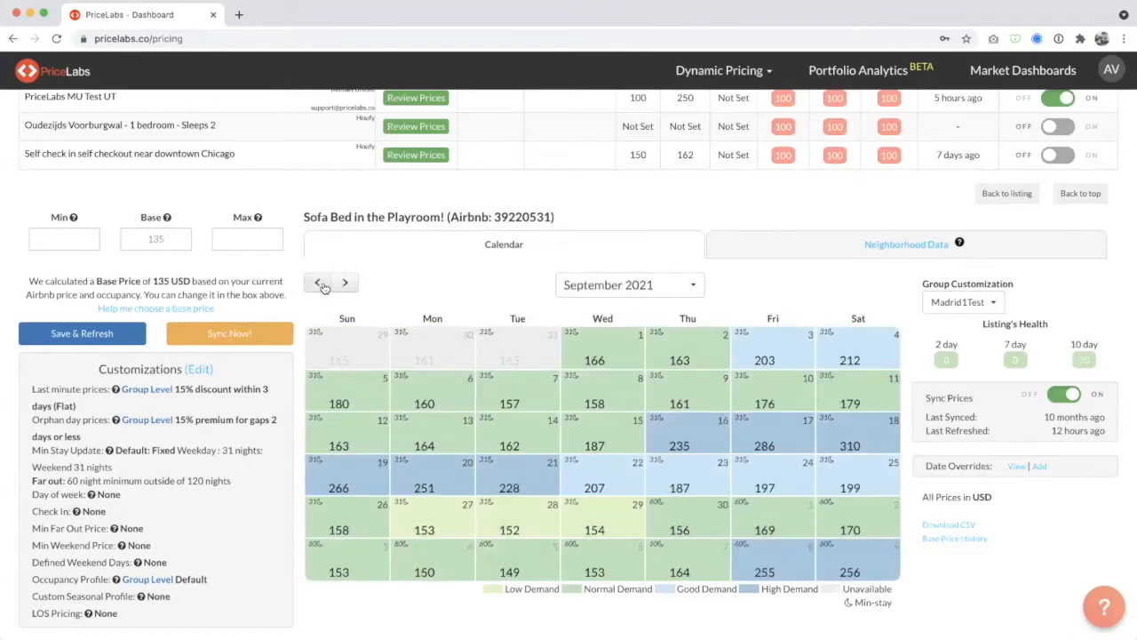
Show July 2021 in the Sofa Bed in the Playroom! price calendar and check the base price field.
left_click(318, 282)
left_click(318, 282)
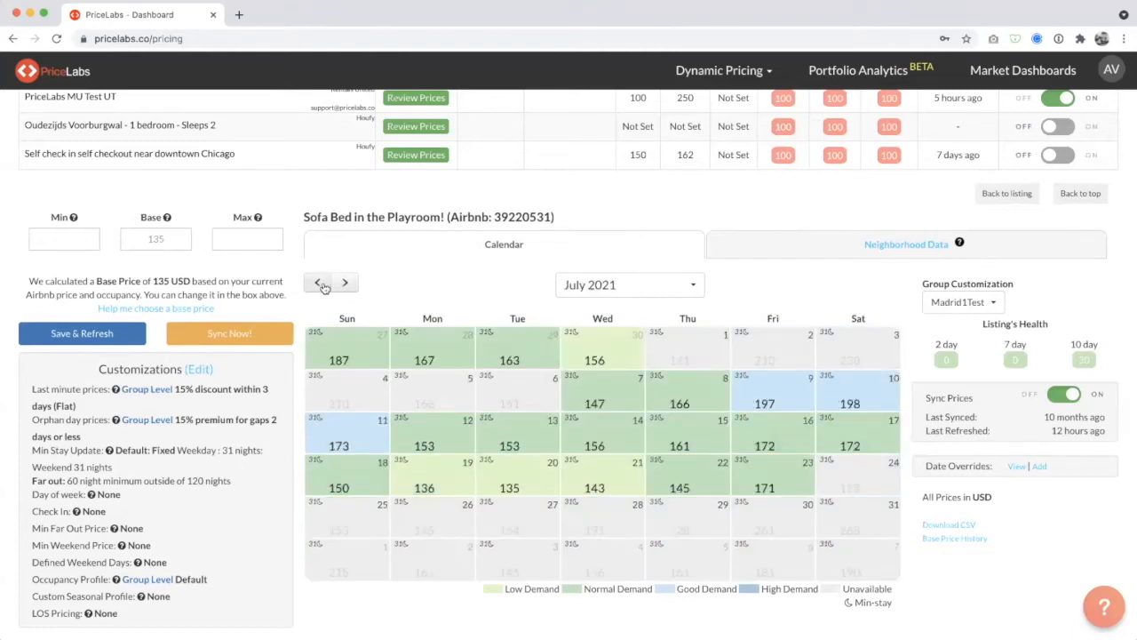
left_click(171, 241)
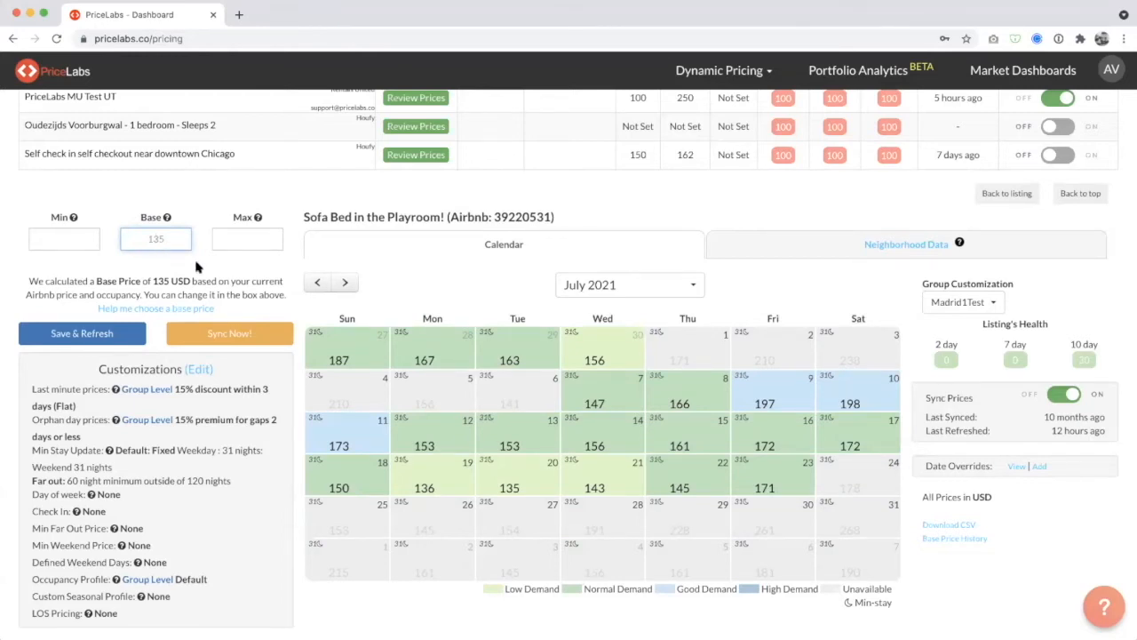
Start adding listings with Airbnb as the PMS and inspect the login ID and password fields it requires.
scroll(196, 267, "up", 15)
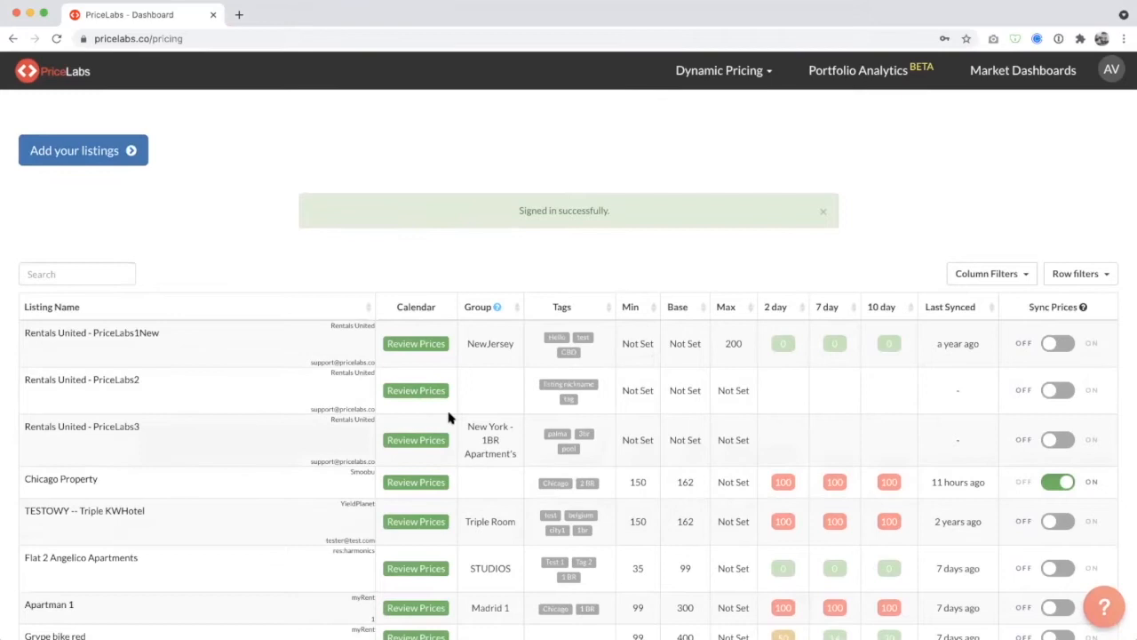
left_click(76, 156)
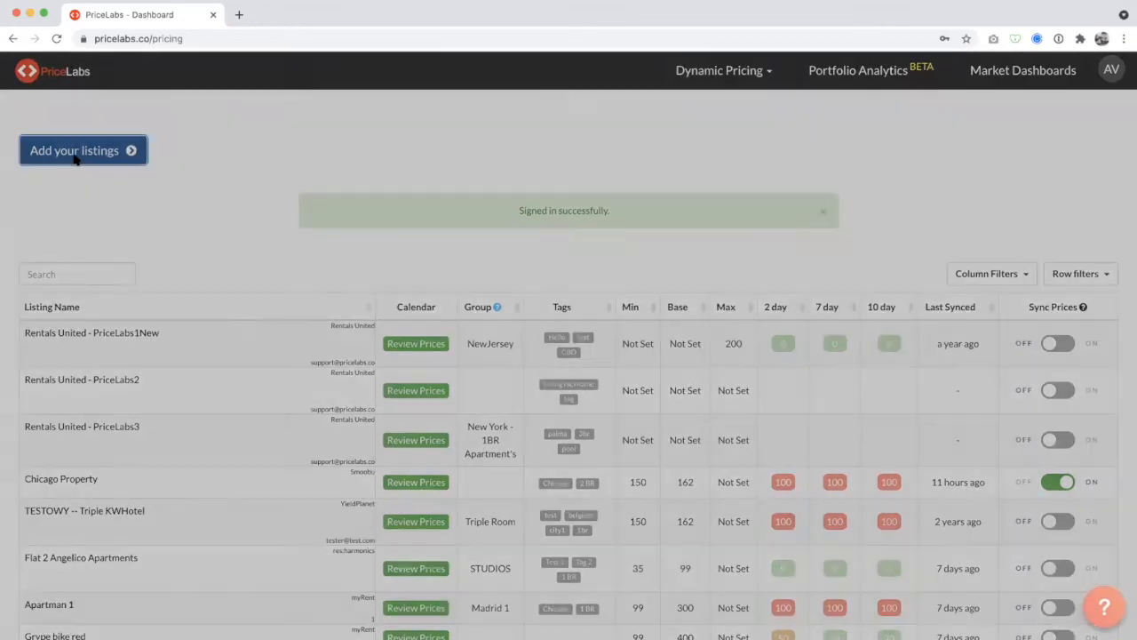
left_click(569, 145)
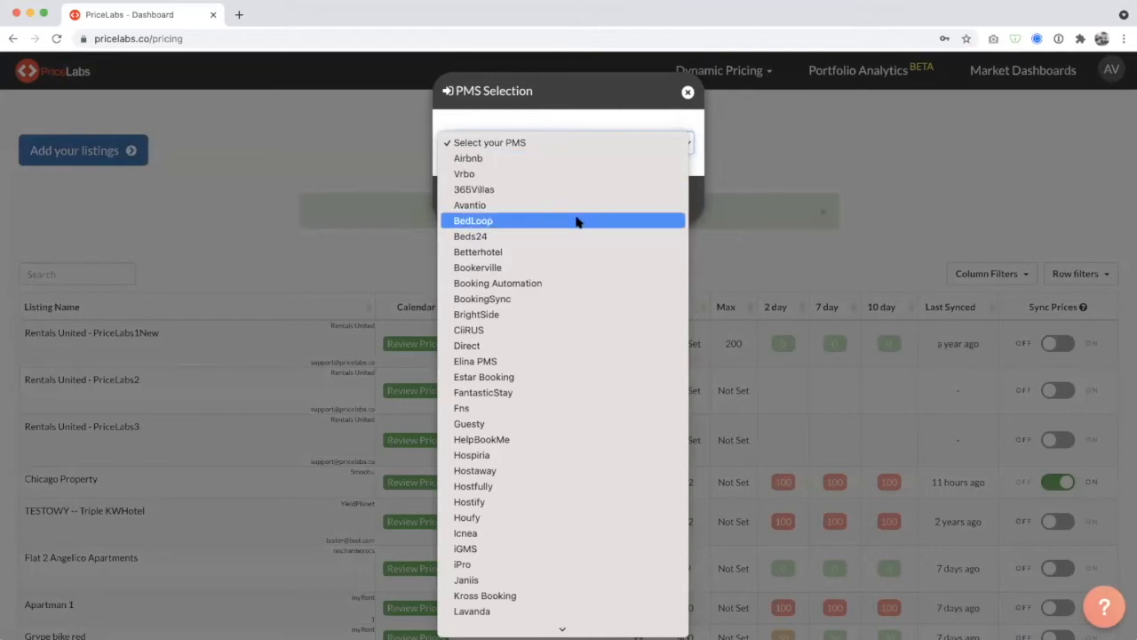
scroll(578, 220, "down", 5)
scroll(577, 220, "up", 10)
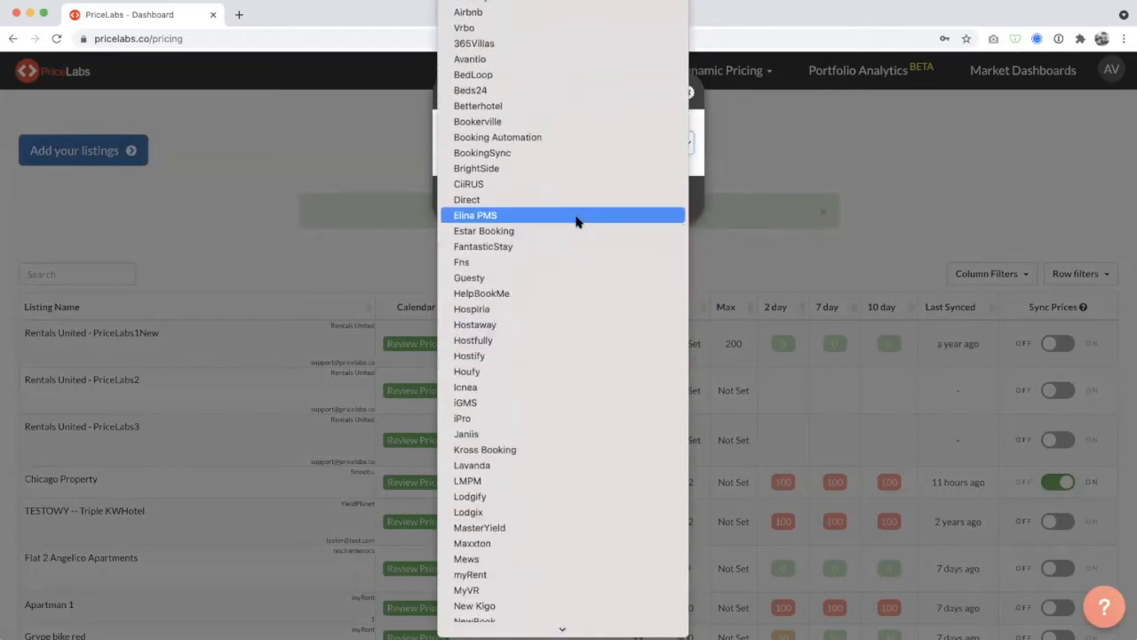
left_click(490, 14)
left_click(526, 147)
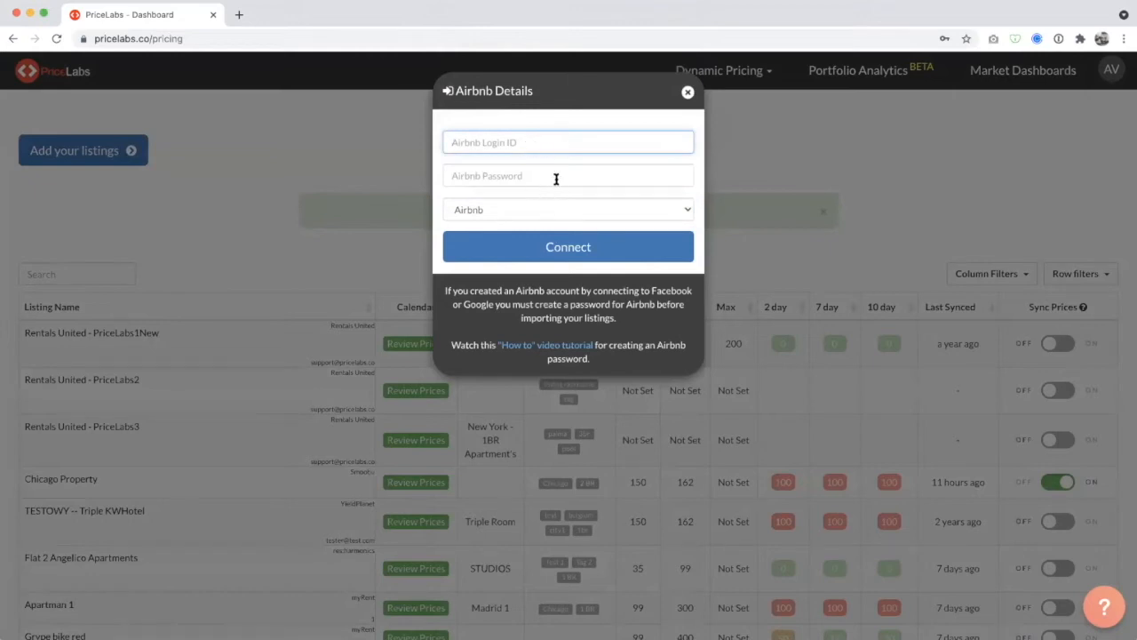
left_click(556, 177)
left_click(563, 143)
Switch the PMS to Beds24, inspect its PriceLabs key field, and close the dialog without connecting.
left_click(544, 214)
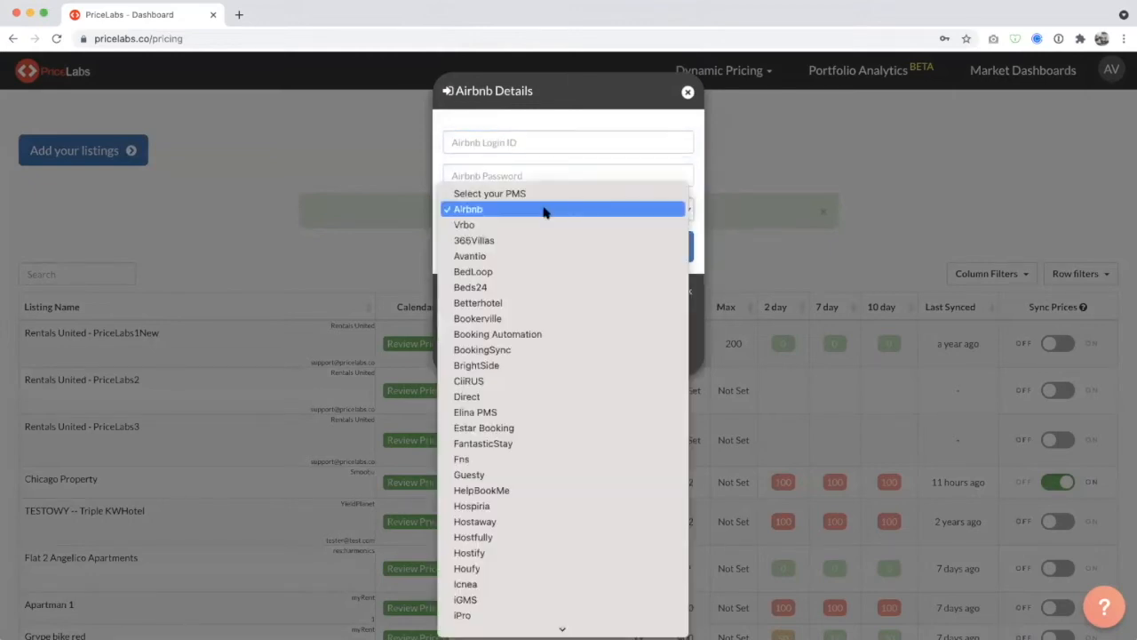
left_click(539, 288)
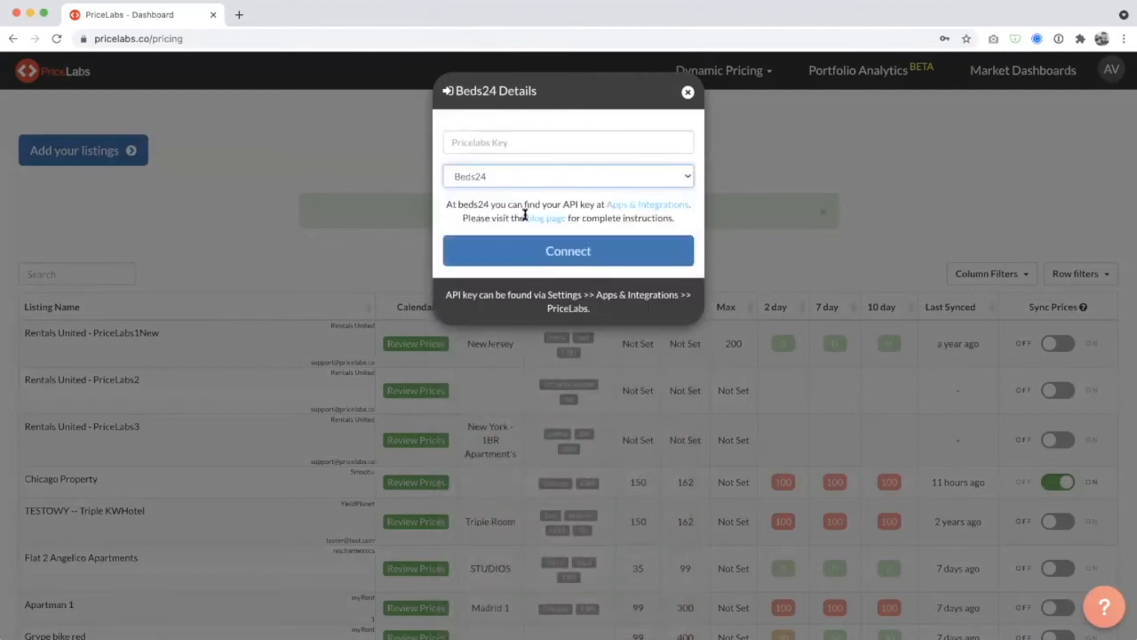
left_click(514, 182)
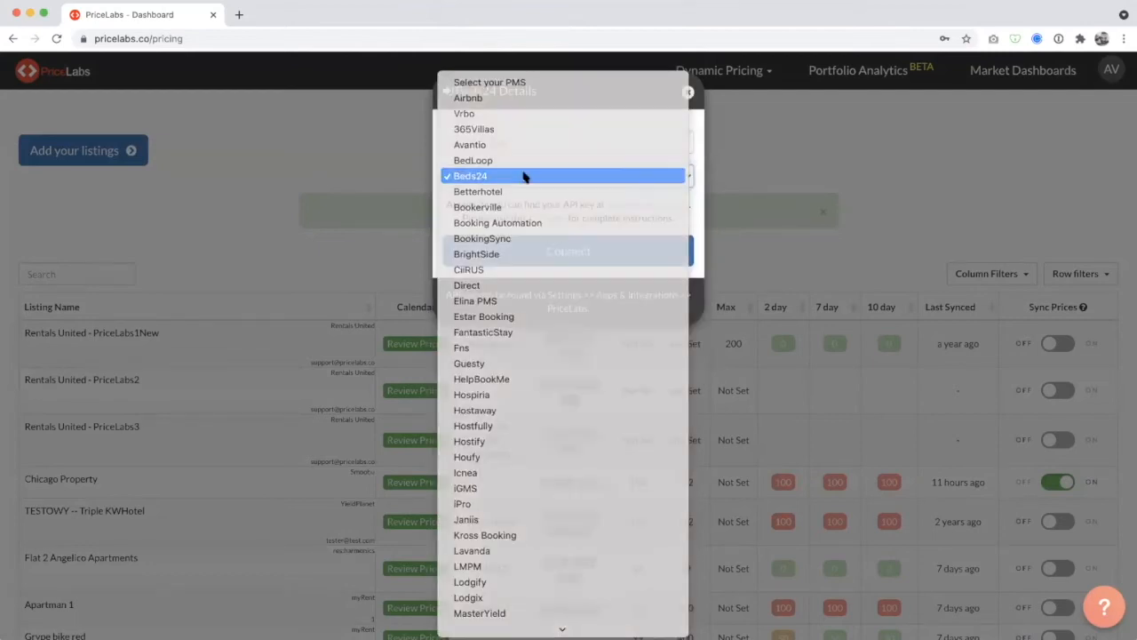
left_click(524, 175)
left_click(508, 145)
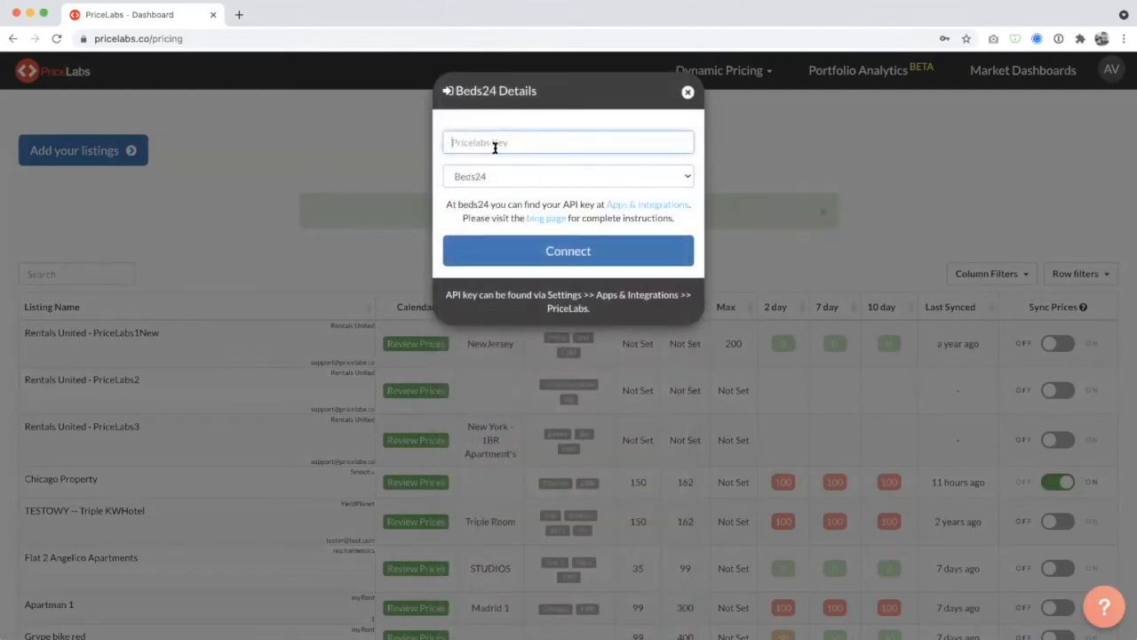
left_click(498, 182)
left_click(502, 269)
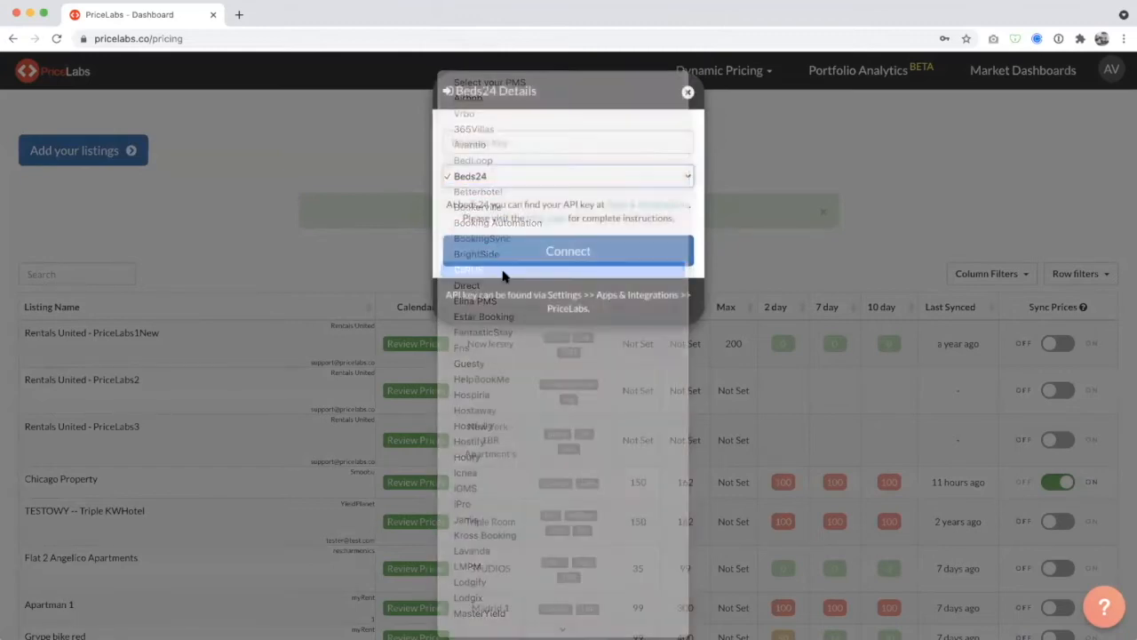
left_click(687, 93)
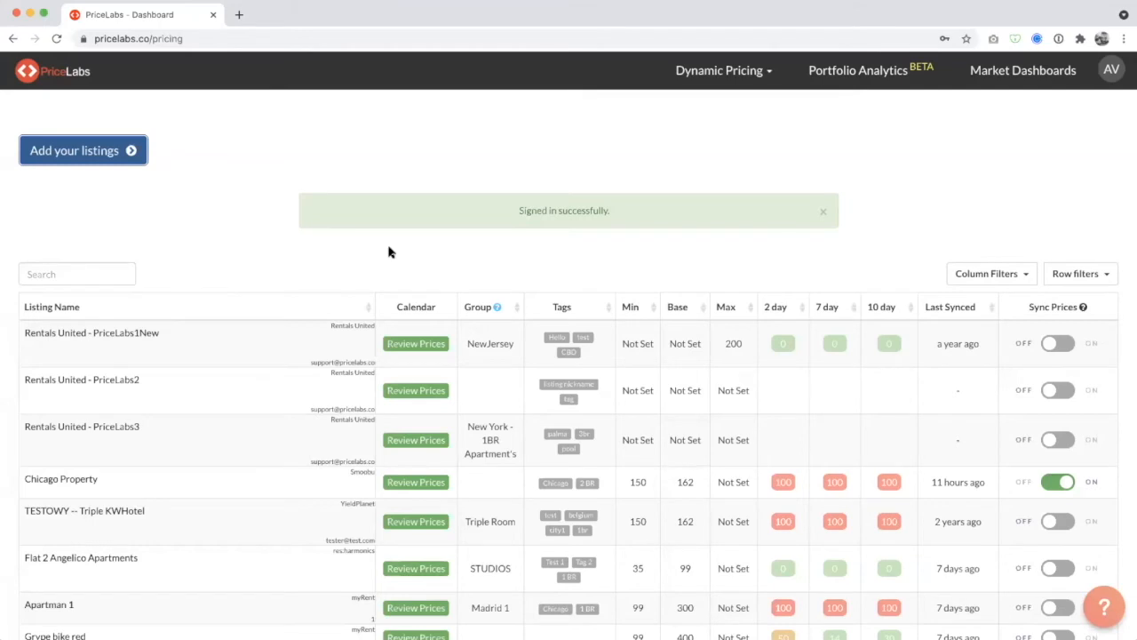
Look through the listings table and open the price review for the Sofa Bed in the Playroom! listing.
scroll(389, 253, "down", 2)
scroll(260, 276, "down", 2)
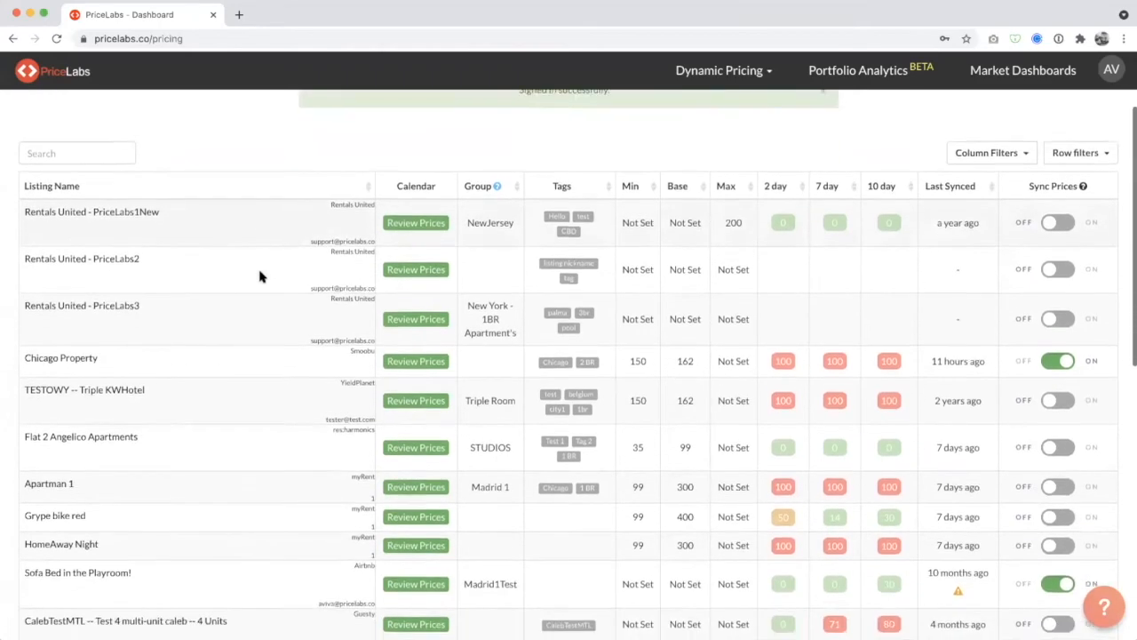
scroll(264, 275, "down", 8)
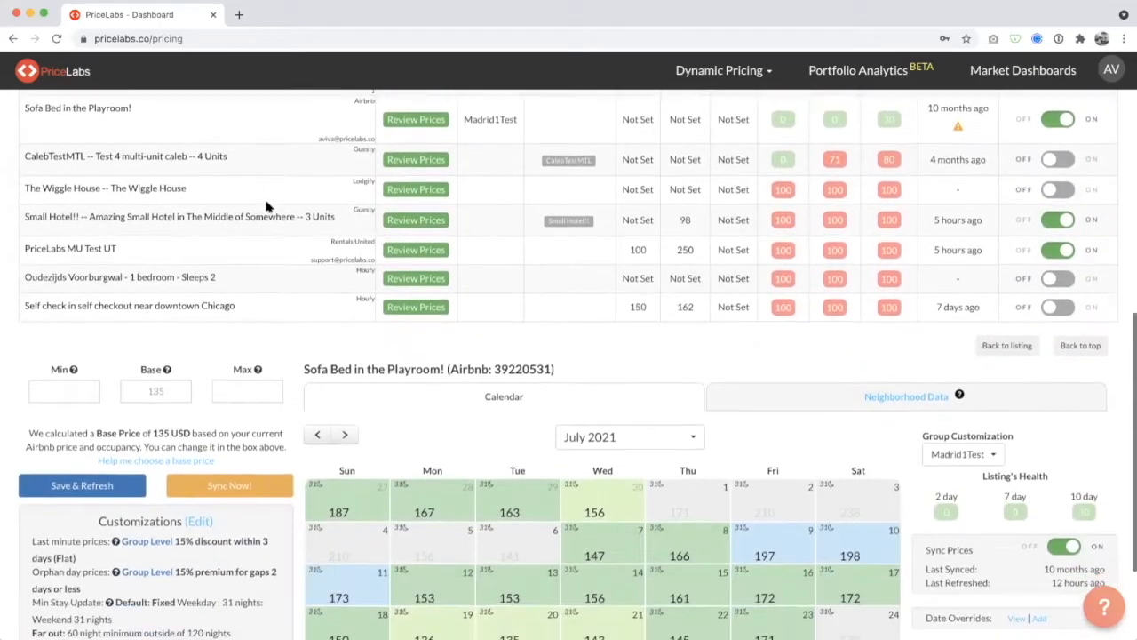
scroll(267, 204, "down", 2)
scroll(266, 205, "up", 10)
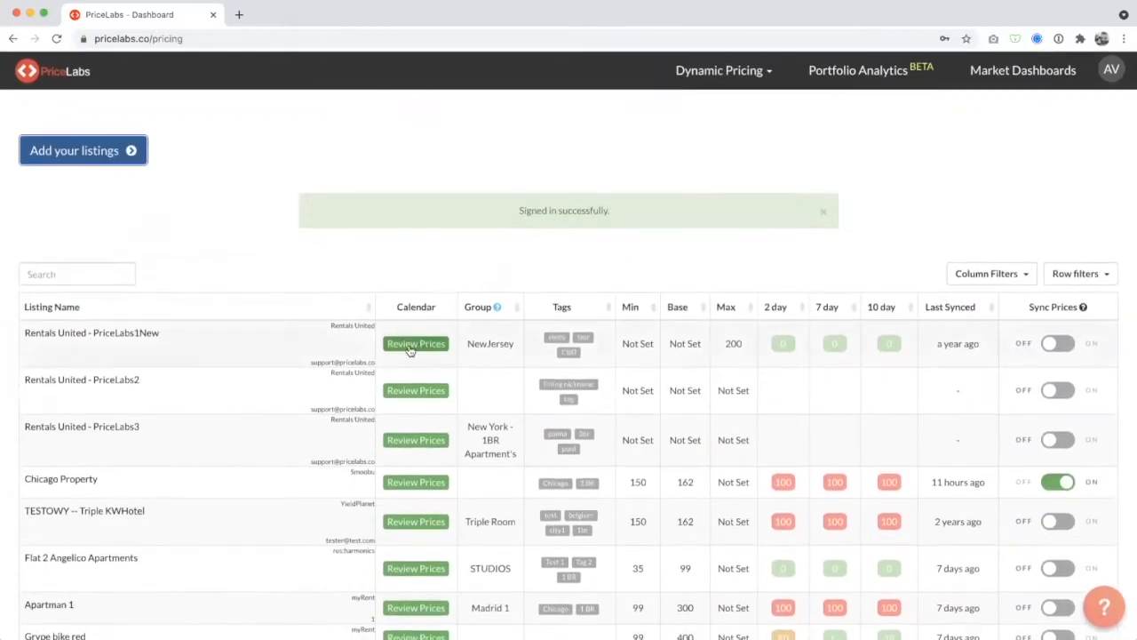
scroll(415, 353, "down", 5)
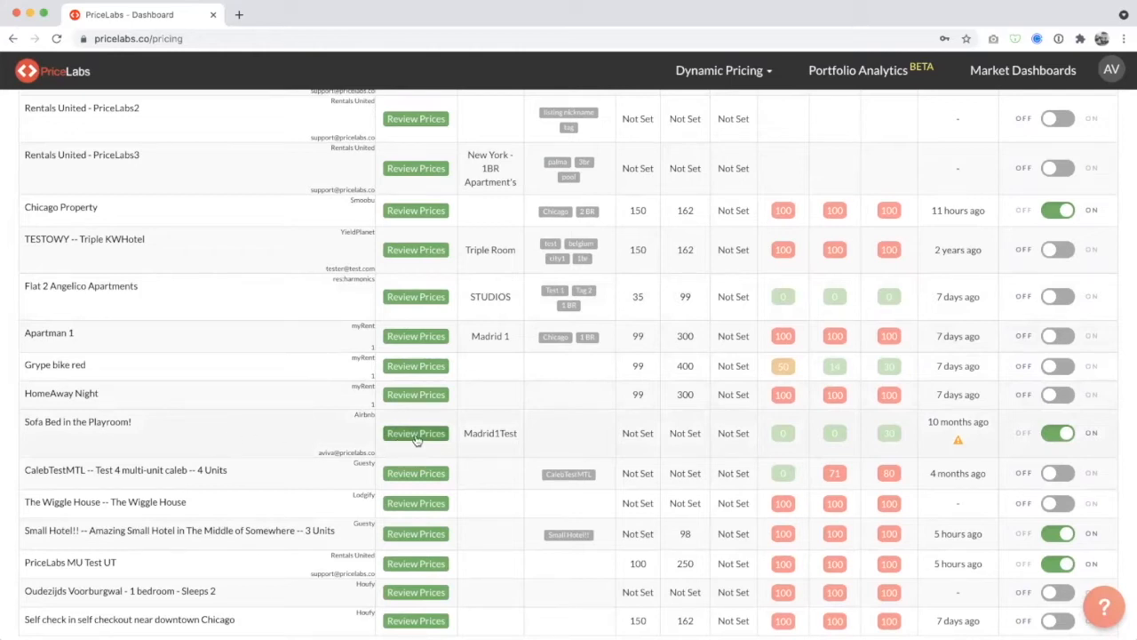
left_click(416, 437)
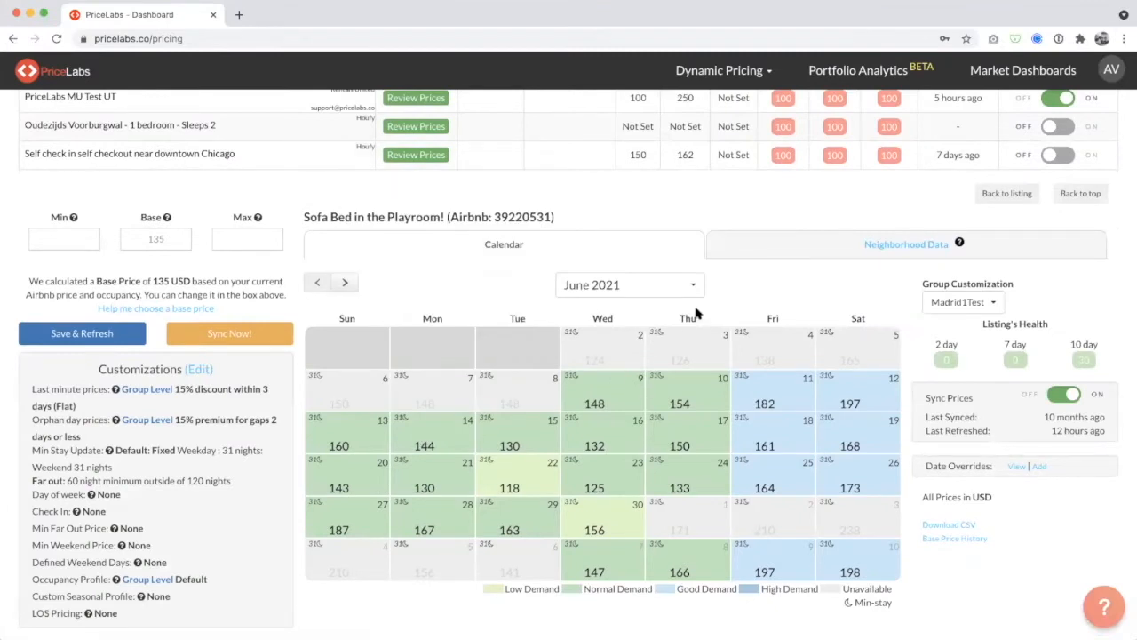
Browse the listing's price calendar month by month from June through December 2021.
left_click(347, 284)
left_click(347, 283)
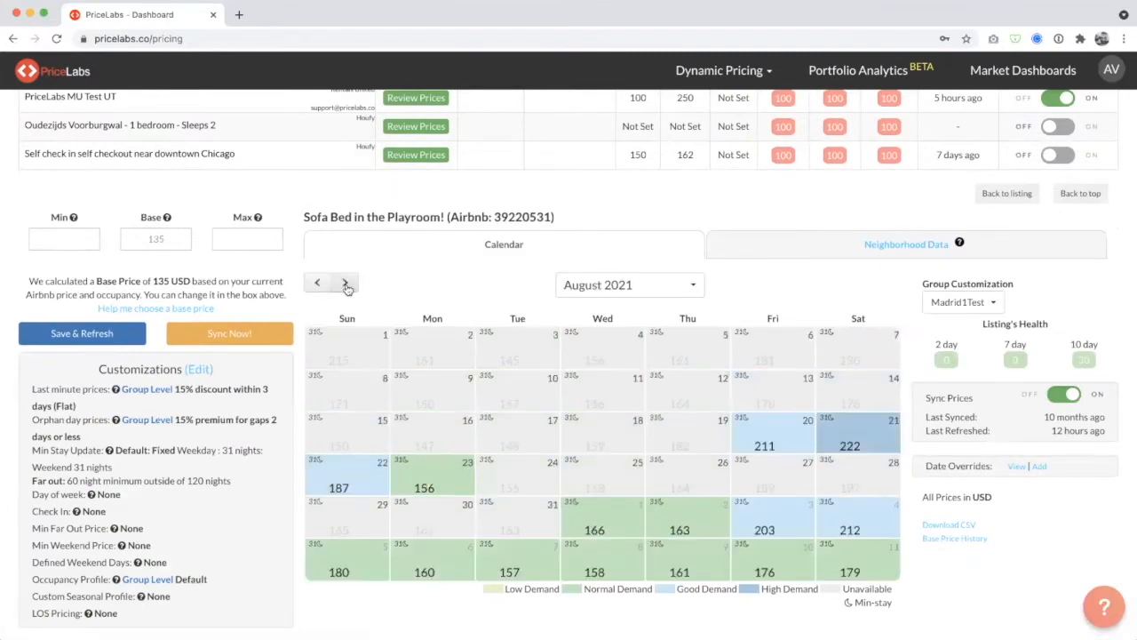
left_click(348, 283)
left_click(346, 283)
left_click(346, 282)
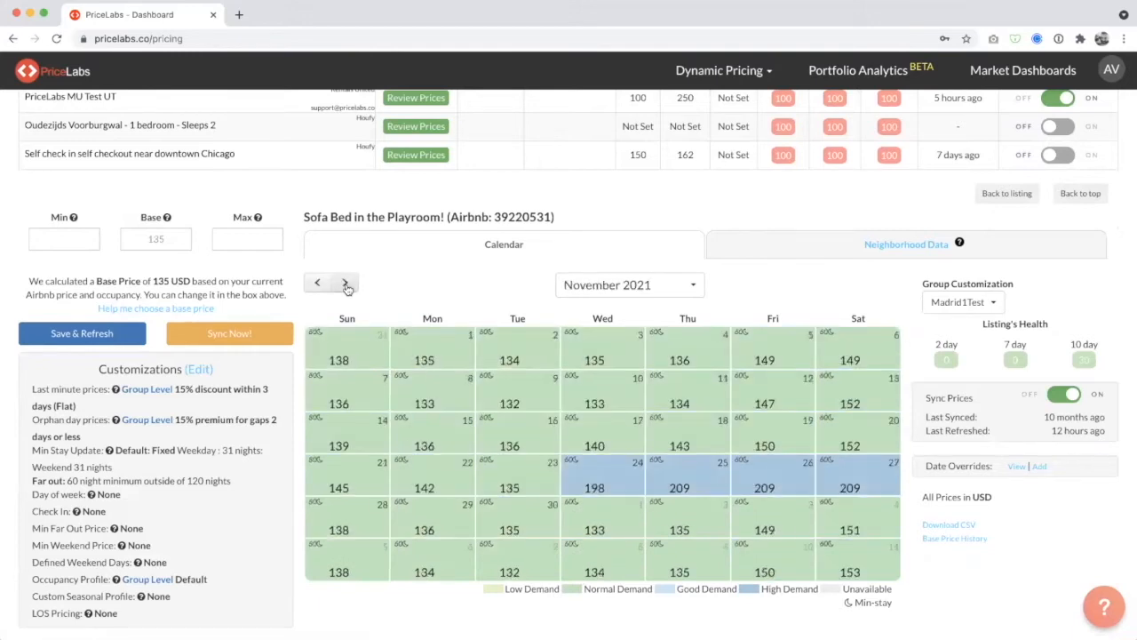
left_click(346, 284)
Return the price calendar to August 2021, check the base price field, and advance to September 2021.
left_click(319, 285)
left_click(319, 285)
left_click(318, 286)
left_click(318, 285)
left_click(155, 240)
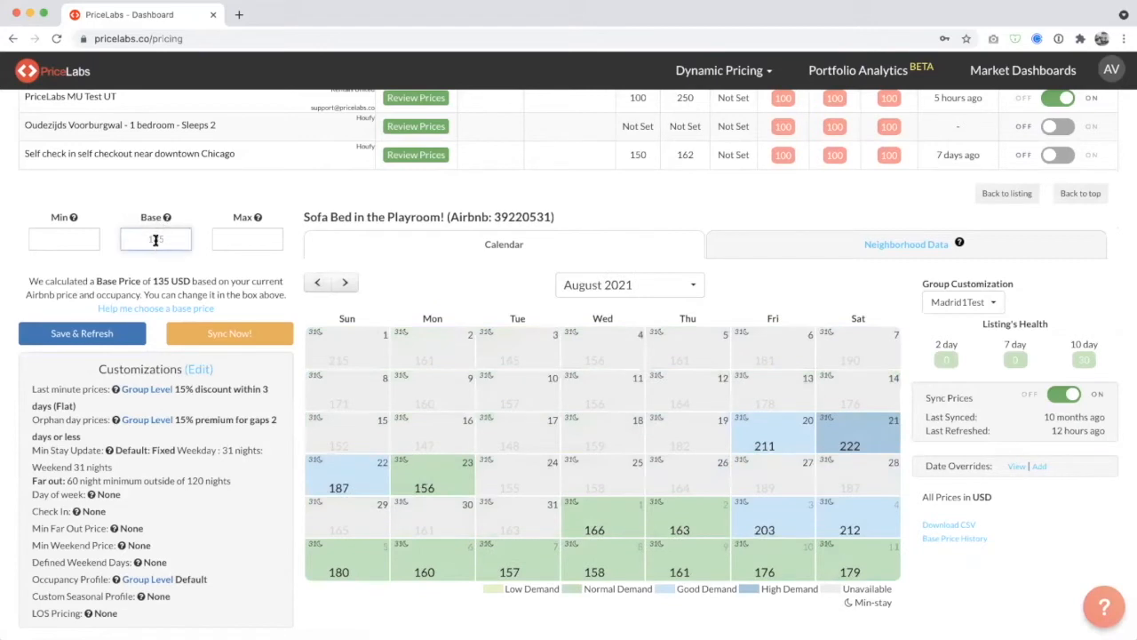
left_click(344, 282)
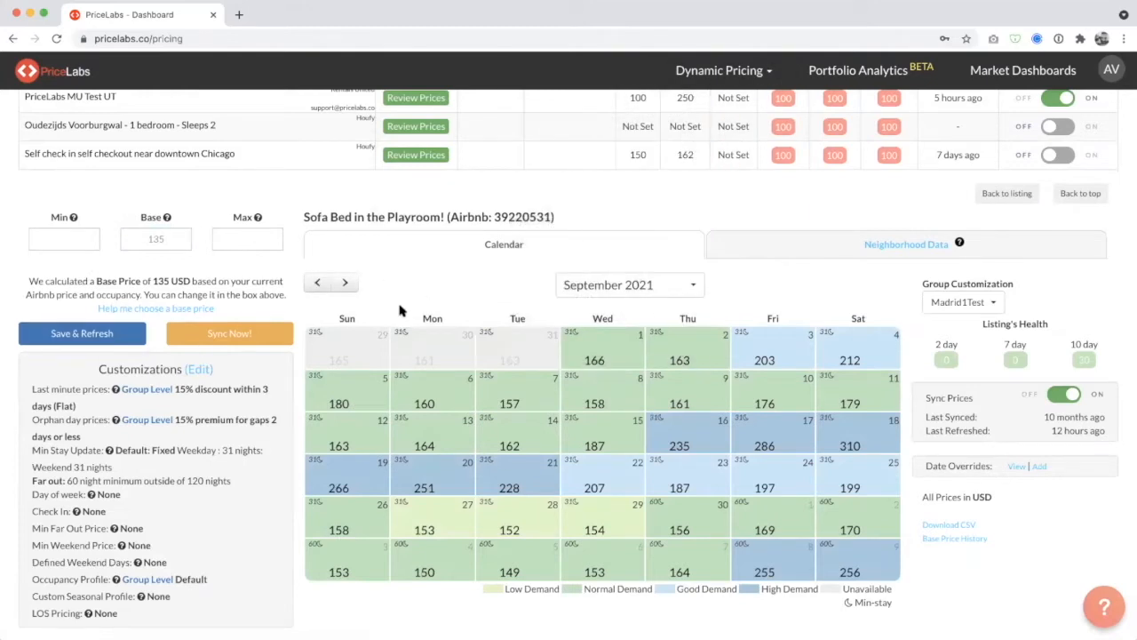
Check the listing's Sync Prices setting in the listings table and bring its price calendar back to June 2021.
scroll(400, 310, "up", 4)
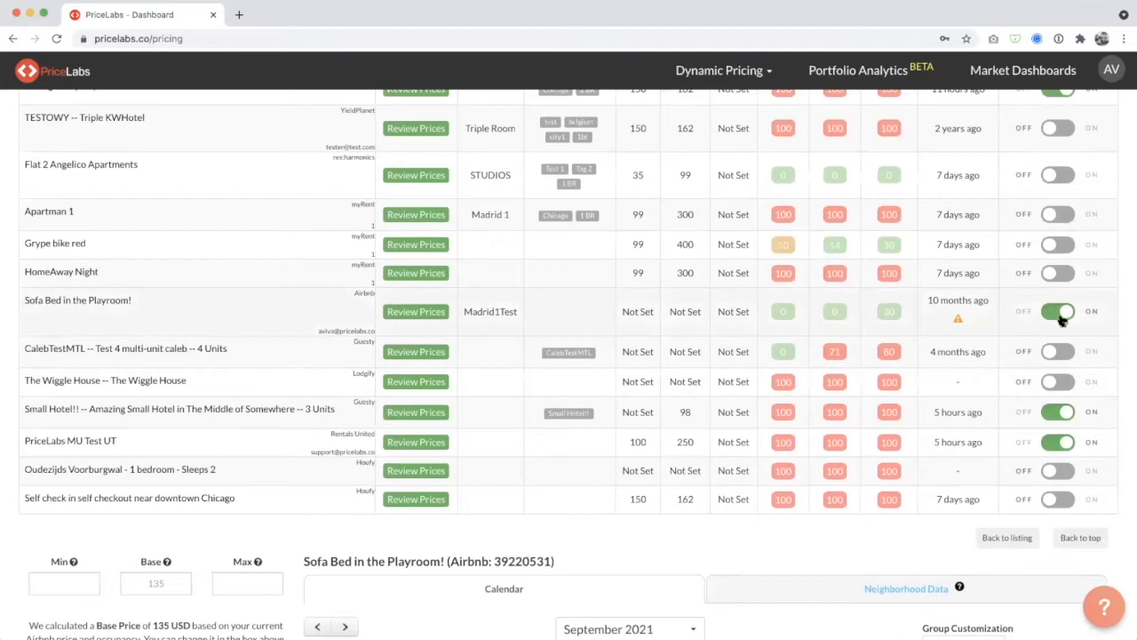
scroll(1063, 320, "down", 4)
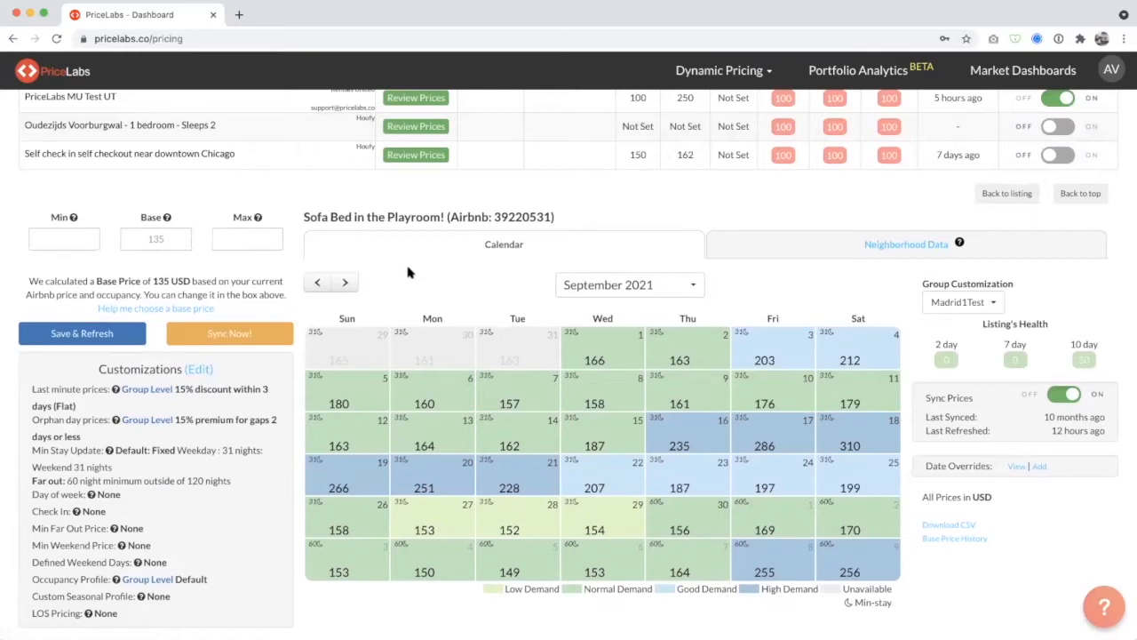
left_click(317, 283)
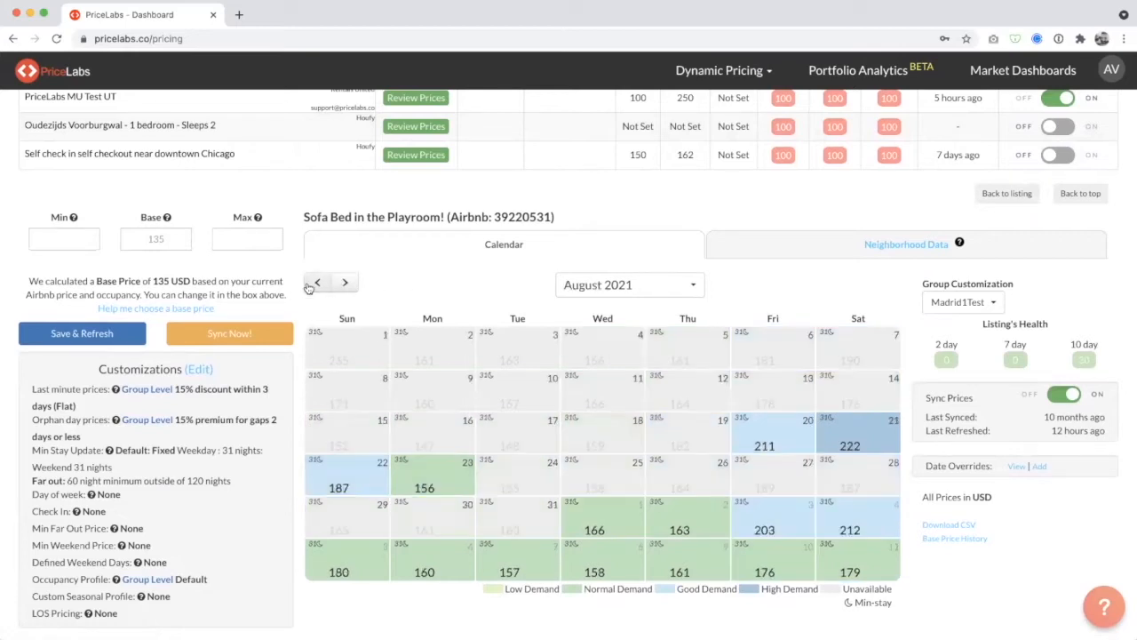
left_click(309, 285)
left_click(308, 286)
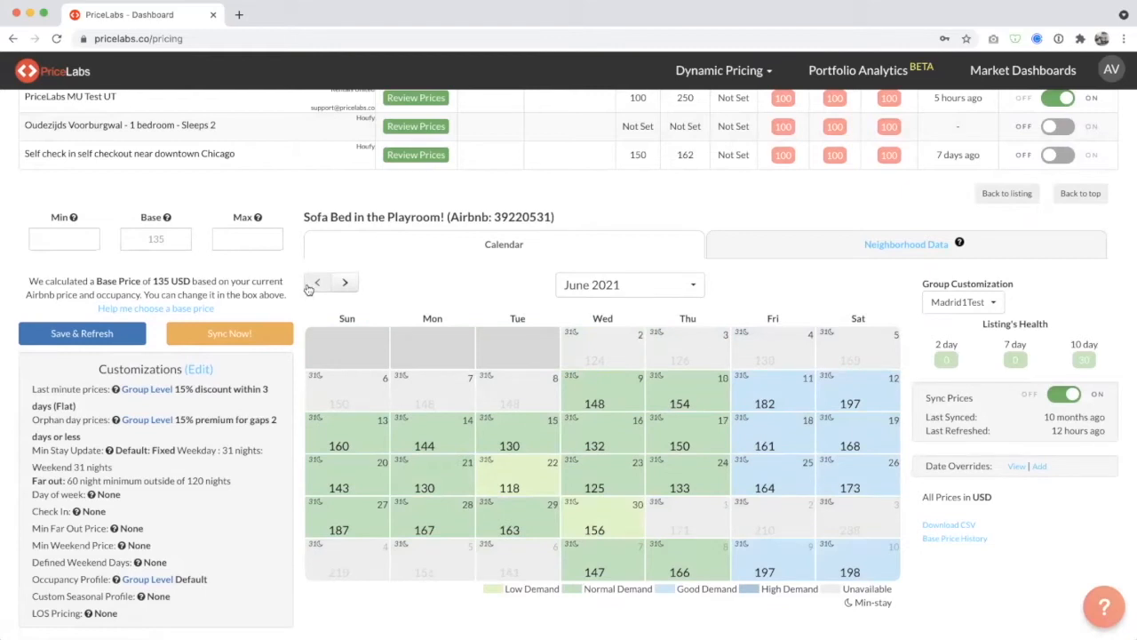
Examine the base price field and the note below it explaining how the suggested base price is calculated.
left_click(174, 242)
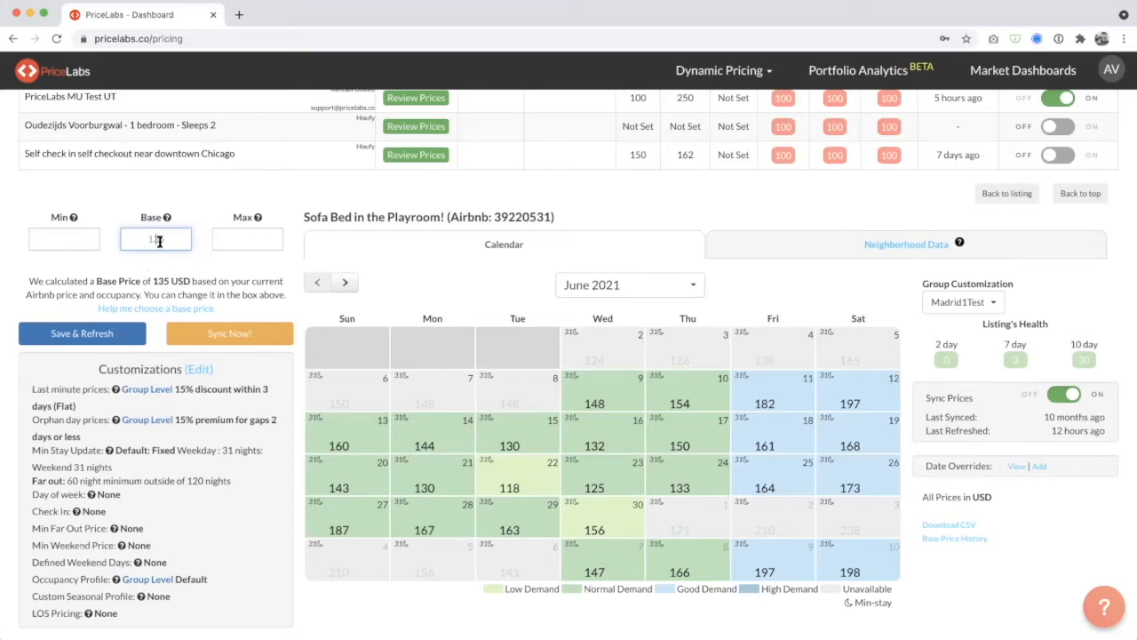
left_click(28, 277)
left_click_drag(29, 277, 284, 296)
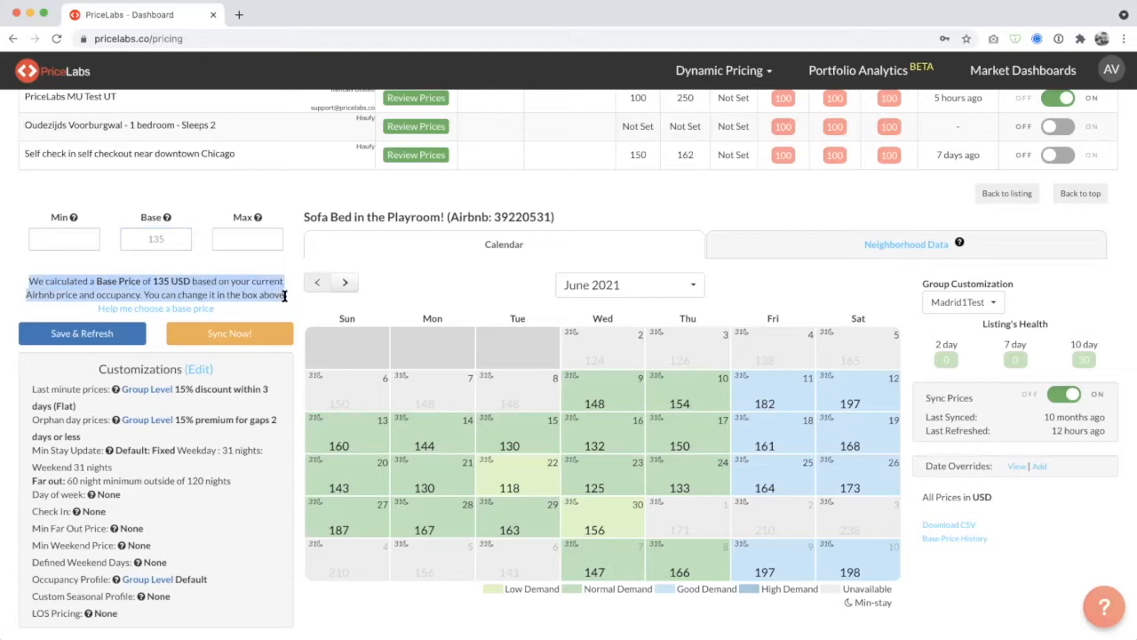
left_click(144, 278)
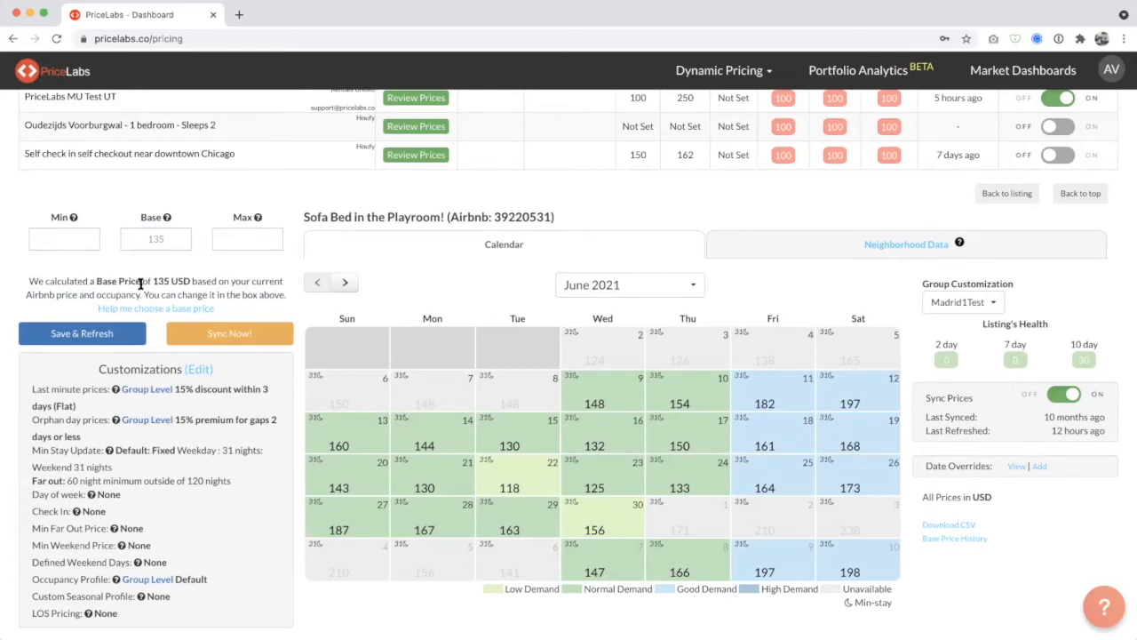
left_click_drag(149, 282, 191, 281)
left_click_drag(28, 295, 72, 295)
left_click(82, 296)
left_click(162, 242)
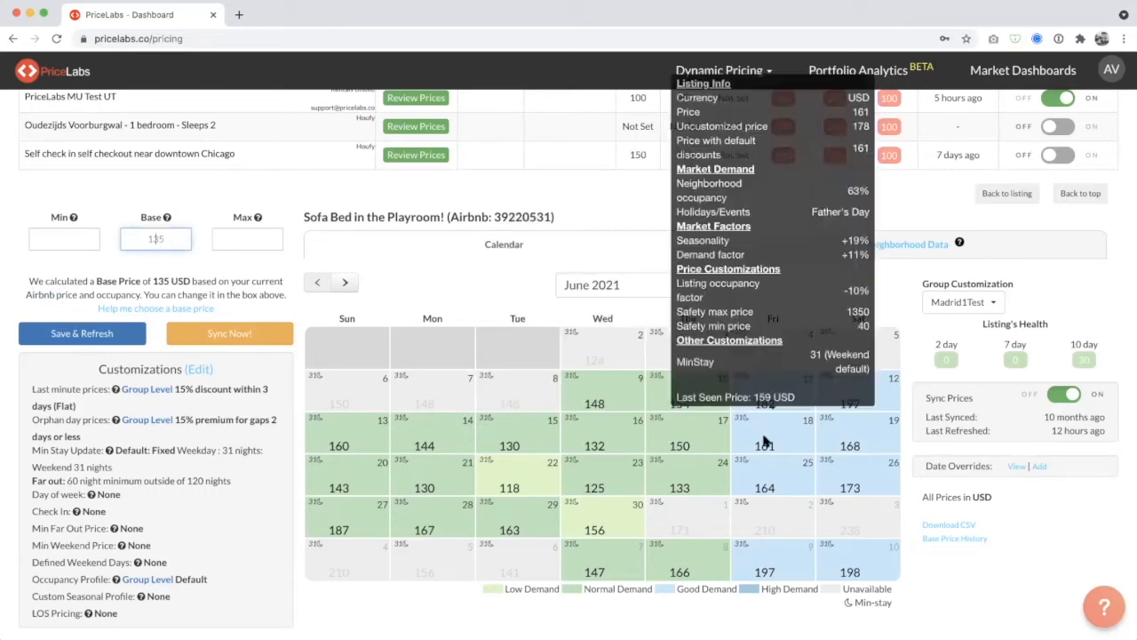
Show August 2021 in the price calendar and inspect the price breakdown for 20 August.
left_click(342, 283)
left_click(342, 284)
left_click(146, 238)
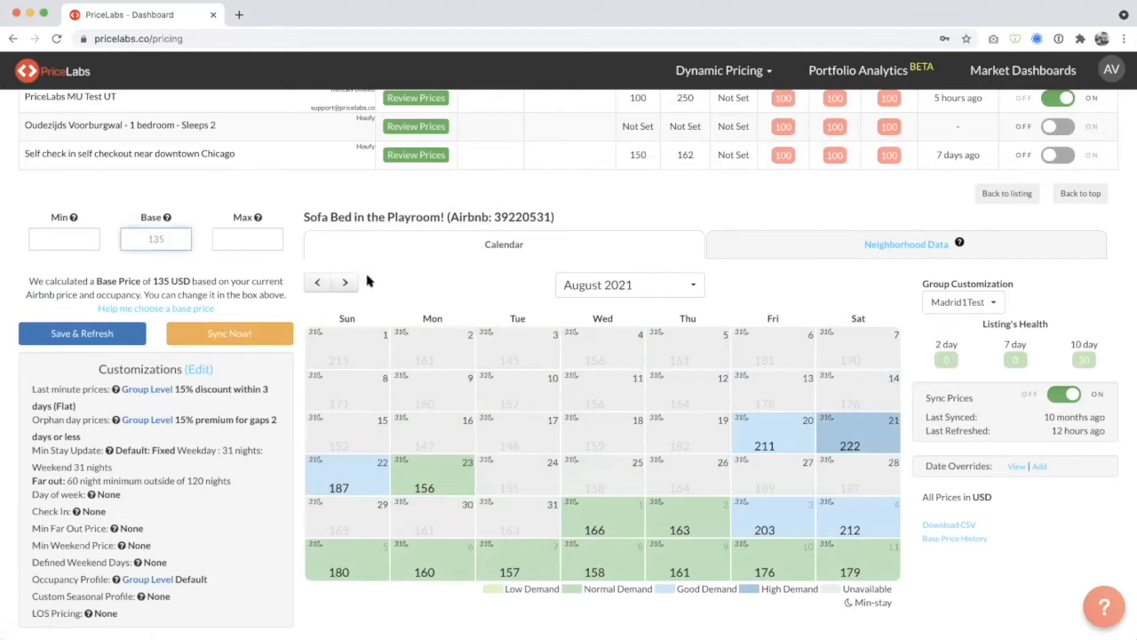
mouse_move(778, 437)
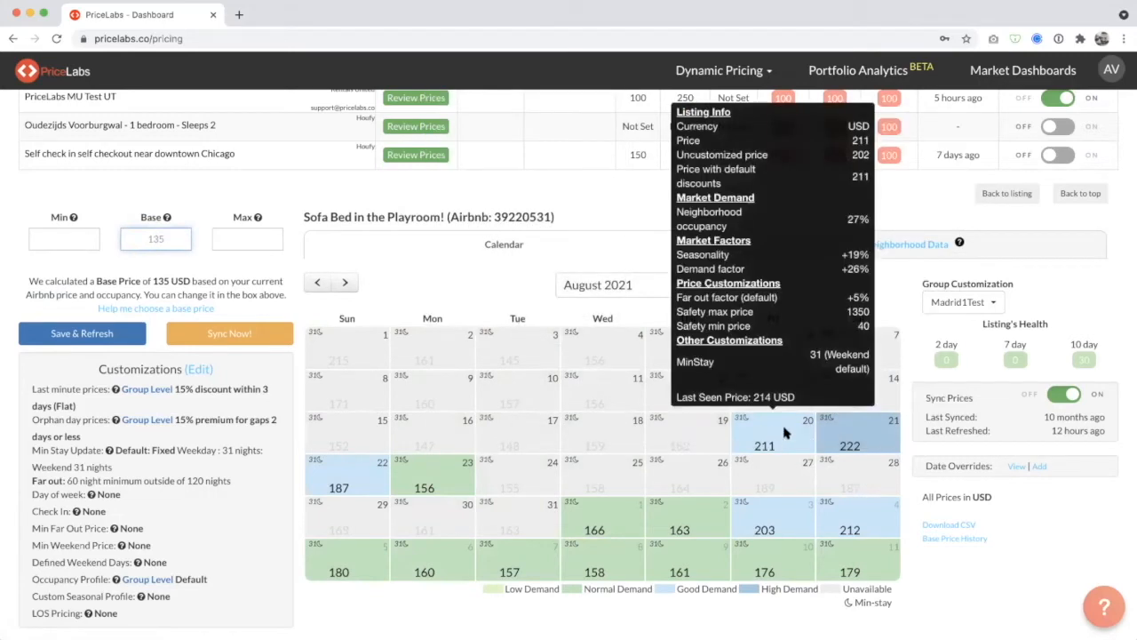
mouse_move(829, 441)
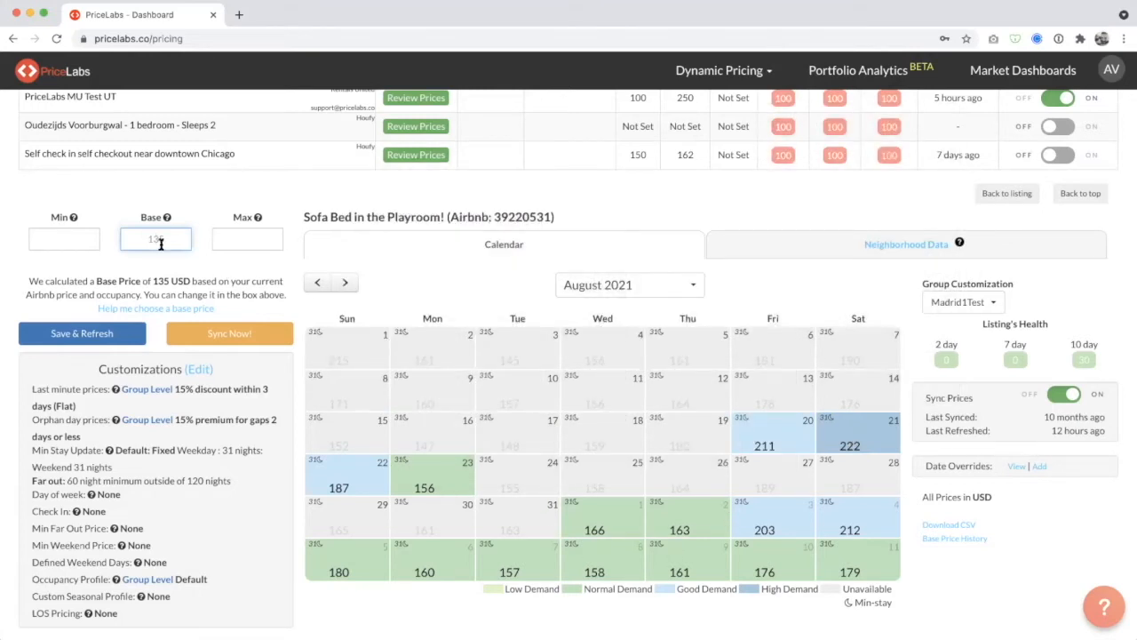
Enter 120 as the listing's base price and recheck the price breakdown for 20 August 2021.
type("120")
mouse_move(802, 443)
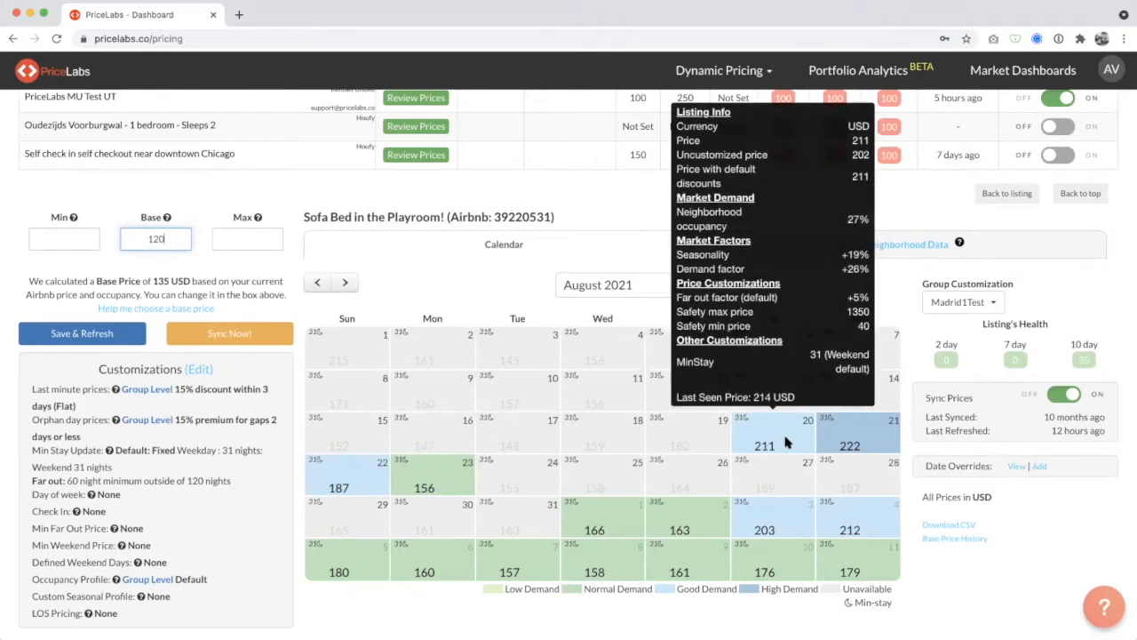
mouse_move(855, 452)
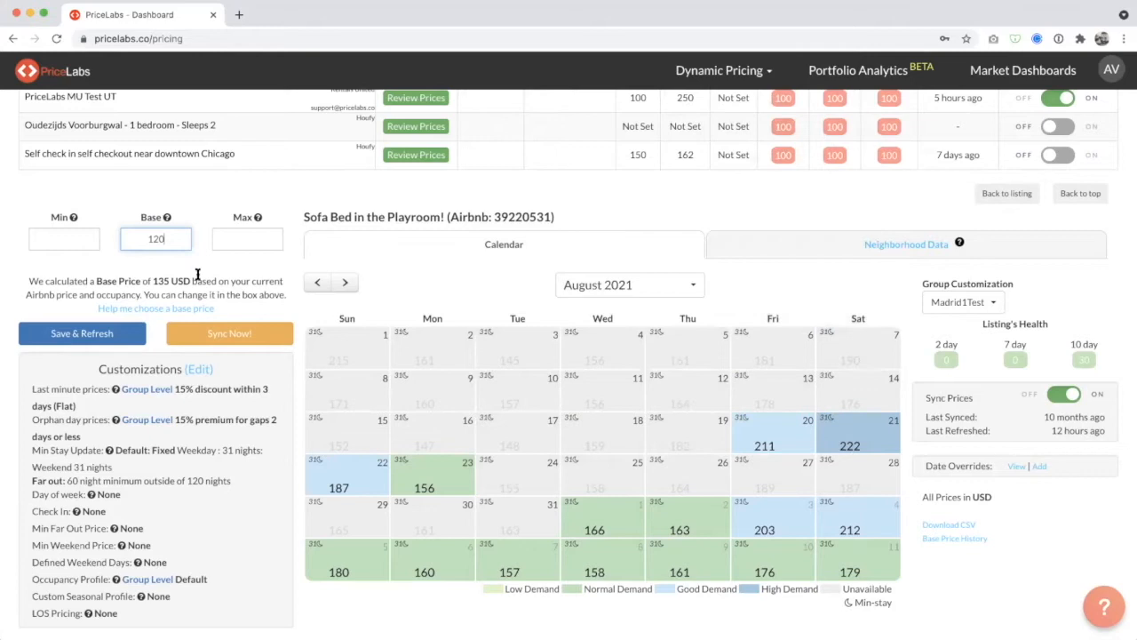
Save the 120 base price, refresh the listing's prices, and inspect the price breakdown for 20 August 2021.
left_click(89, 332)
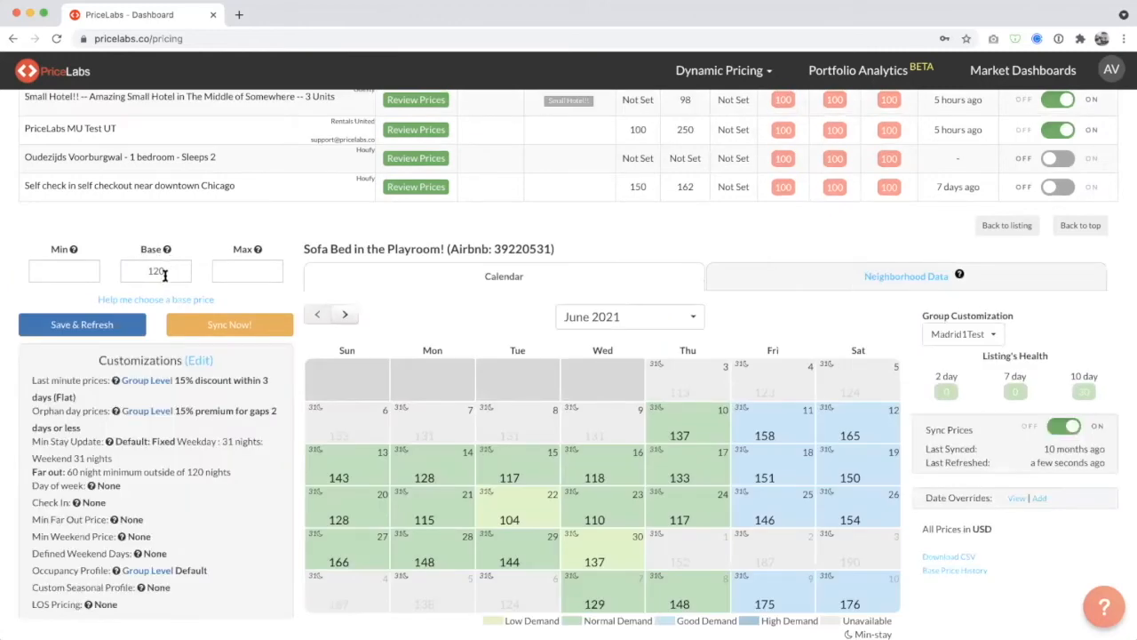
left_click(345, 315)
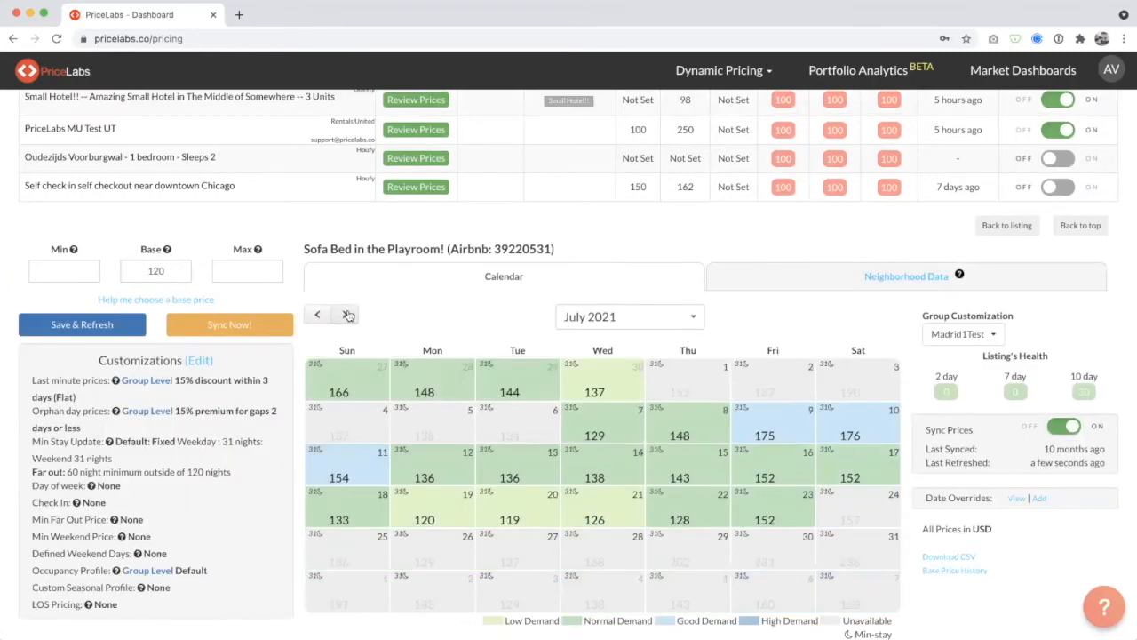
left_click(345, 314)
mouse_move(558, 401)
mouse_move(782, 477)
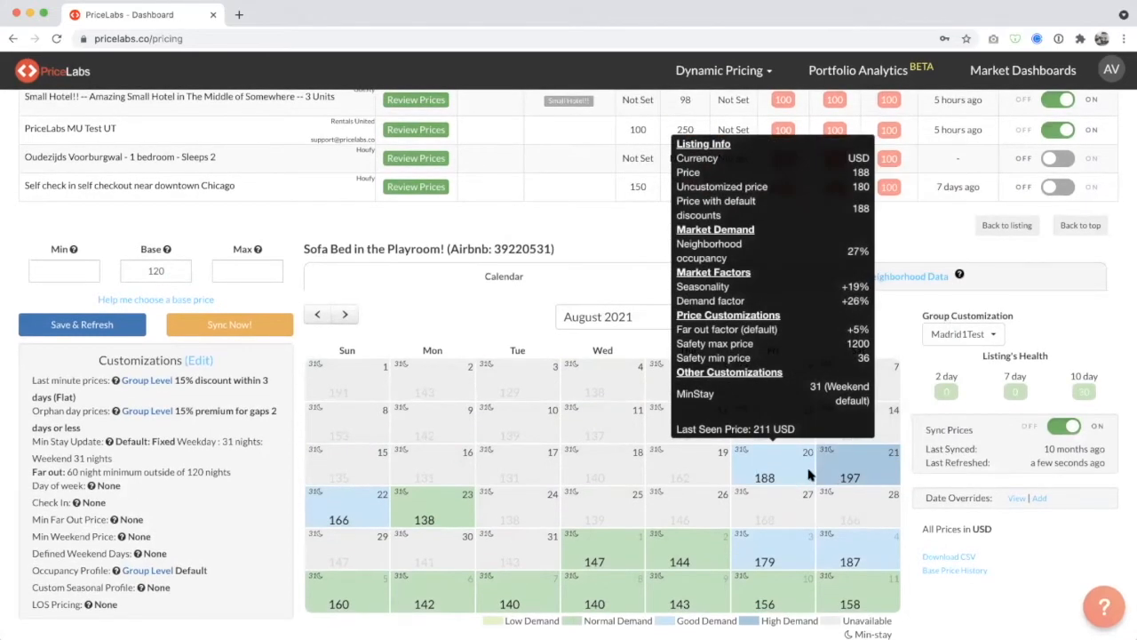
mouse_move(836, 476)
Browse the price calendar ahead through autumn 2021 and return it to August 2021.
left_click(152, 269)
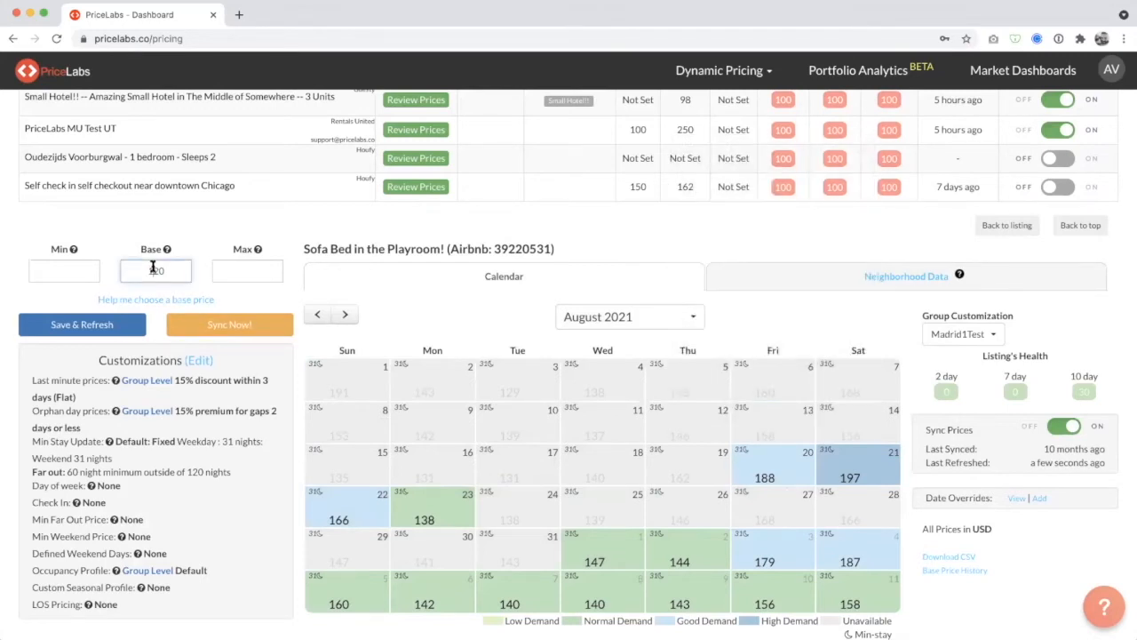
double_click(153, 269)
scroll(441, 326, "down", 1)
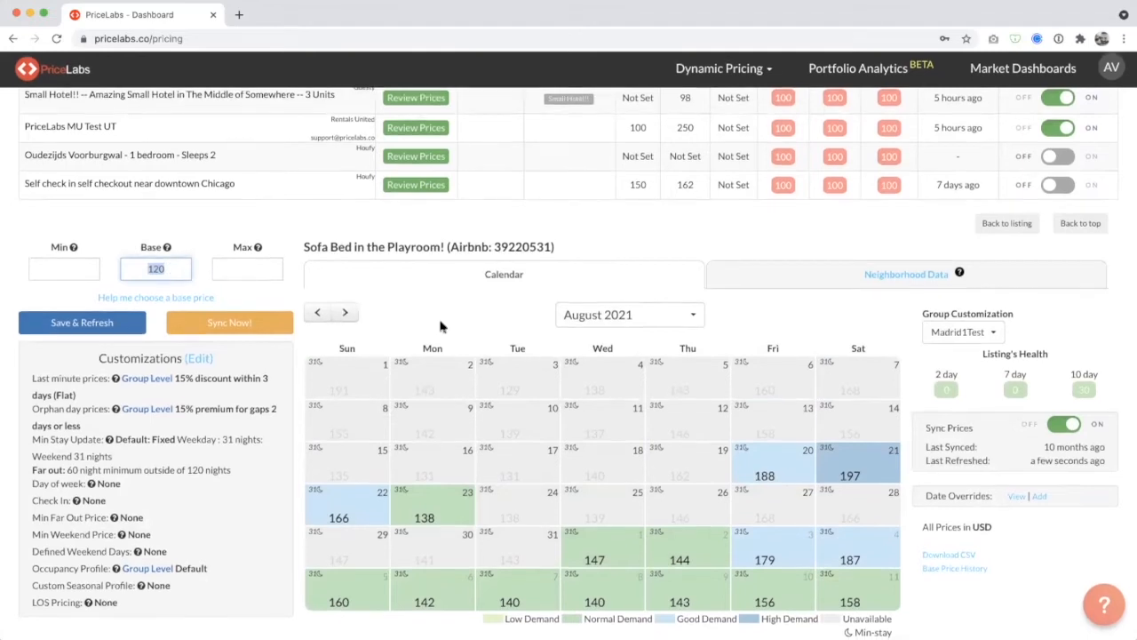
left_click(346, 312)
left_click(347, 314)
left_click(347, 314)
left_click(318, 314)
left_click(173, 275)
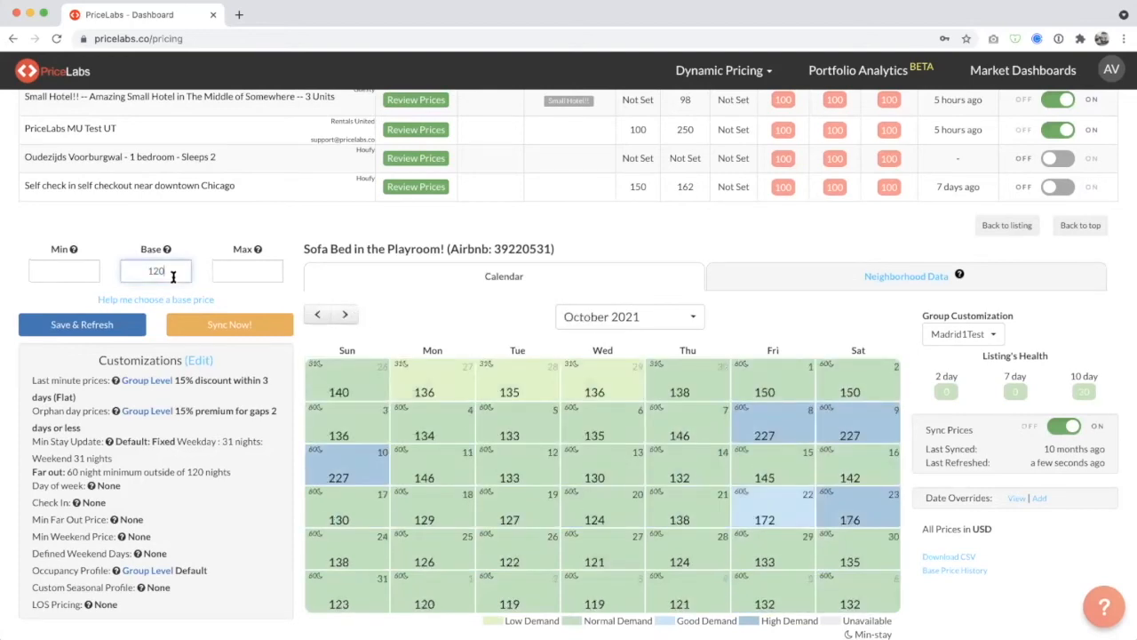
left_click(317, 314)
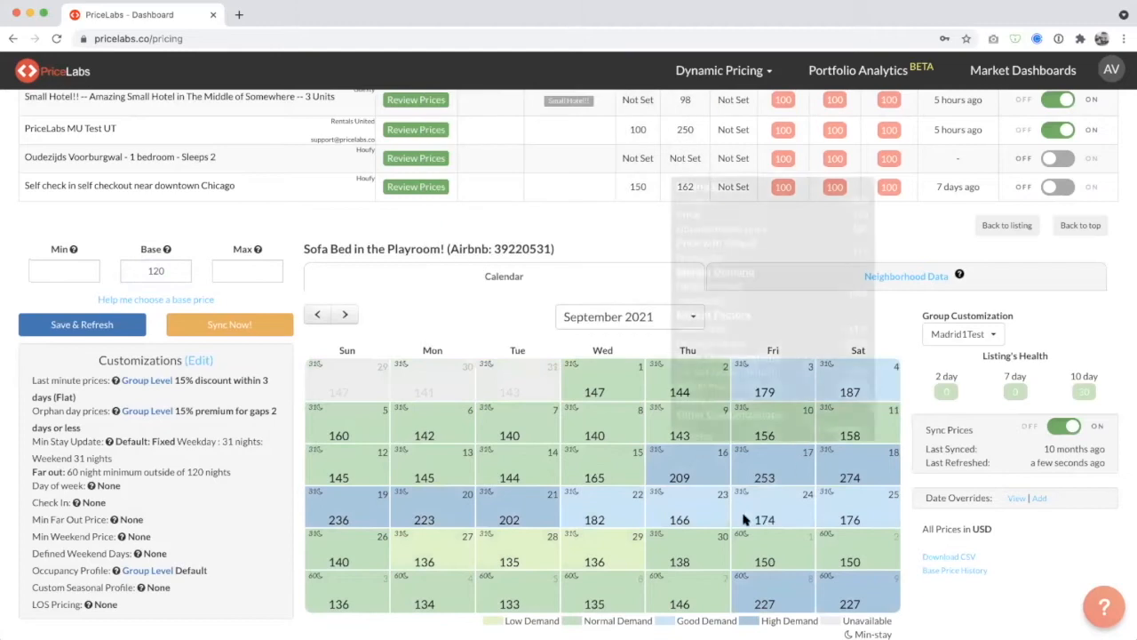
left_click(317, 324)
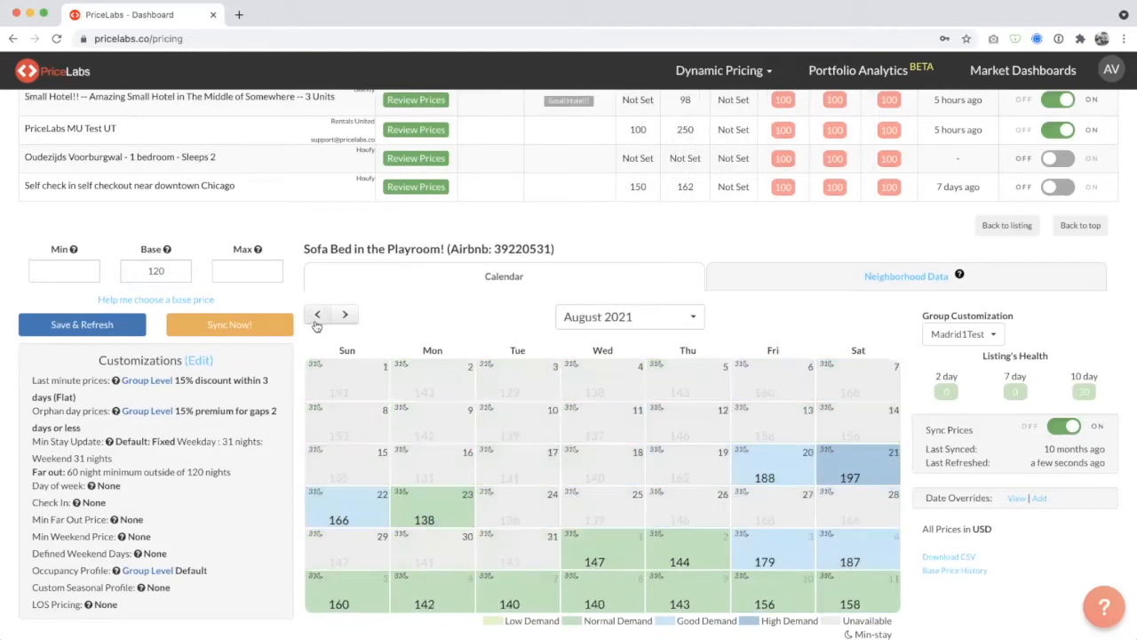
Open the base price help, compare against 2 BR and 3 BR listings together, and return the comparison to 2 BR only.
left_click(178, 272)
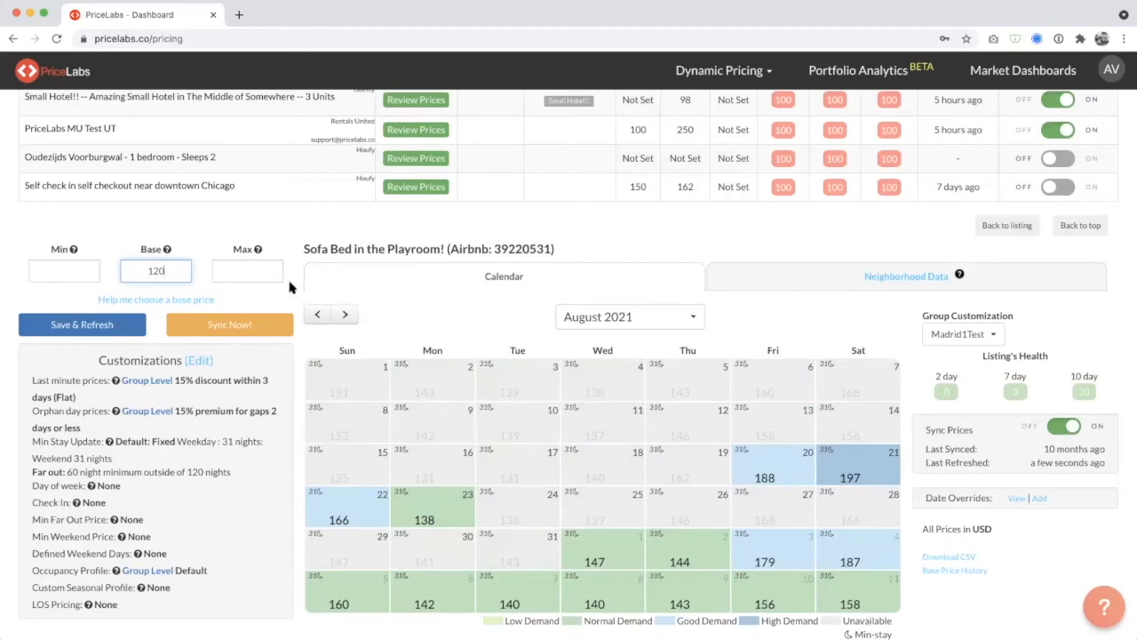
left_click(150, 301)
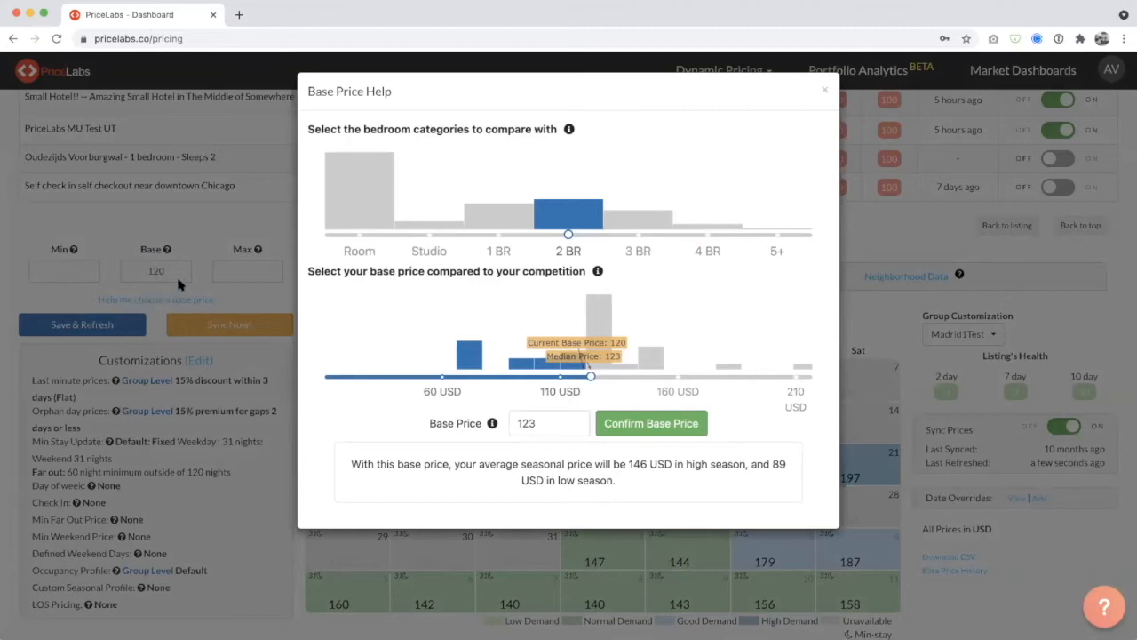
mouse_move(594, 215)
left_click_drag(570, 233, 635, 233)
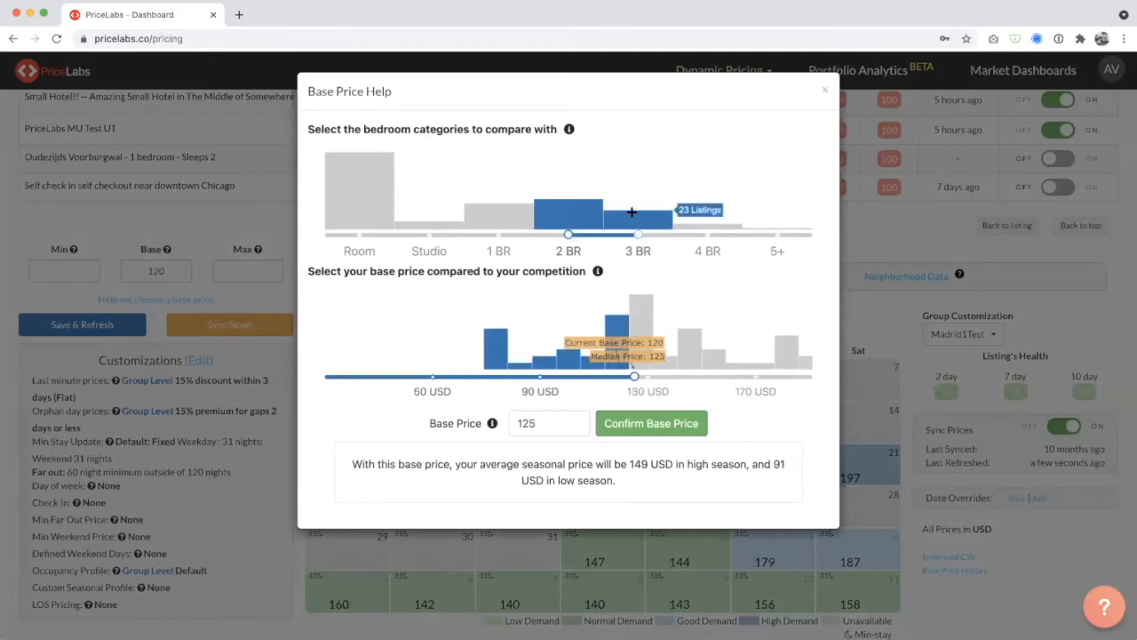
mouse_move(635, 227)
left_click(586, 236)
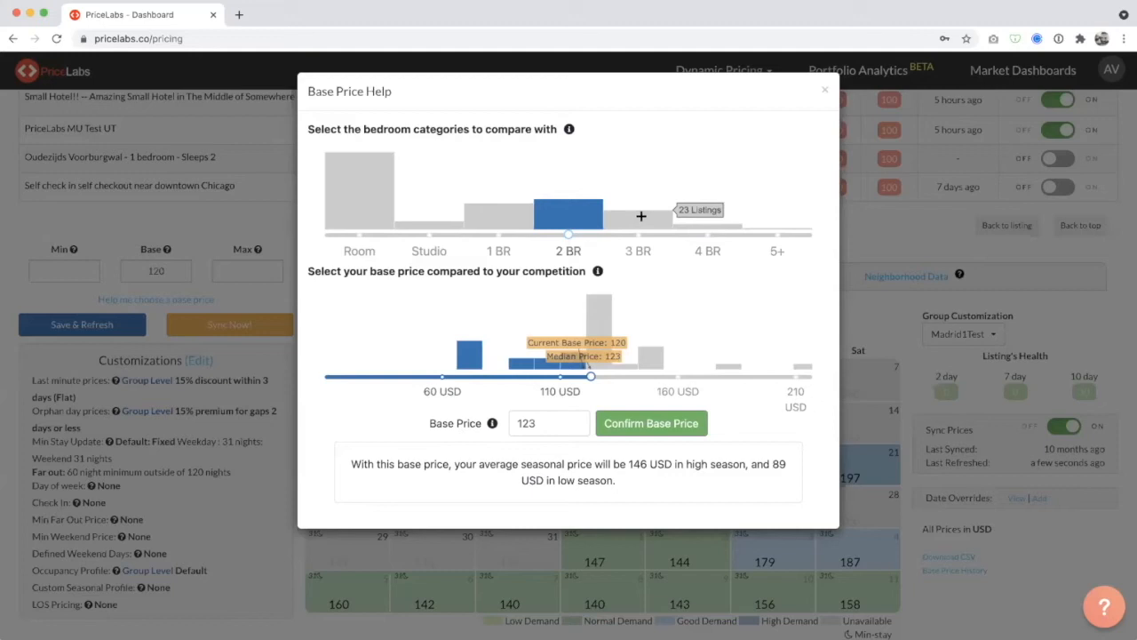
mouse_move(489, 210)
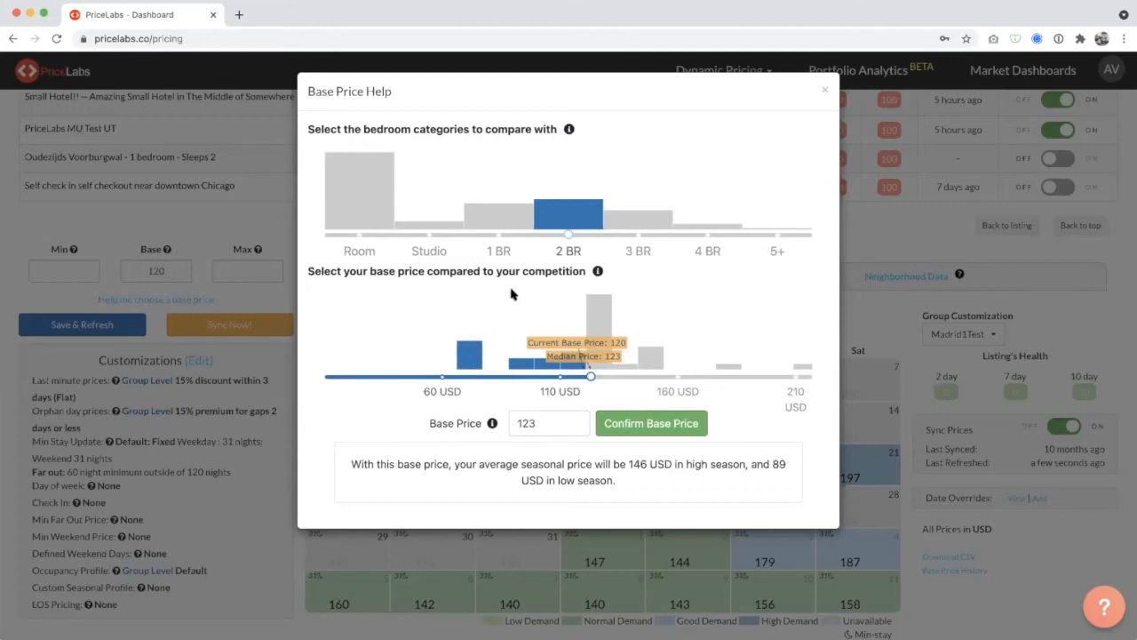
Examine the suggested base price and the note estimating average seasonal prices in high and low season.
left_click(549, 424)
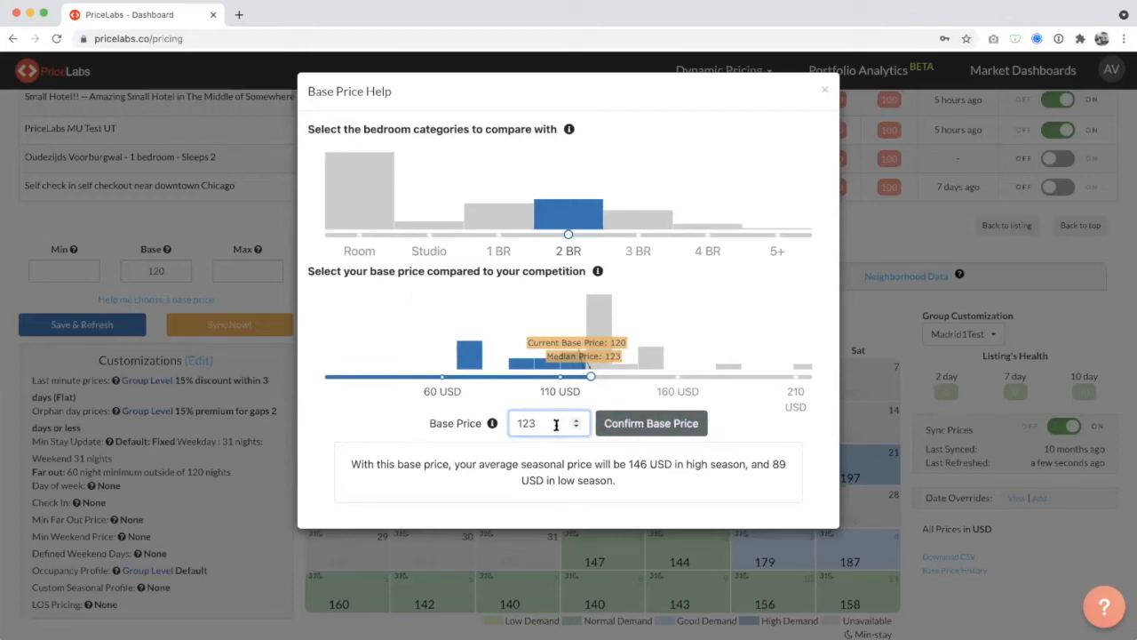
left_click_drag(348, 464, 619, 480)
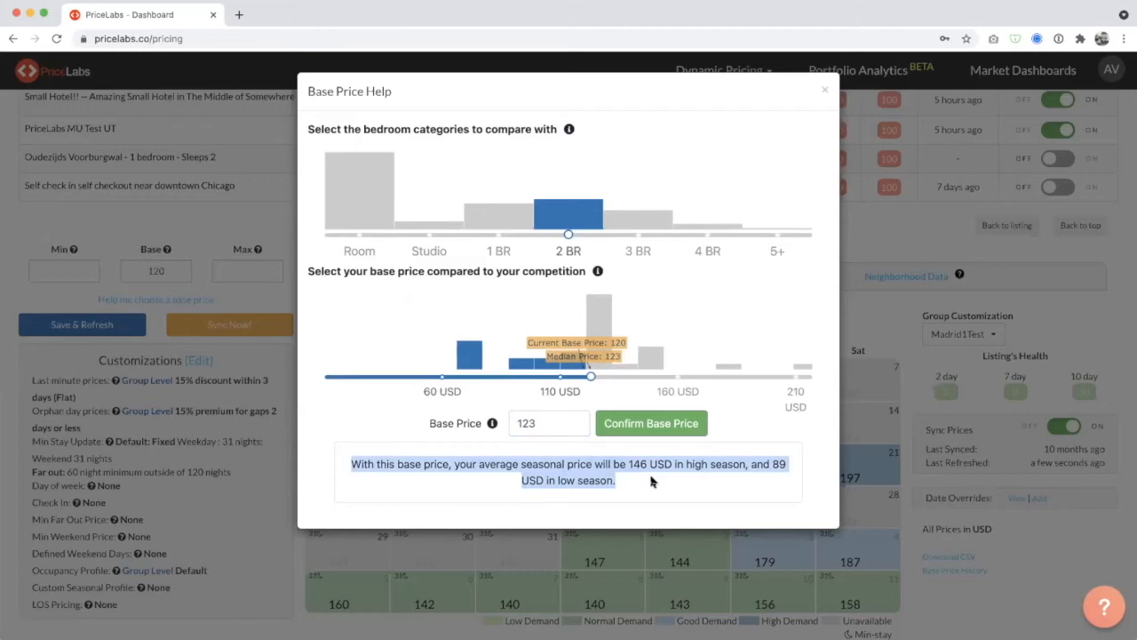
left_click(552, 419)
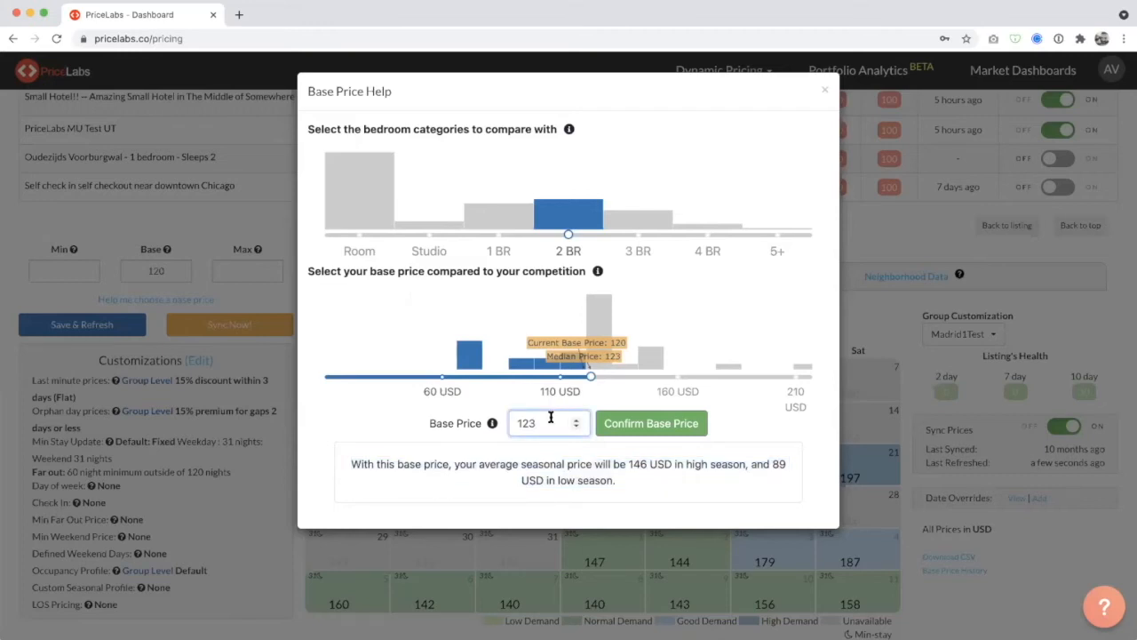
left_click_drag(550, 418, 510, 423)
left_click(640, 468)
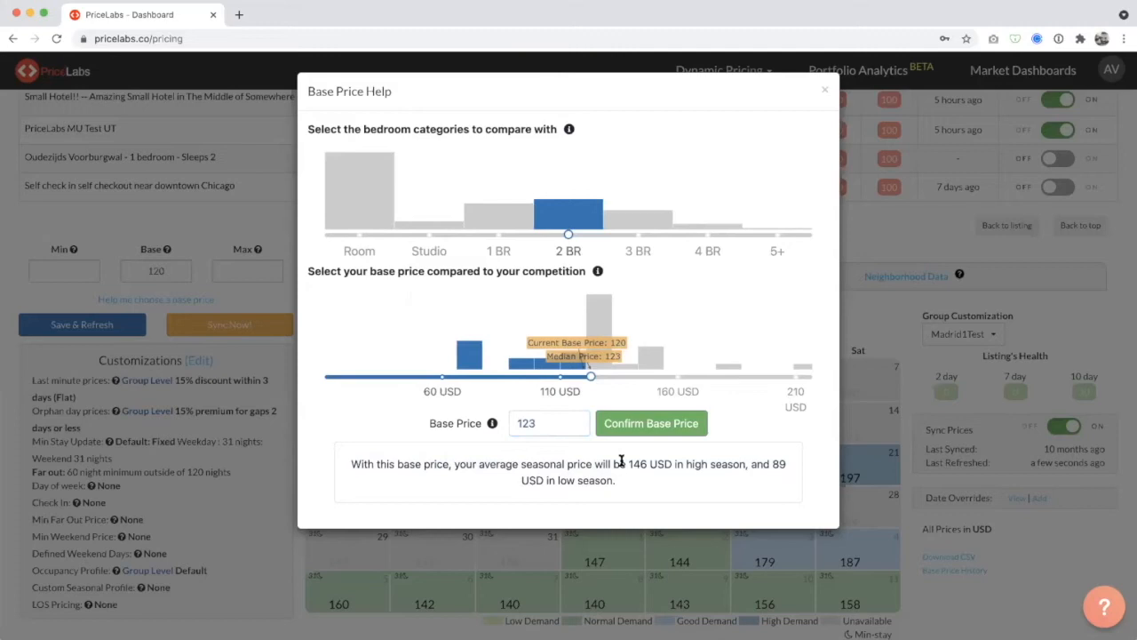
left_click_drag(622, 464, 651, 468)
left_click(634, 464)
left_click_drag(627, 464, 648, 463)
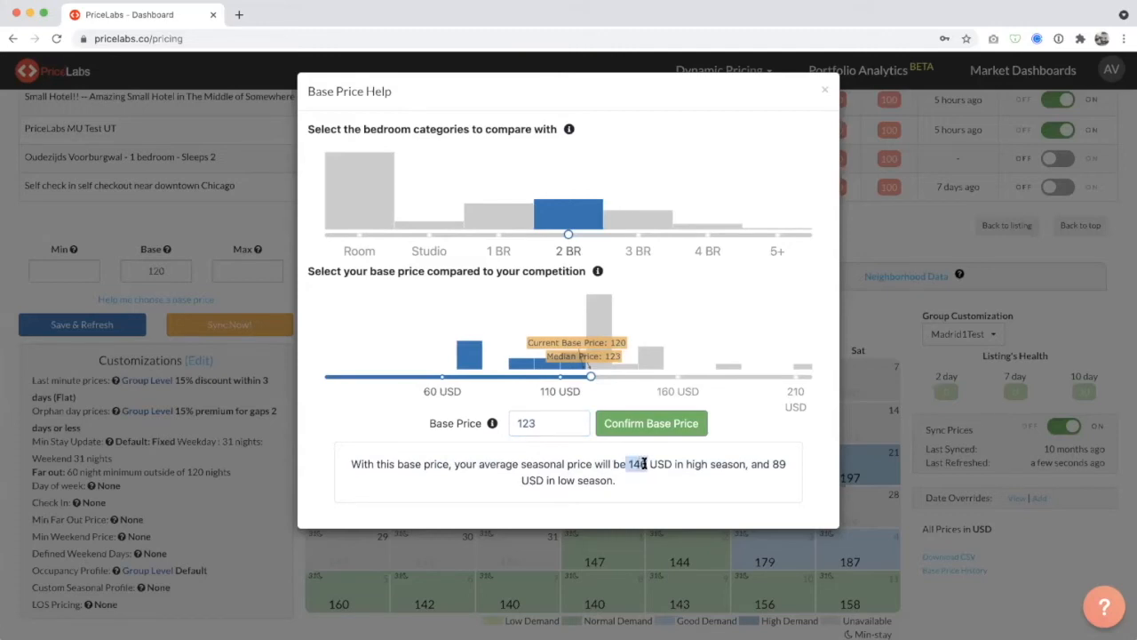
left_click(773, 464)
Try a base price of 130 in the base price help and check the seasonal price estimate.
left_click(556, 430)
key("BackSpace")
key("BackSpace")
type("30")
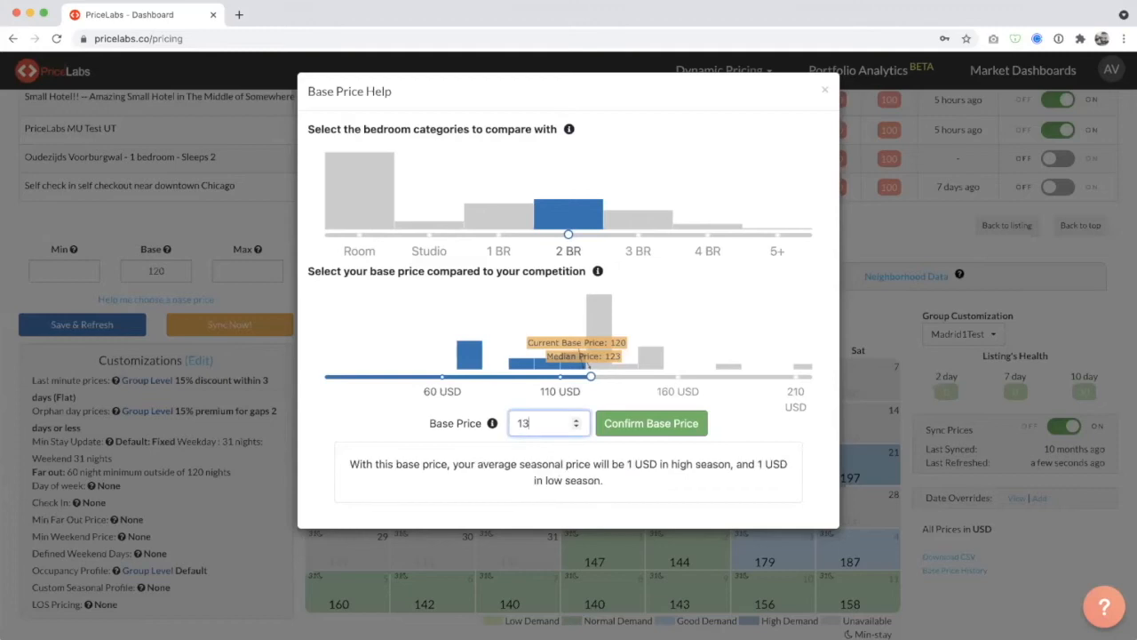
left_click(700, 480)
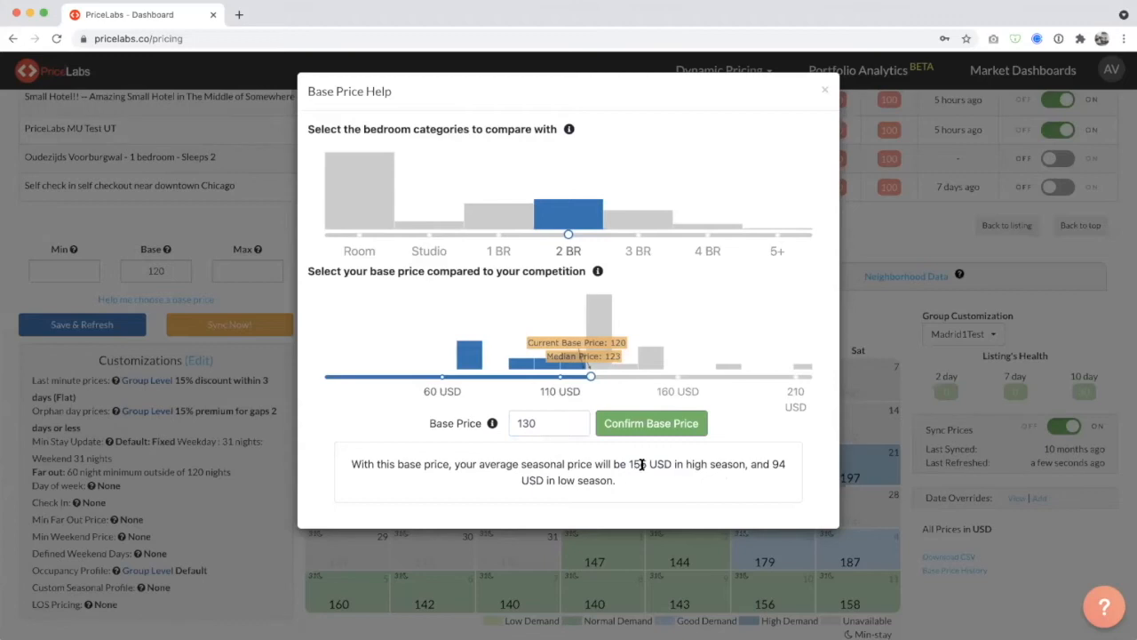
Set the base price to 123 in the base price help and confirm it.
left_click(565, 424)
key("BackSpace")
key("BackSpace")
type("23")
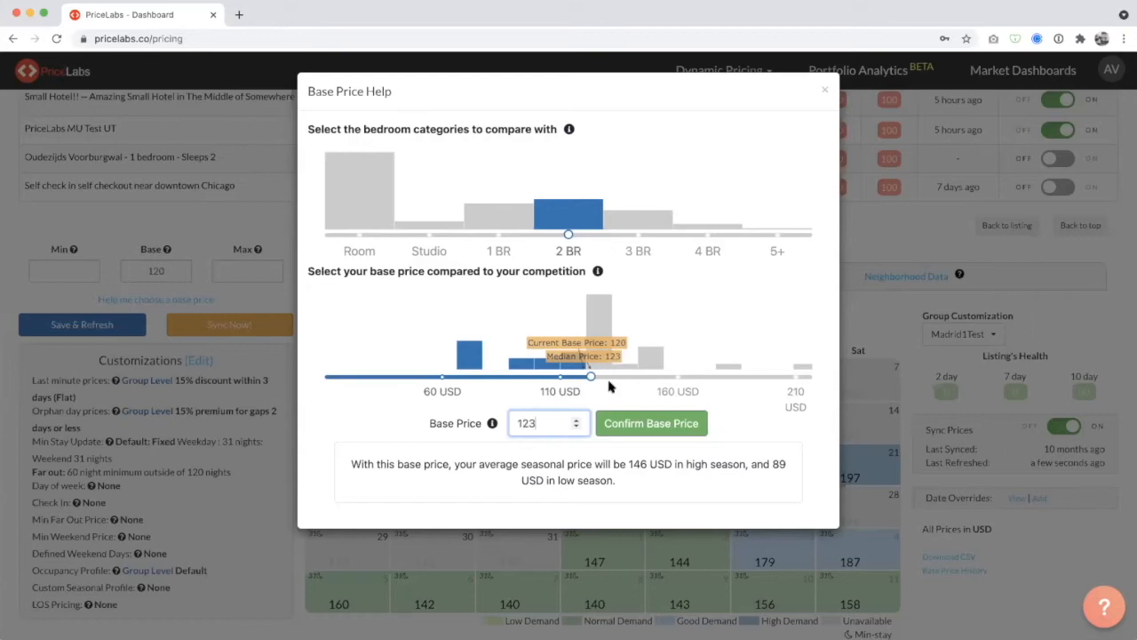
left_click(624, 424)
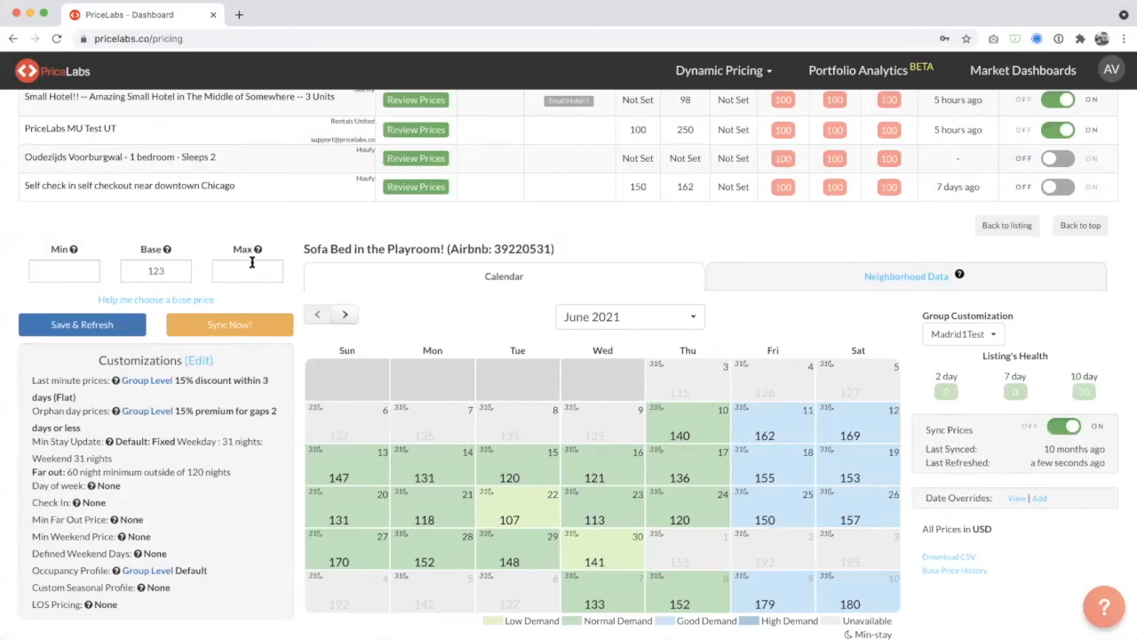
Show the listing's neighborhood data and apply a bedroom filter of 2.
scroll(697, 284, "down", 1)
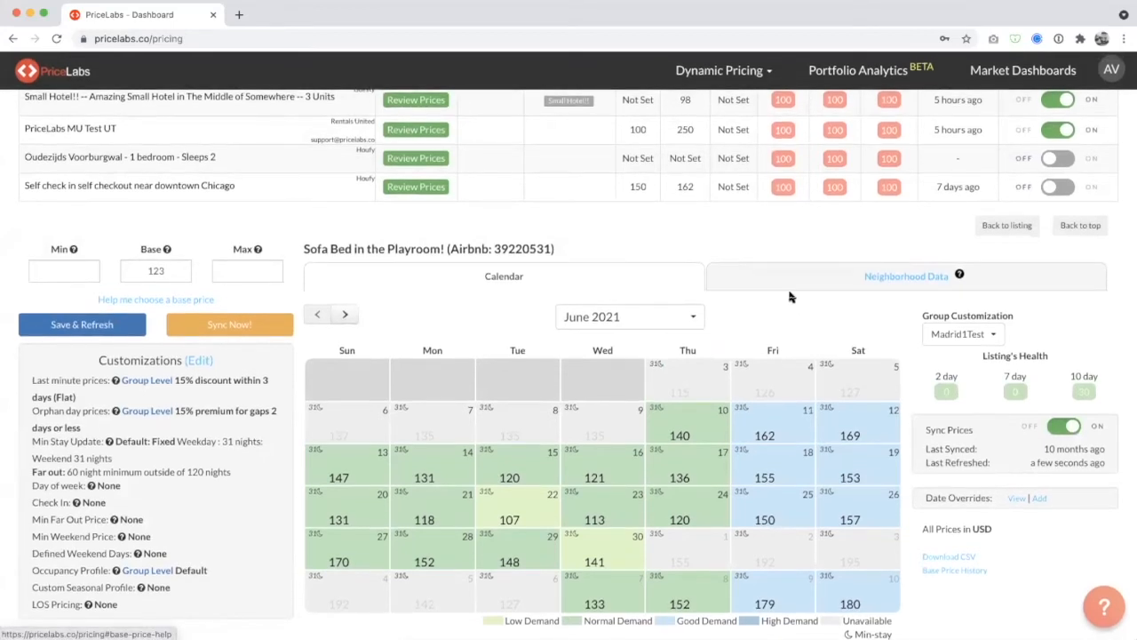
left_click(894, 277)
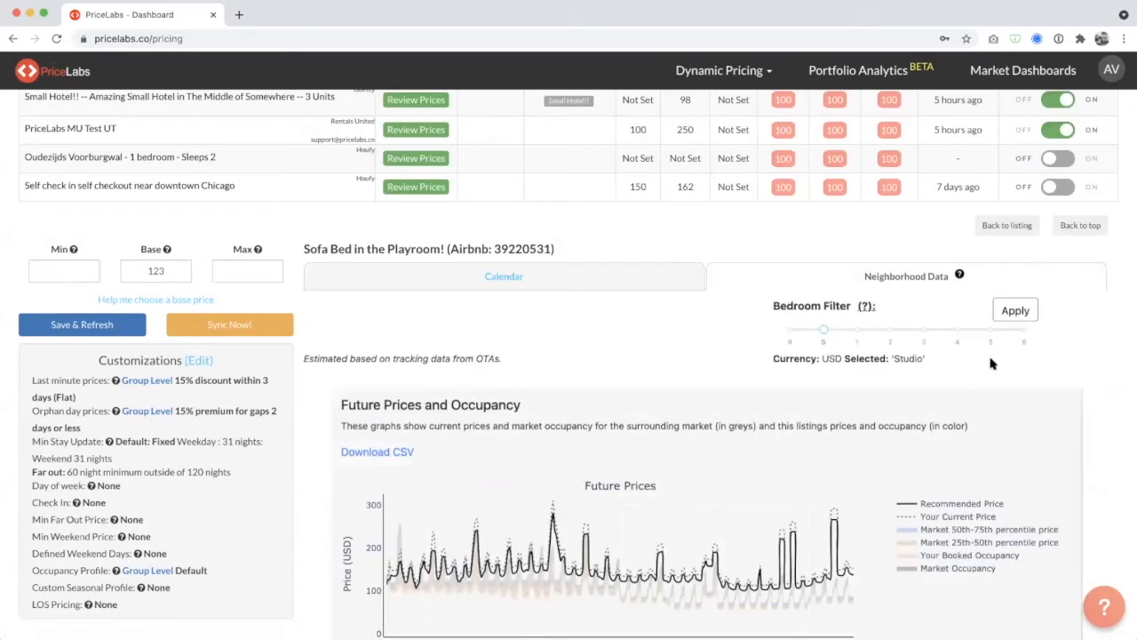
scroll(1057, 359, "down", 4)
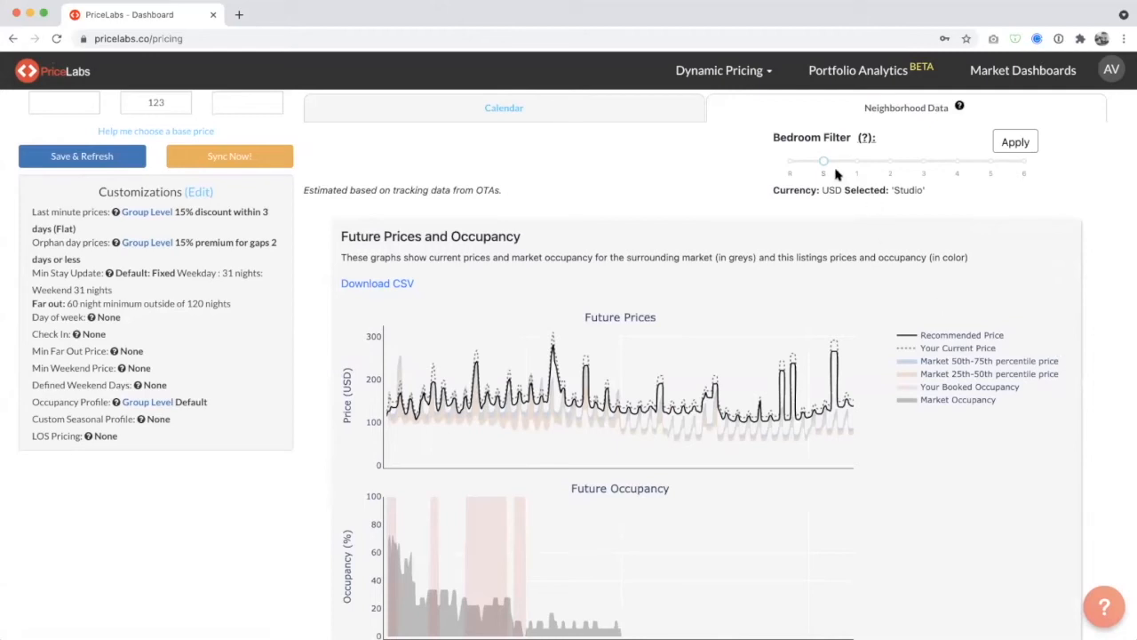
left_click_drag(824, 161, 889, 162)
left_click_drag(824, 160, 889, 160)
left_click(1026, 149)
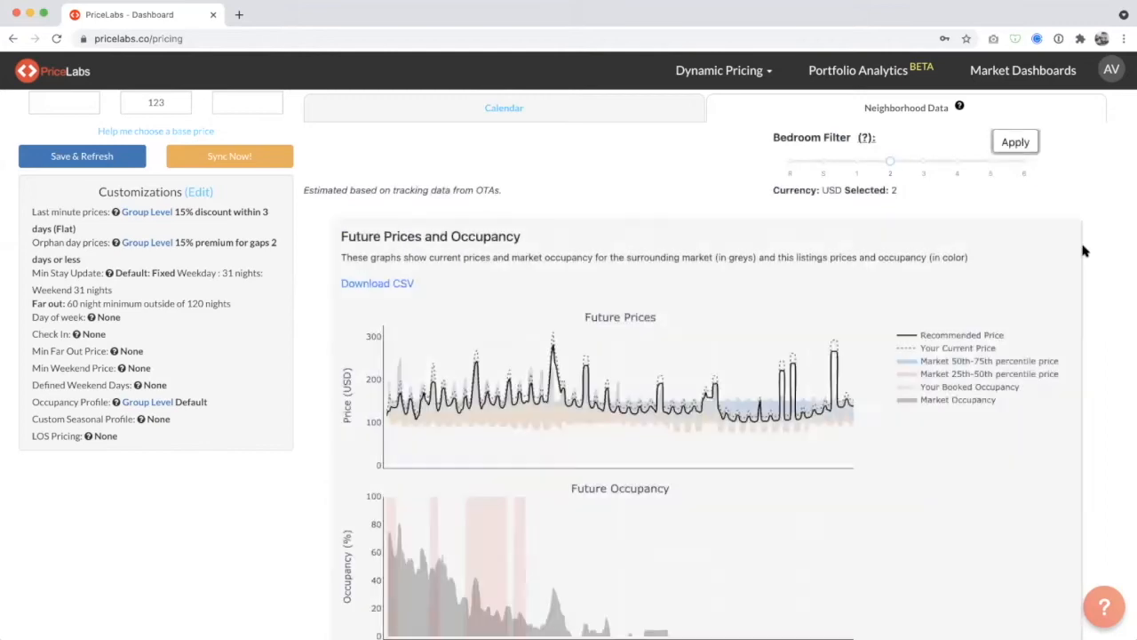
Examine the Future Prices and Future Occupancy charts, including the market percentile prices, and return to the price calendar.
scroll(1082, 251, "down", 1)
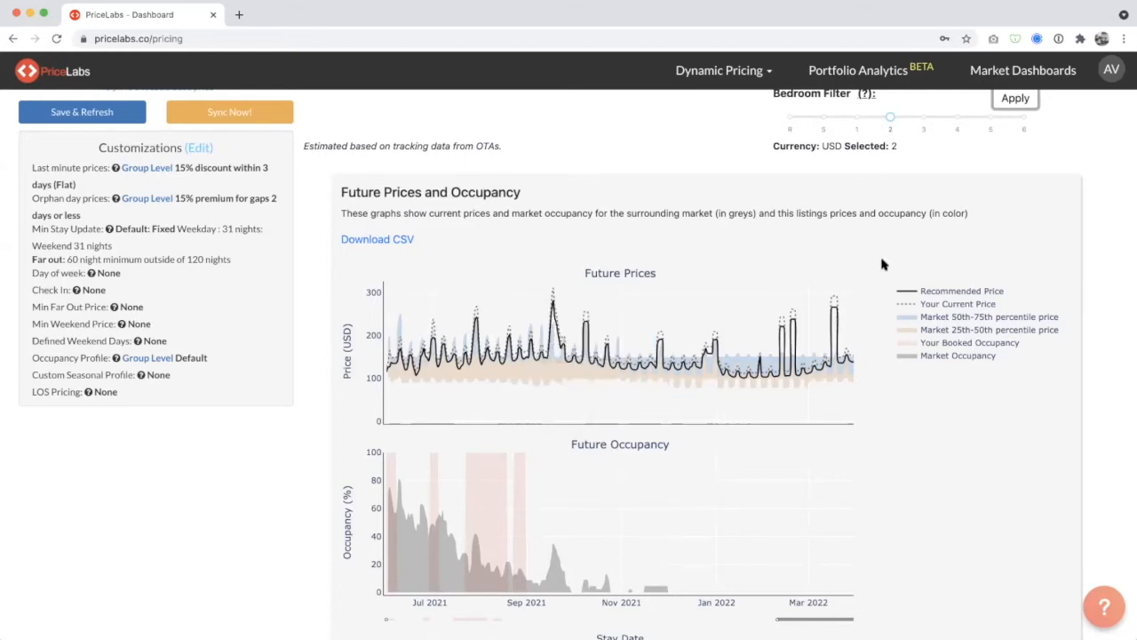
scroll(885, 263, "up", 1)
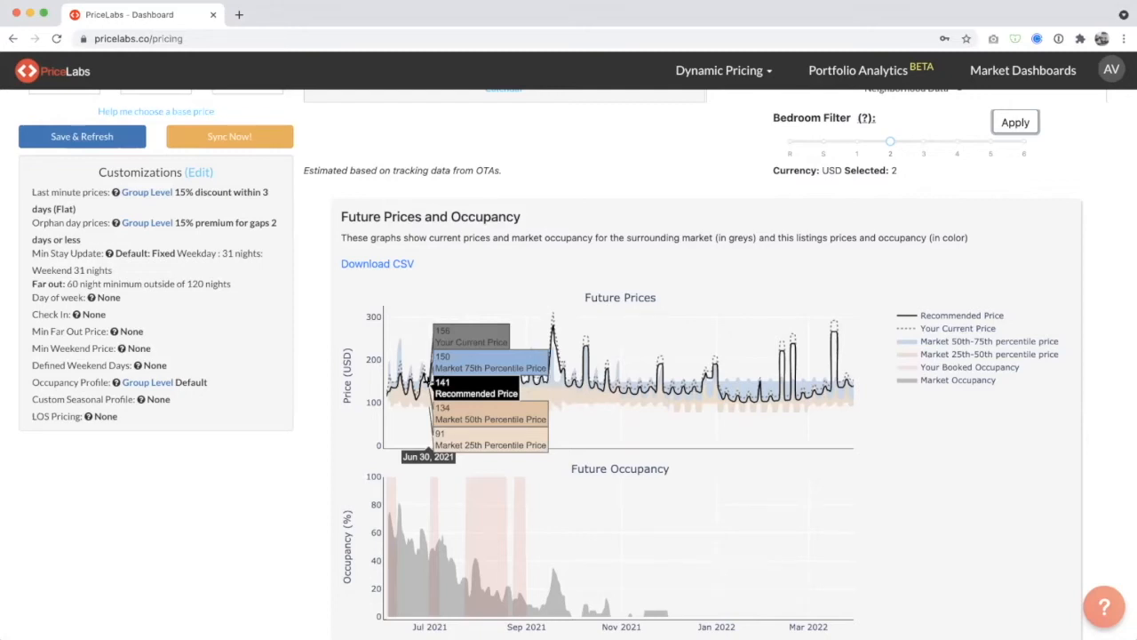
scroll(432, 384, "up", 3)
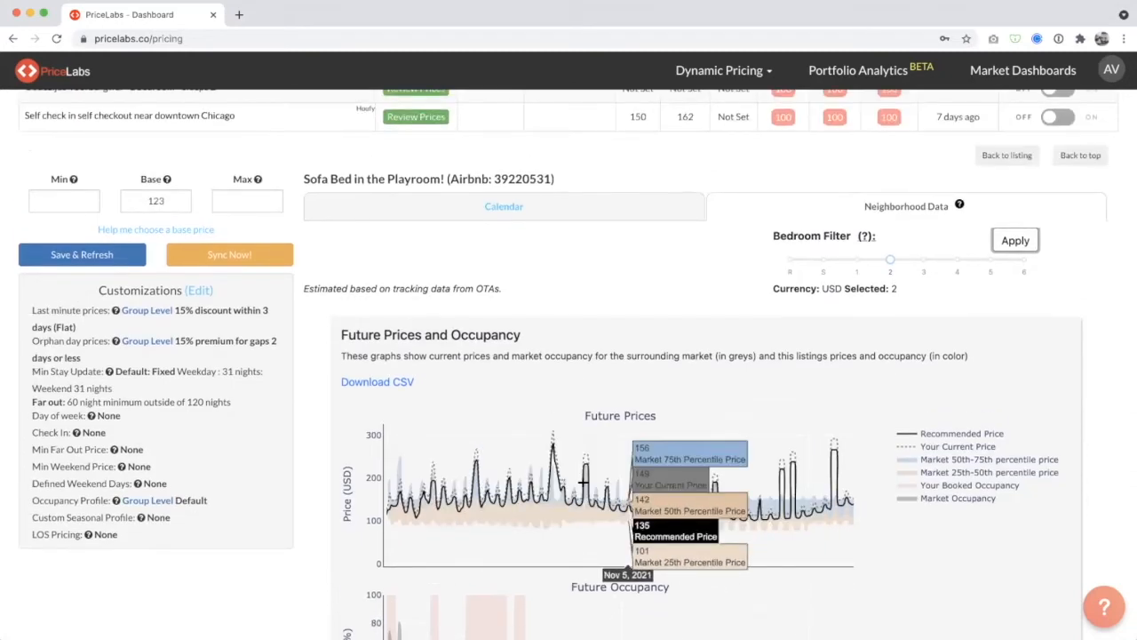
left_click(416, 217)
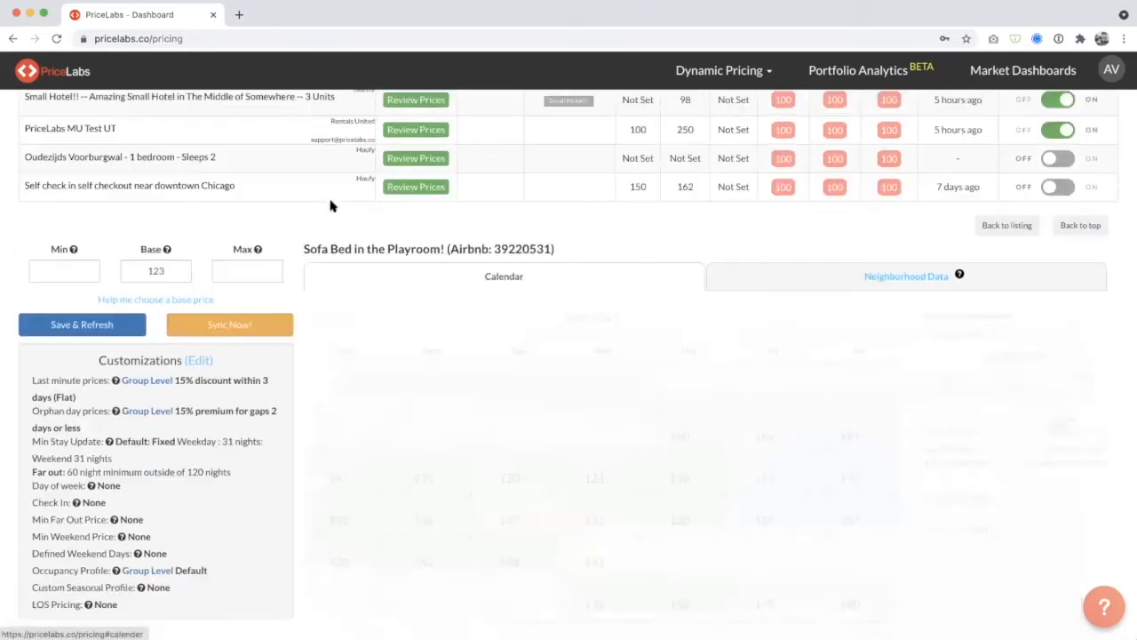
Recheck the base price help, close it, and browse the price calendar from June to October 2021.
left_click(154, 300)
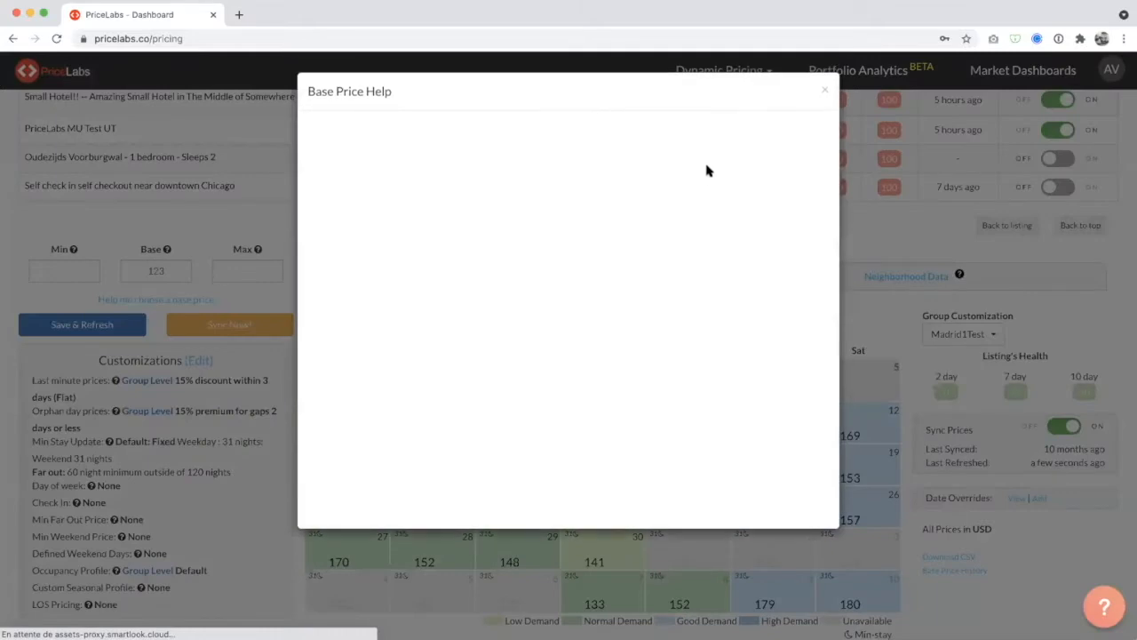
left_click(825, 89)
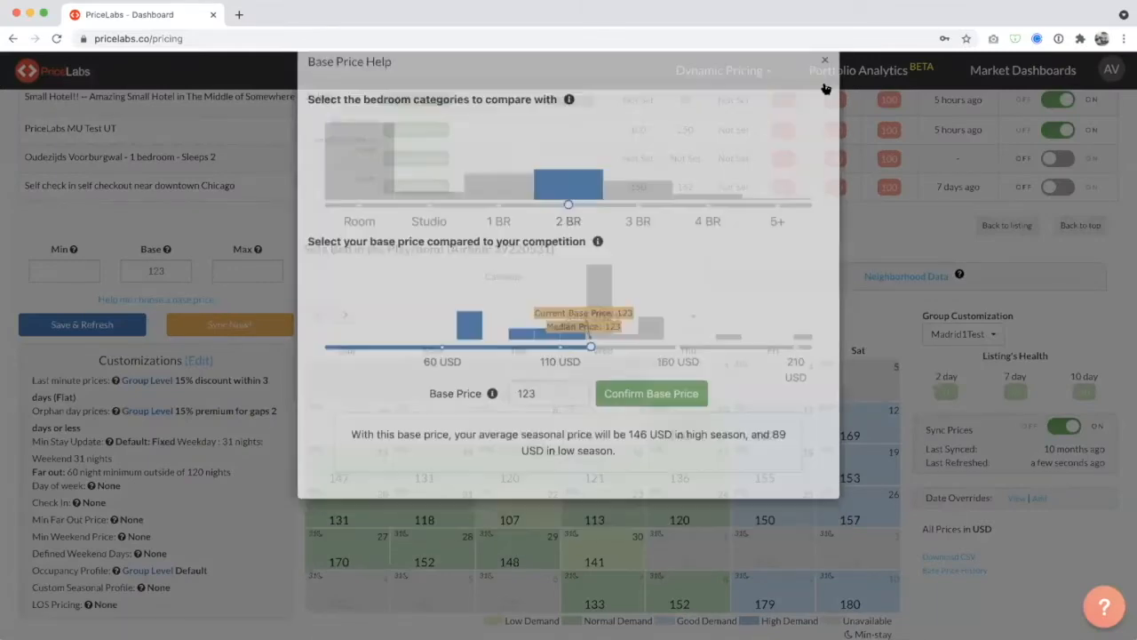
left_click(160, 267)
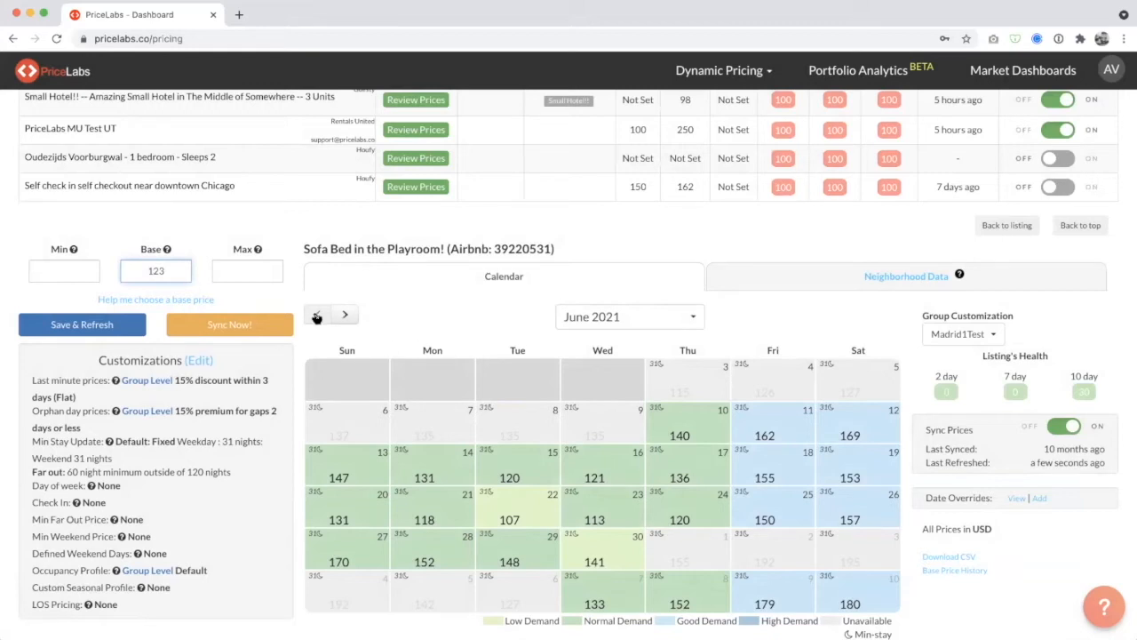
left_click(344, 316)
left_click(344, 316)
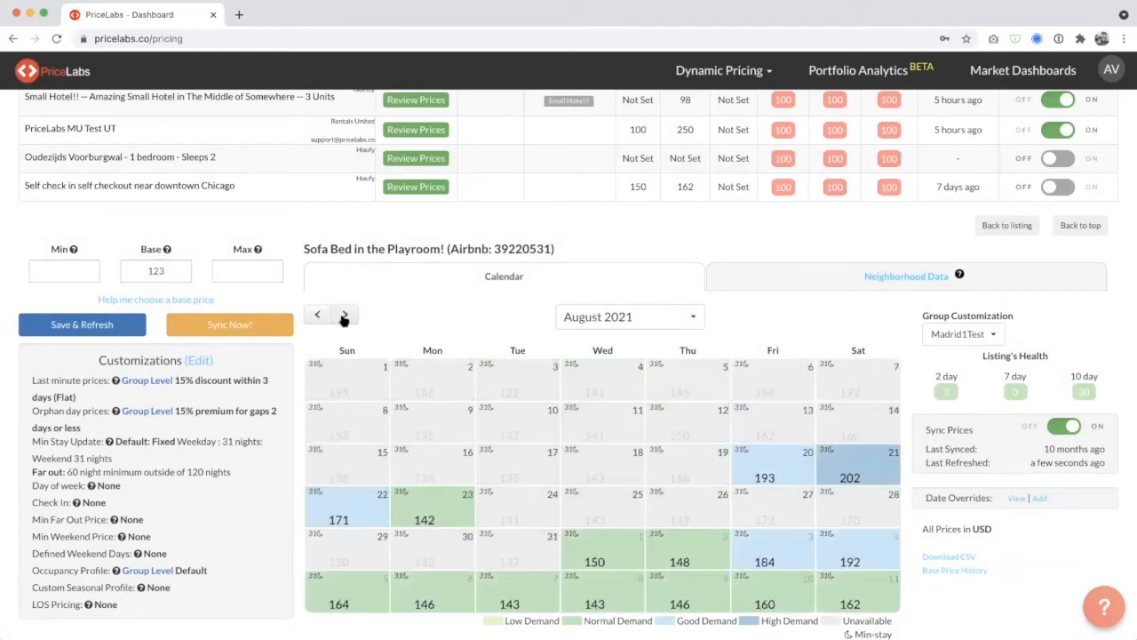
left_click(346, 315)
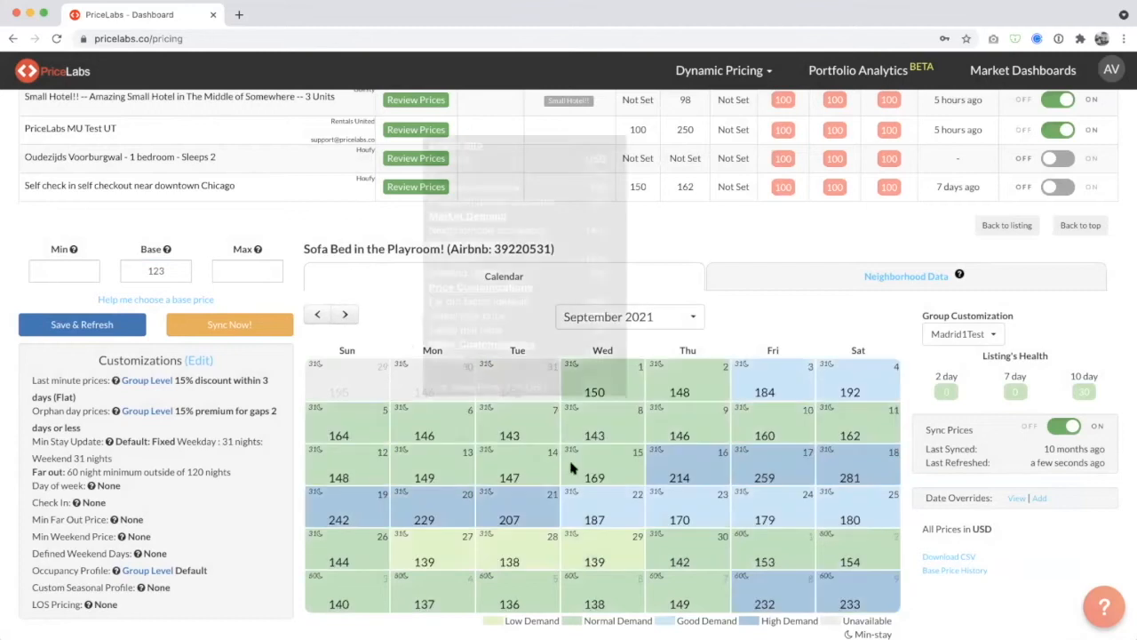
left_click(346, 315)
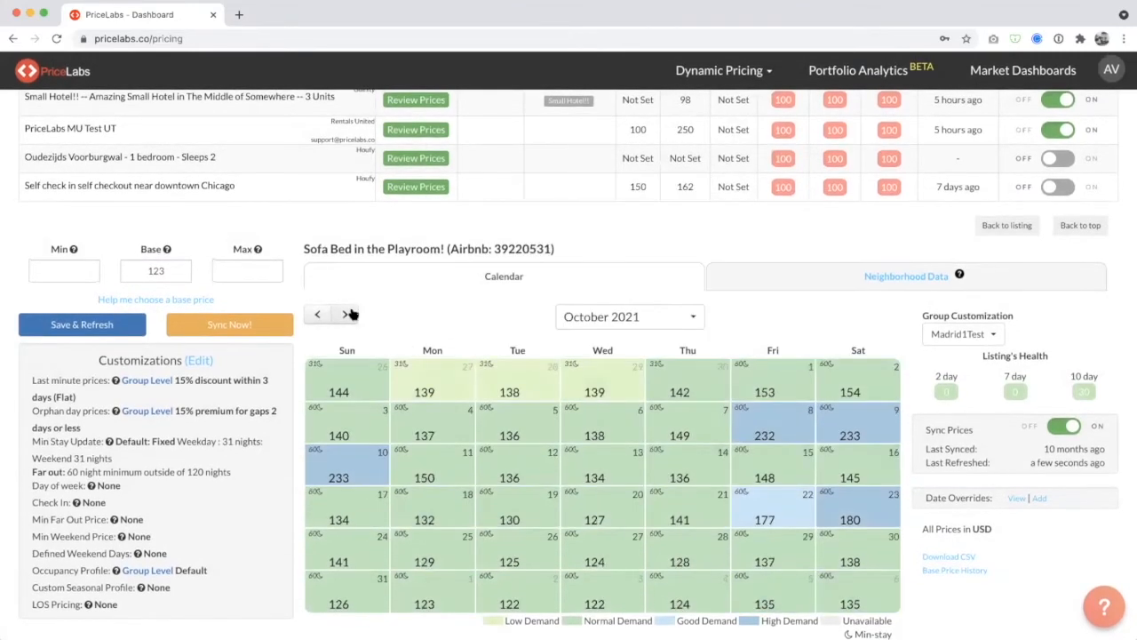
Browse the price calendar ahead to December 2021 and return to October 2021.
left_click(346, 314)
left_click(350, 313)
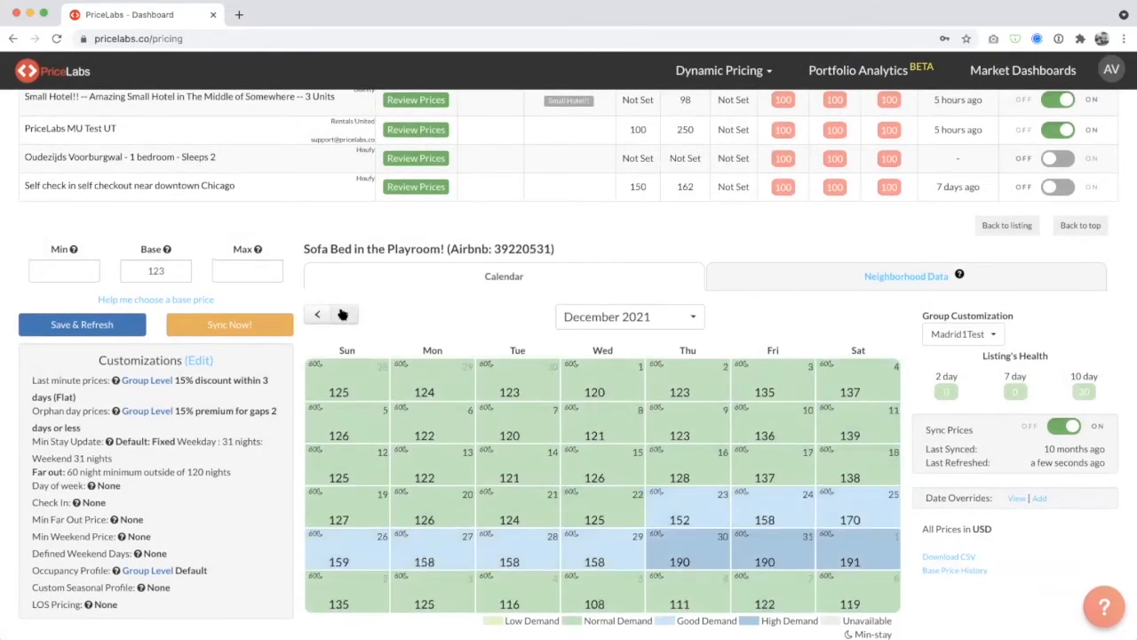
left_click(319, 315)
left_click(318, 314)
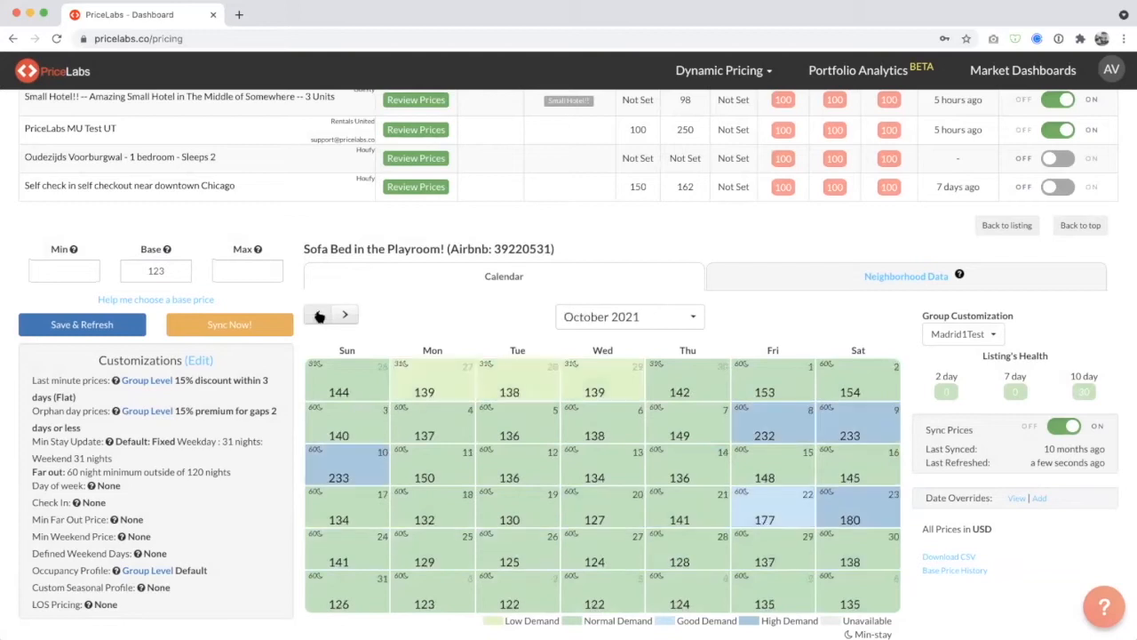
left_click(172, 274)
left_click(87, 271)
left_click(260, 272)
left_click(273, 238)
left_click(261, 276)
left_click(384, 324)
left_click(231, 270)
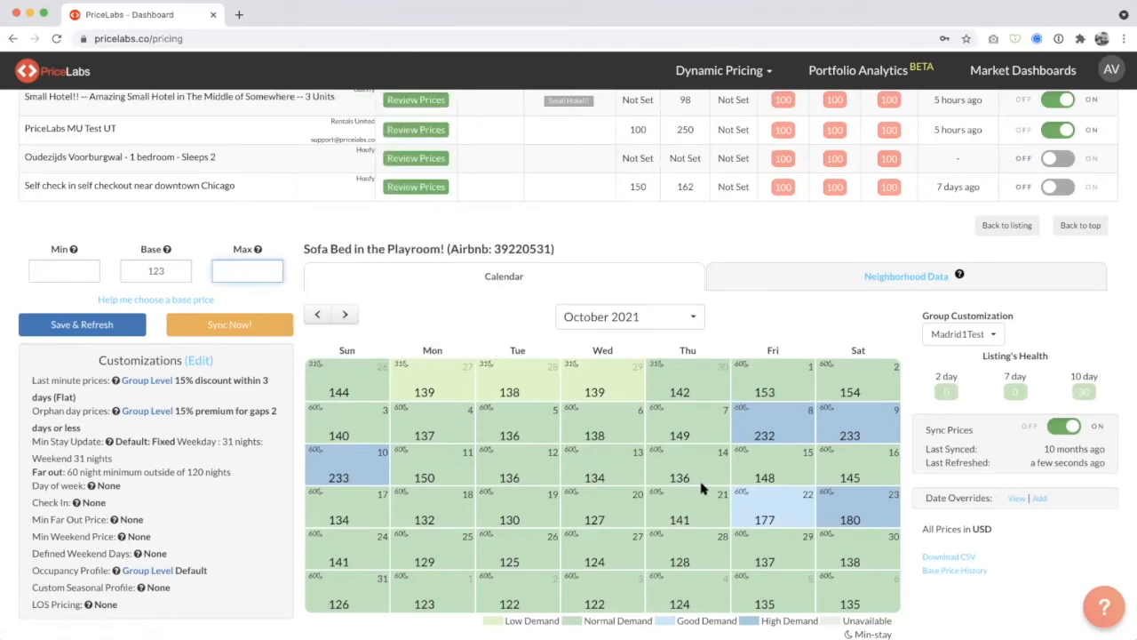
Inspect the daily price breakdowns for October 14 and October 9, then bring up the November 2021 prices.
mouse_move(701, 488)
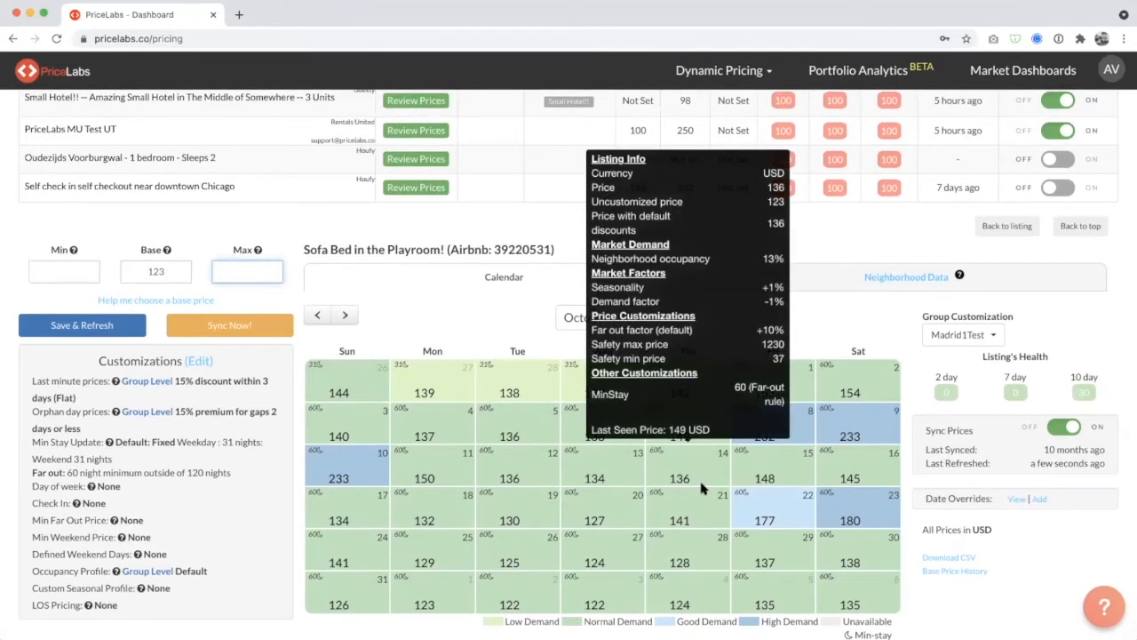
mouse_move(860, 433)
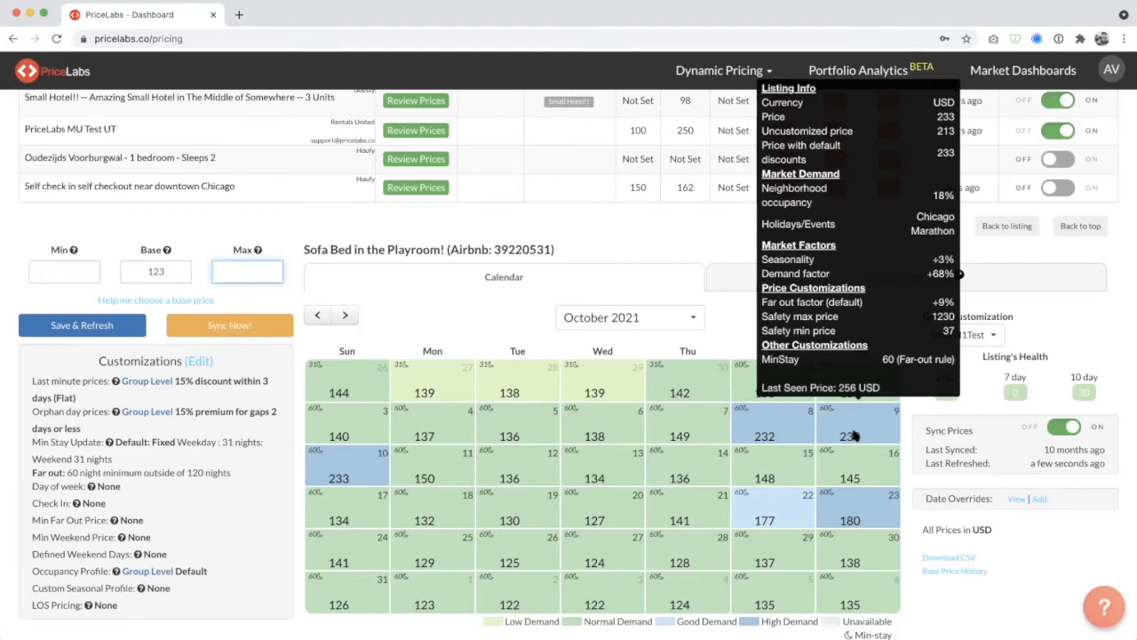
left_click(417, 295)
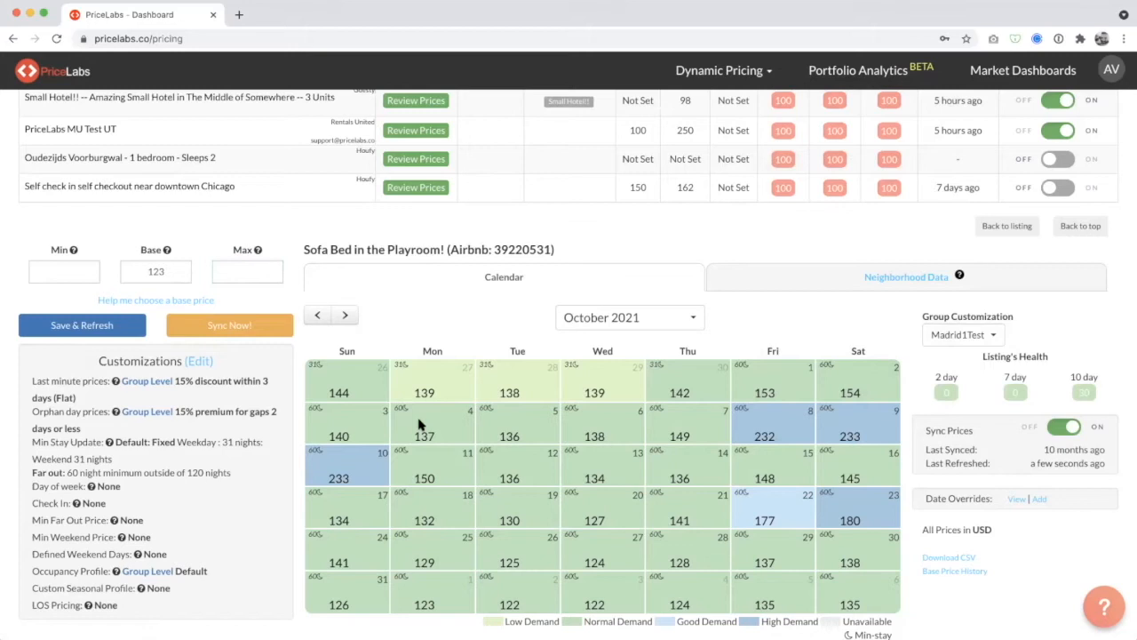
mouse_move(803, 427)
left_click(347, 318)
mouse_move(849, 517)
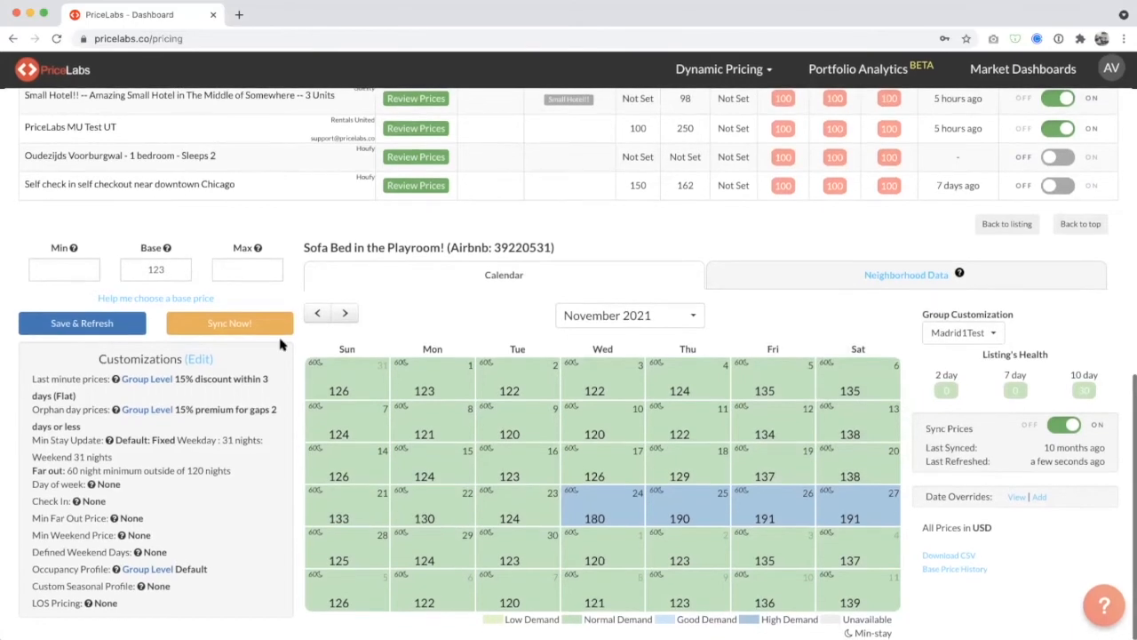
left_click(53, 272)
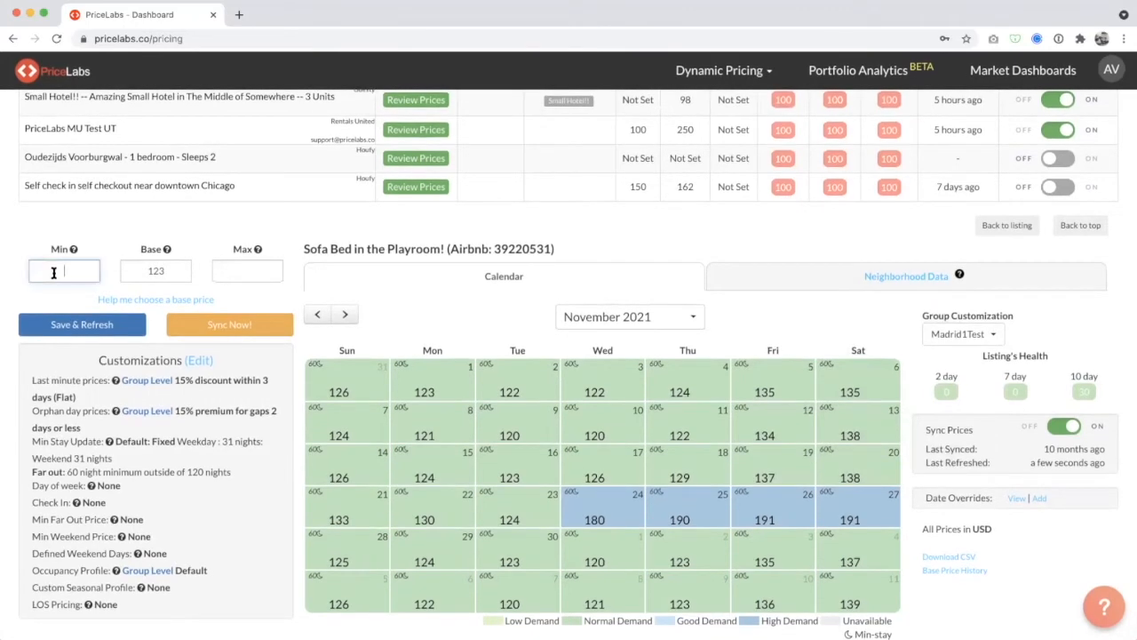
left_click(171, 271)
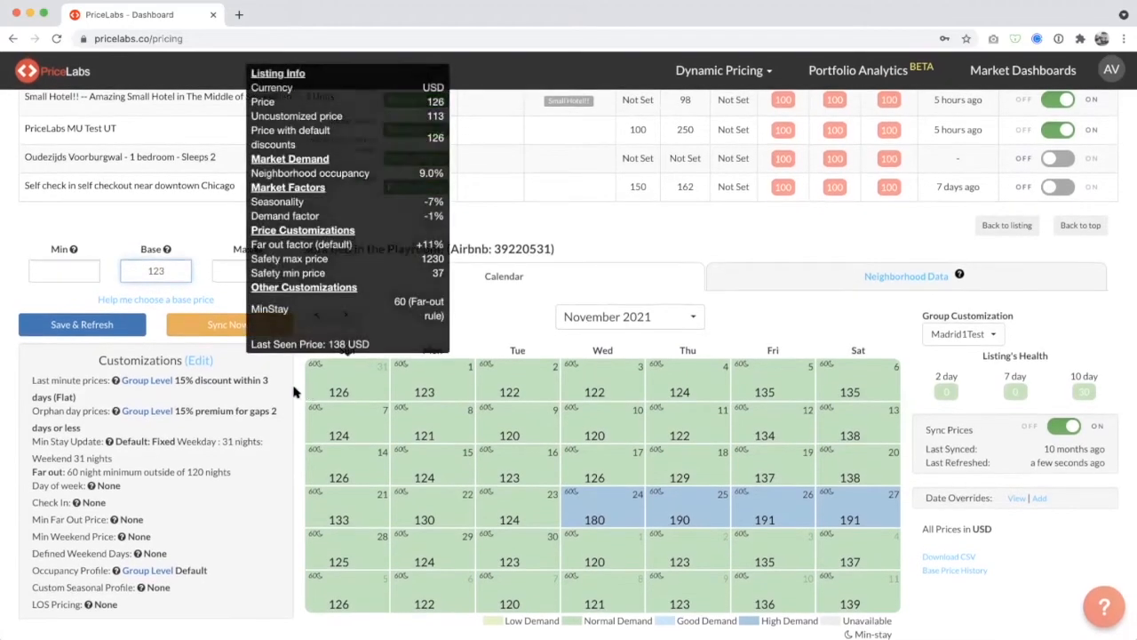
left_click(50, 277)
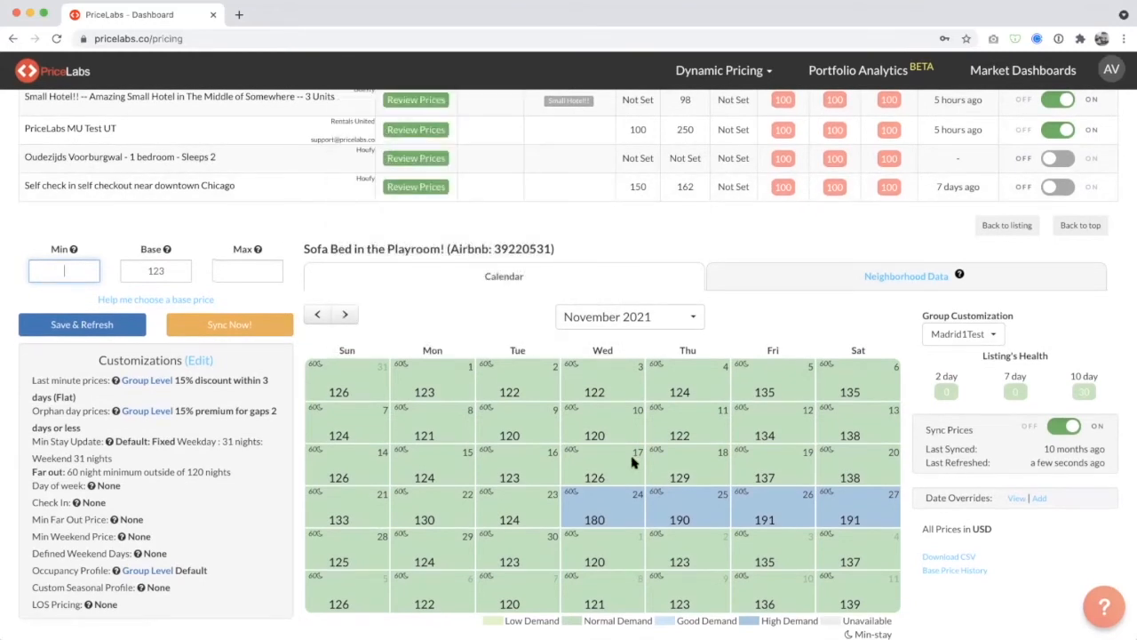
left_click(424, 313)
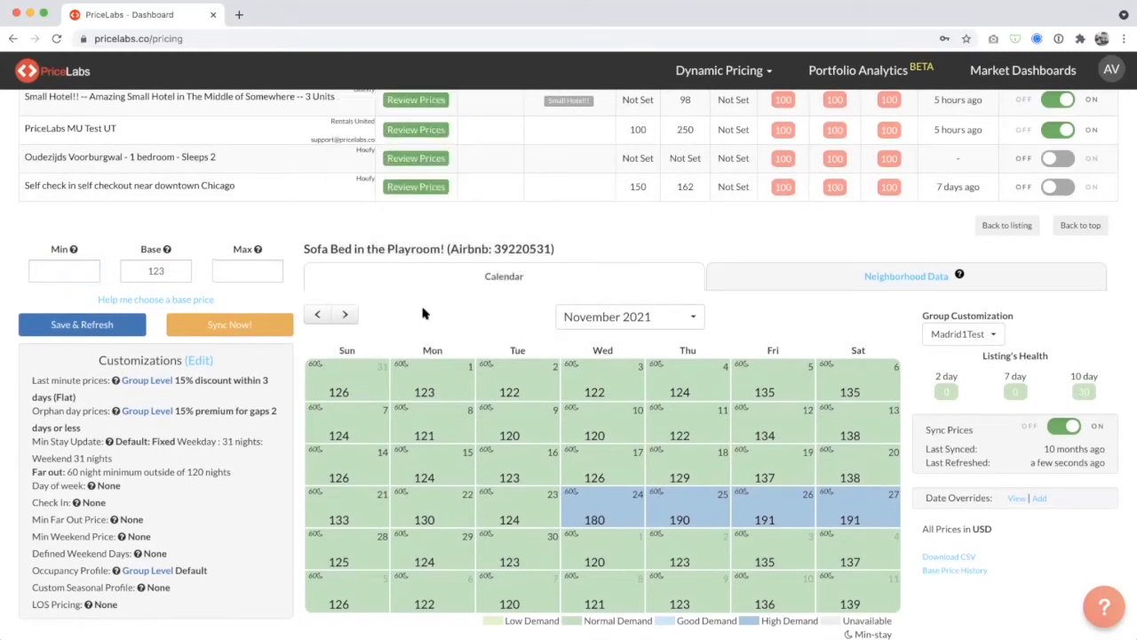
Browse the price calendar back to June 2021, continue to July, and examine the price breakdown for July 9.
left_click(311, 313)
left_click(311, 314)
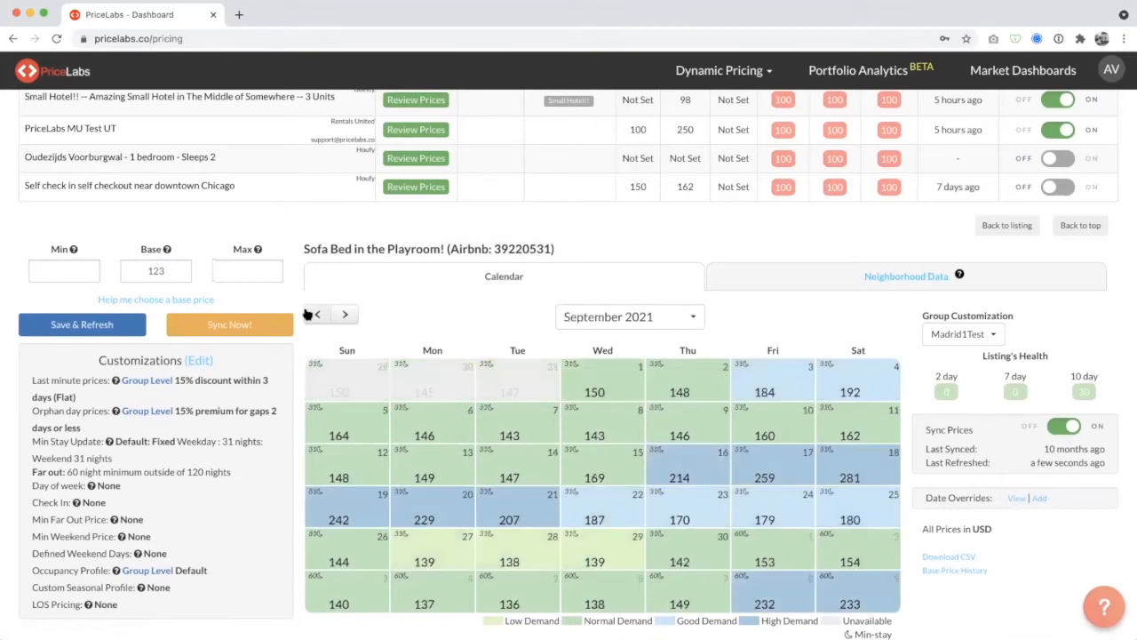
left_click(311, 313)
left_click(311, 313)
left_click(311, 313)
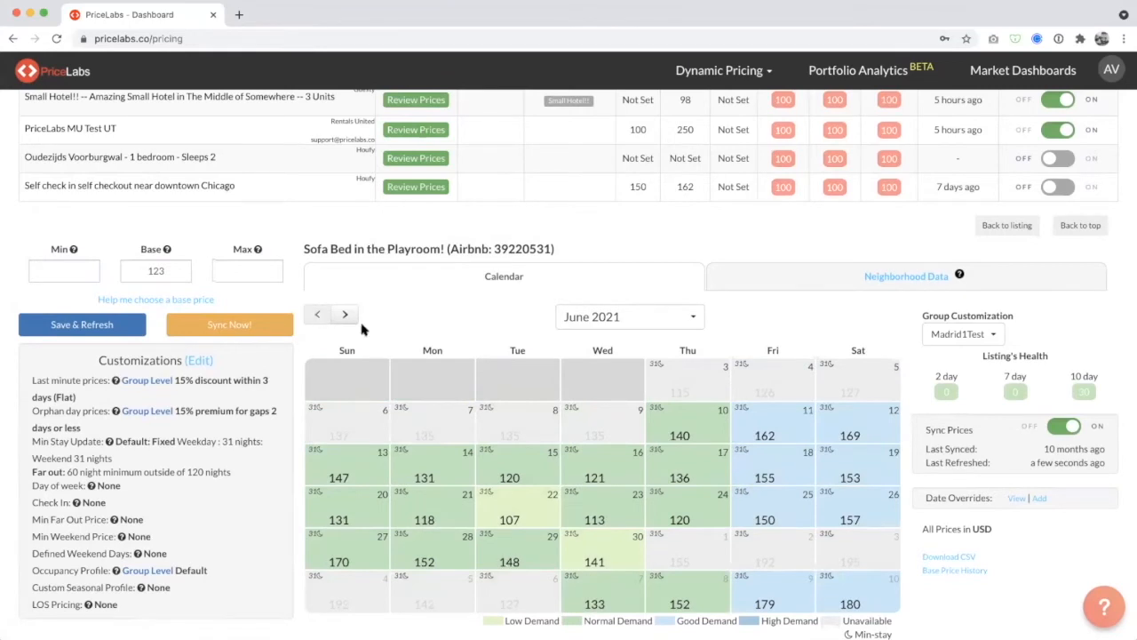
left_click(345, 316)
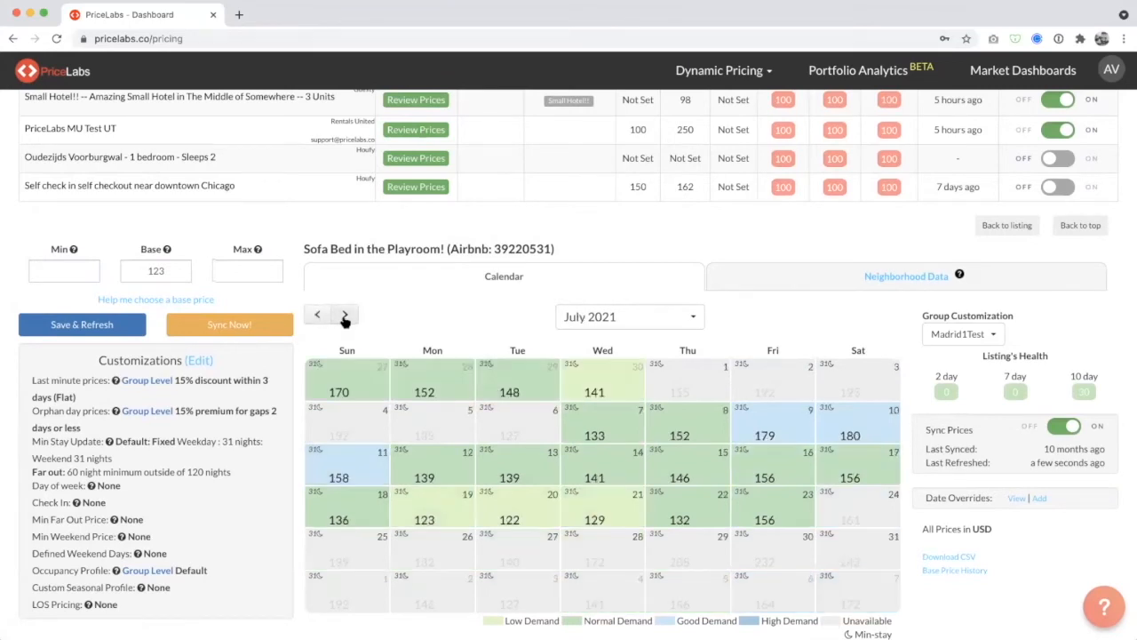
mouse_move(753, 427)
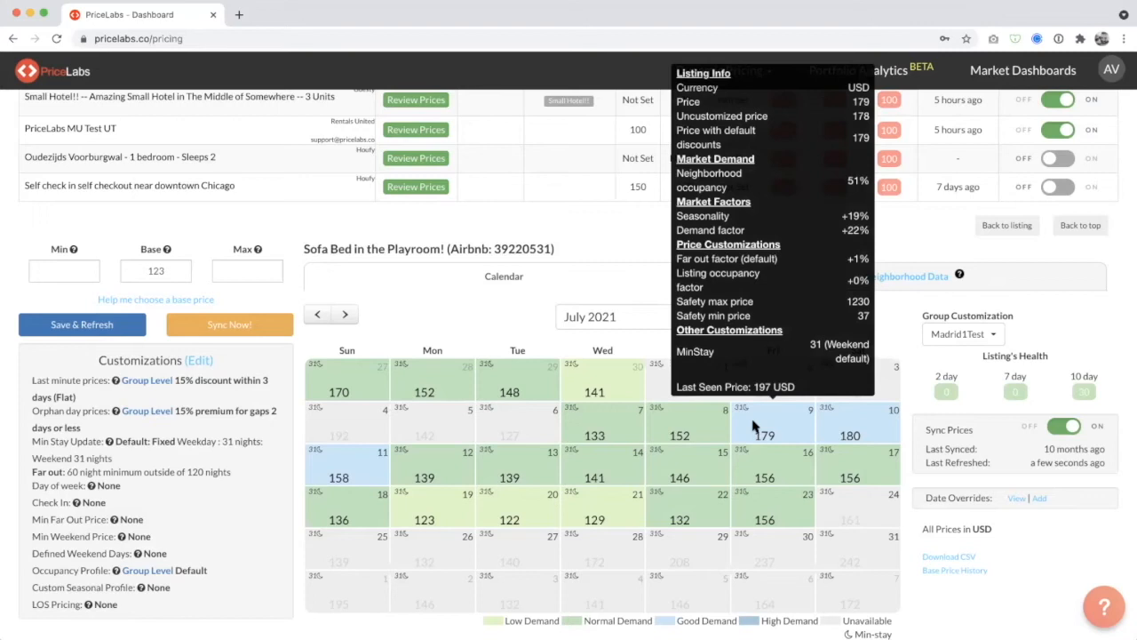
mouse_move(573, 457)
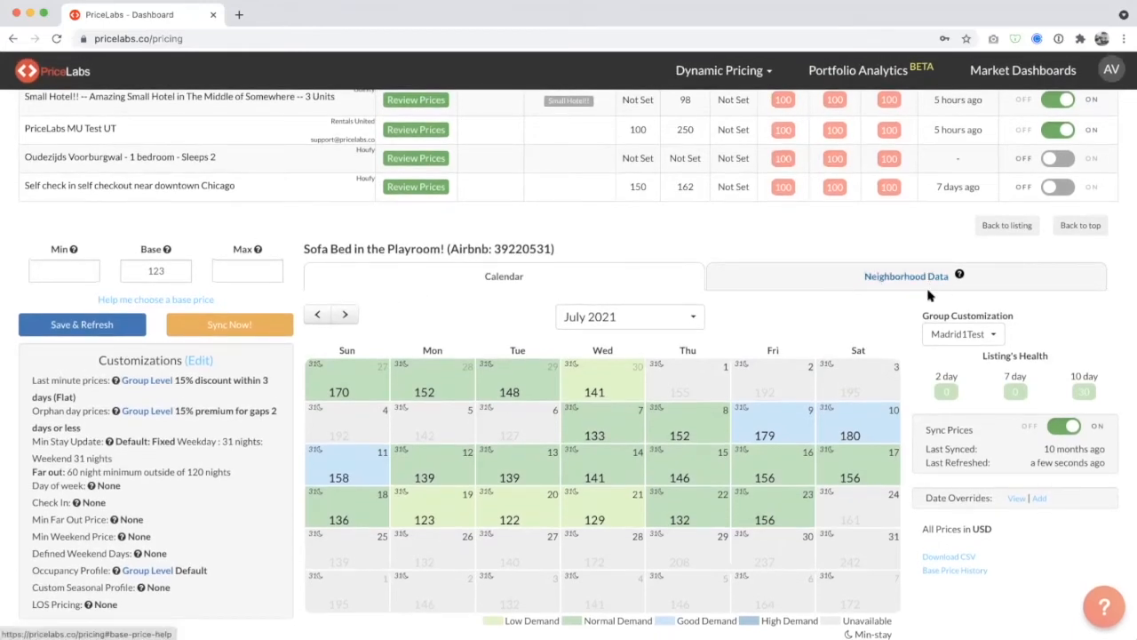
Add a date-specific override for July 14 to July 17, 2021 with a minimum stay of 4.
scroll(930, 295, "up", 1)
scroll(889, 320, "down", 1)
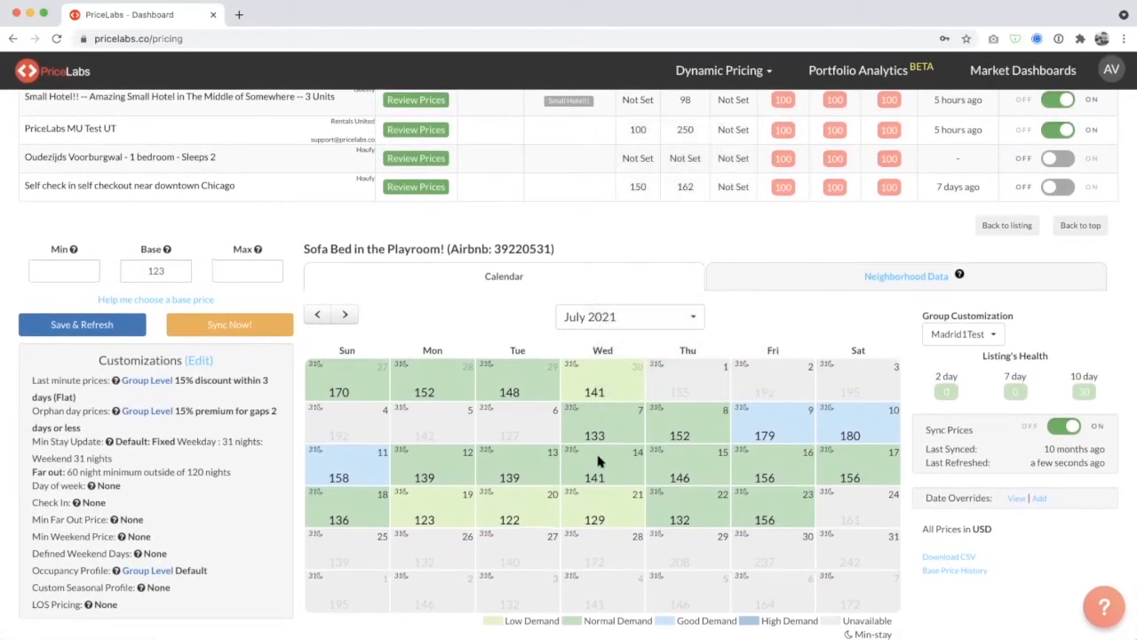
left_click_drag(599, 460, 852, 467)
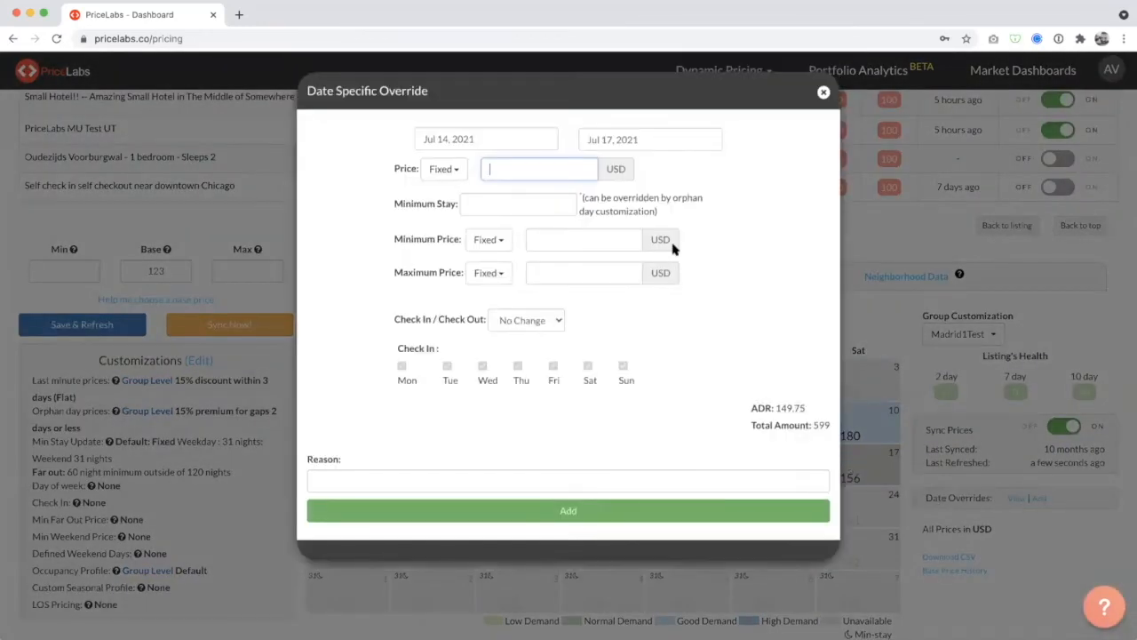
left_click(515, 196)
type("4")
left_click(507, 511)
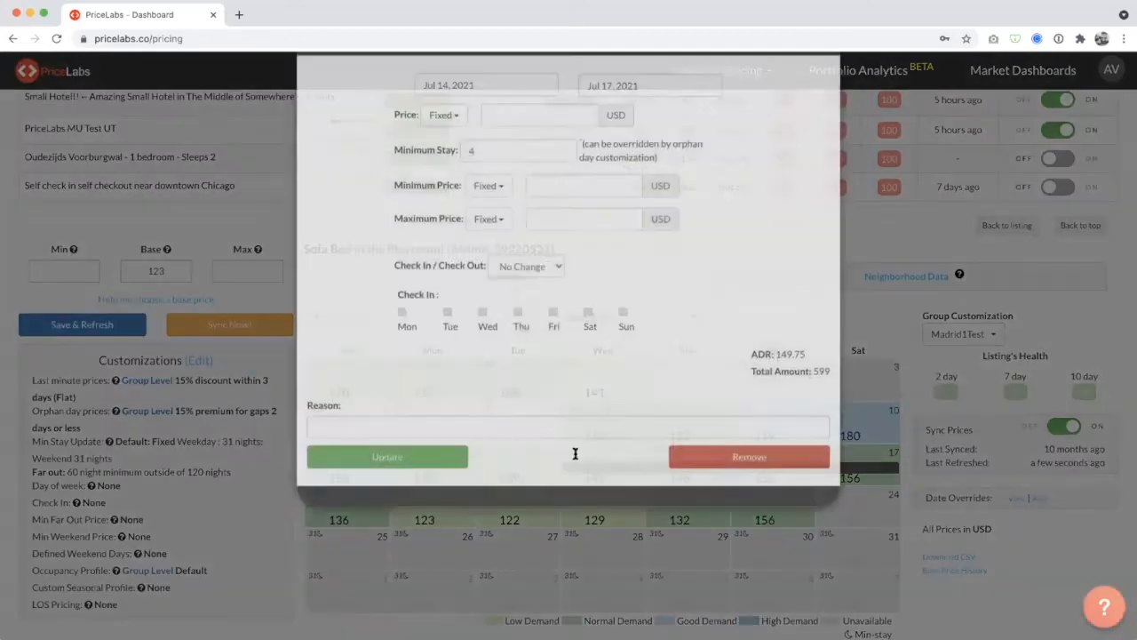
Reopen the July 14 to 17 override and re-enter its minimum stay of 4.
left_click(577, 471)
left_click(530, 204)
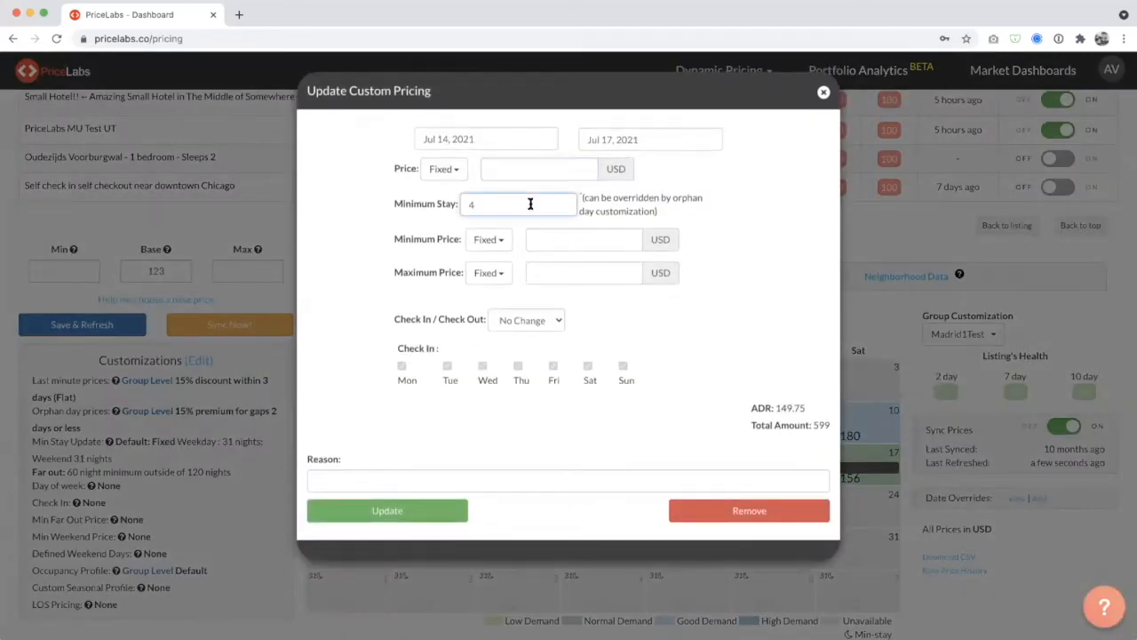
key("BackSpace")
type("4")
Set the override's price to -20 as a % change on recommended price, after trying a price of 200.
left_click(569, 172)
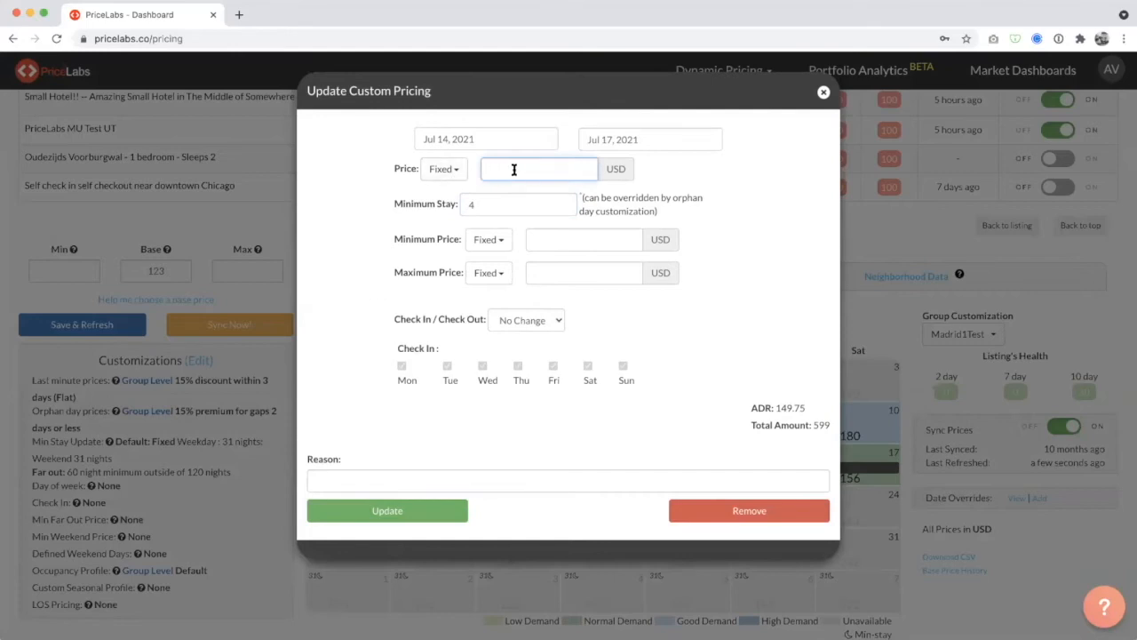
type("200")
left_click(442, 169)
left_click(471, 212)
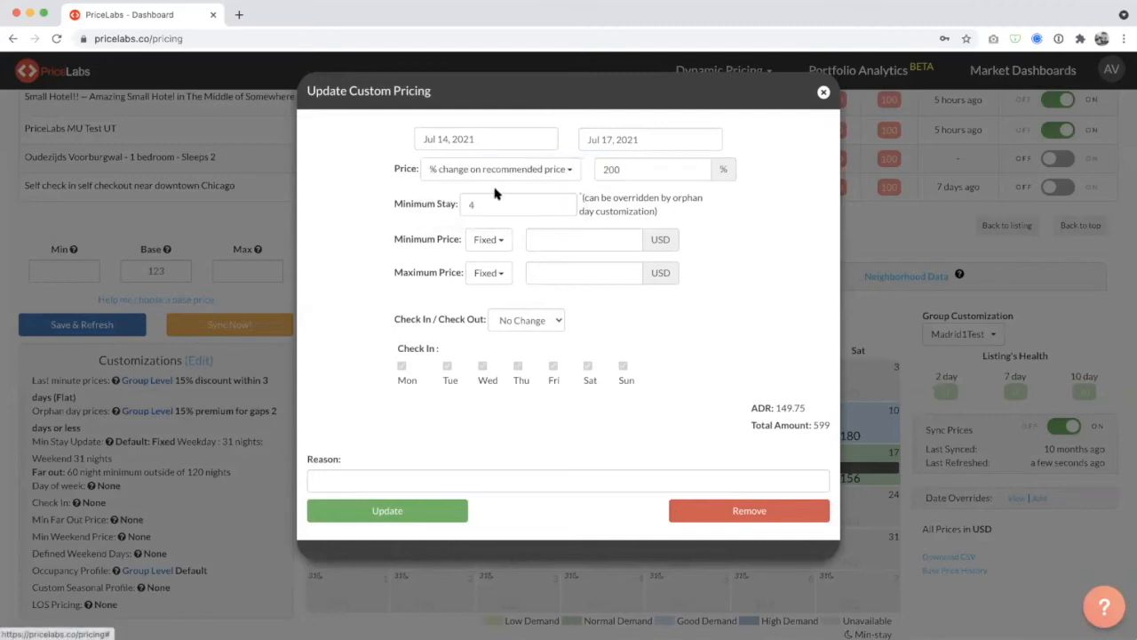
left_click(639, 165)
double_click(639, 166)
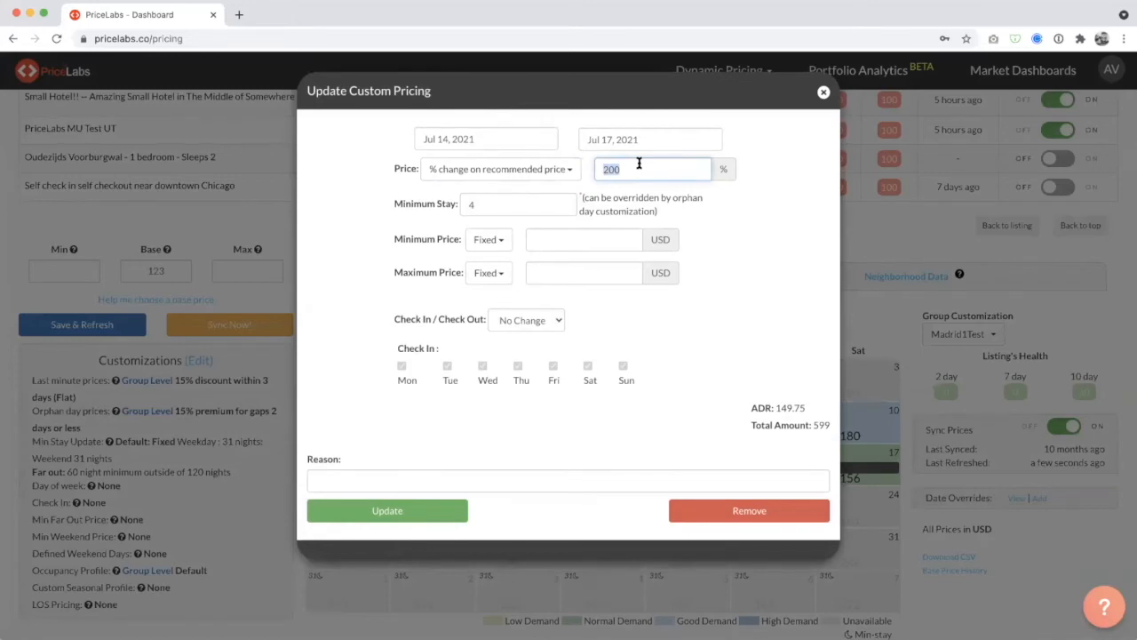
type("120")
key("super+a")
key("BackSpace")
type("-20")
left_click(728, 249)
left_click(688, 173)
Review the override's minimum price, maximum price and check-in/check-out options, and close it without updating.
left_click(542, 244)
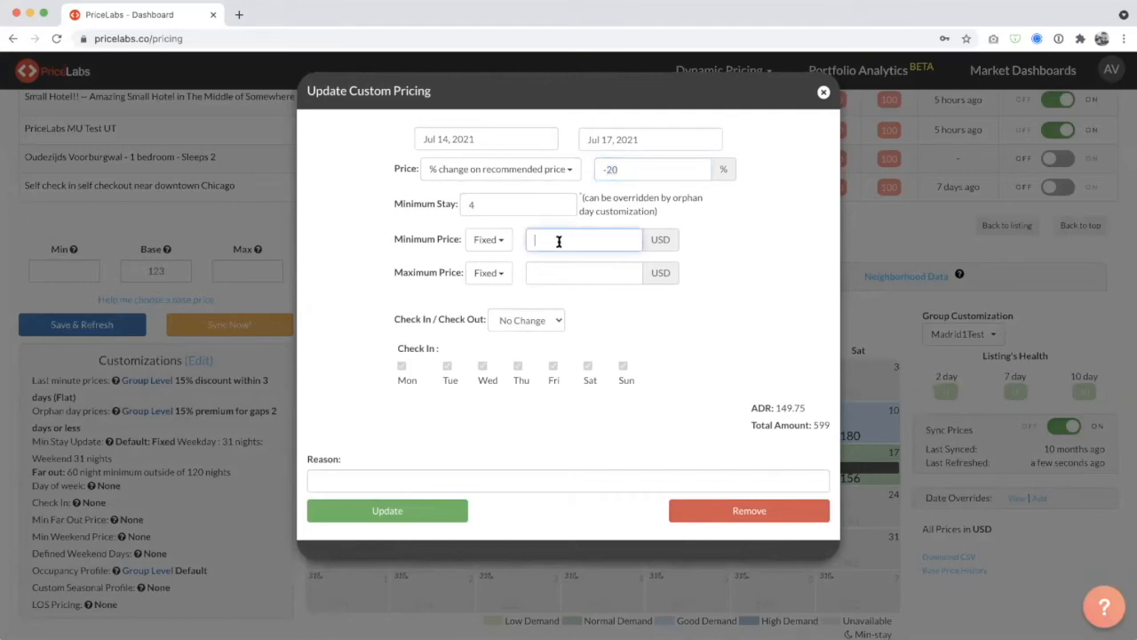
left_click(565, 278)
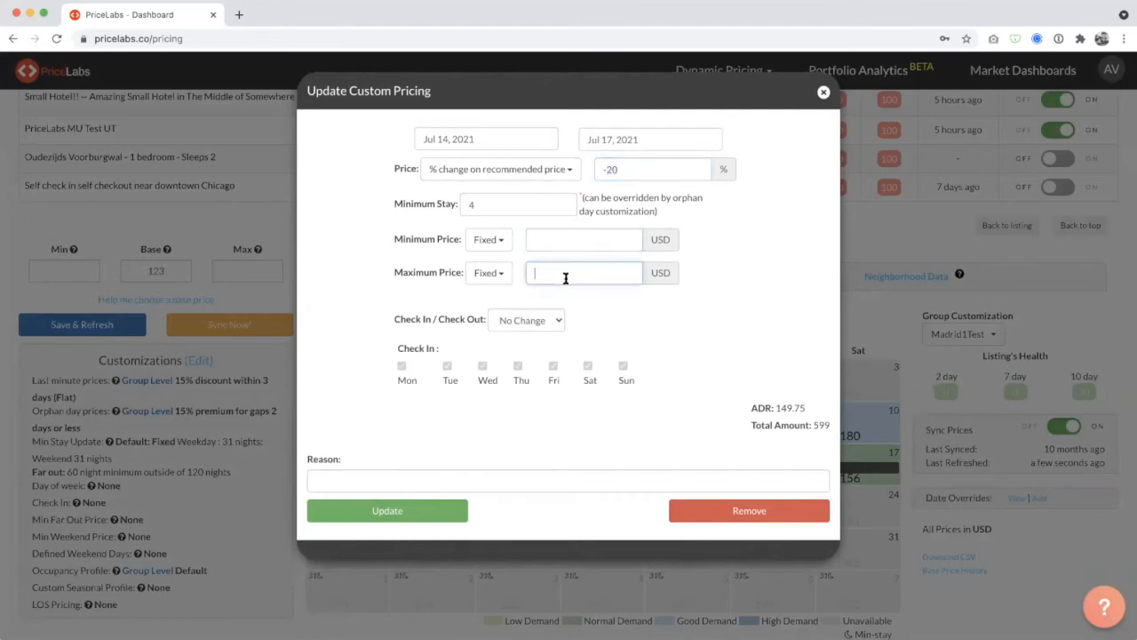
left_click(519, 323)
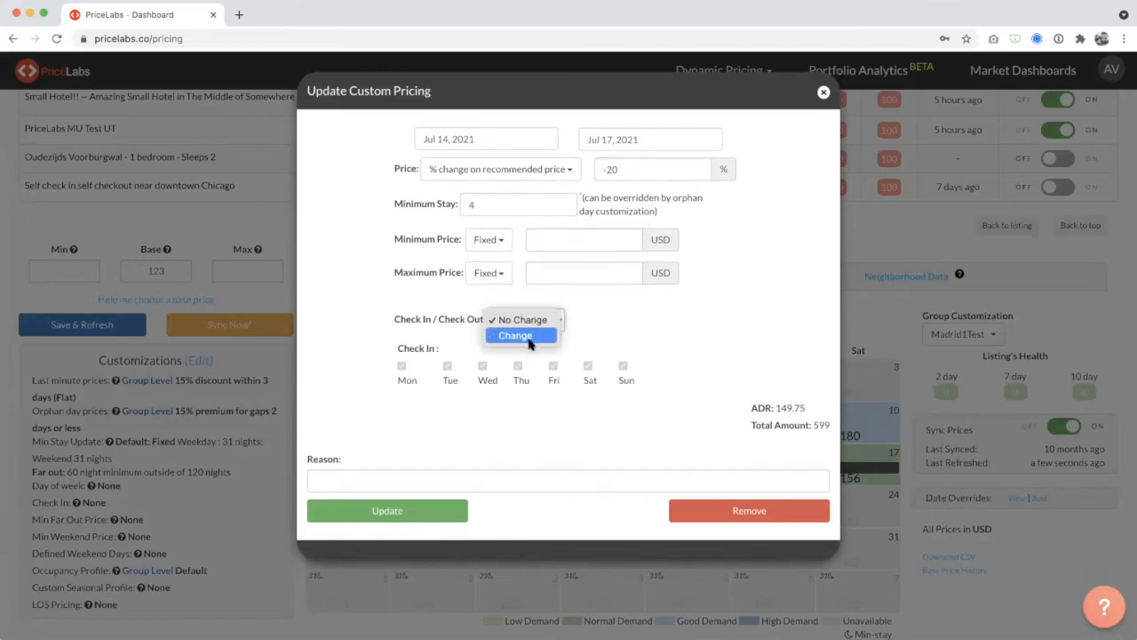
left_click(533, 332)
left_click(544, 321)
left_click(437, 306)
left_click(521, 321)
left_click(524, 307)
left_click(464, 325)
left_click(824, 92)
Remove the July 14 to 17 date-specific override.
left_click_drag(680, 475, 675, 469)
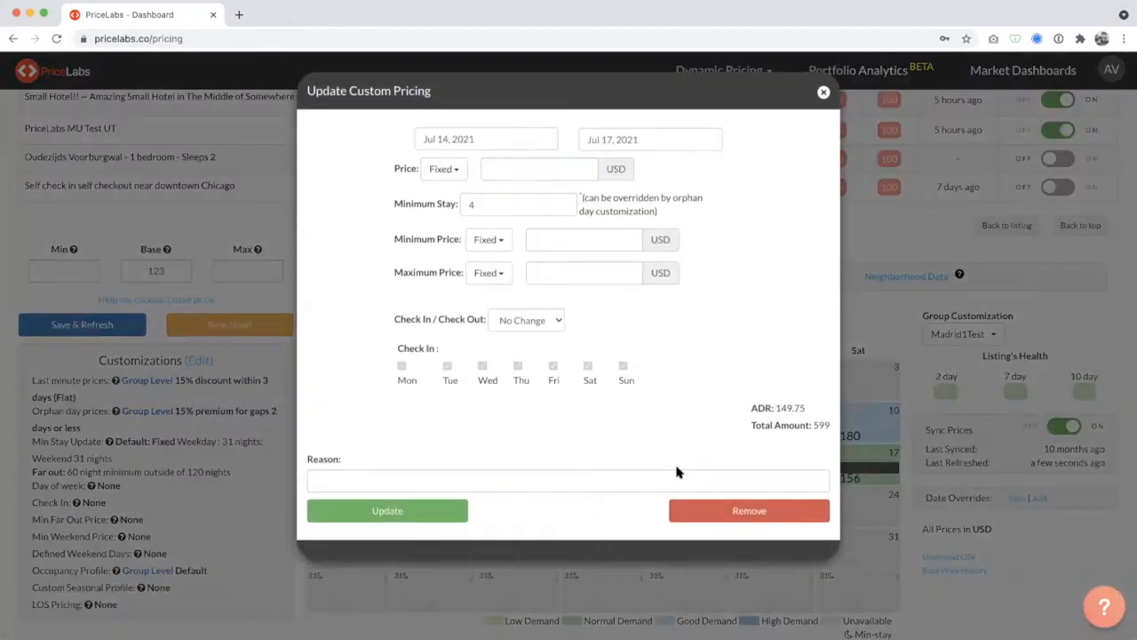
left_click(681, 508)
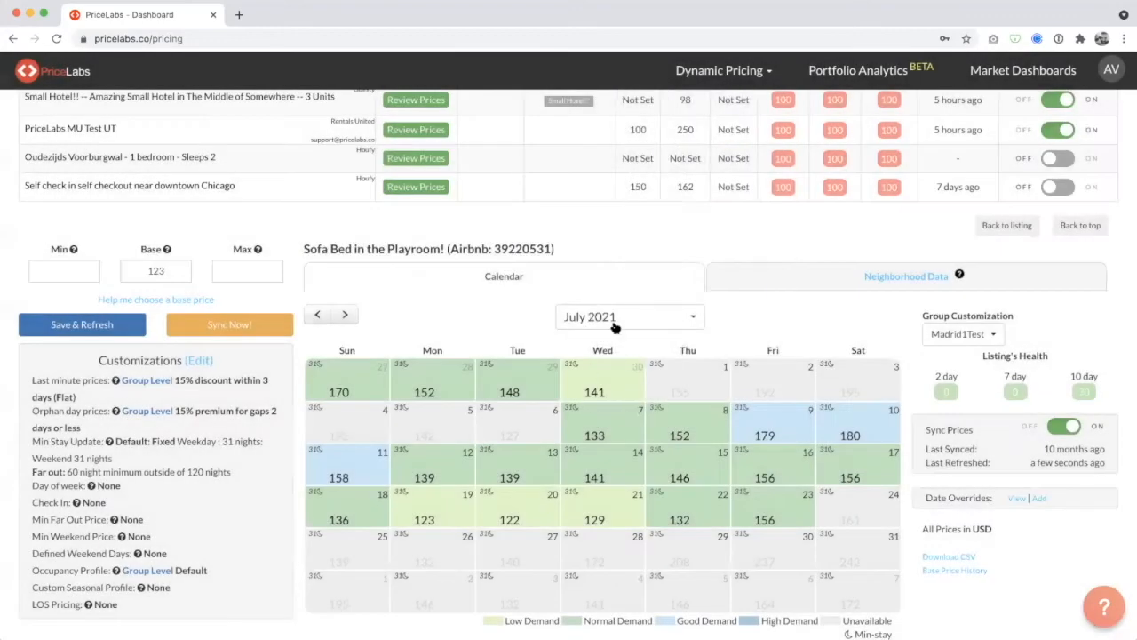
Advance the price calendar to December 2021 and look over the year-end holiday prices.
left_click(347, 313)
left_click(347, 313)
left_click(346, 314)
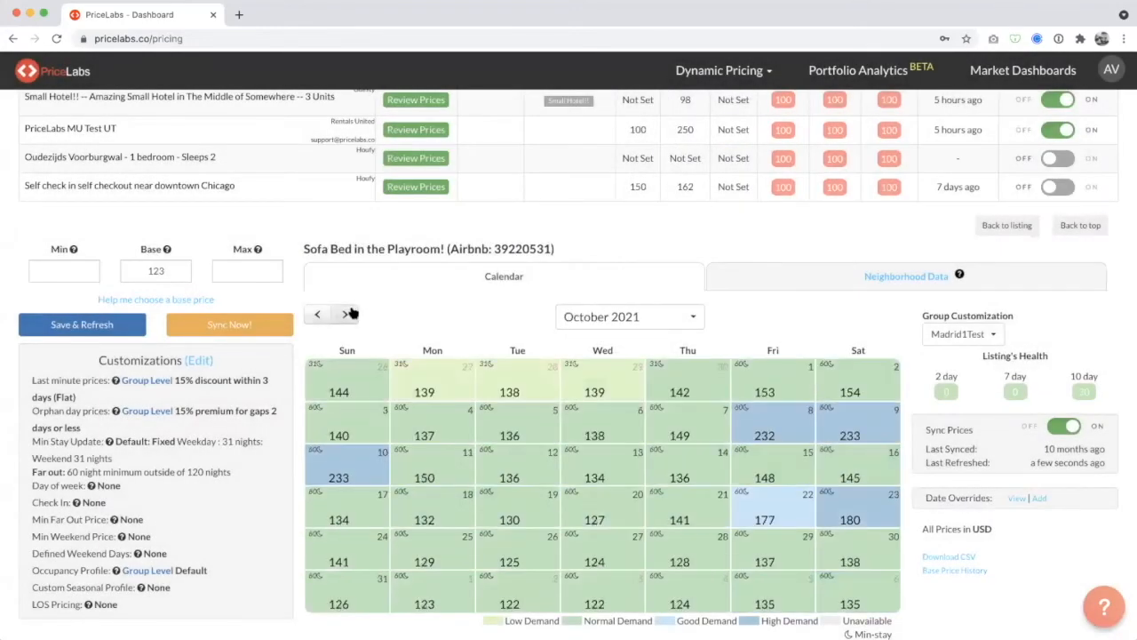
left_click(350, 314)
left_click(349, 316)
scroll(588, 356, "down", 1)
mouse_move(869, 520)
mouse_move(709, 551)
mouse_move(774, 457)
Add an override for December 24, 2021 to January 1, 2022 with a fixed price of 250 USD and minimum stay of 5.
left_click_drag(754, 515, 854, 555)
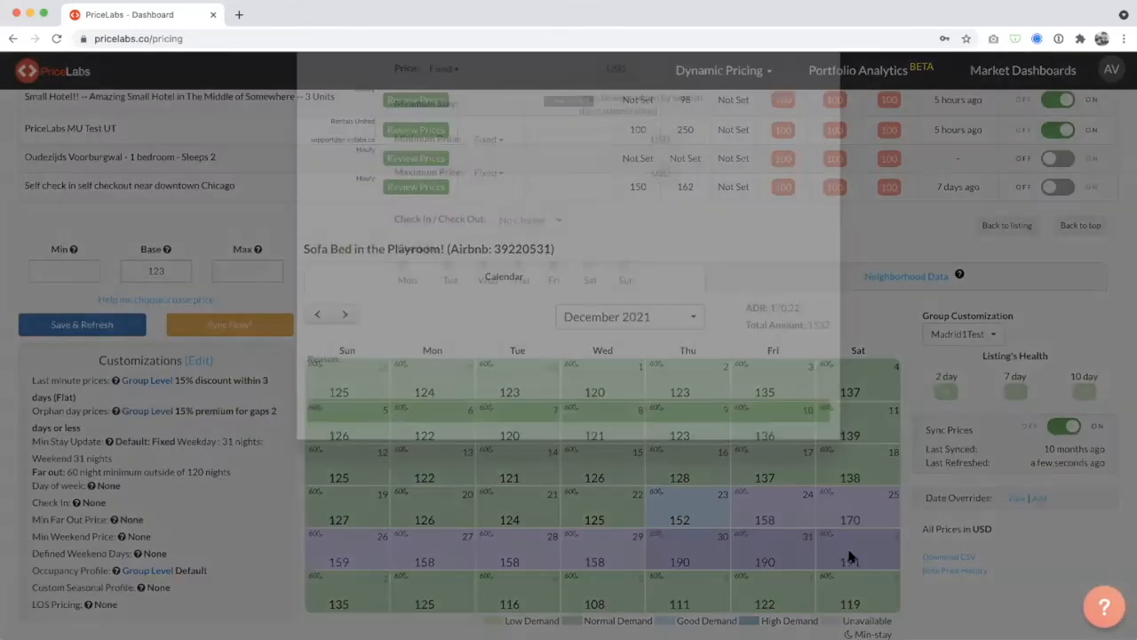
left_click(503, 200)
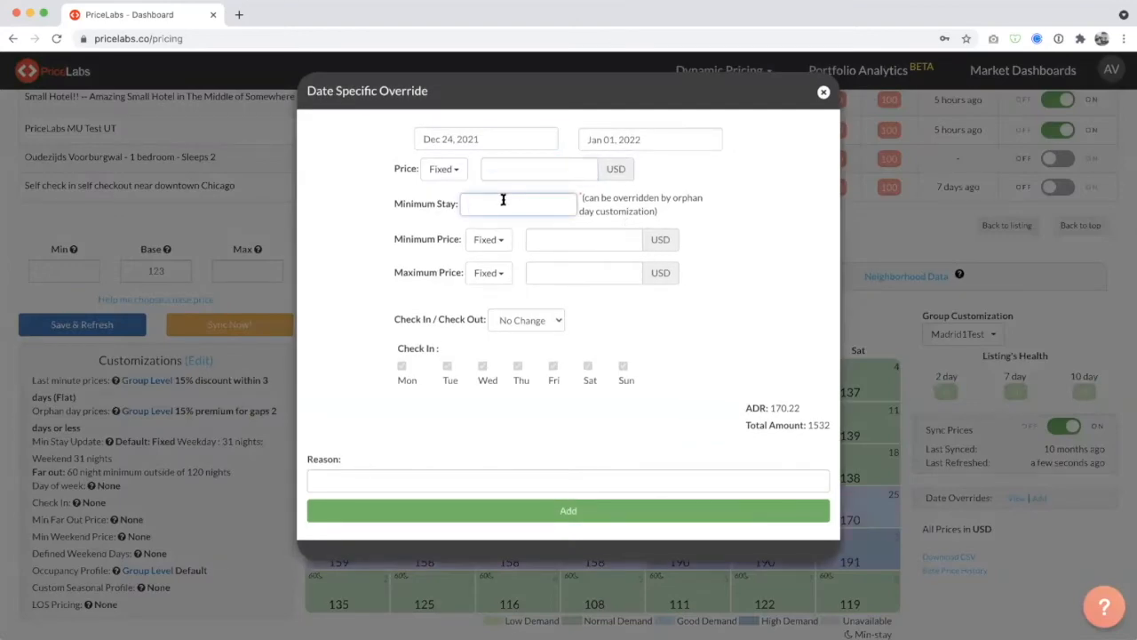
type("5")
left_click(585, 177)
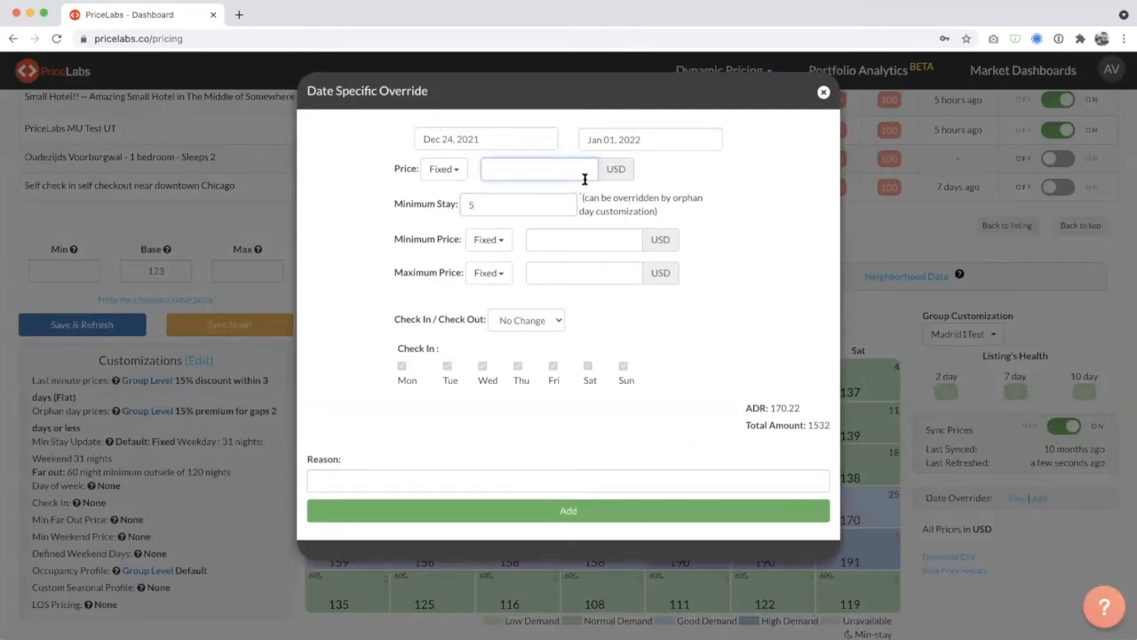
type("150")
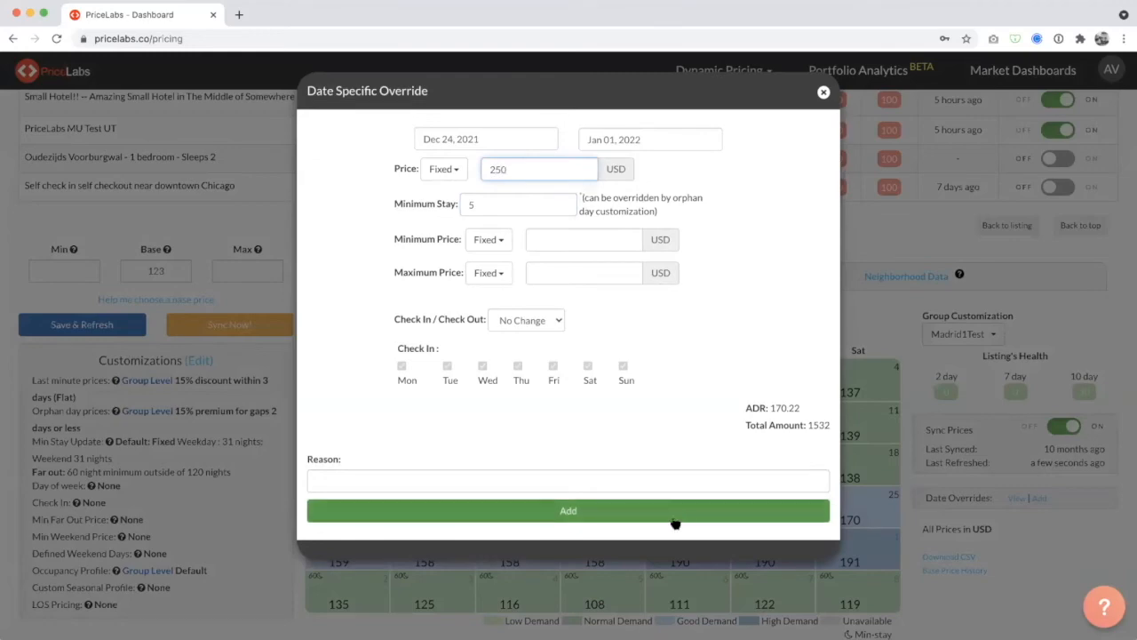
left_click(675, 514)
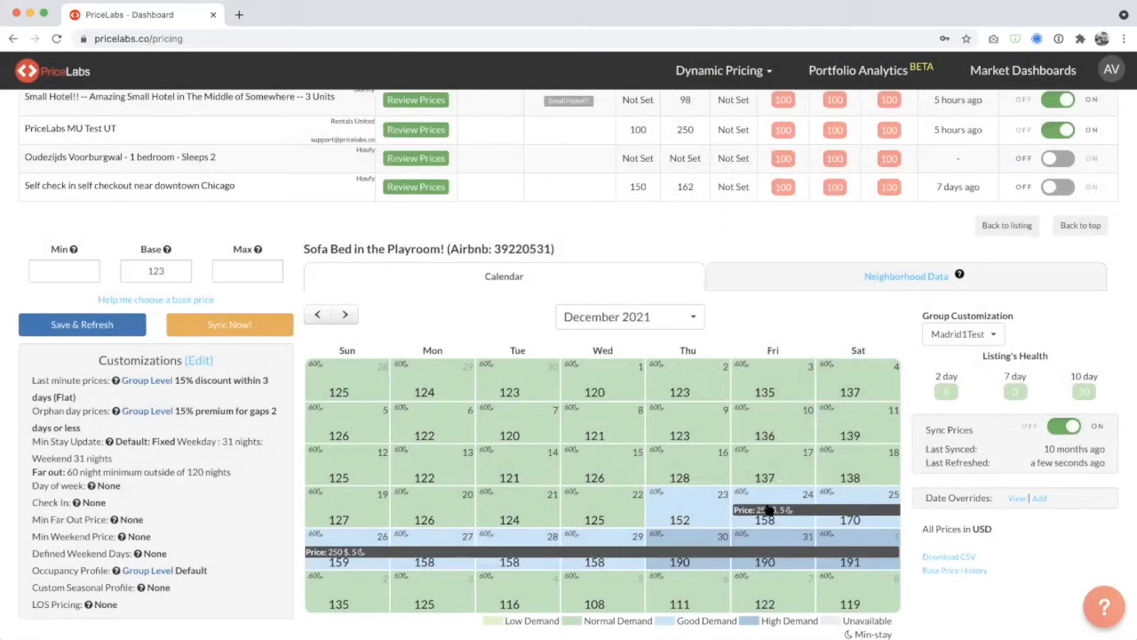
Remove the date-specific override covering December 24, 2021 to January 1, 2022.
left_click(768, 510)
left_click(768, 510)
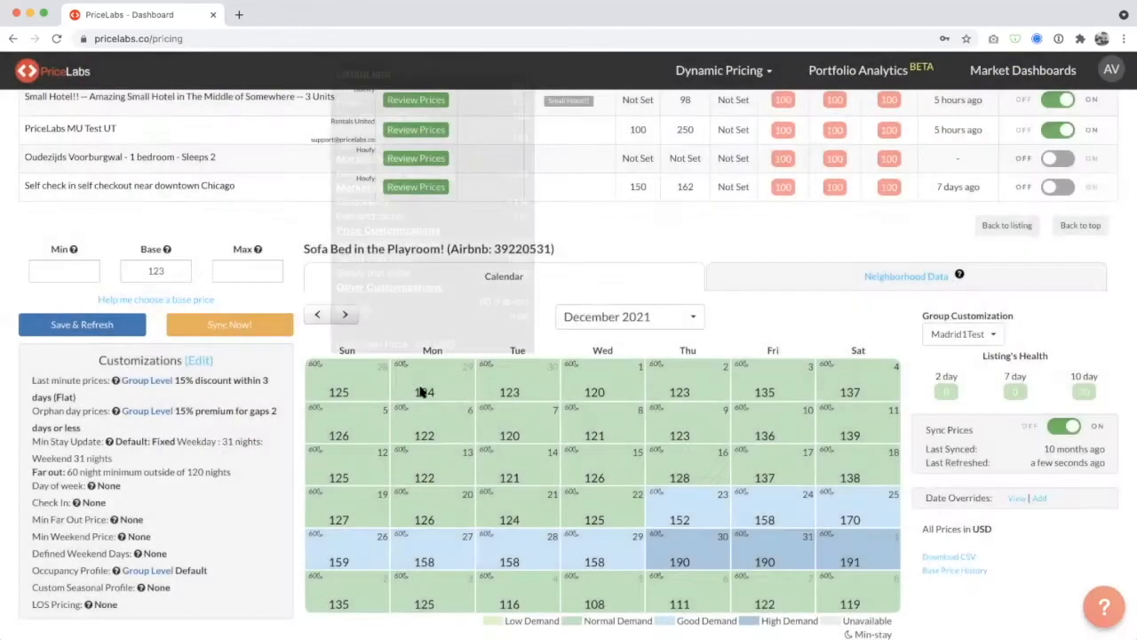
left_click_drag(444, 419, 702, 505)
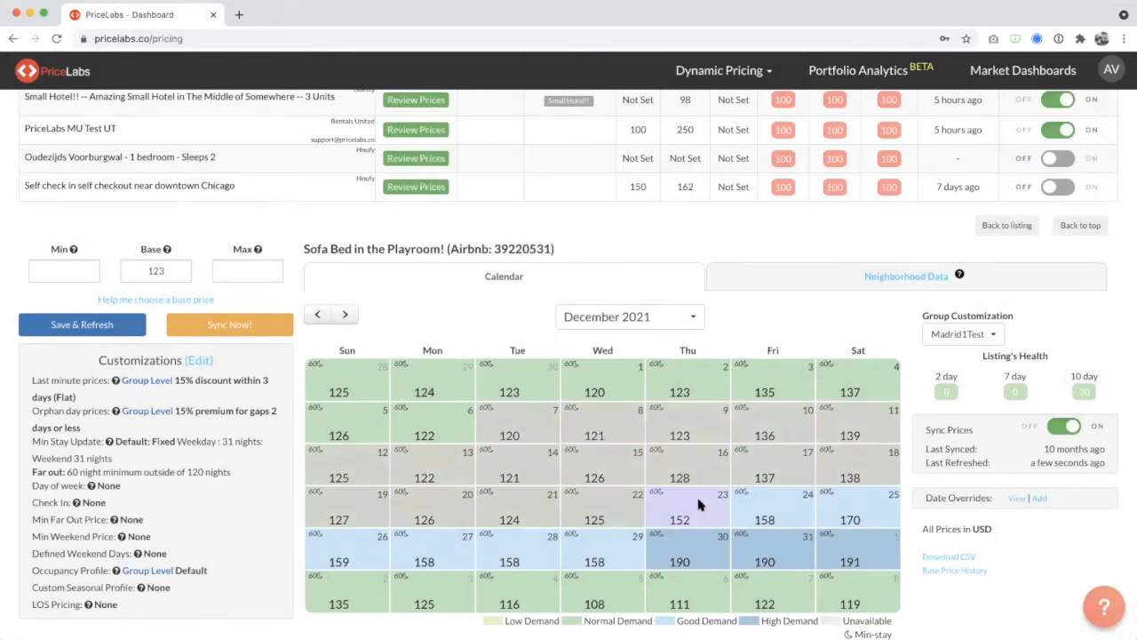
left_click(823, 93)
left_click_drag(925, 498, 1000, 500)
Try a date-specific override for June 15 to July 15, 2021 with a minimum stay of 4, closing it without adding.
left_click(1039, 498)
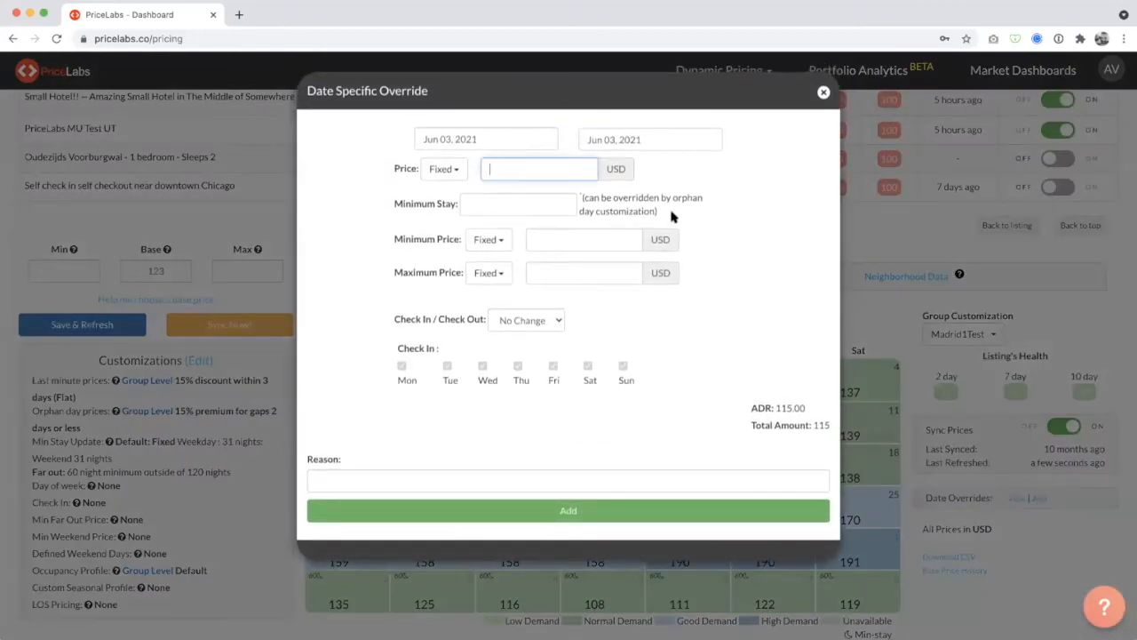
left_click(492, 142)
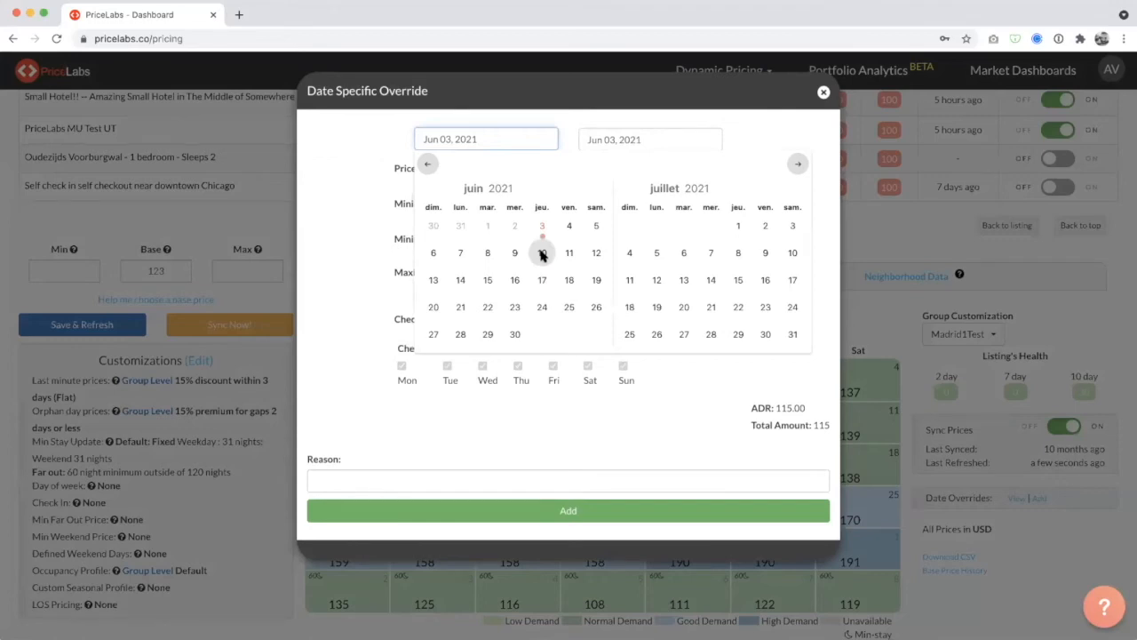
left_click(487, 280)
left_click(737, 280)
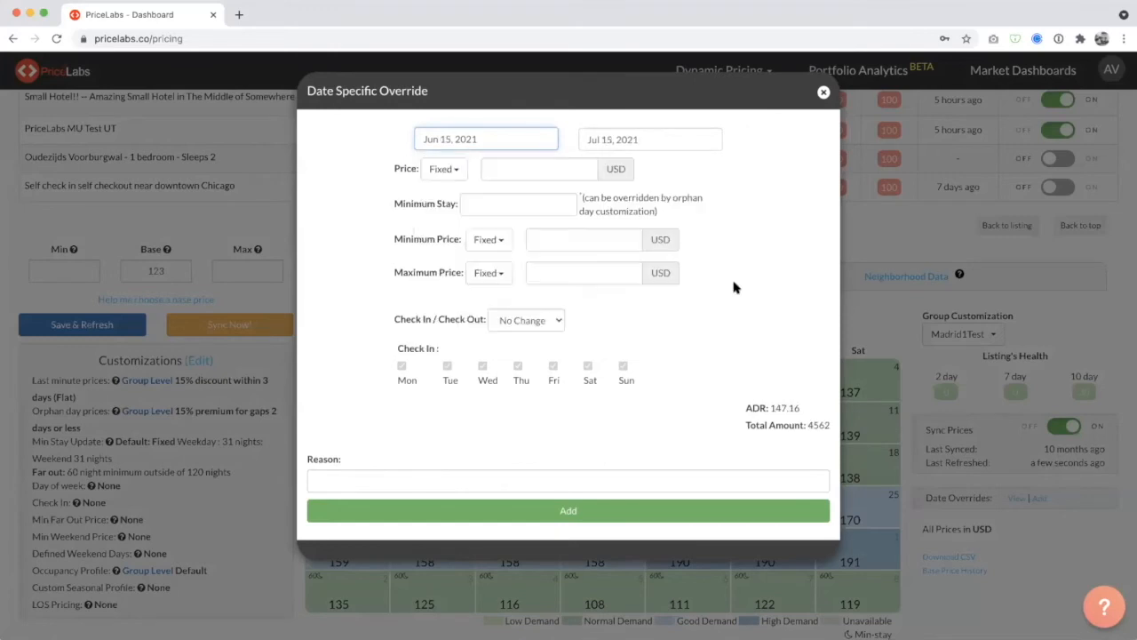
left_click(524, 205)
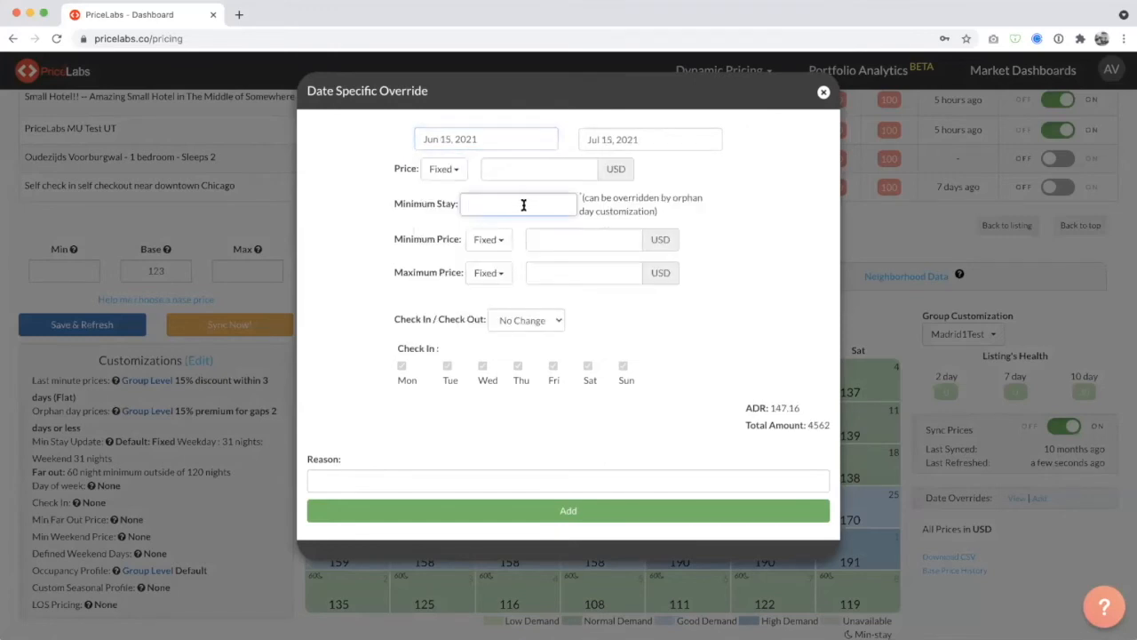
type("4")
left_click(822, 94)
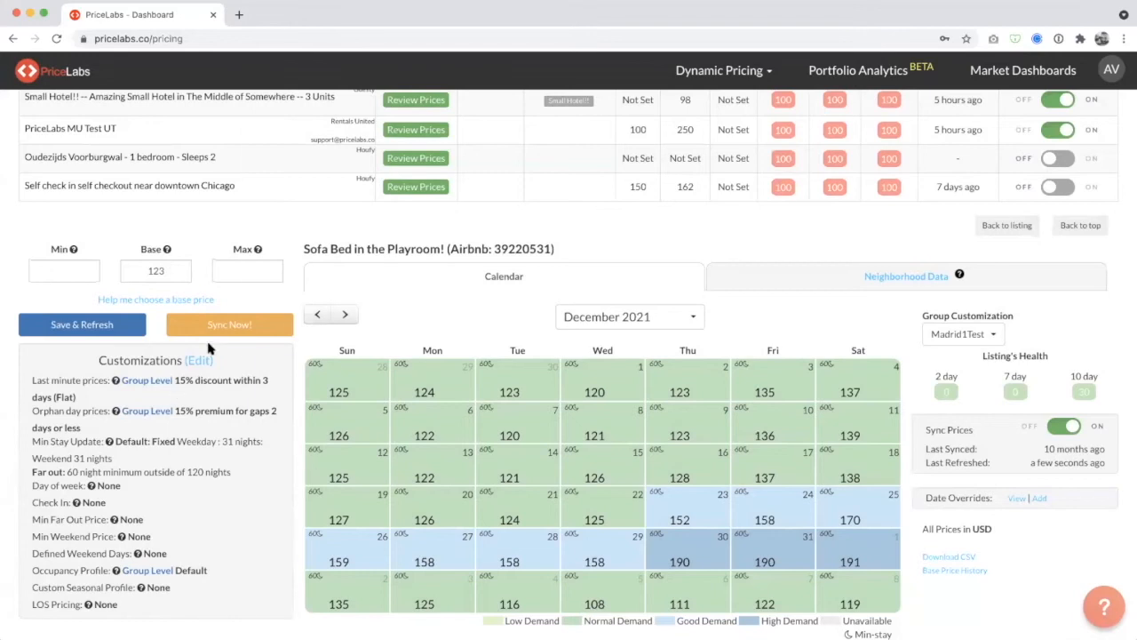
Open the listing's customizations, look through the options and turn off Minimum Stay for Far Out Bookings.
left_click(200, 359)
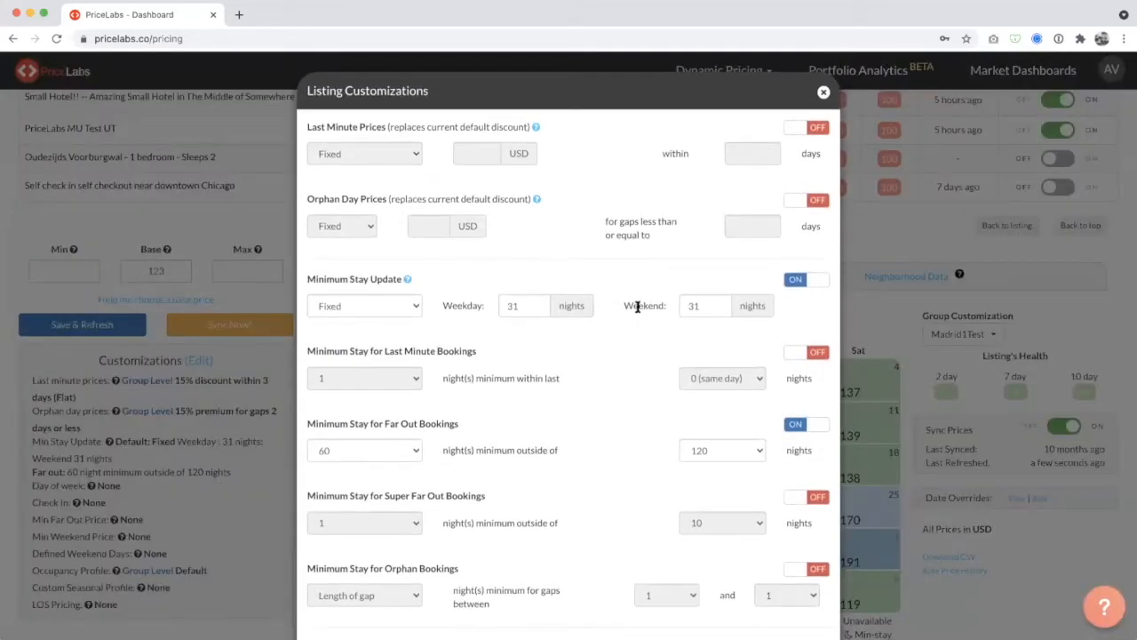
scroll(637, 306, "down", 10)
scroll(637, 306, "up", 10)
left_click(796, 426)
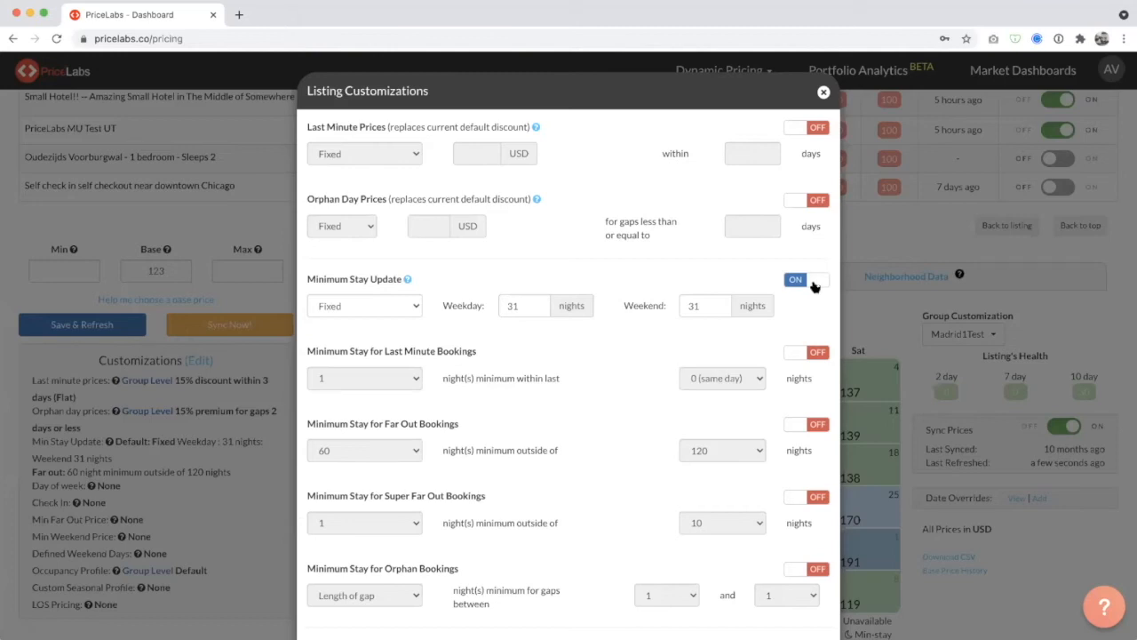
Switch the last-minute and far-out minimum stay rules on and back off.
left_click(818, 354)
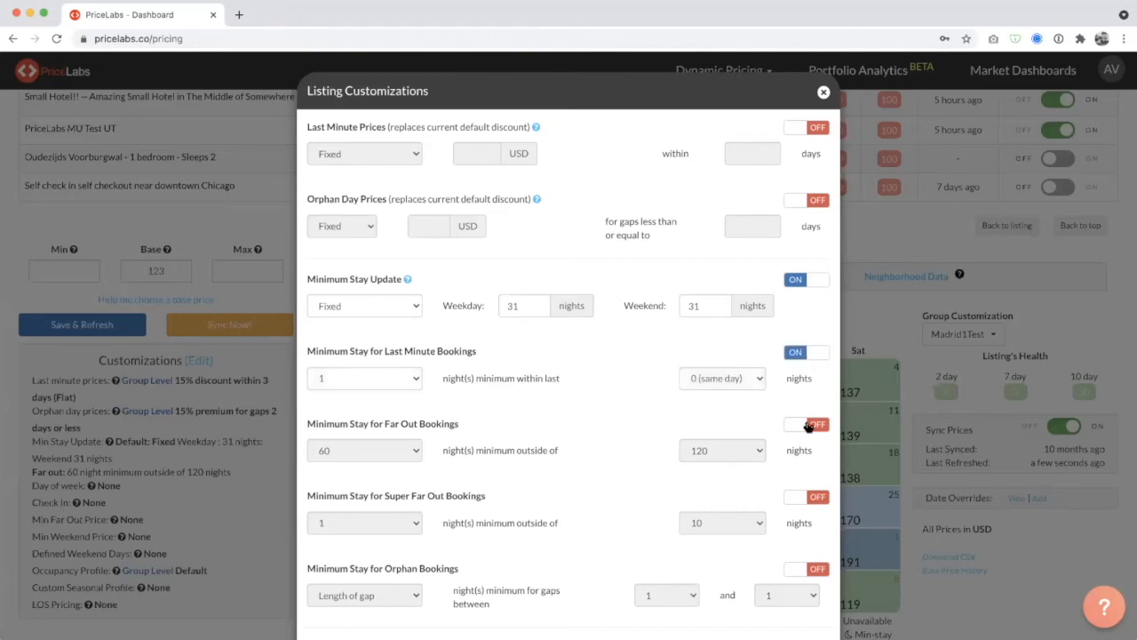
left_click(815, 424)
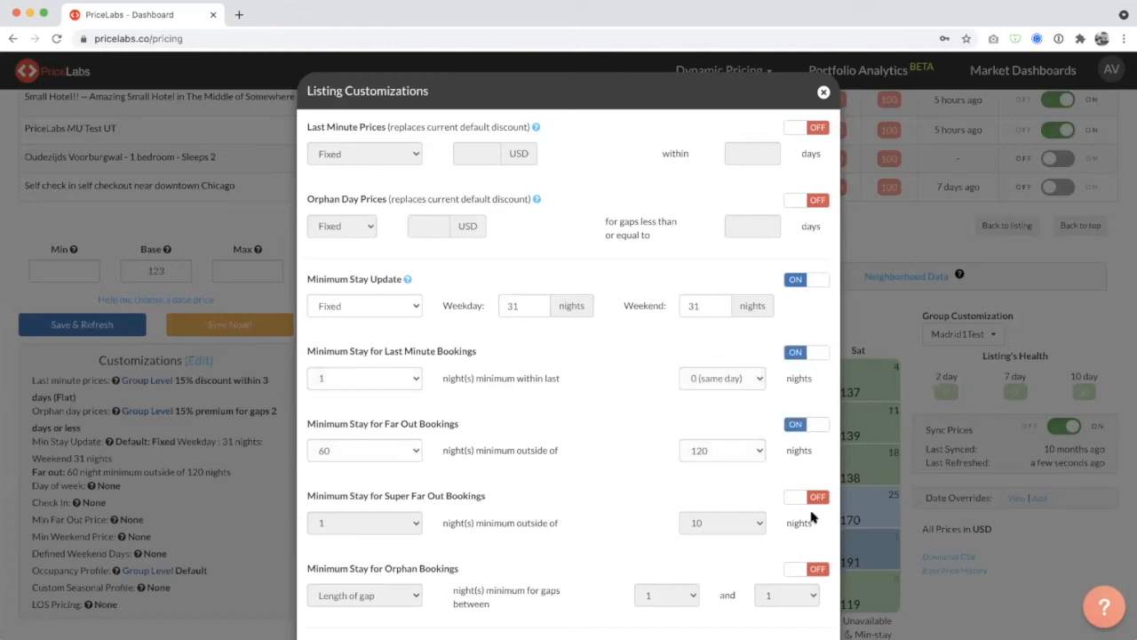
left_click(817, 353)
left_click(803, 426)
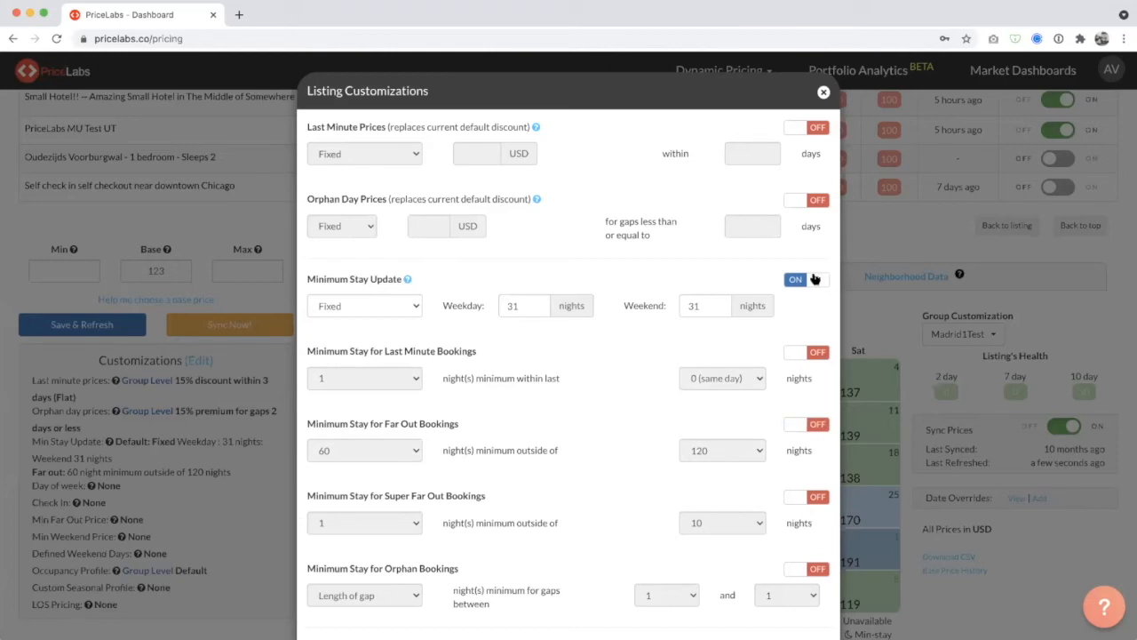
Toggle Minimum Stay Update off and on repeatedly, leaving it on, to demonstrate its dependent minimum stay options.
left_click(813, 280)
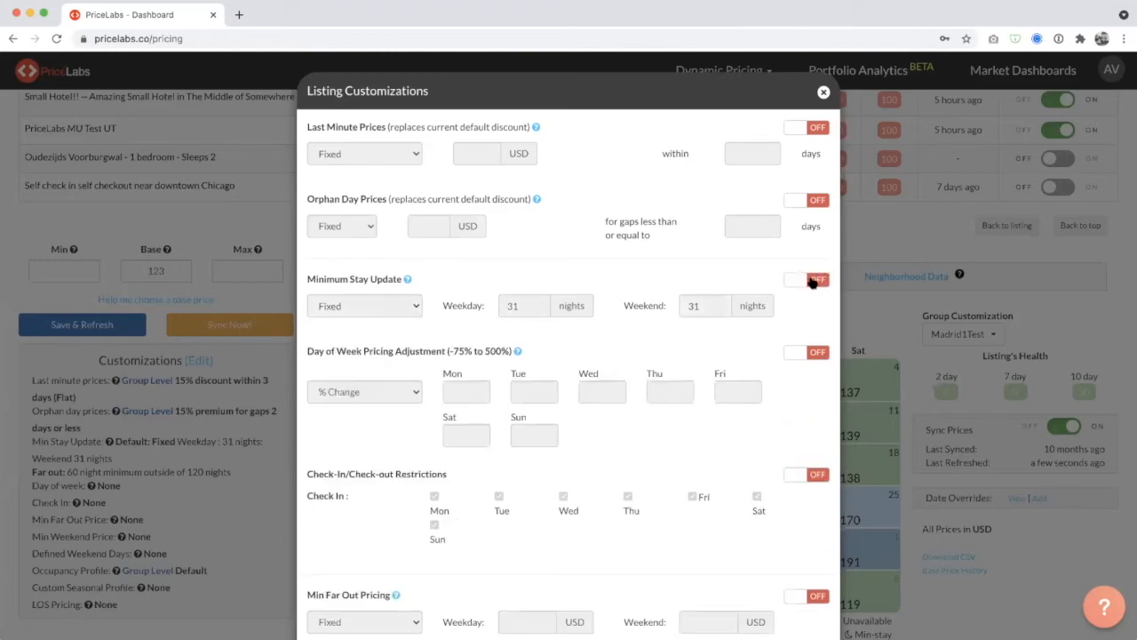
left_click(812, 281)
left_click(812, 281)
left_click(811, 281)
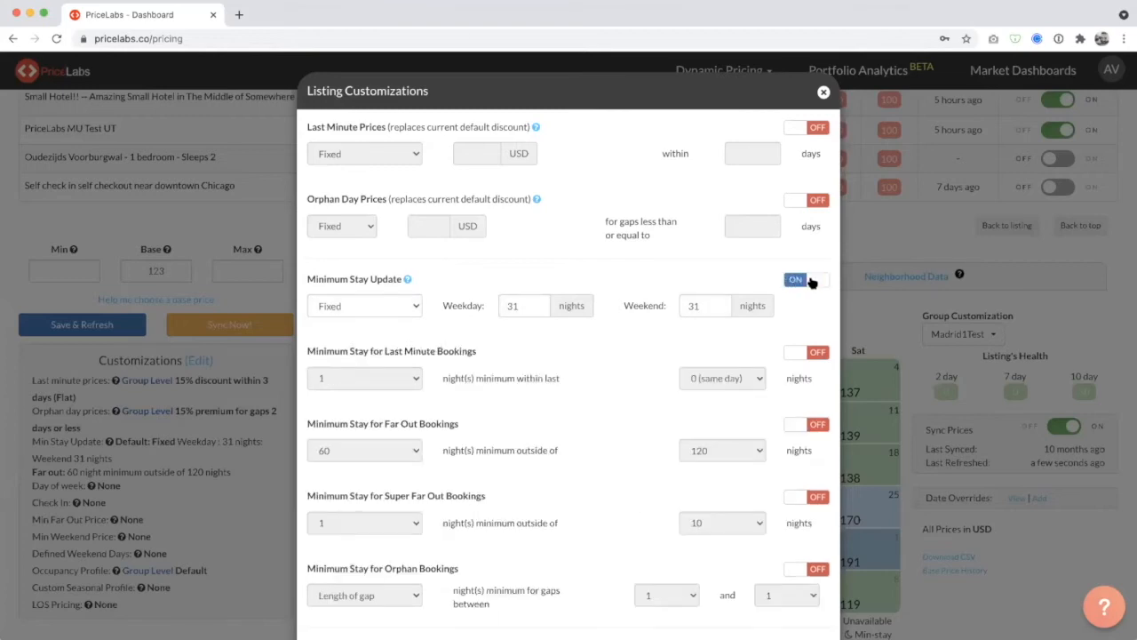
left_click(811, 281)
left_click(811, 280)
Set the fixed Minimum Stay Update to 2 nights for weekdays and 2 nights for weekends.
left_click(513, 302)
double_click(513, 302)
type("2")
key("Tab")
type("2")
left_click(516, 302)
key("Tab")
Enable Minimum Stay for Last Minute Bookings with 1 night minimum within the last 0 (same day) nights.
left_click(655, 351)
left_click(808, 354)
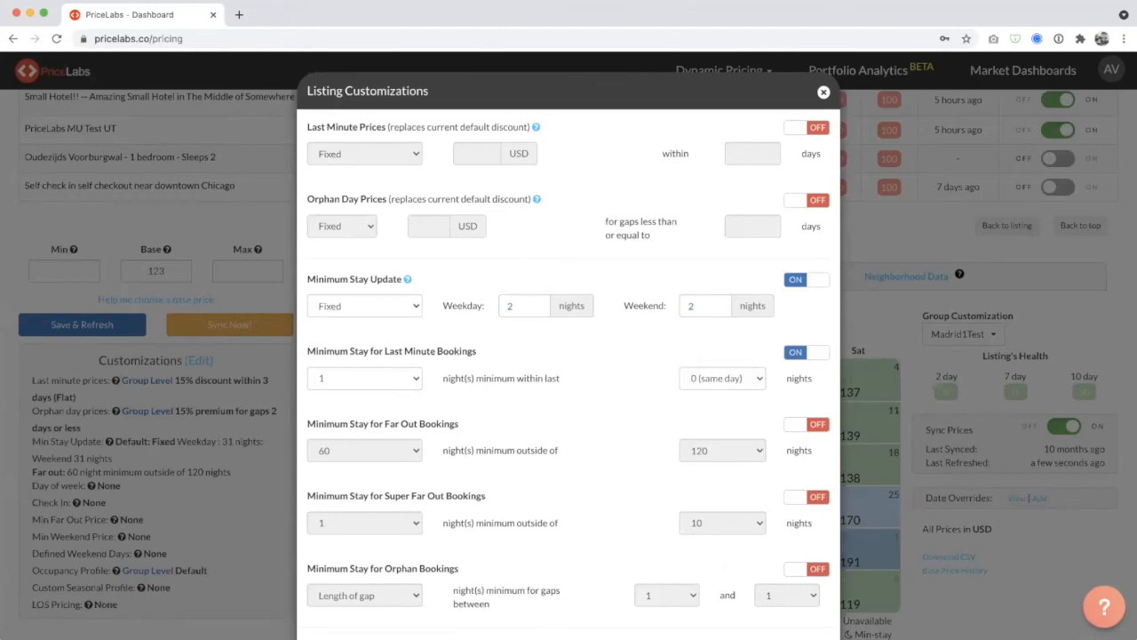
left_click(356, 381)
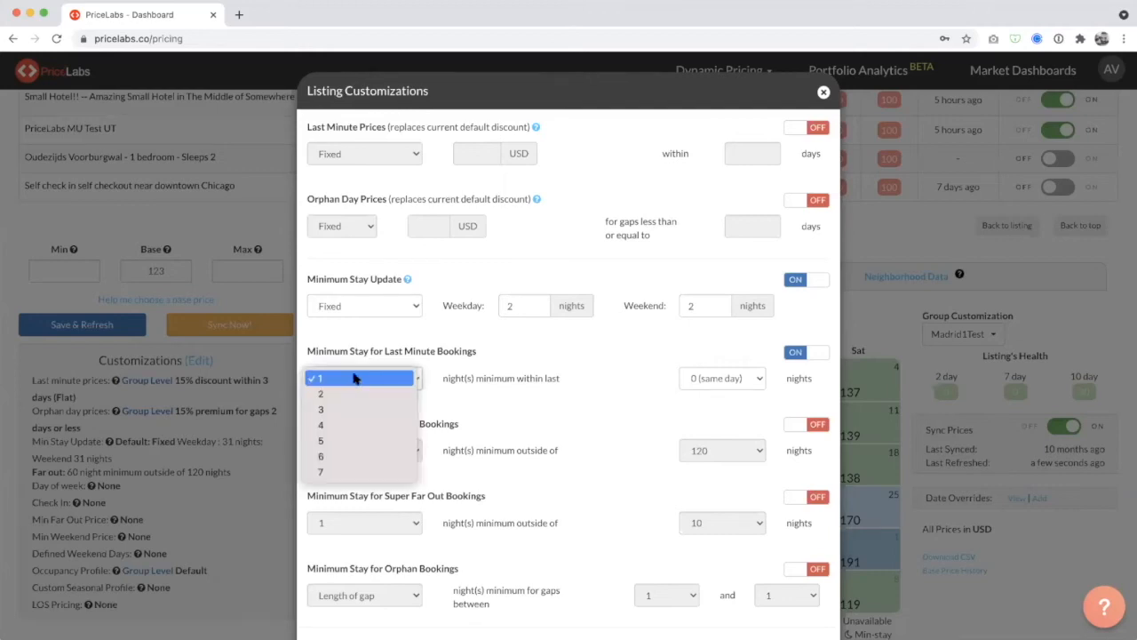
left_click(353, 379)
left_click(353, 378)
left_click(354, 379)
left_click(705, 378)
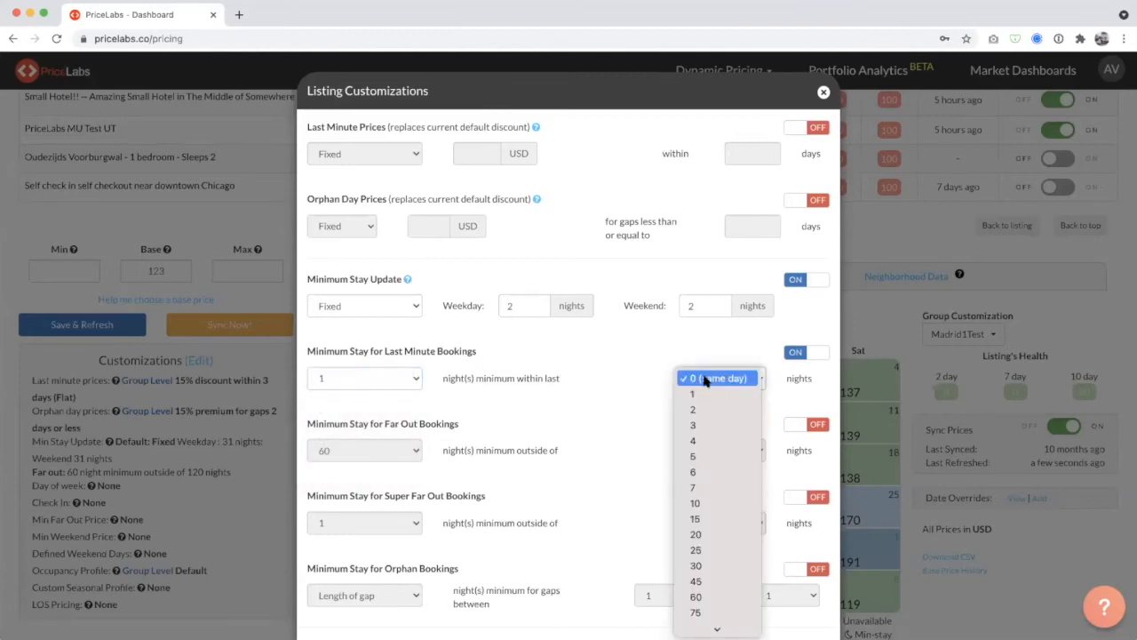
left_click(705, 379)
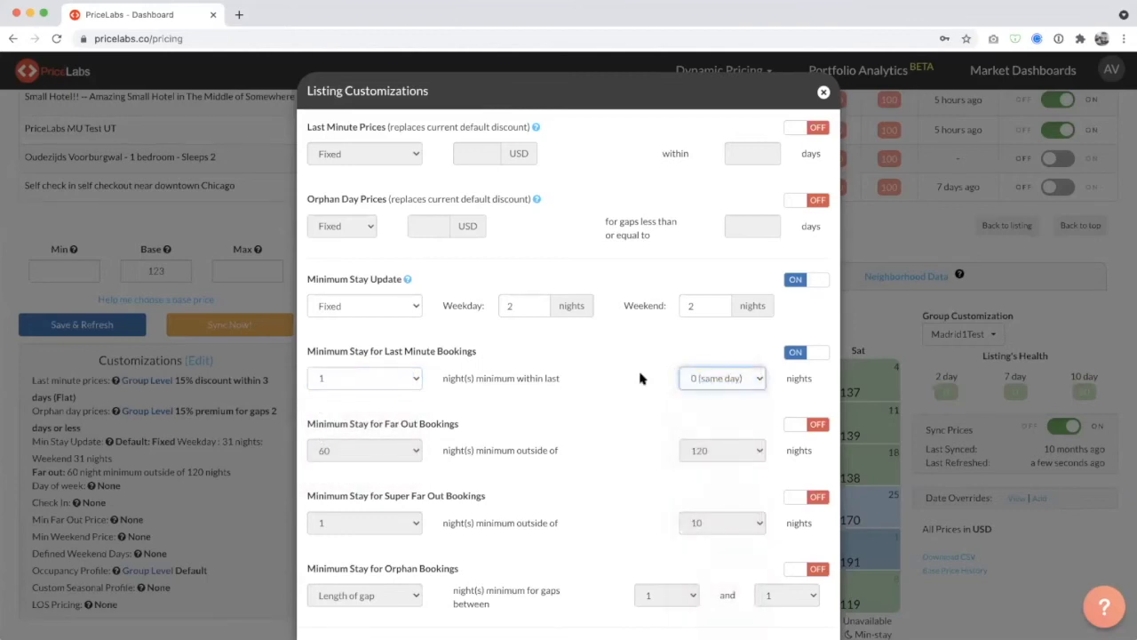
Try 1 night as the last-minute booking window, then restore it to 0 (same day).
left_click(735, 376)
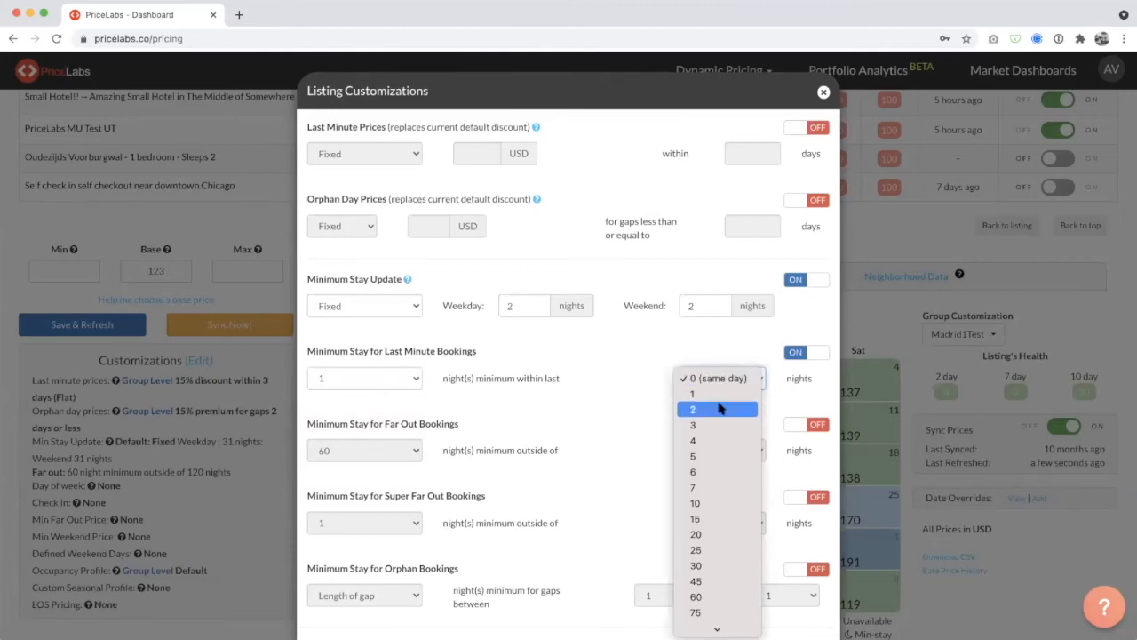
left_click(721, 394)
left_click(721, 382)
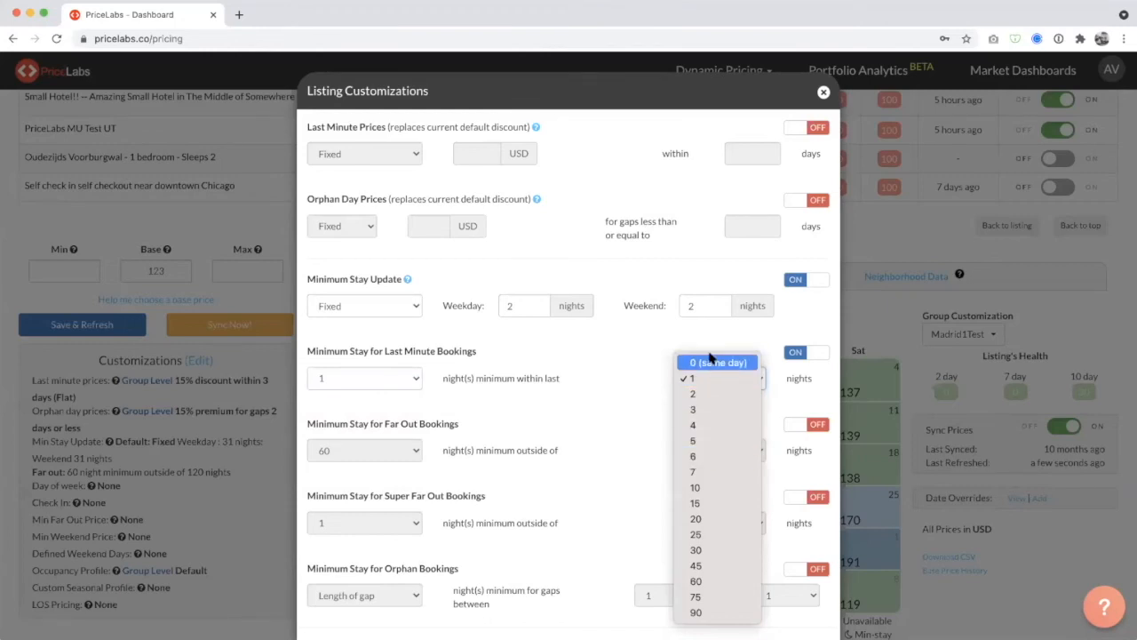
left_click(711, 362)
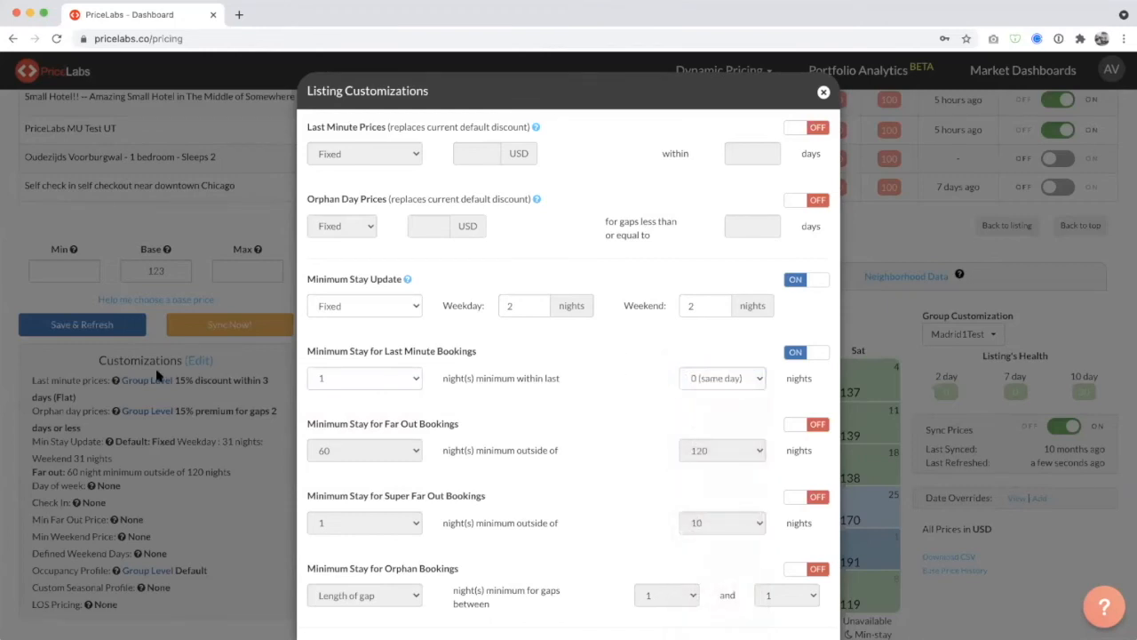
Review the last-minute and weekday minimum stays, and set the last-minute booking window to 1 night.
left_click(383, 382)
left_click(371, 382)
left_click(520, 307)
left_click_drag(520, 308, 482, 310)
left_click(540, 377)
left_click(730, 389)
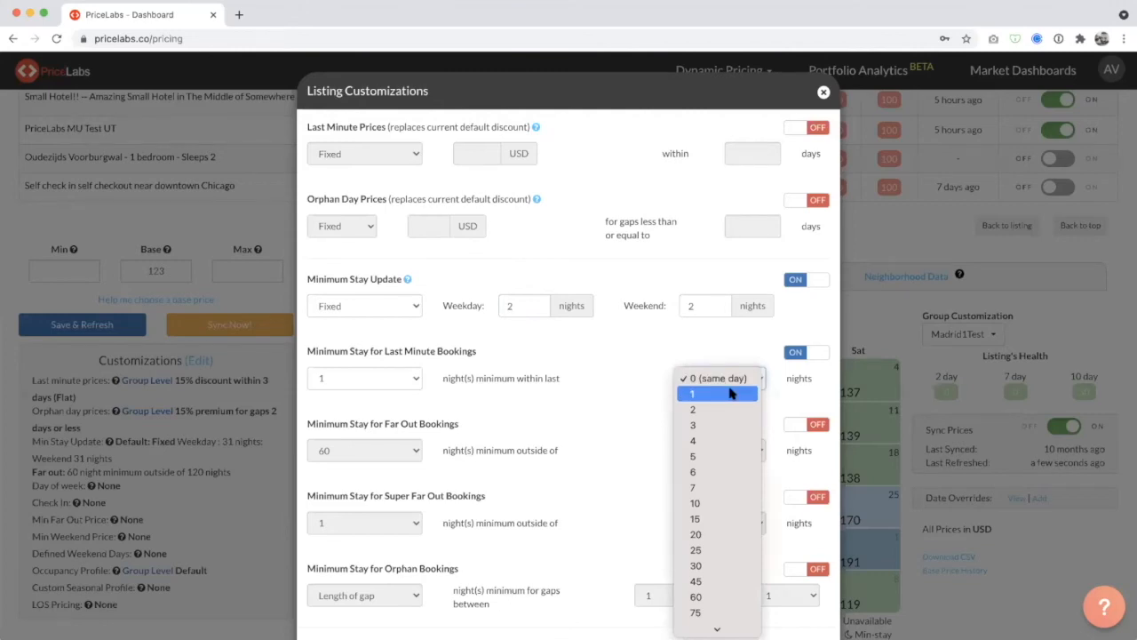
left_click(730, 393)
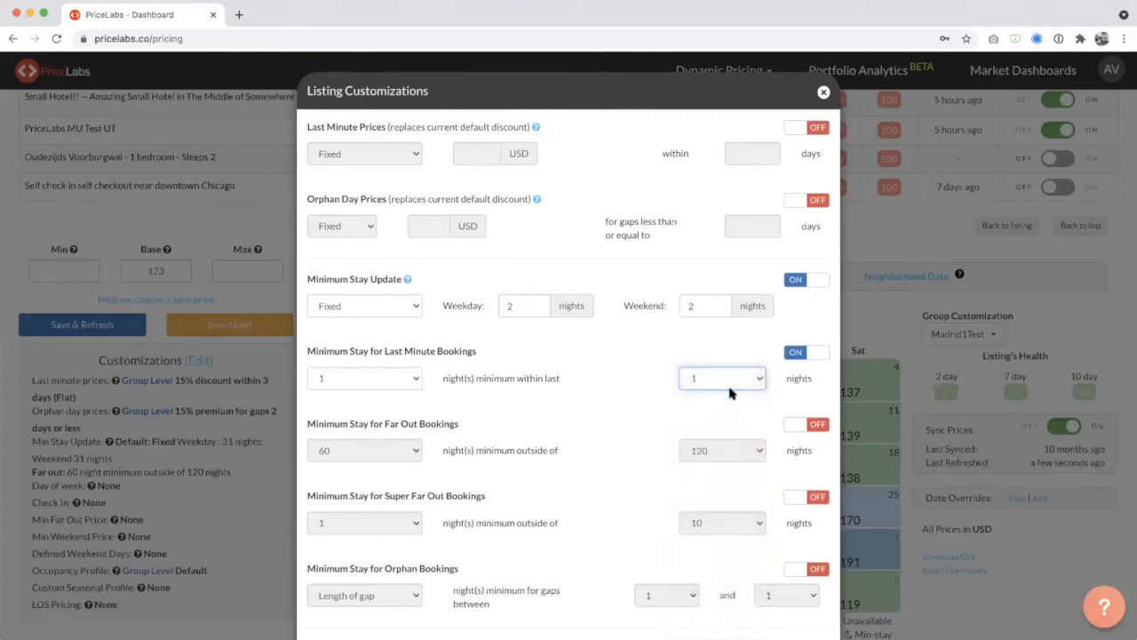
Check the available last-minute windows without changing the selection, and turn off Minimum Stay for Last Minute Bookings.
left_click(733, 382)
left_click(734, 382)
left_click(734, 382)
left_click(734, 383)
left_click(734, 383)
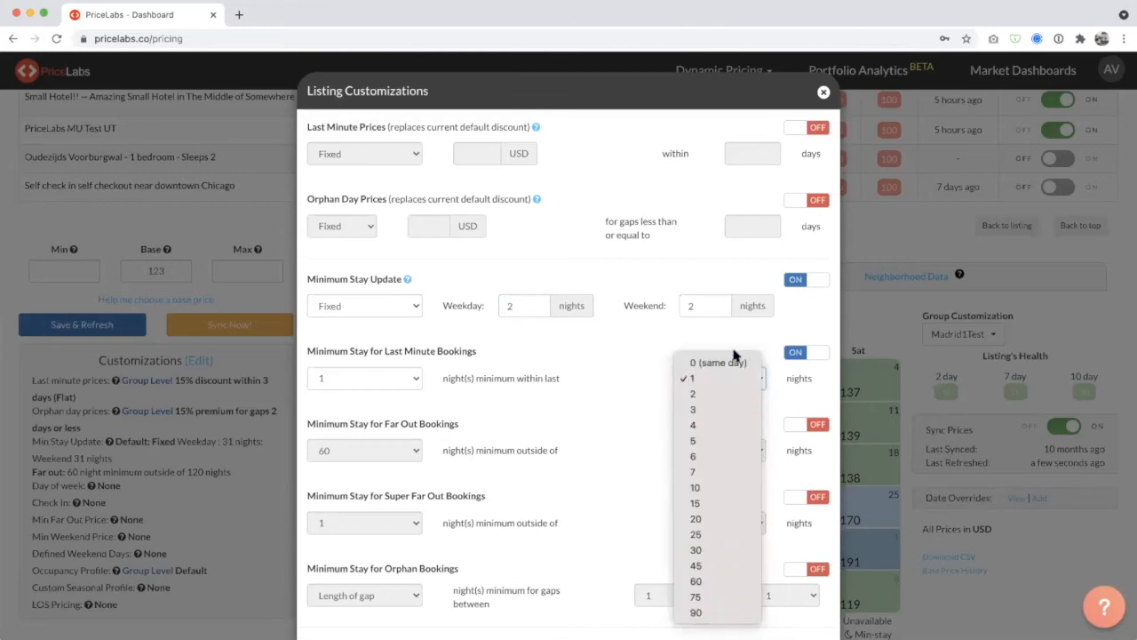
left_click(673, 347)
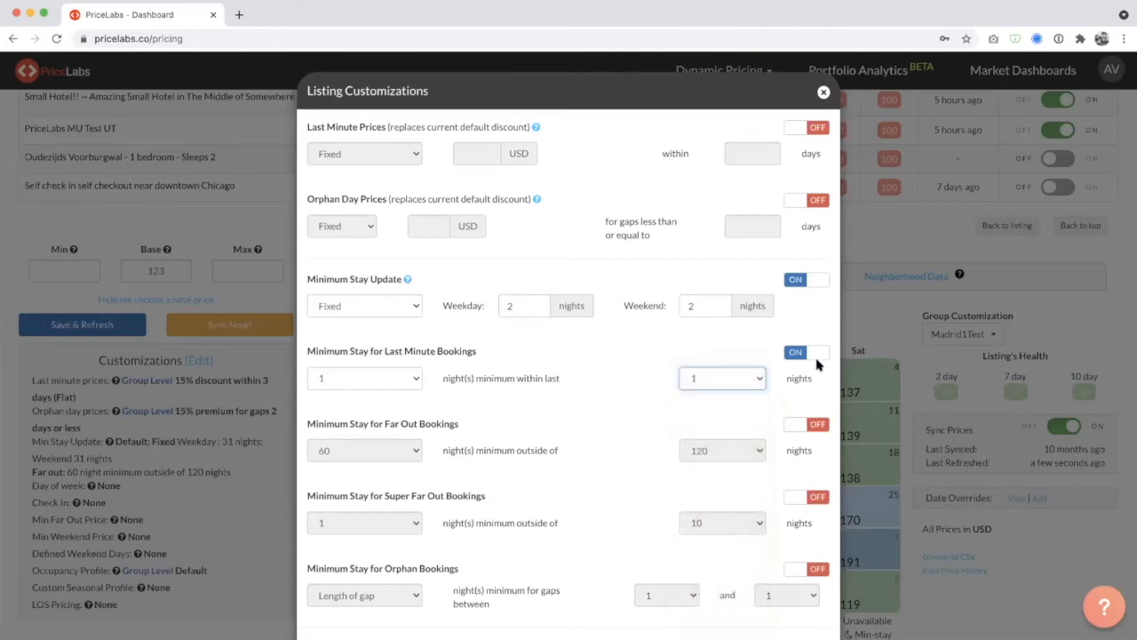
left_click(815, 355)
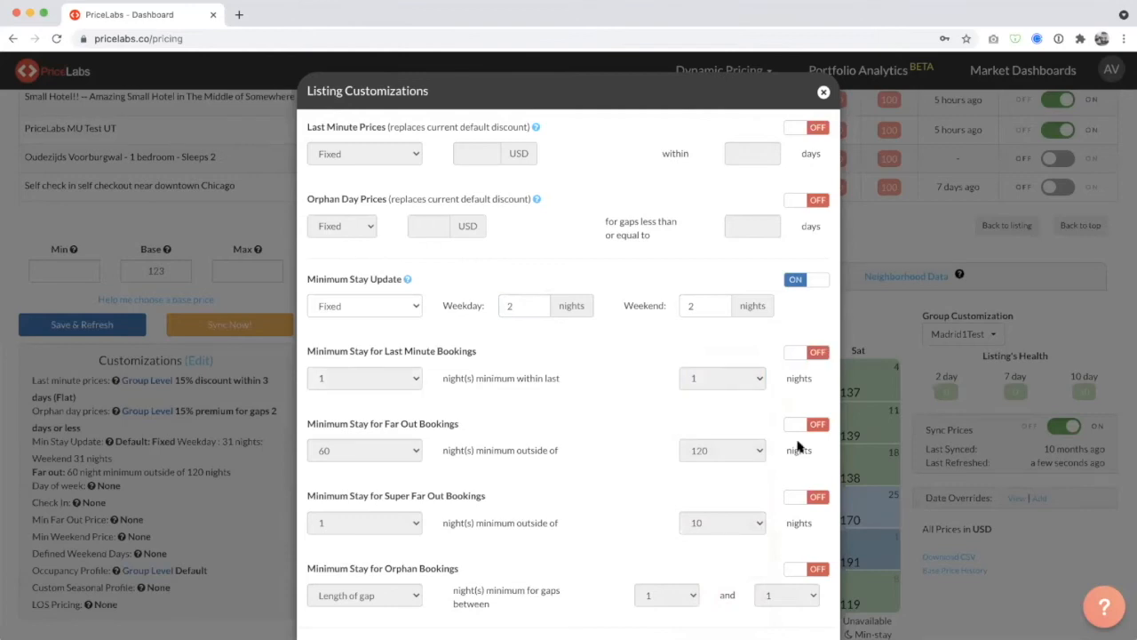
Enable Minimum Stay for Far Out Bookings with a 3-night minimum outside of 15 nights.
scroll(816, 429, "down", 1)
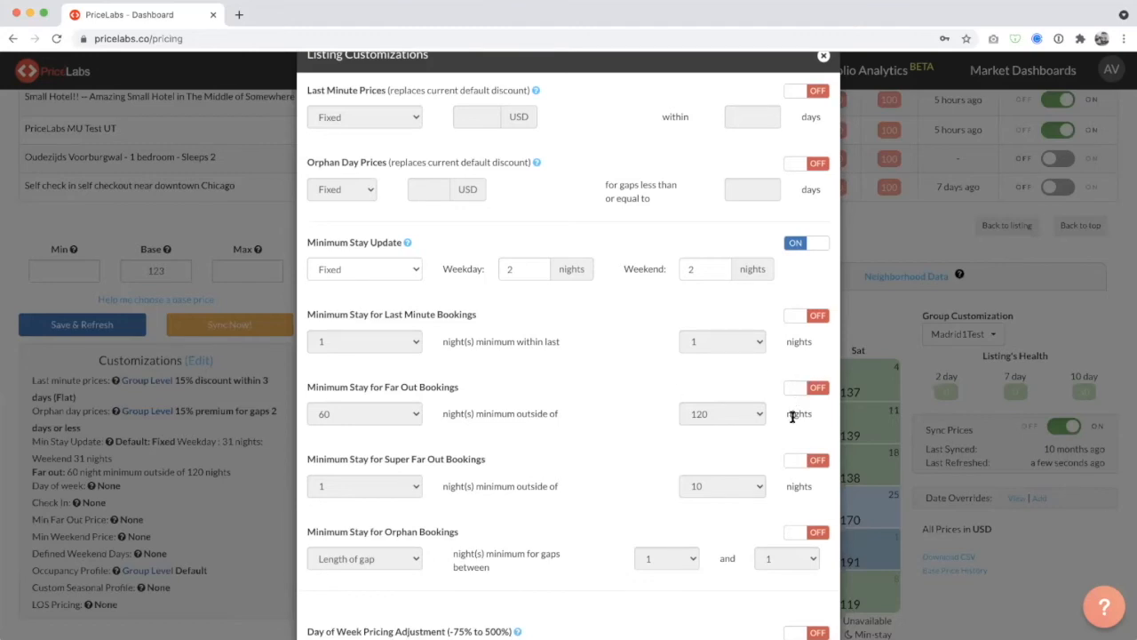
left_click(806, 388)
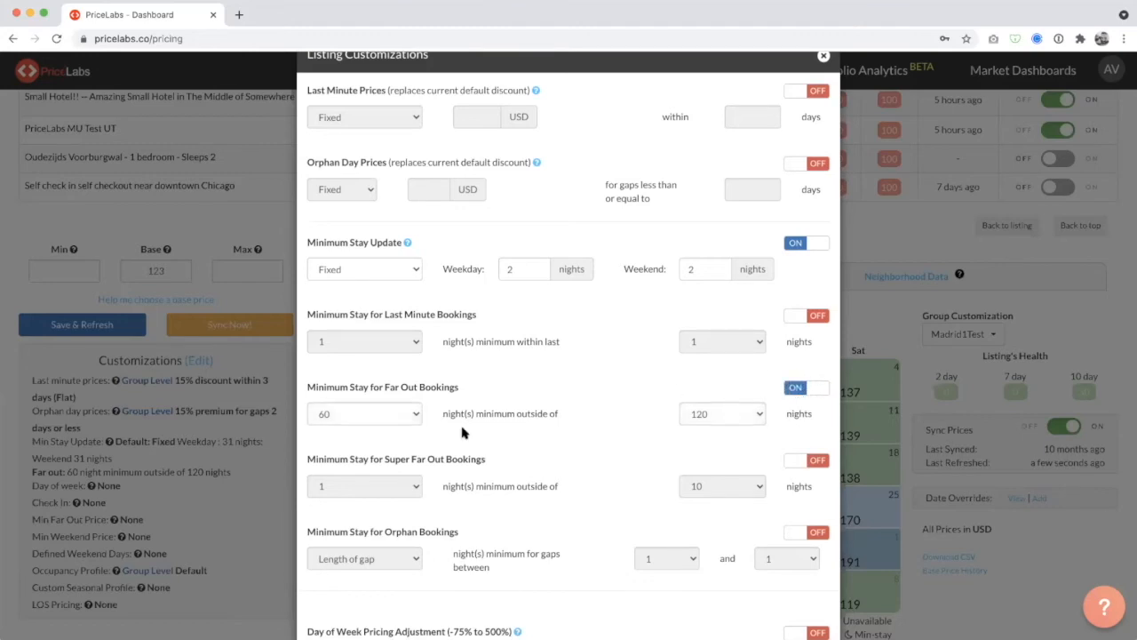
left_click(386, 415)
left_click(386, 416)
left_click(728, 417)
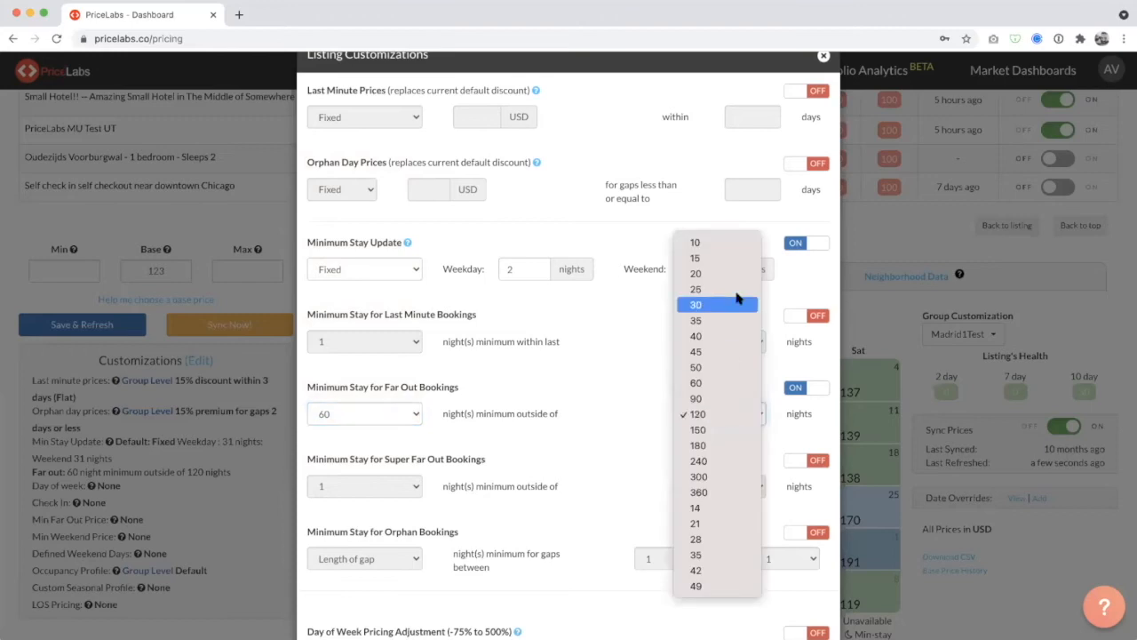
left_click(734, 258)
left_click(738, 418)
left_click(738, 415)
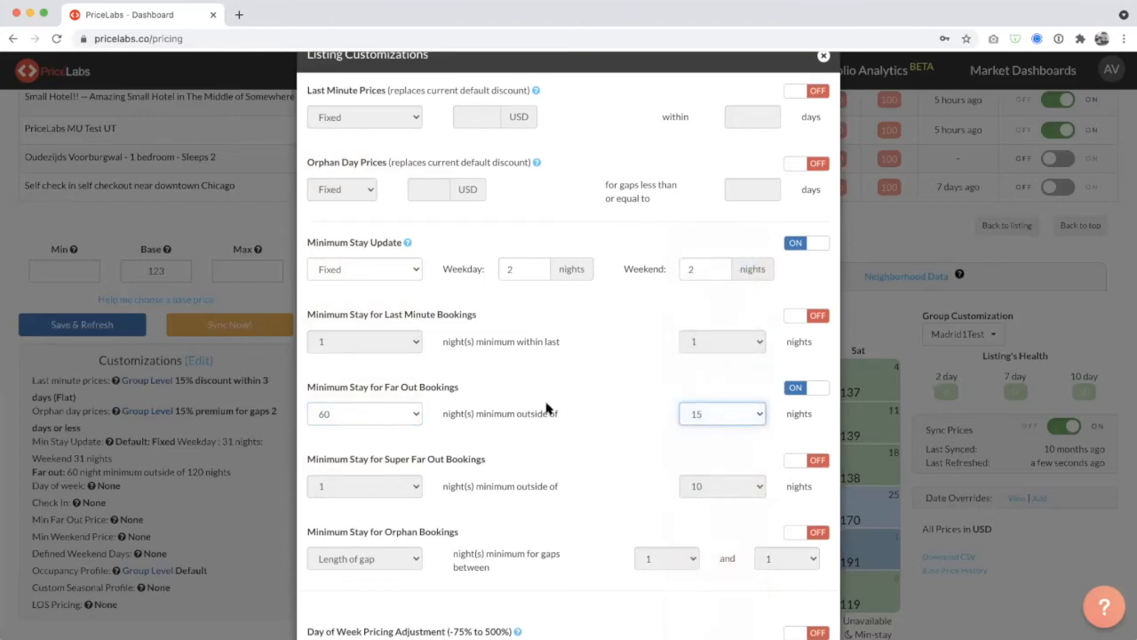
left_click(703, 415)
left_click(703, 415)
left_click(394, 412)
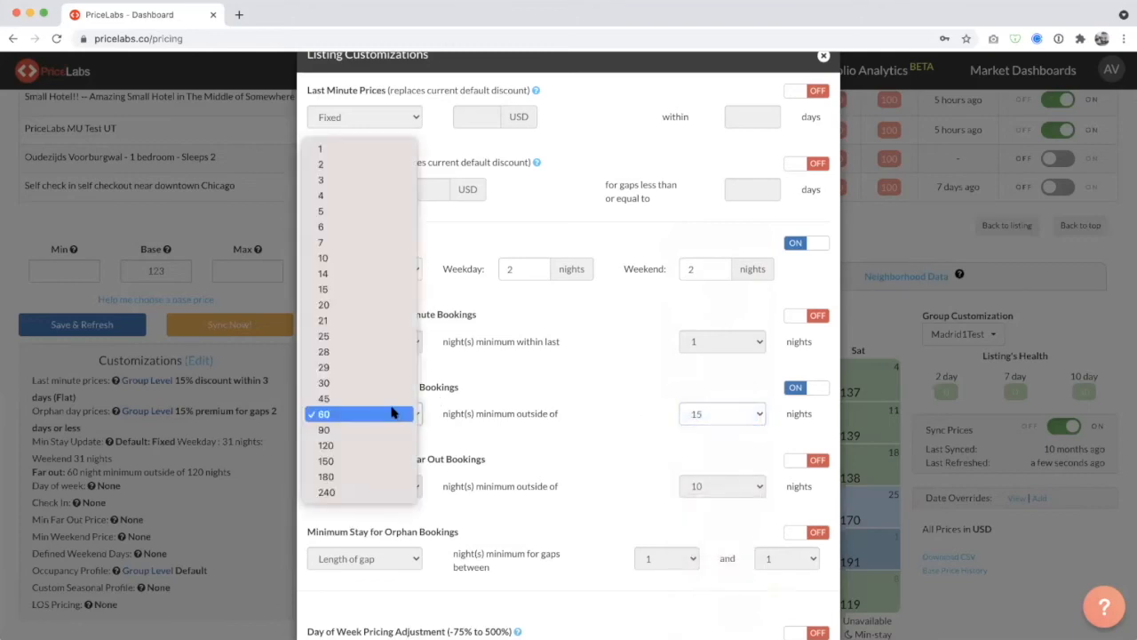
left_click(394, 181)
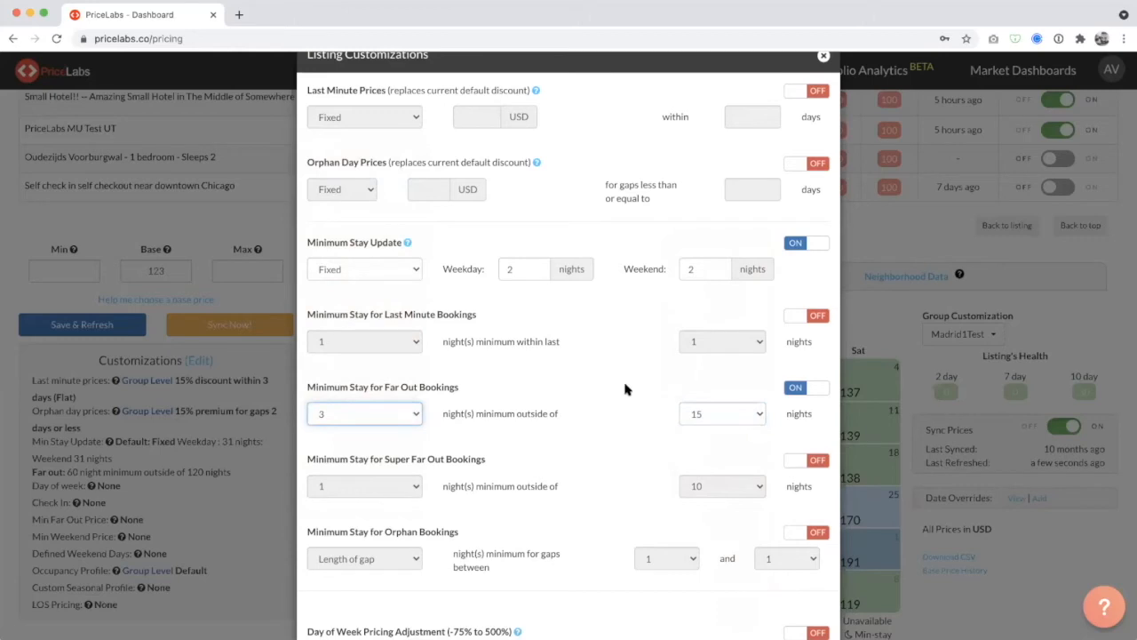
Enable Minimum Stay for Super Far Out Bookings with a 4-night minimum outside of 45 nights.
left_click(809, 460)
left_click(716, 489)
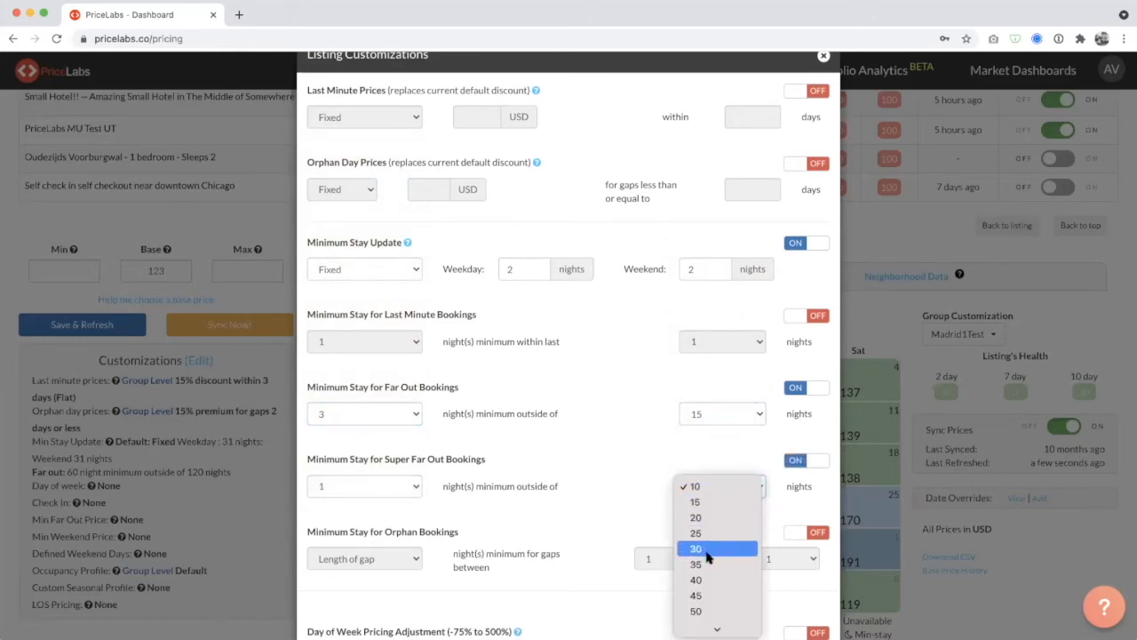
left_click(714, 541)
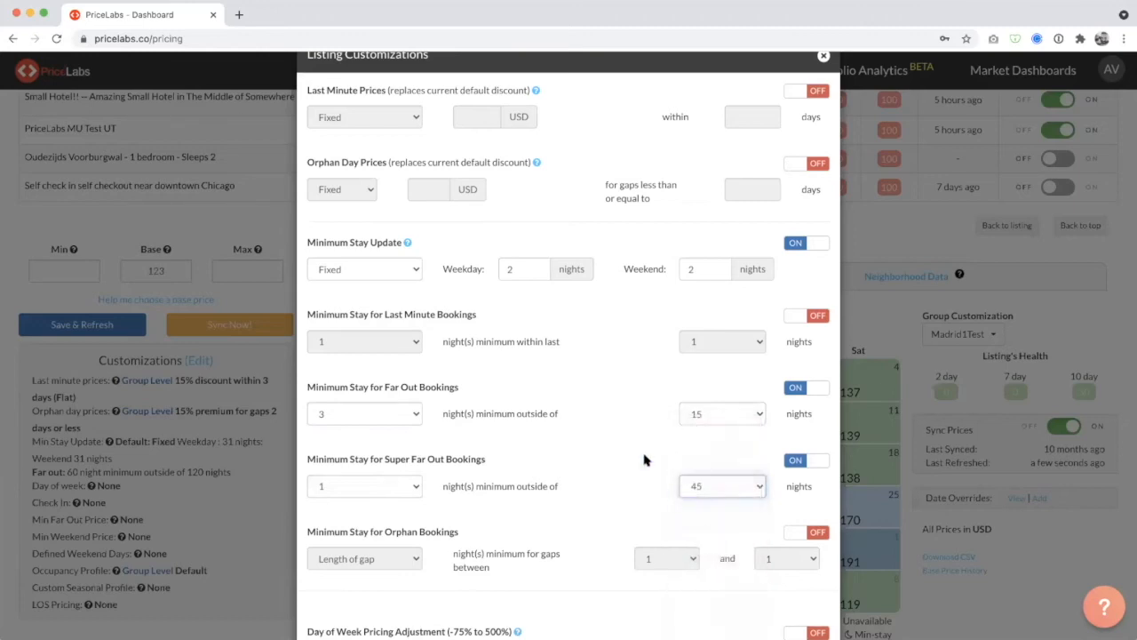
left_click(385, 488)
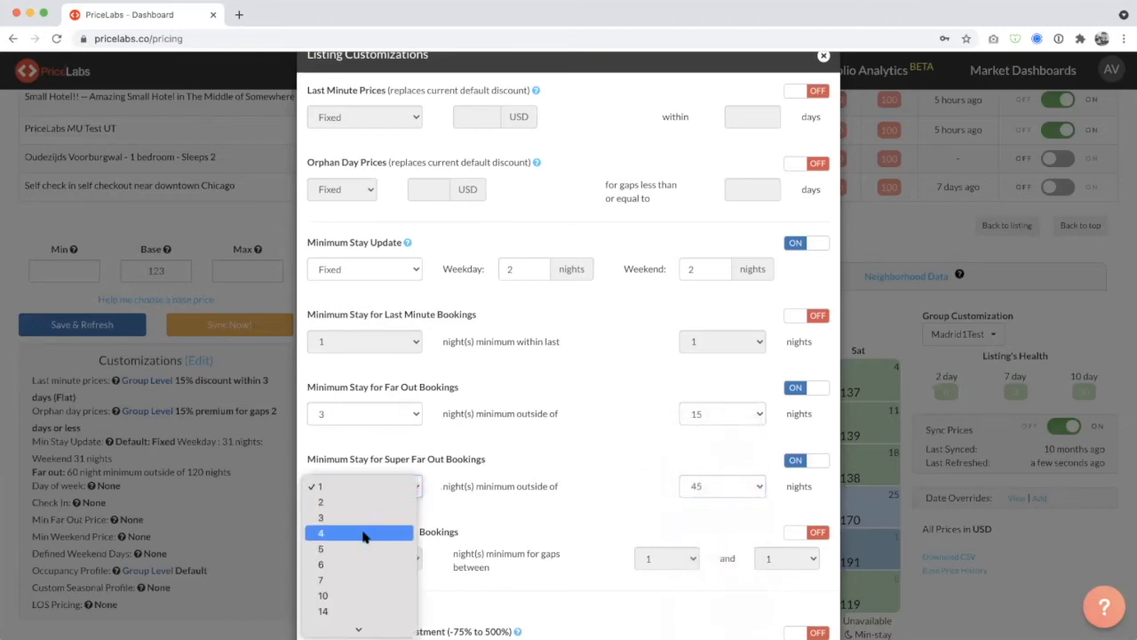
left_click(368, 534)
left_click(598, 481)
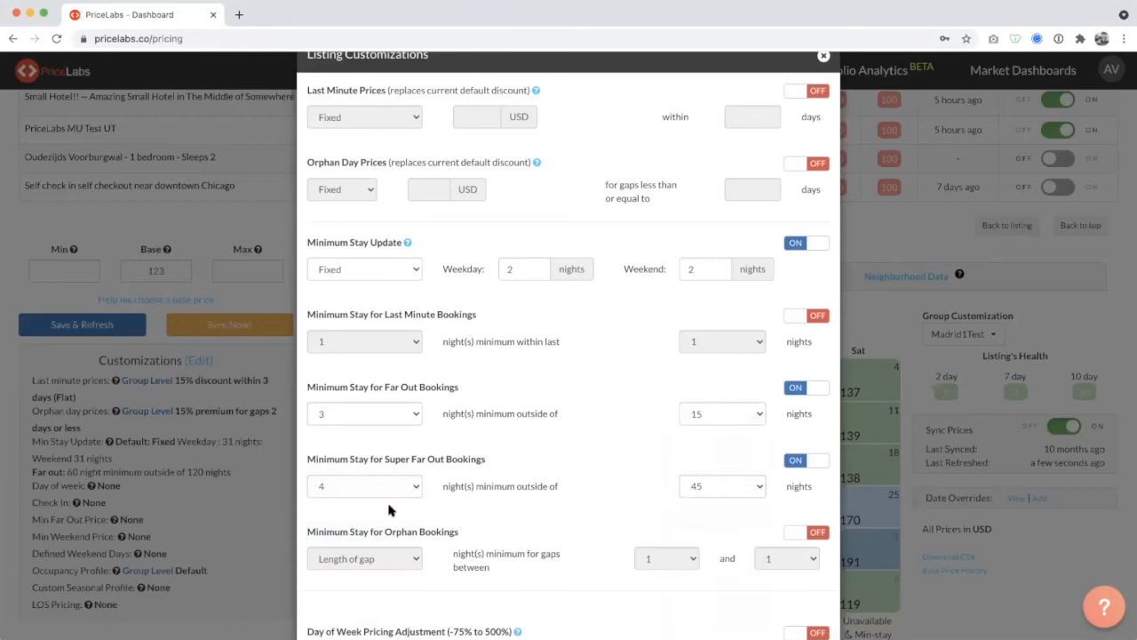
Turn on Minimum Stay for Last Minute Bookings and set its 1-night minimum to apply within the last 0 (same day) nights.
left_click(811, 316)
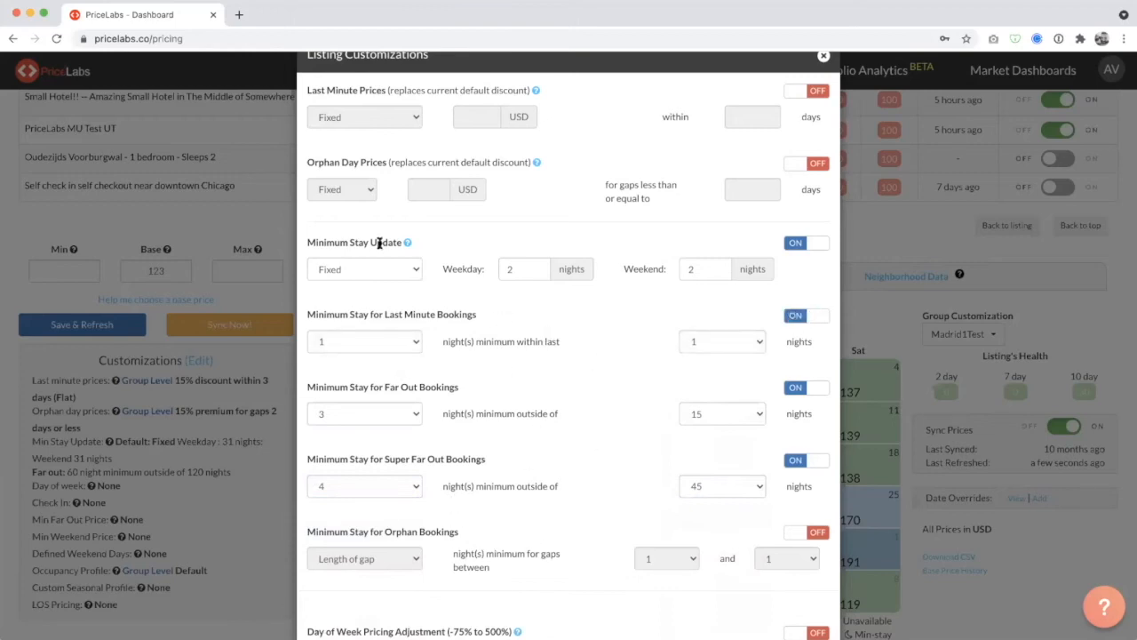
left_click_drag(305, 246, 818, 490)
left_click(817, 494)
left_click(517, 271)
left_click_drag(525, 270, 493, 274)
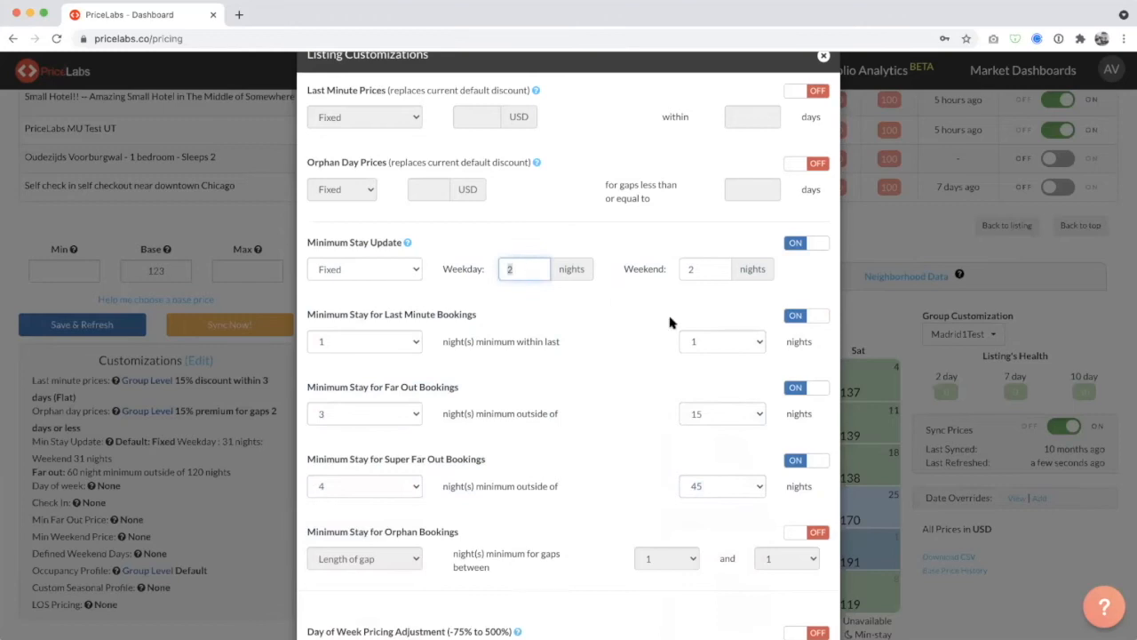
left_click(715, 342)
left_click(718, 341)
left_click(719, 342)
left_click(720, 326)
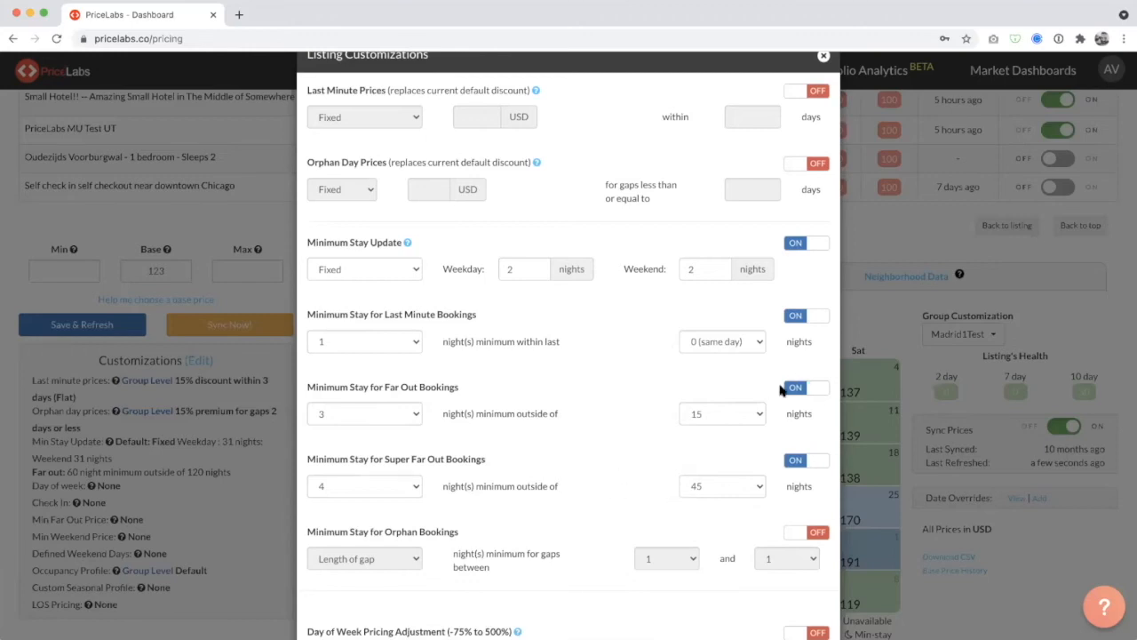
Check the available booking windows for the far-out minimum stay without changing the selection.
left_click(737, 414)
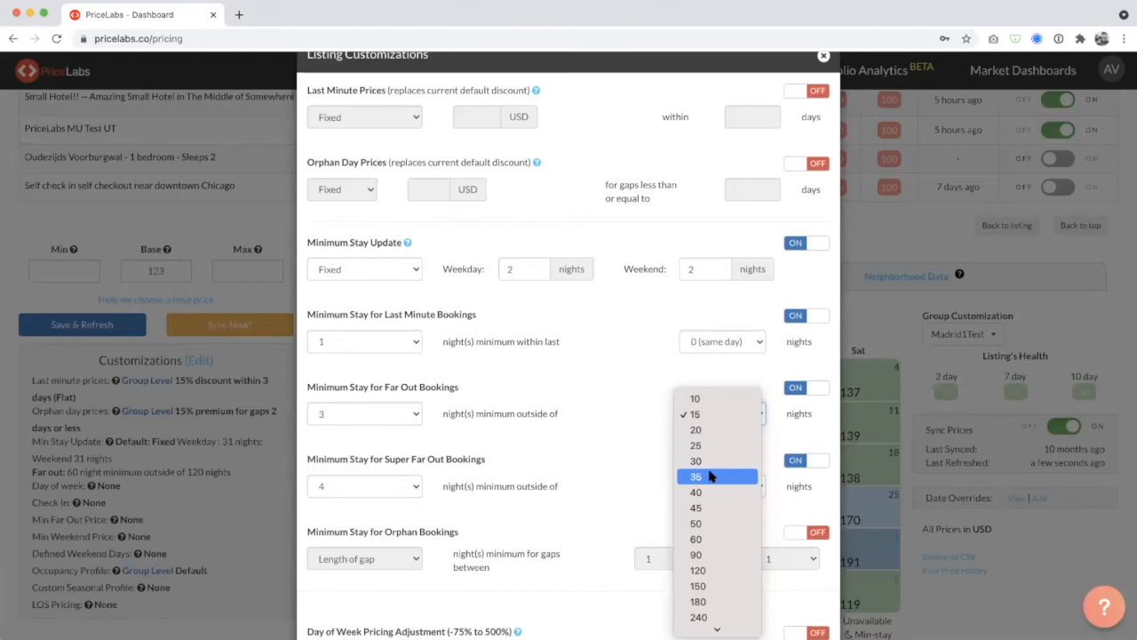
left_click(554, 444)
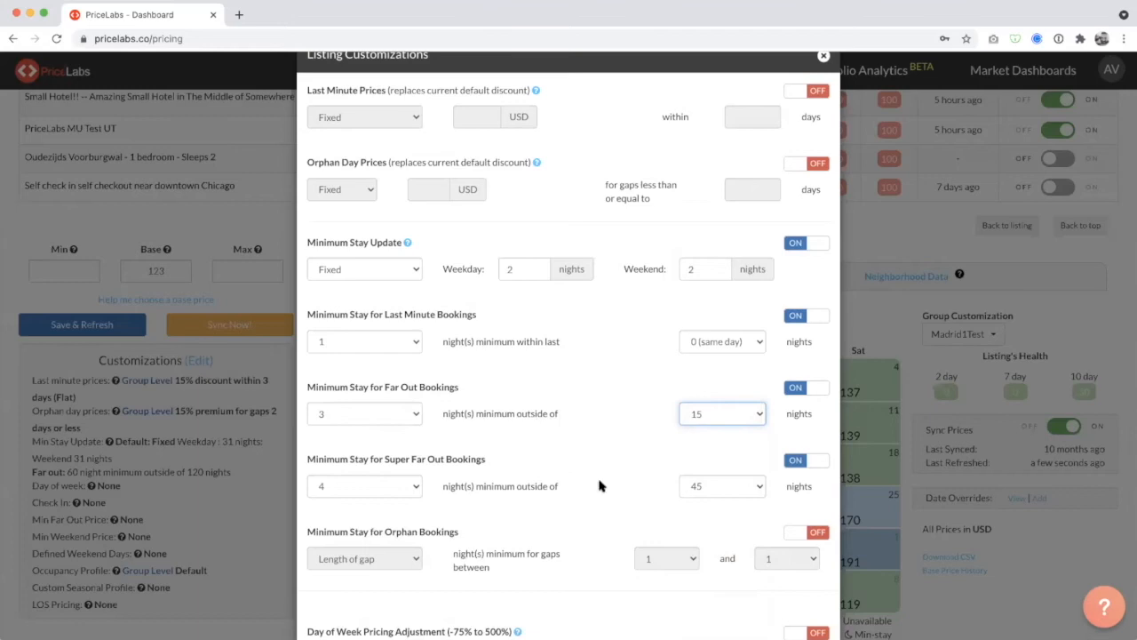
left_click(514, 472)
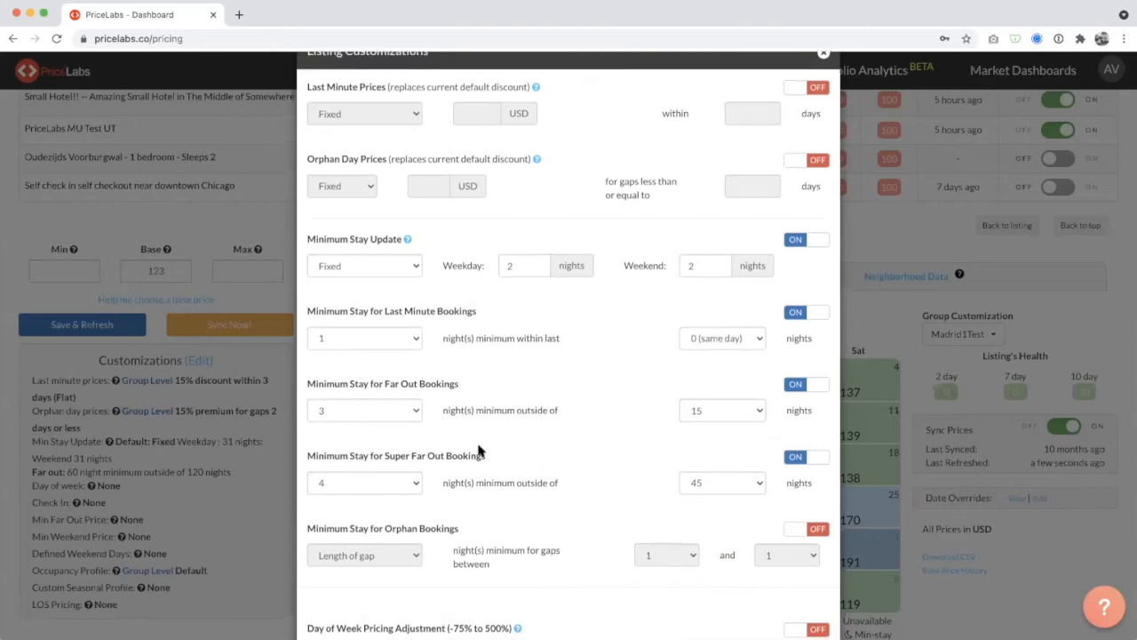
Enable Minimum Stay for Orphan Bookings.
scroll(481, 451, "down", 1)
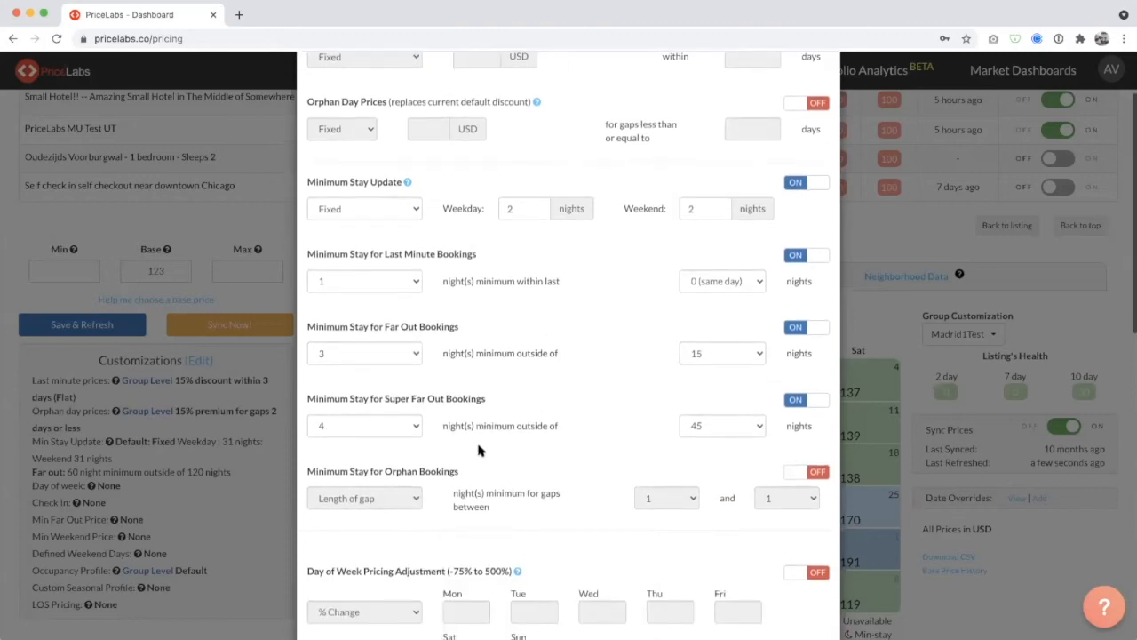
left_click(814, 472)
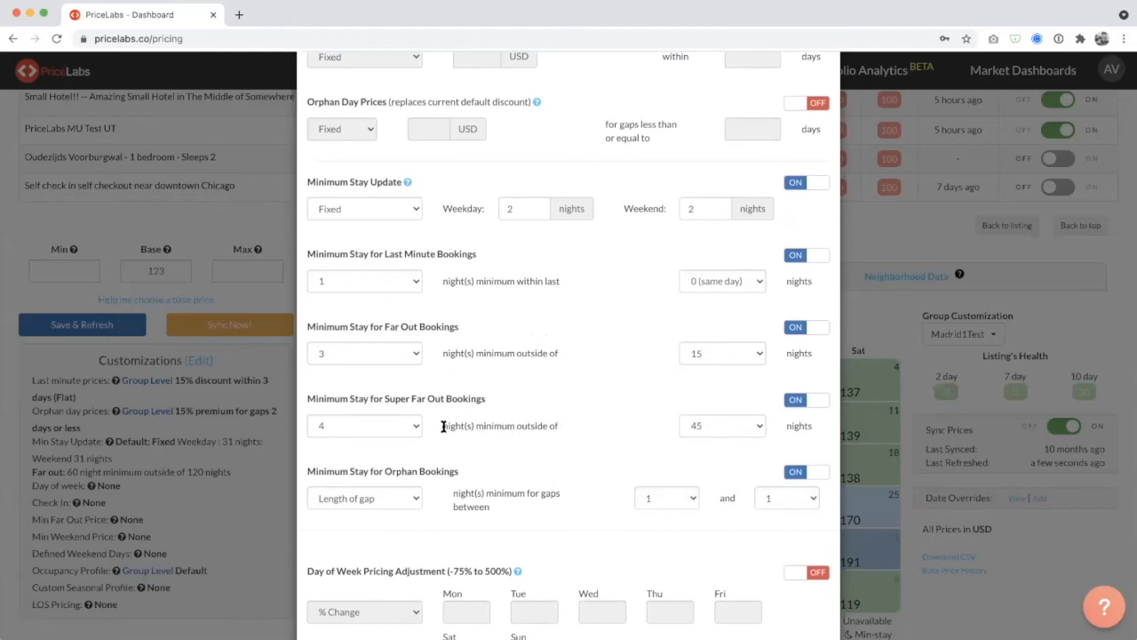
left_click_drag(443, 426, 562, 427)
left_click(635, 426)
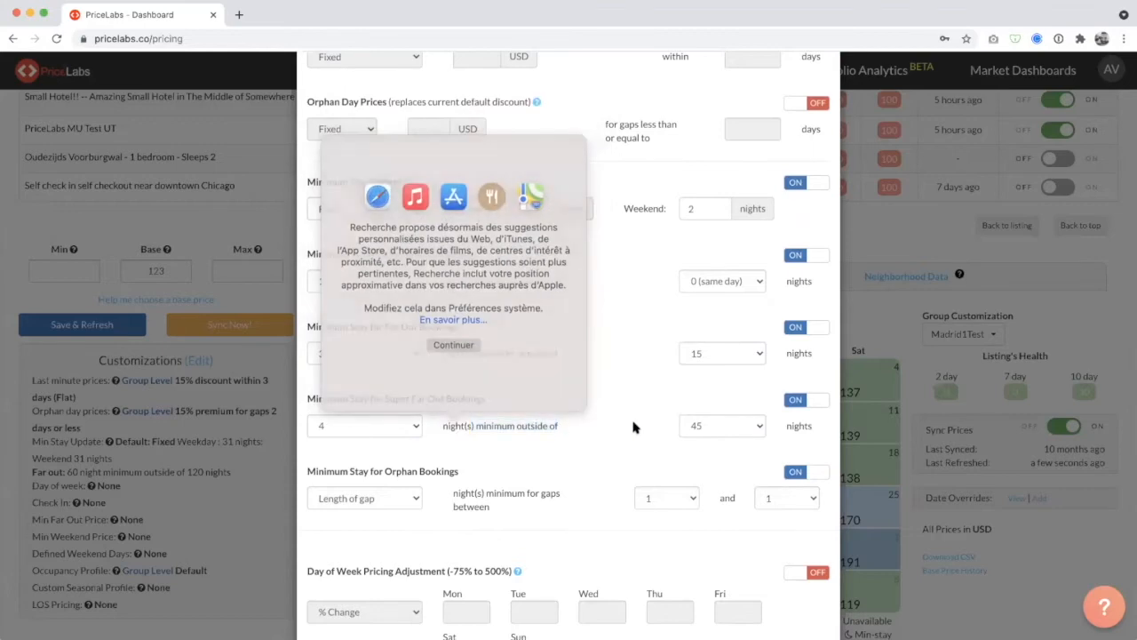
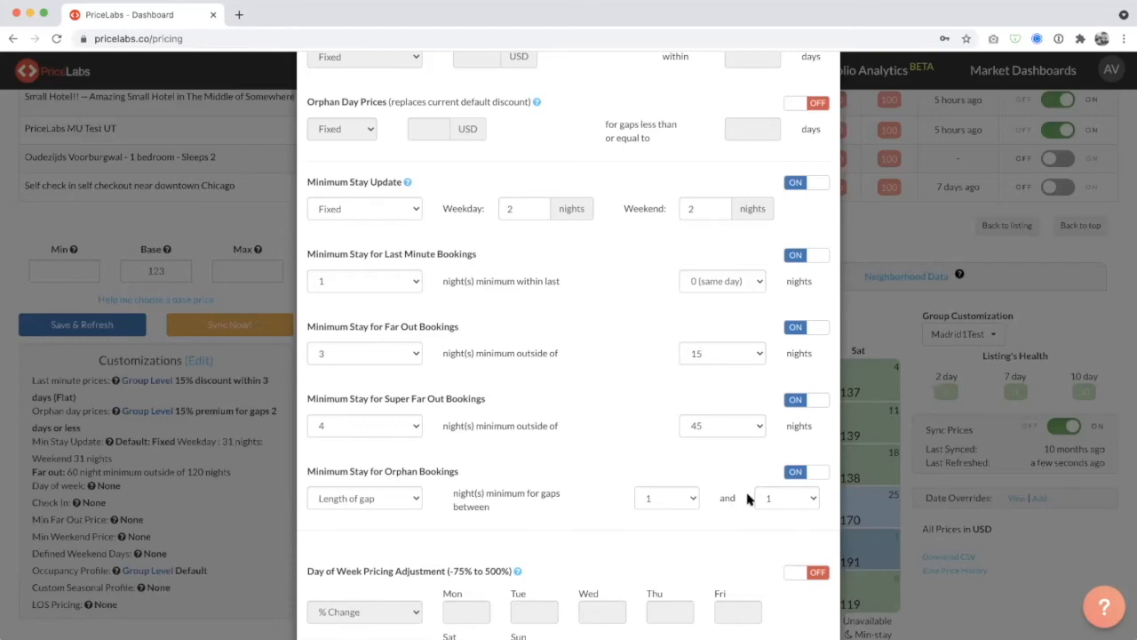
Try a 1-night minimum for the orphan bookings rule, return it to Length of gap and check the other minimum choices.
left_click(810, 478)
left_click(786, 476)
scroll(585, 497, "down", 1)
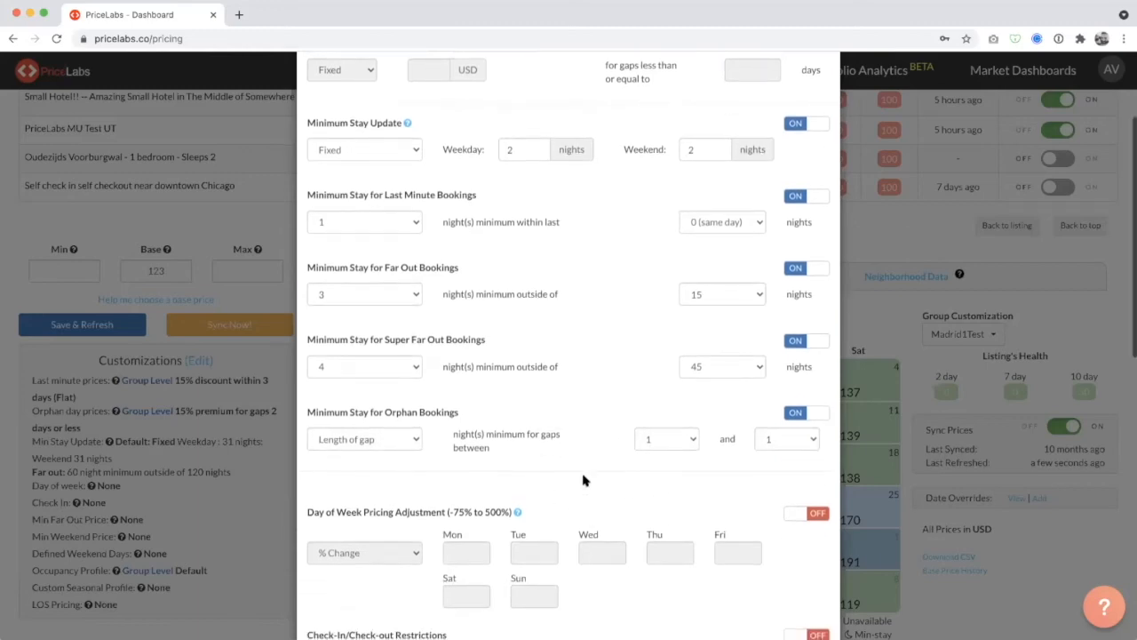
left_click(337, 440)
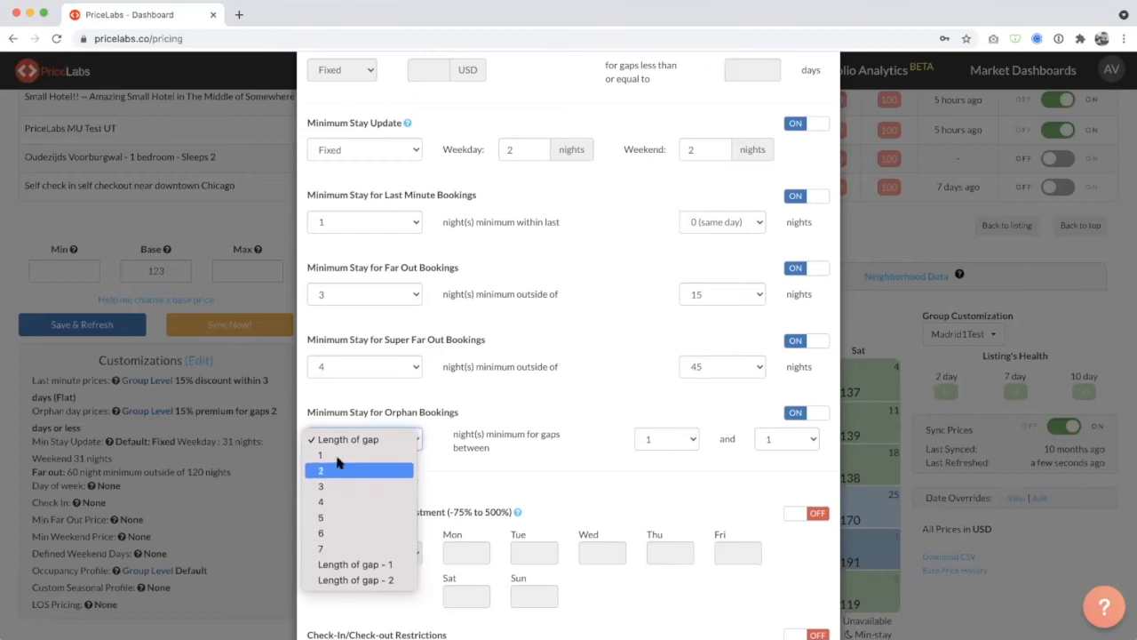
left_click(340, 455)
left_click(353, 440)
left_click(358, 426)
left_click(506, 429)
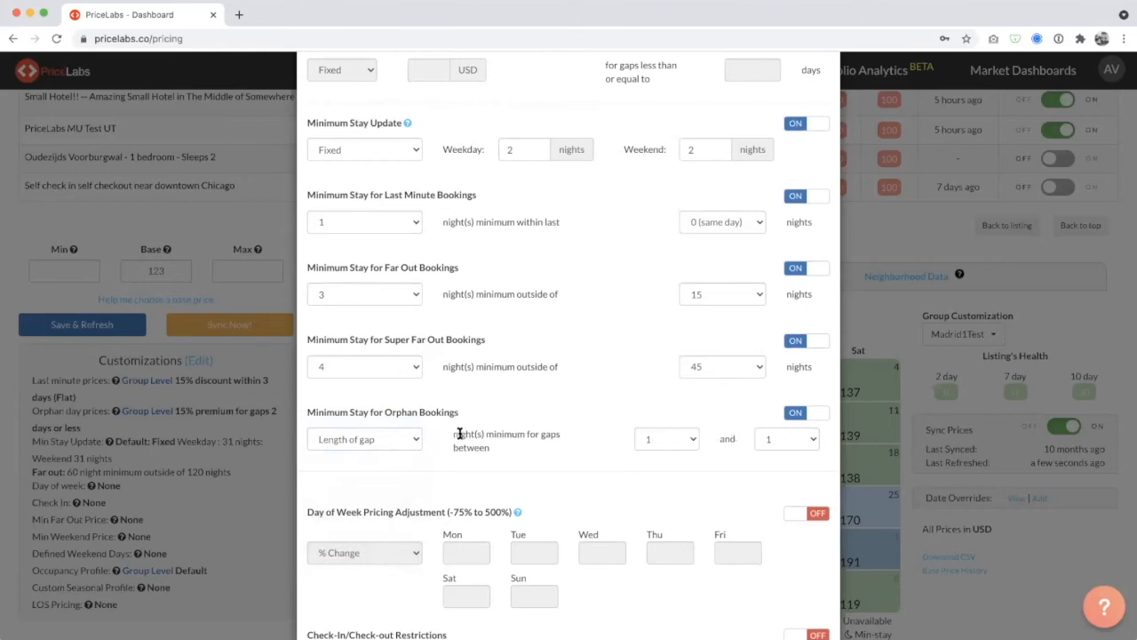
left_click(380, 437)
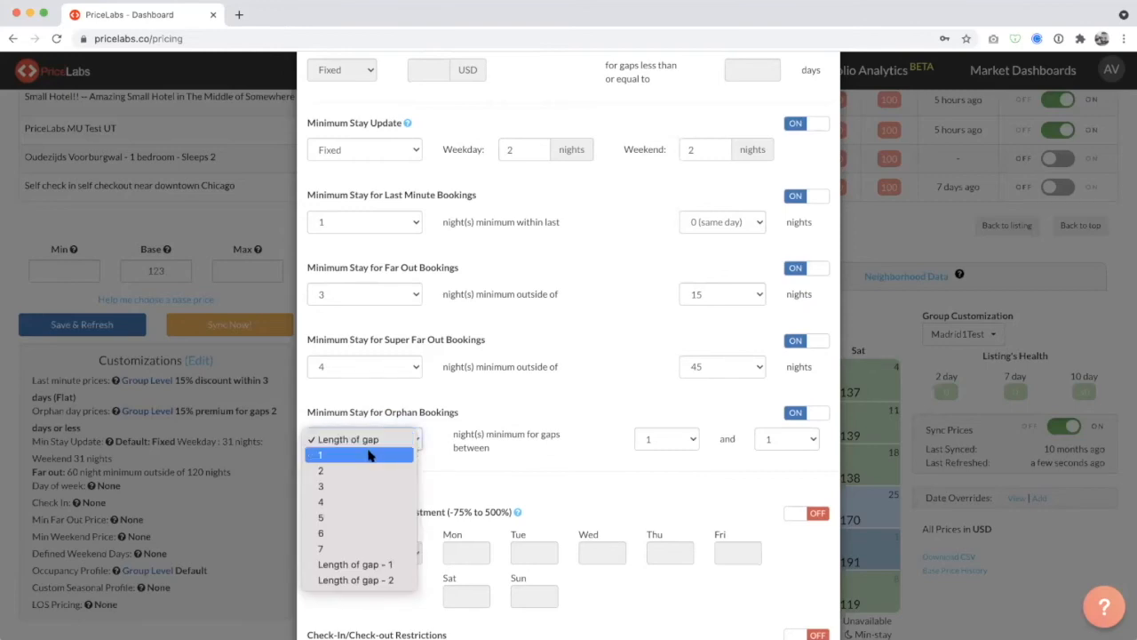
left_click(437, 453)
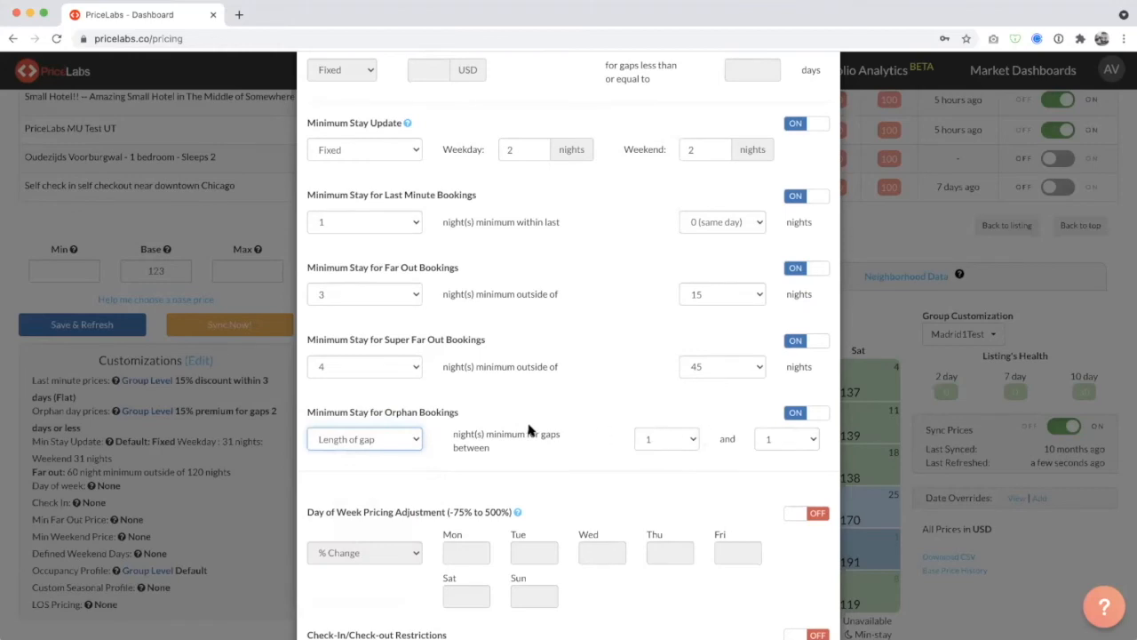
Check the gap range and minimum-night choices for orphan bookings without changing the selections.
left_click(682, 442)
left_click(785, 439)
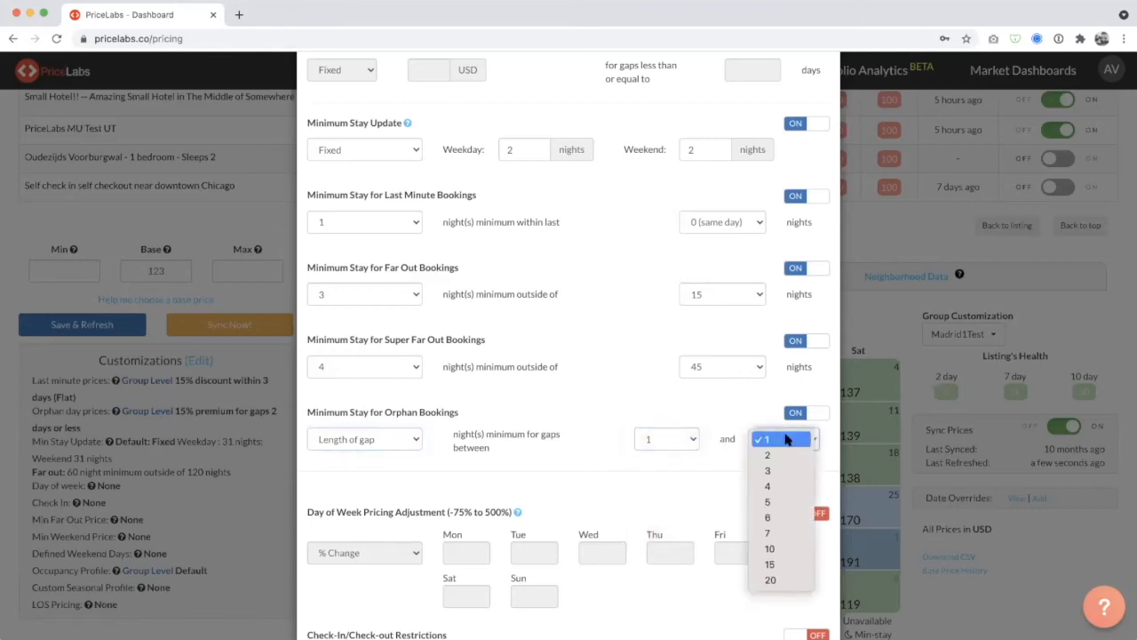
left_click(786, 439)
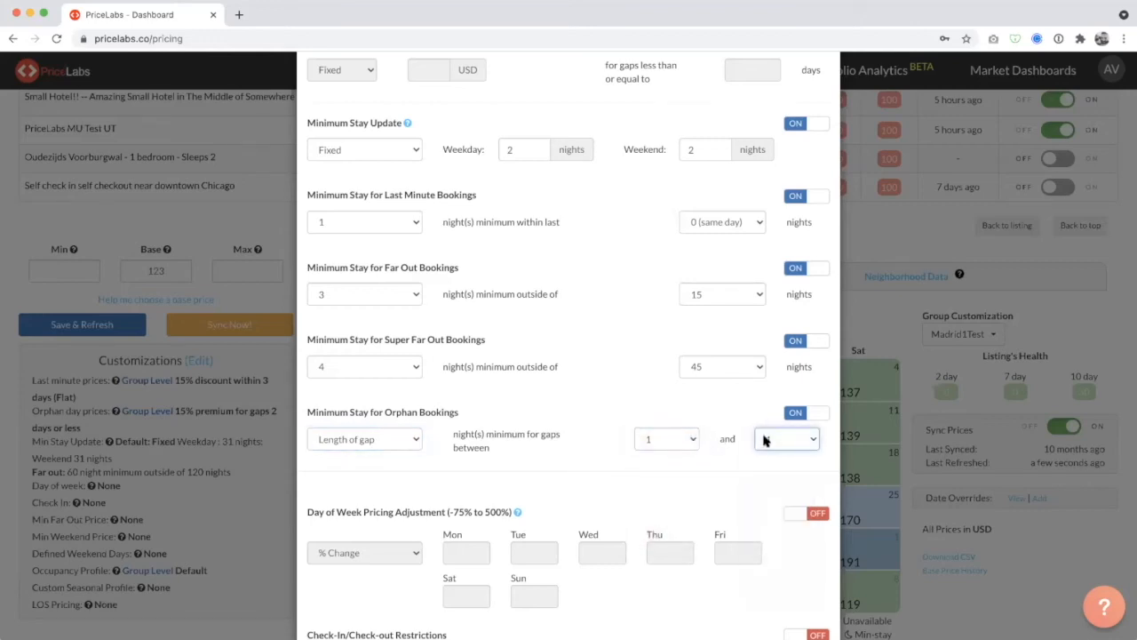
left_click(391, 439)
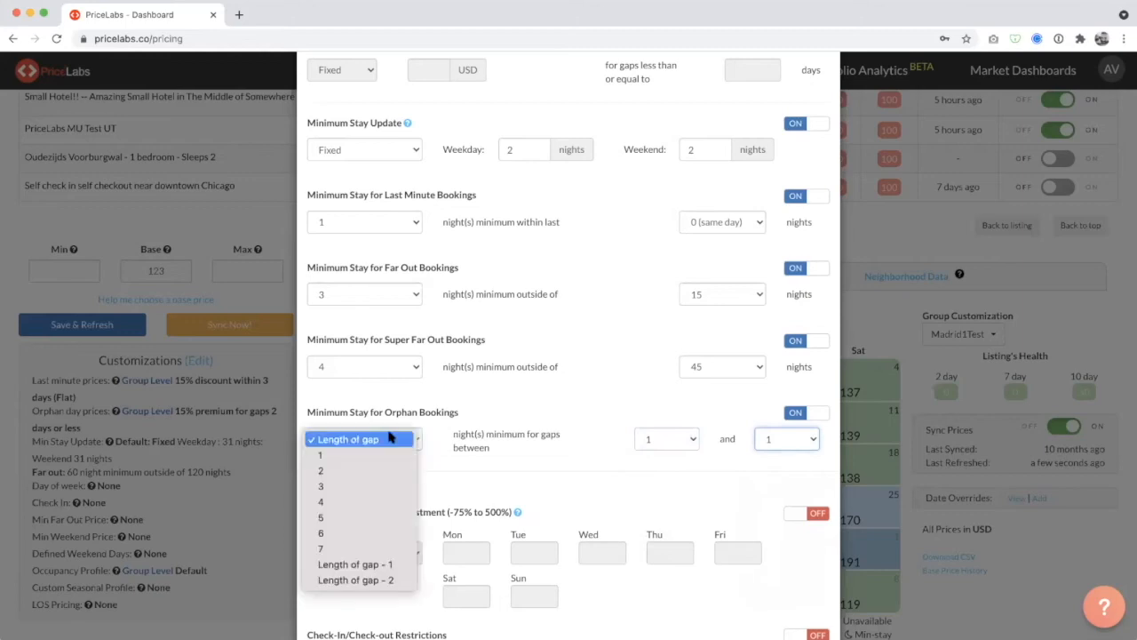
left_click(360, 440)
left_click(344, 446)
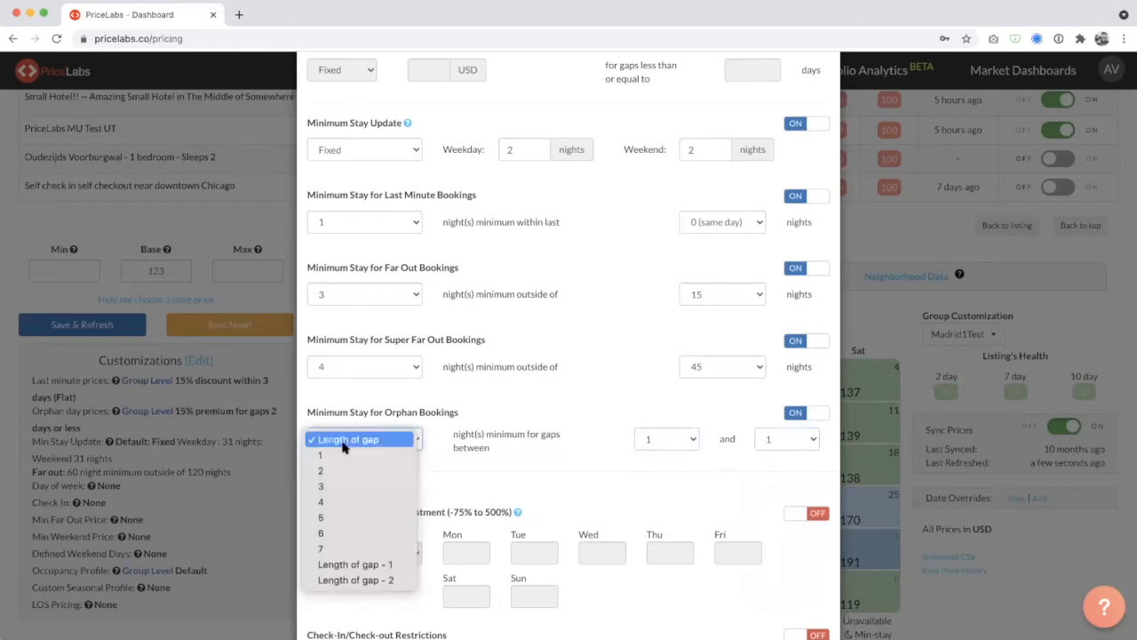
left_click(345, 440)
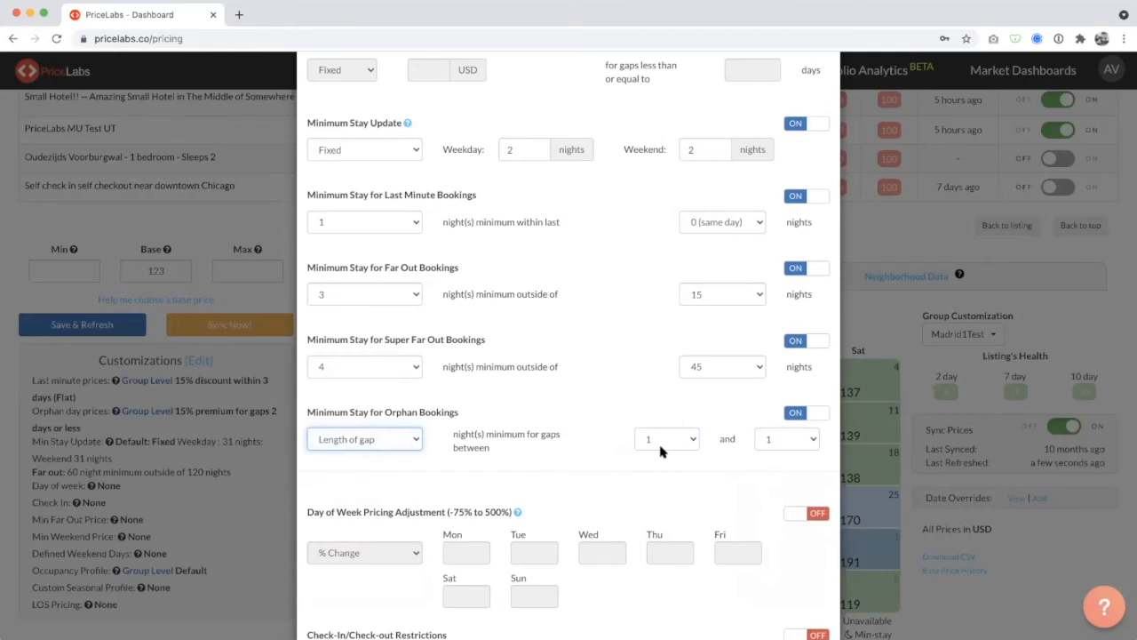
Try a 2-night minimum for orphan bookings.
left_click(391, 453)
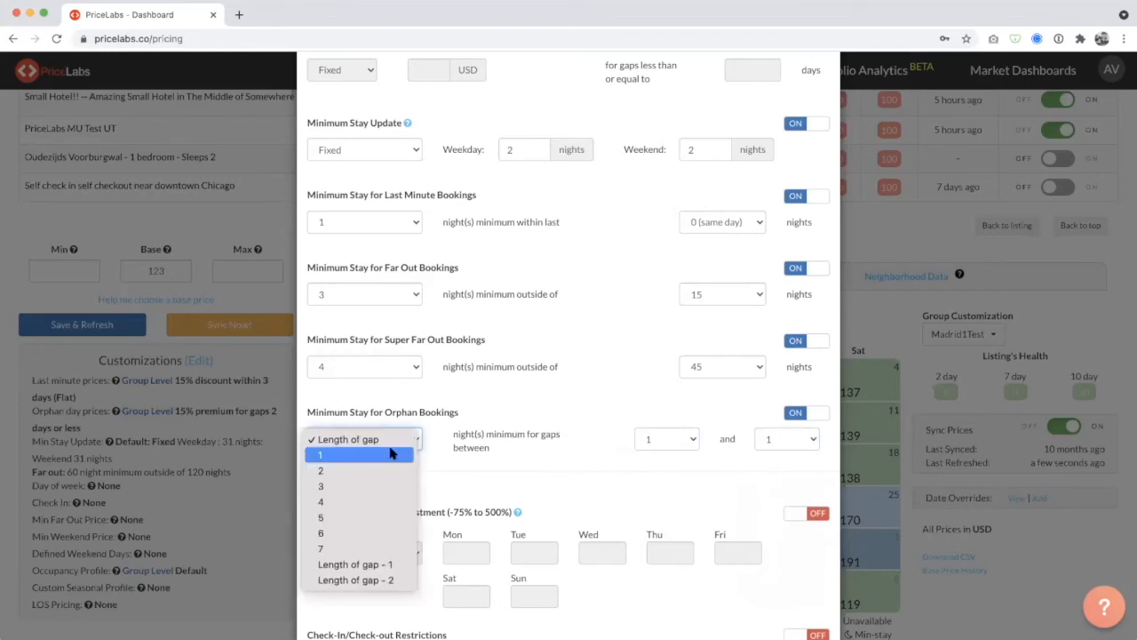
left_click(384, 464)
left_click(391, 444)
left_click(393, 439)
left_click(394, 439)
left_click(386, 460)
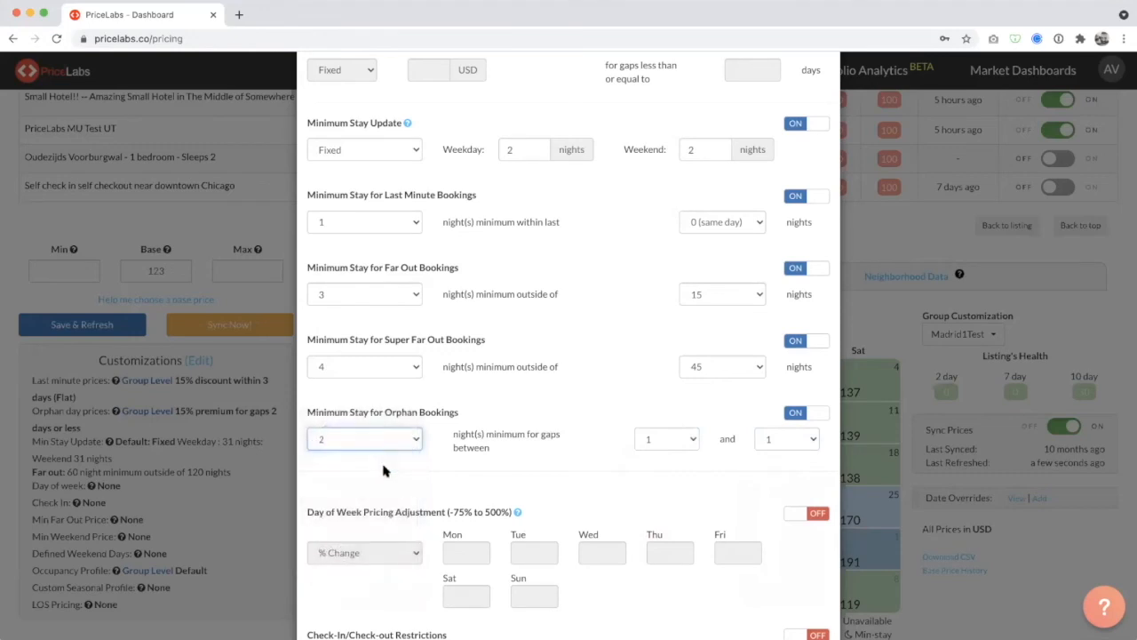
Try Length of gap - 1 as the orphan bookings minimum and switch it back to Length of gap.
left_click(394, 444)
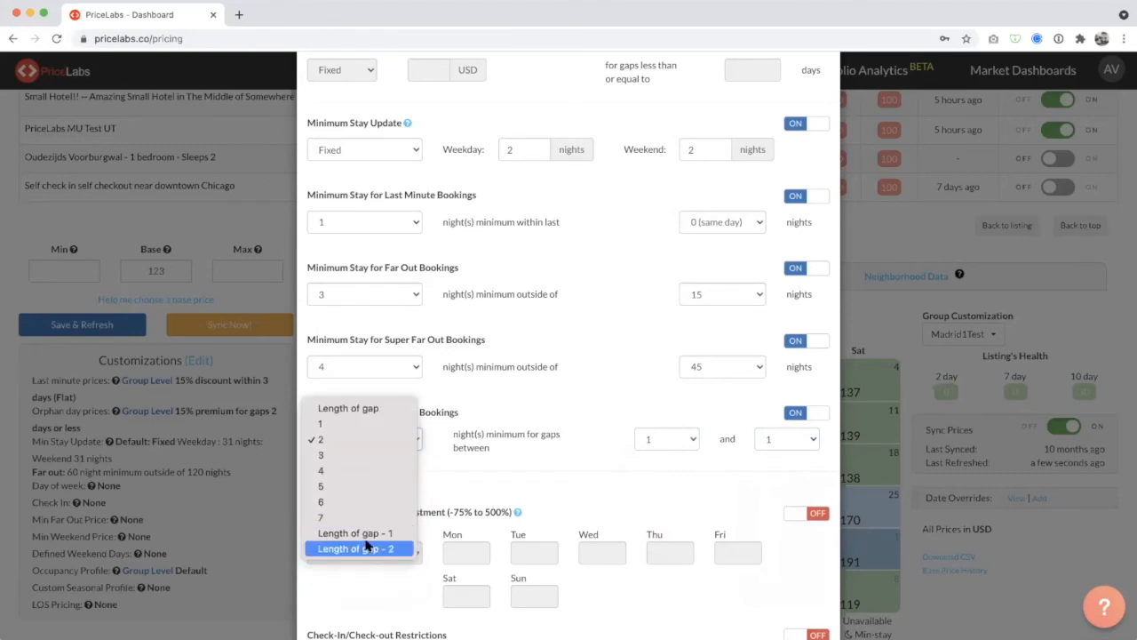
left_click(374, 533)
left_click(372, 445)
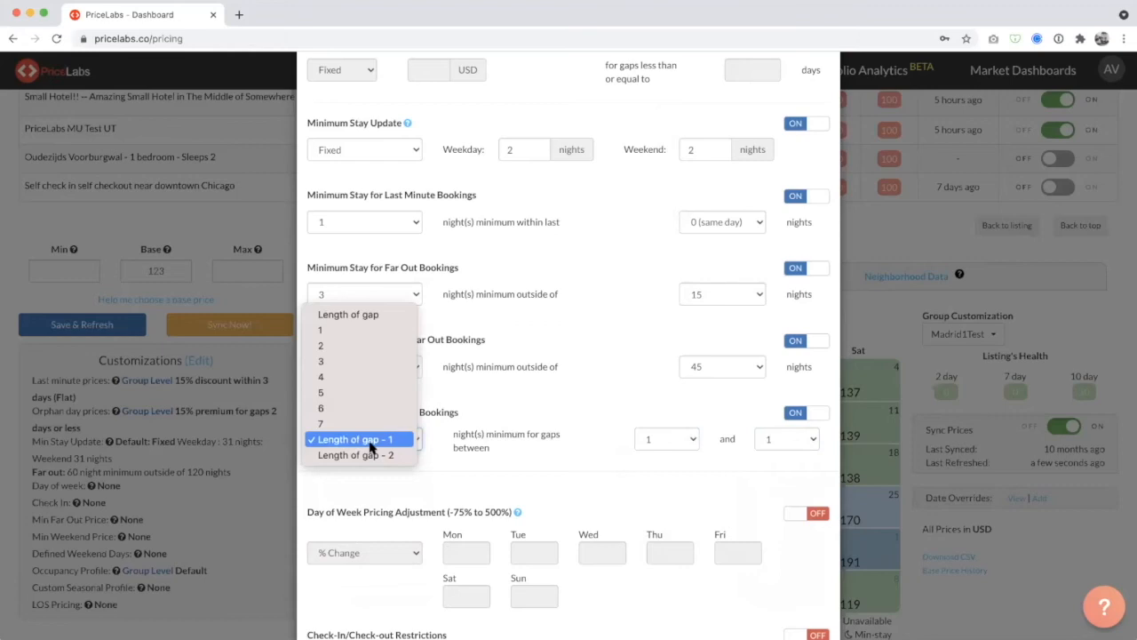
left_click(369, 313)
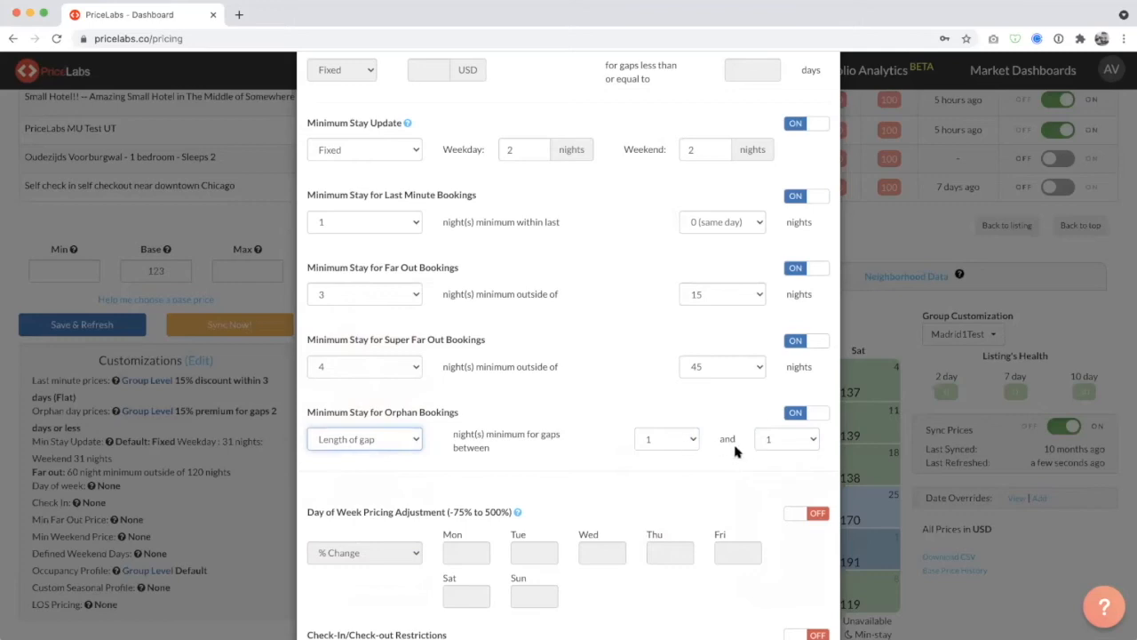
scroll(736, 451, "up", 1)
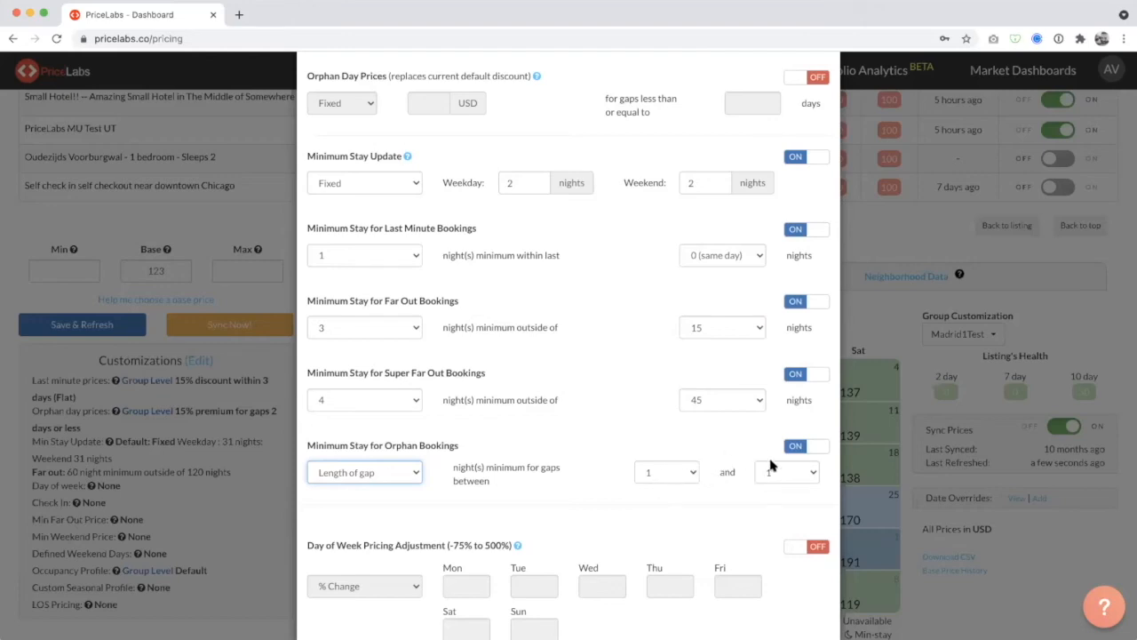
left_click(534, 463)
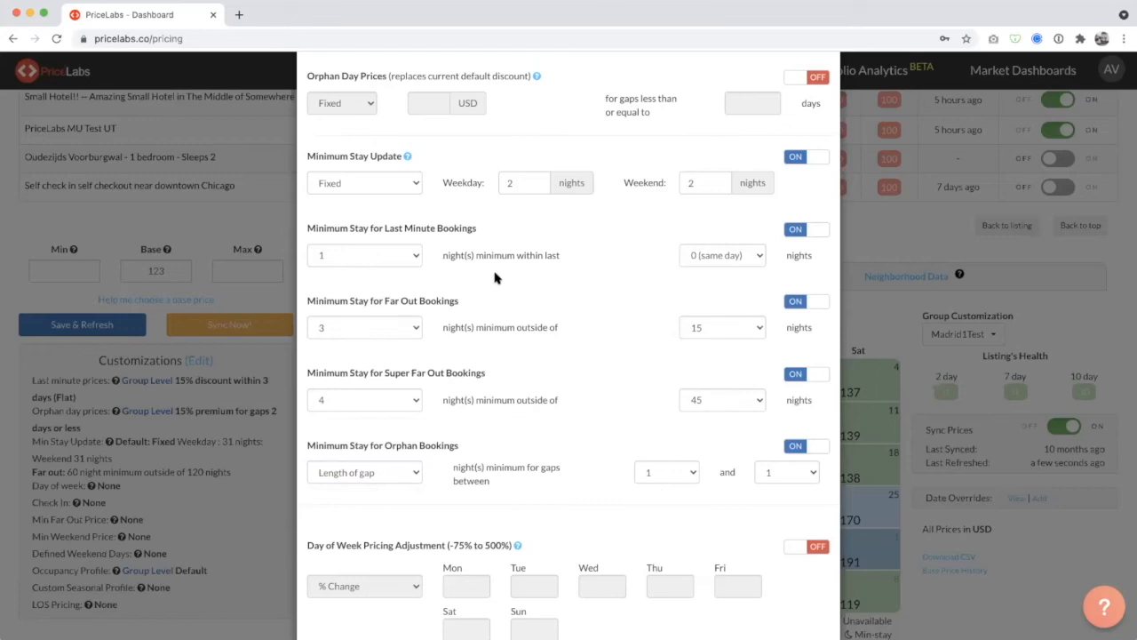
Set the orphan bookings rule to apply to gaps between 2 and 3 nights, after trying 4 as the upper limit.
left_click(684, 479)
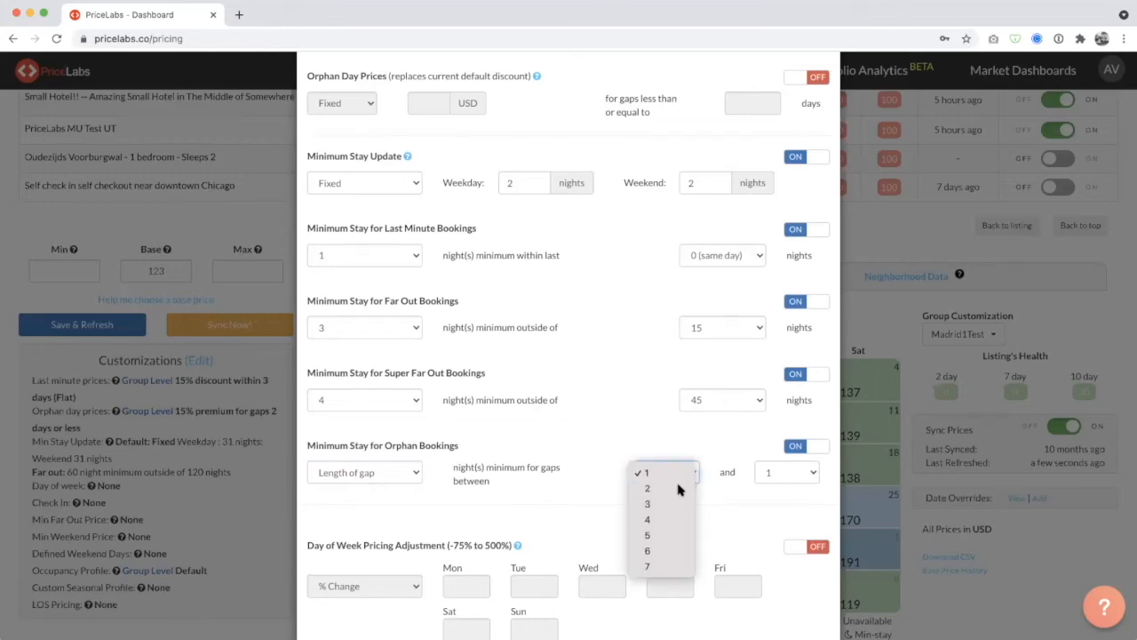
left_click(657, 488)
left_click(773, 473)
left_click(776, 520)
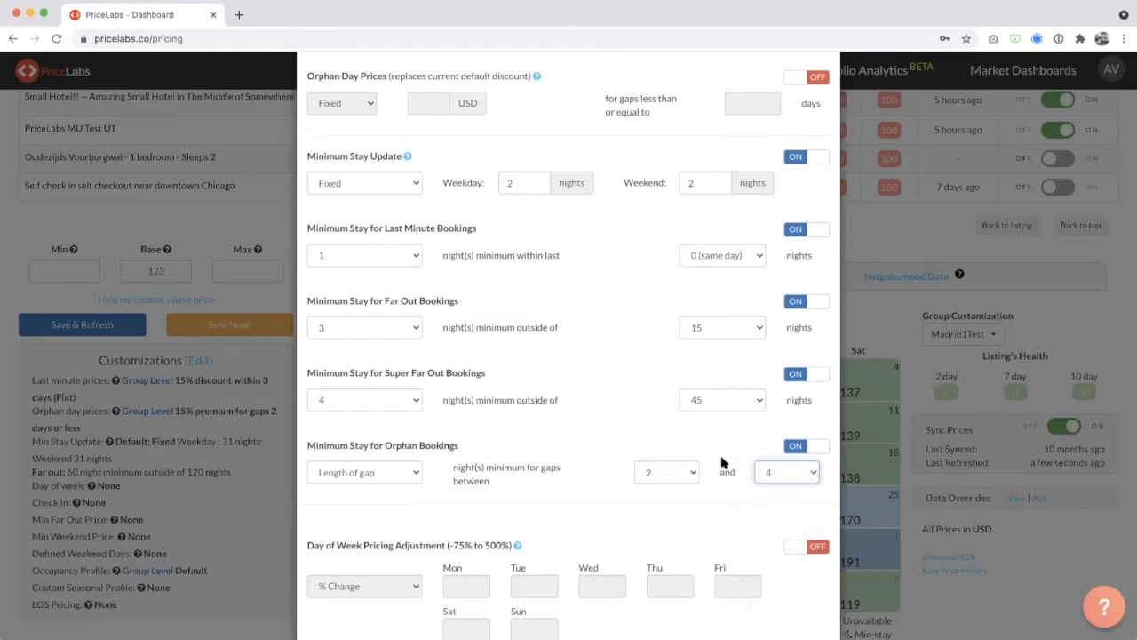
left_click(798, 475)
left_click(773, 456)
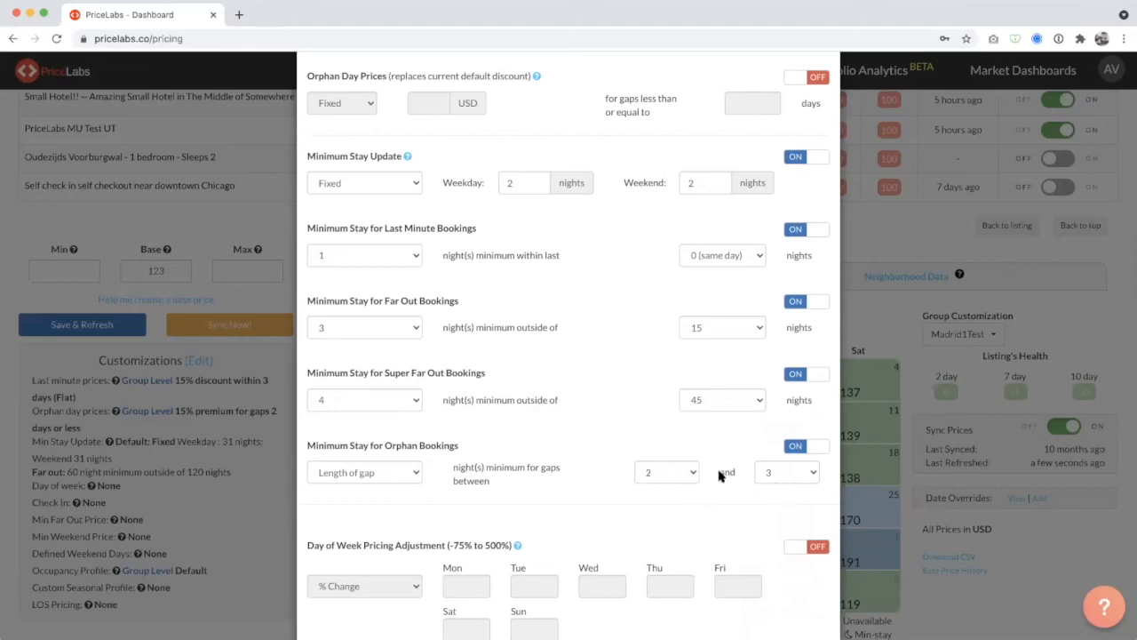
Check the orphan bookings minimum choices against the super far out rule, keeping Length of gap selected.
left_click(353, 474)
left_click(352, 473)
left_click(352, 474)
left_click(352, 474)
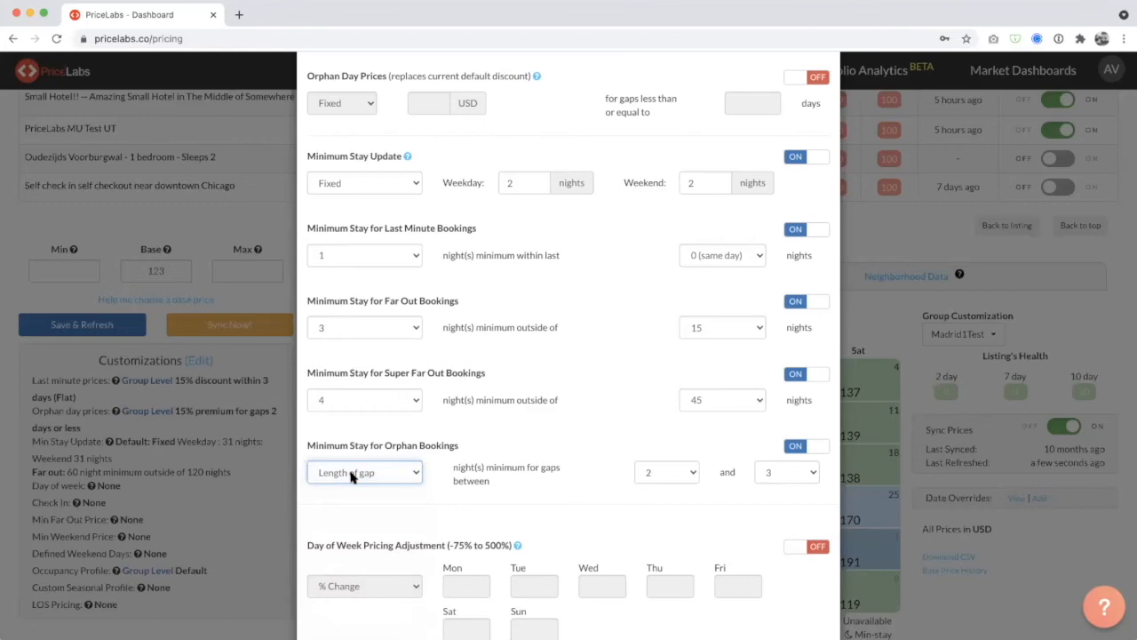
left_click(493, 488)
left_click_drag(442, 399, 574, 406)
left_click(573, 406)
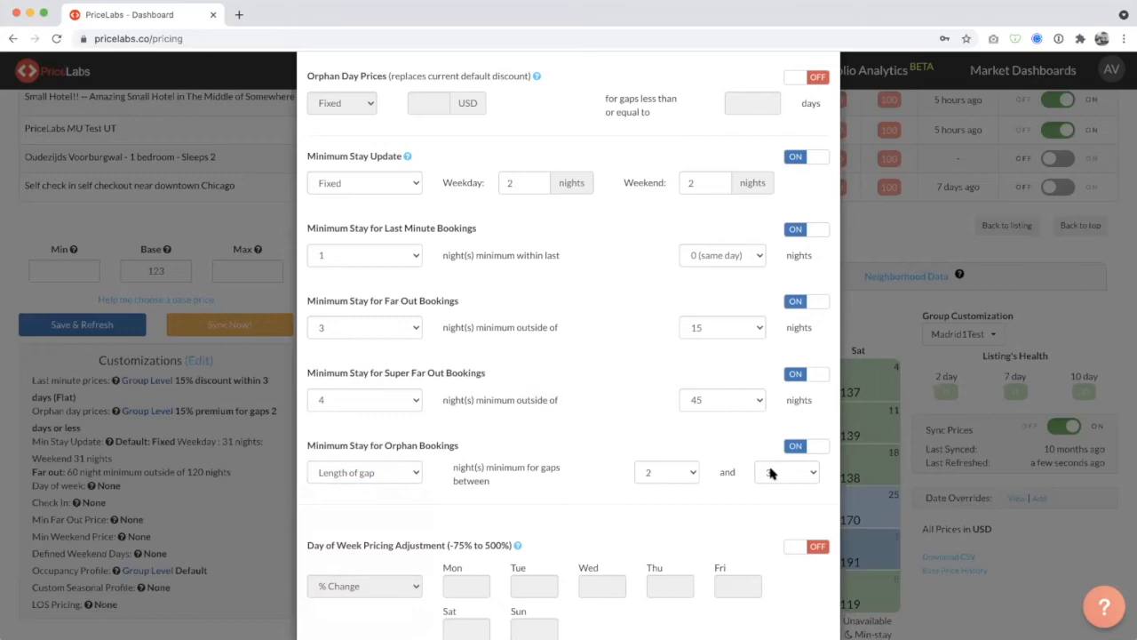
Set the lower limit of the orphan bookings gap range to 1 night.
left_click(646, 475)
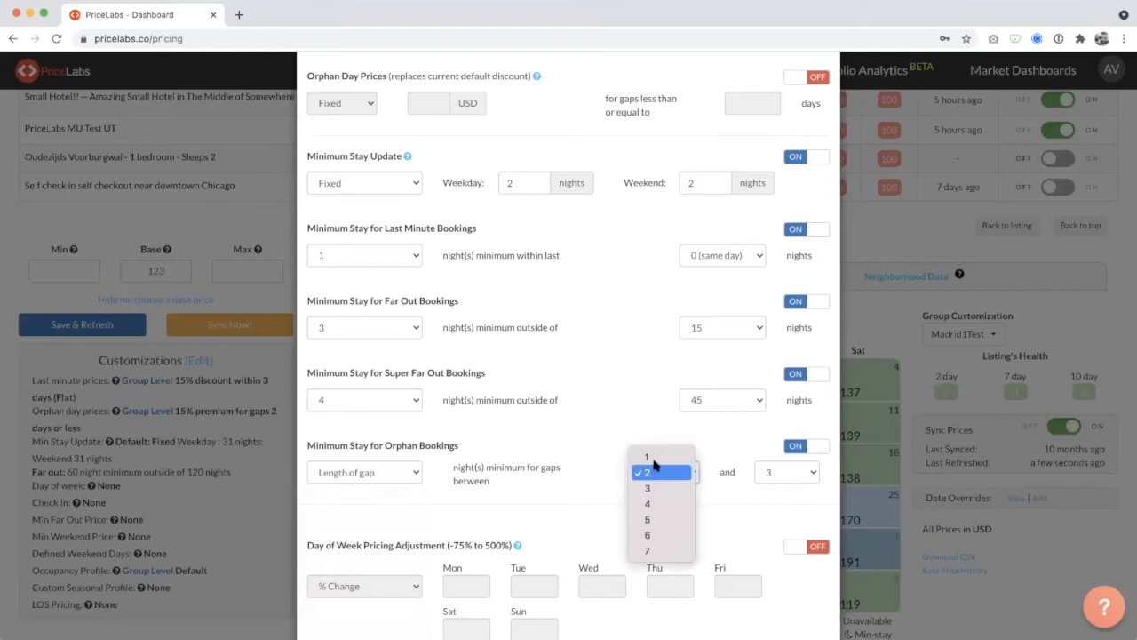
left_click(656, 460)
left_click(658, 478)
left_click(657, 478)
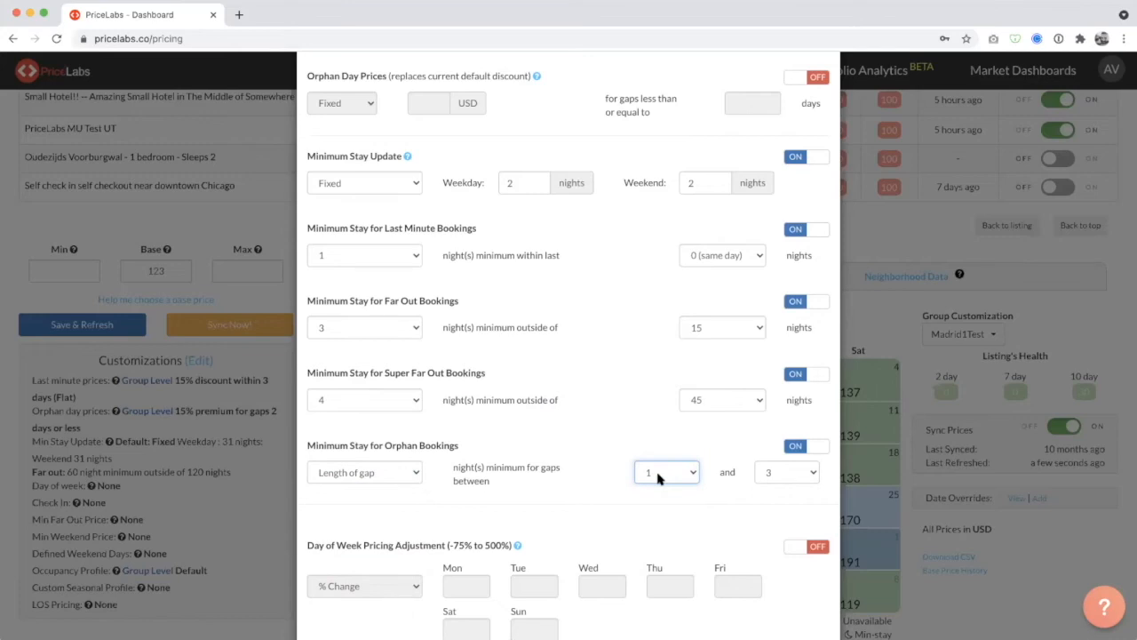
Try a fixed 1-night minimum for orphan gaps between 1 and 3 nights, and restore Length of gap.
left_click(388, 474)
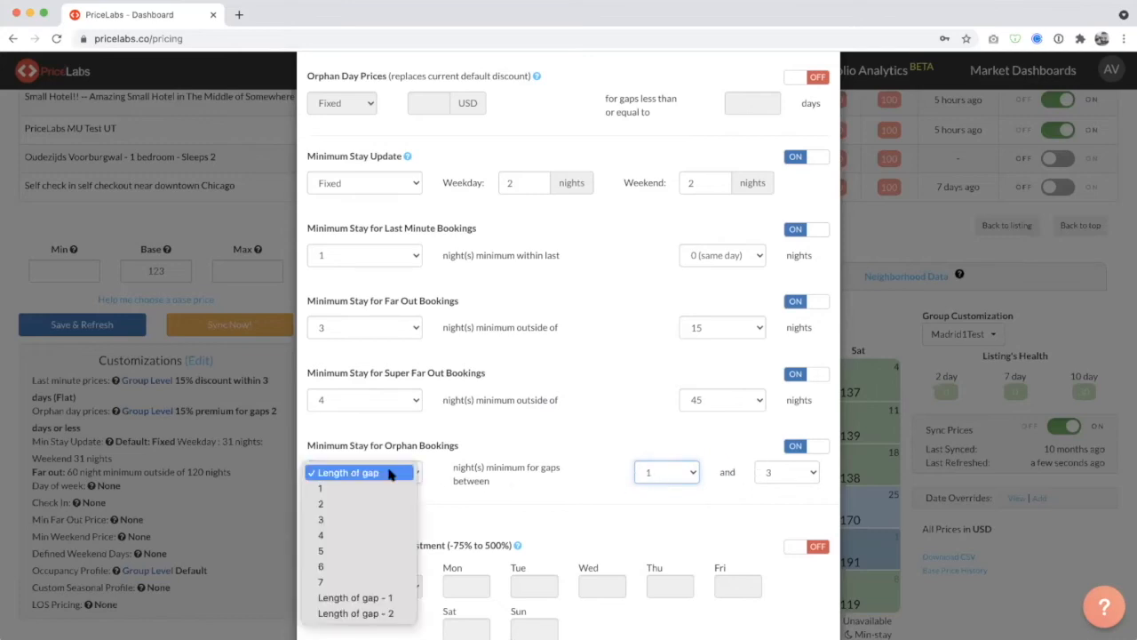
left_click(375, 488)
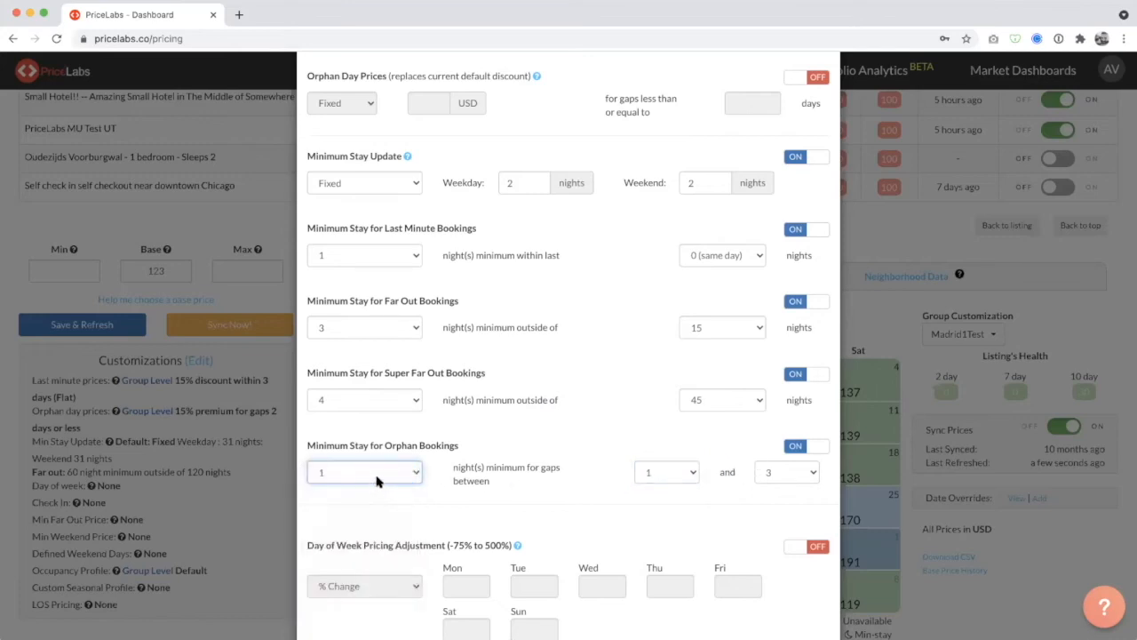
left_click(518, 483)
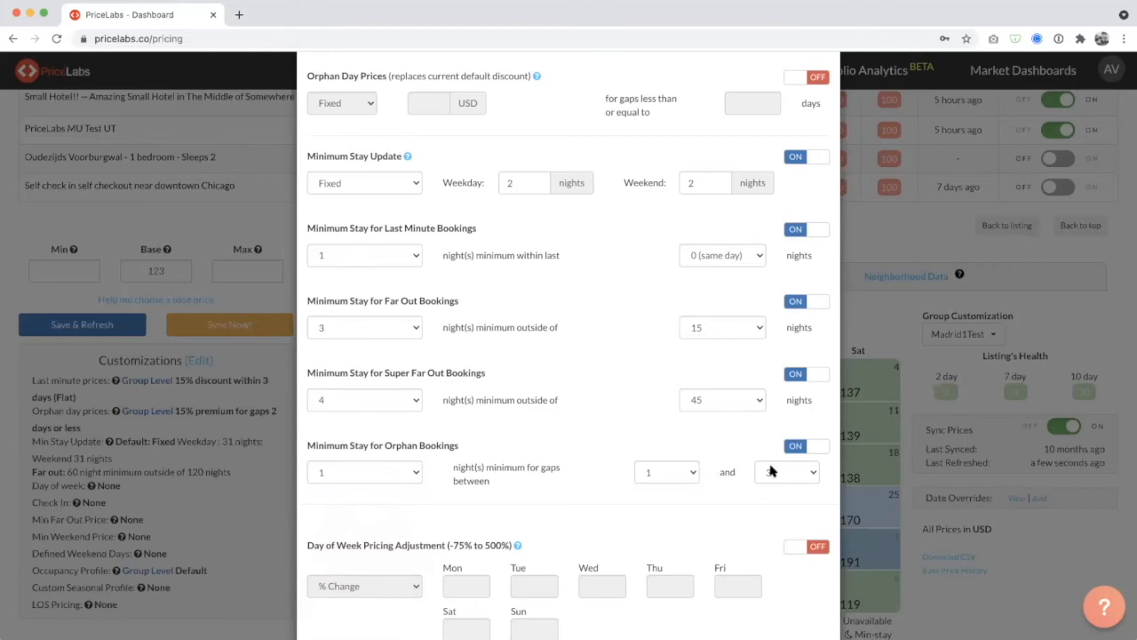
left_click(405, 471)
left_click(391, 478)
left_click(391, 478)
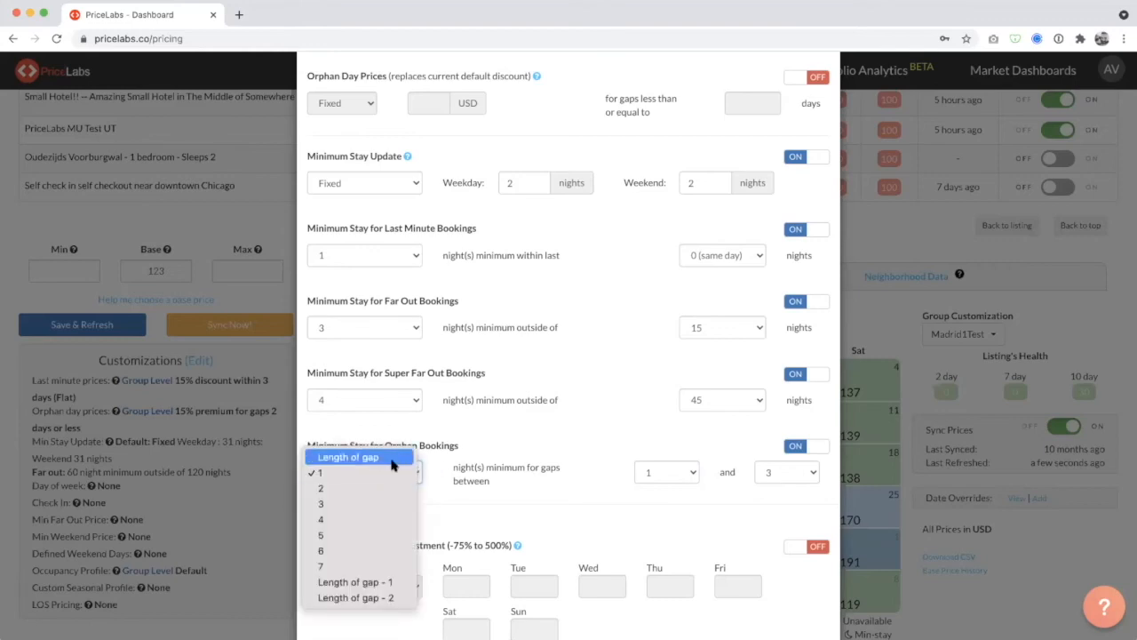
left_click(391, 458)
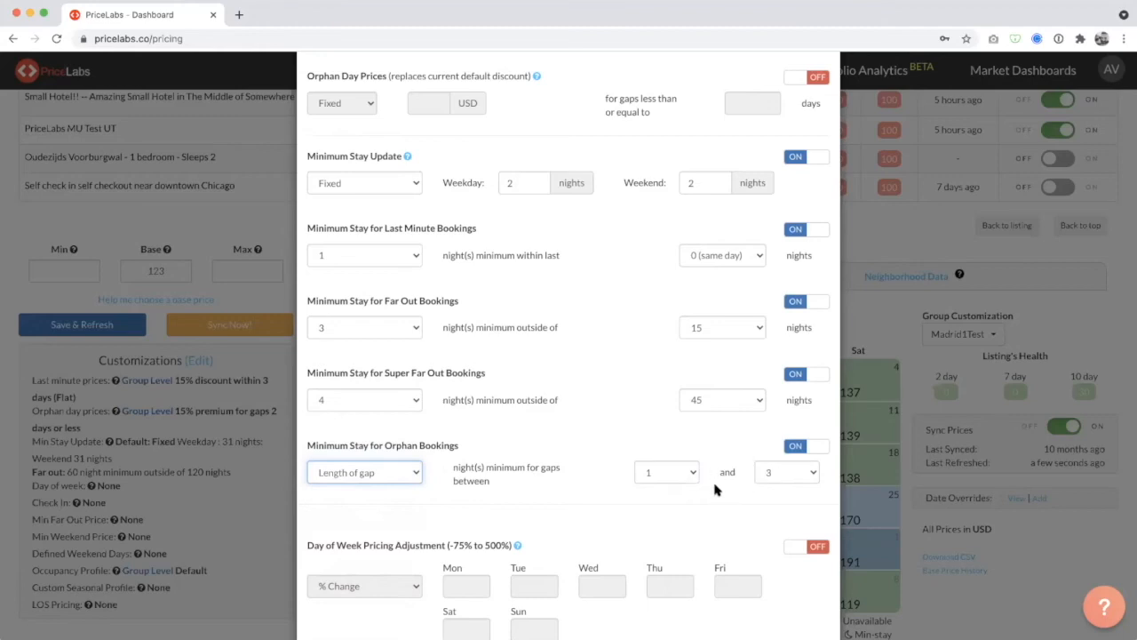
Try Length of gap - 1 for orphan gaps between 1 and 3 nights, and restore Length of gap.
left_click(395, 479)
left_click(368, 604)
left_click(394, 471)
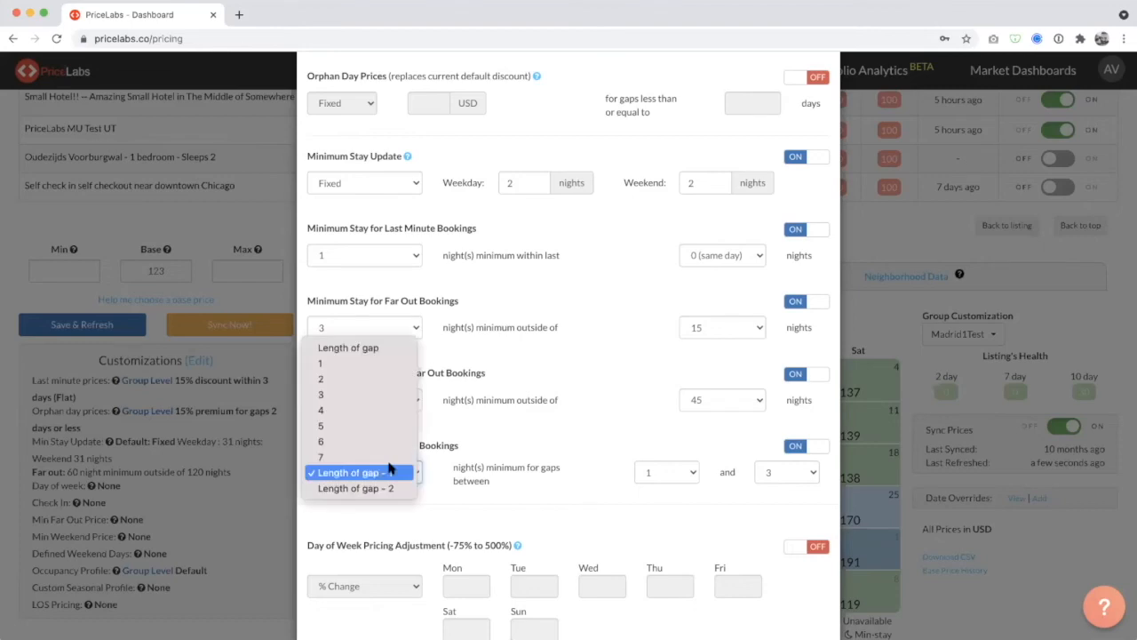
left_click(385, 349)
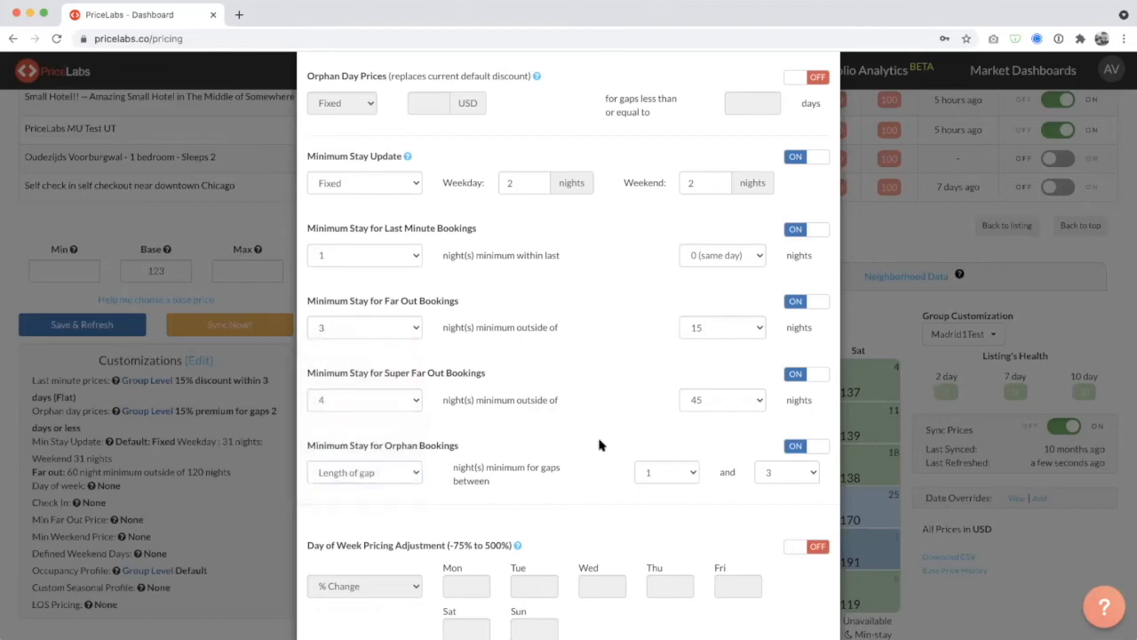
Review the configured minimum stay rules and the pricing and check-in customizations that follow them.
scroll(599, 444, "up", 3)
scroll(600, 445, "down", 4)
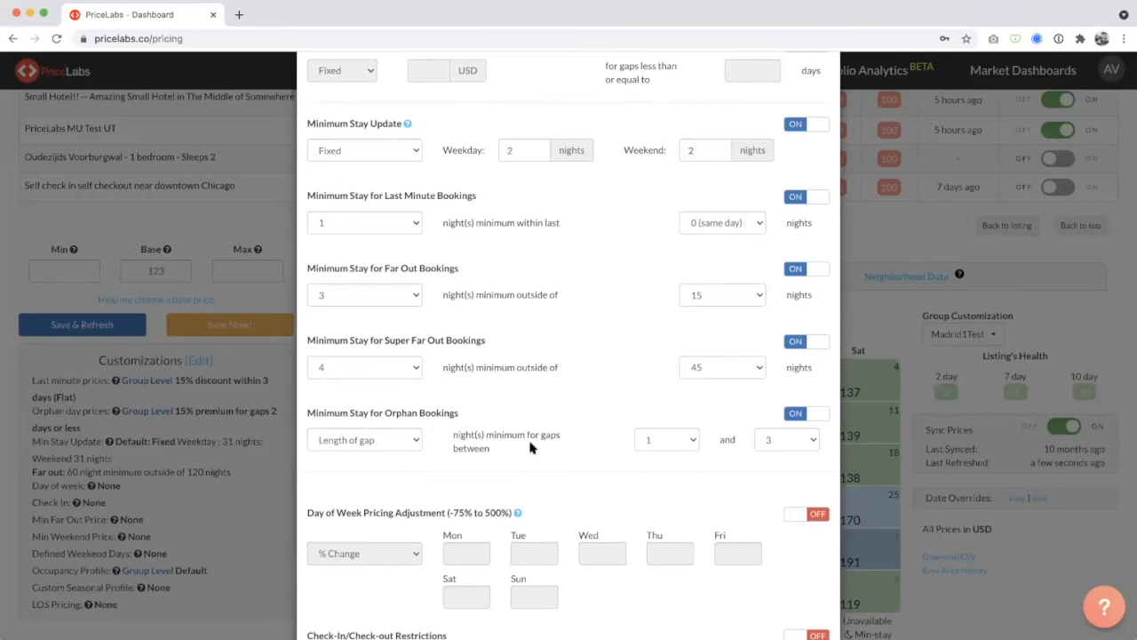
scroll(531, 447, "up", 4)
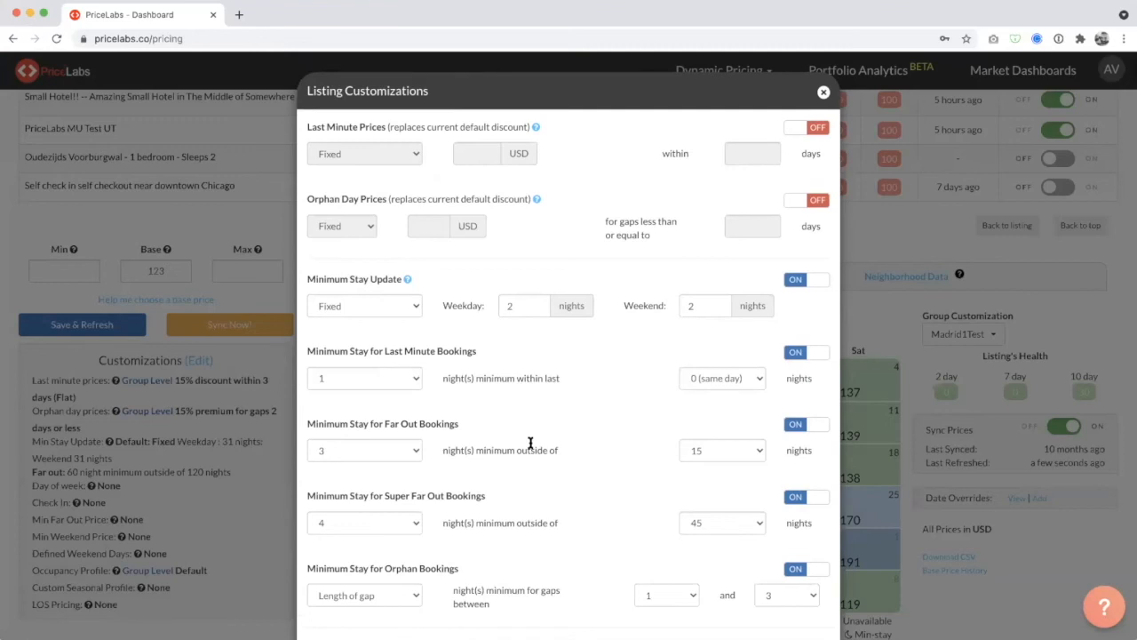
scroll(530, 442, "down", 2)
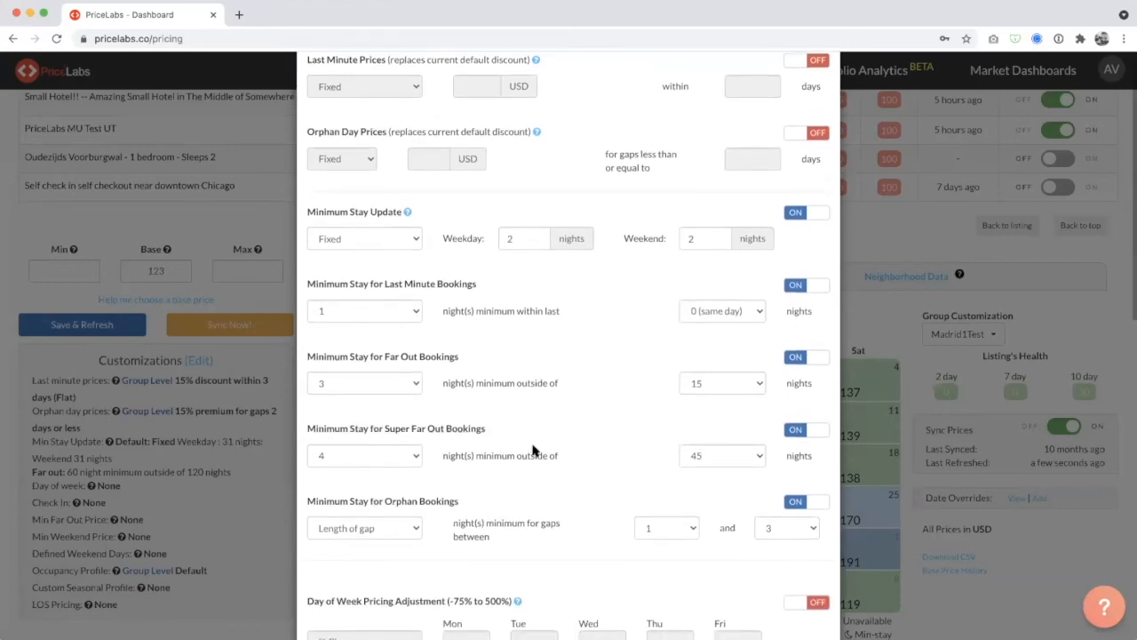
scroll(534, 450, "up", 2)
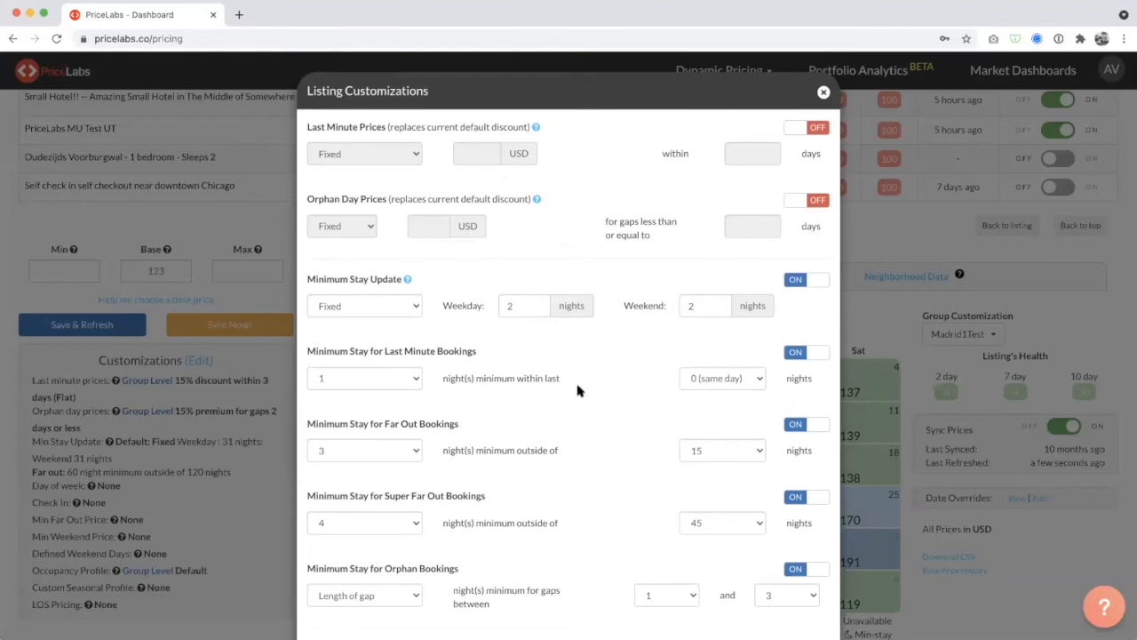
scroll(577, 390, "down", 5)
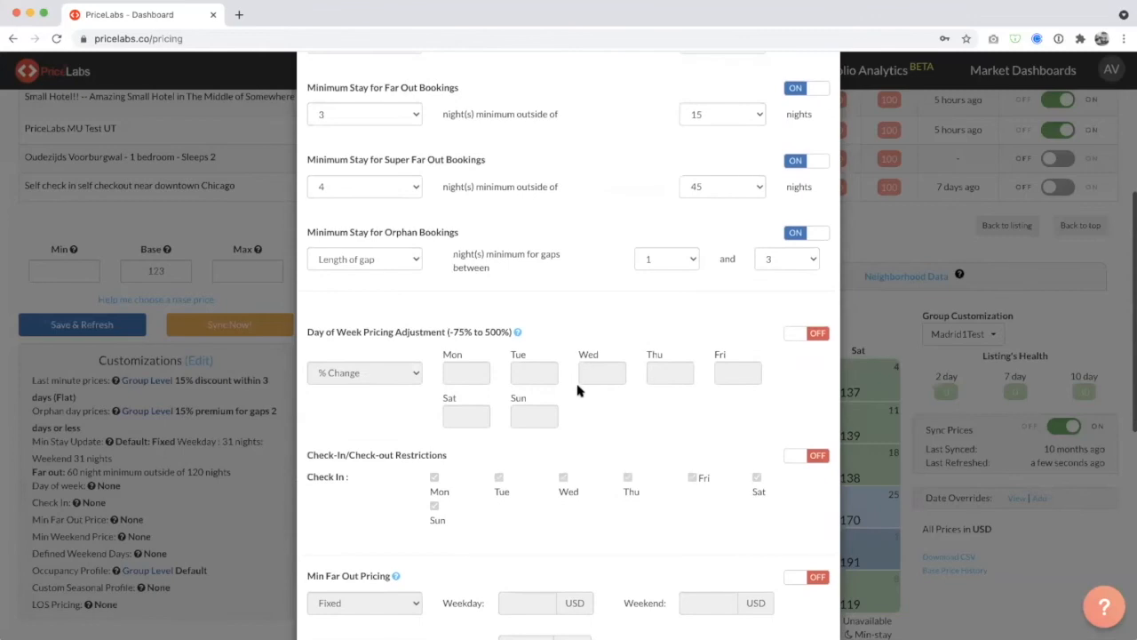
Try a -10% change for Thursday in the Day of Week Pricing Adjustment, and turn the adjustment back off.
scroll(602, 378, "down", 2)
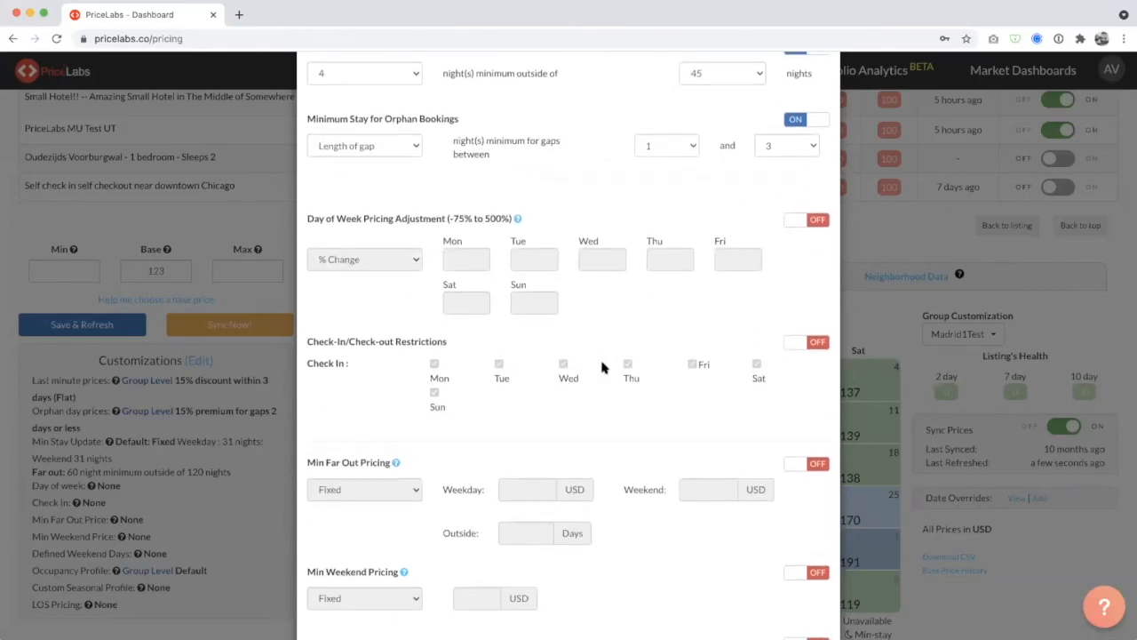
scroll(602, 367, "down", 1)
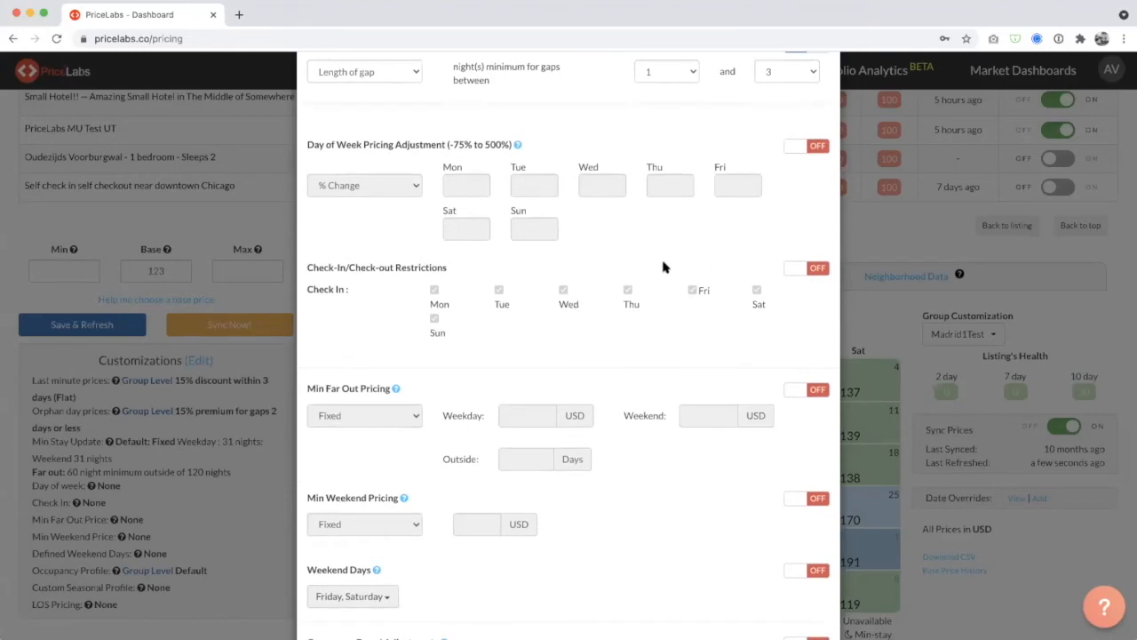
scroll(691, 185, "up", 1)
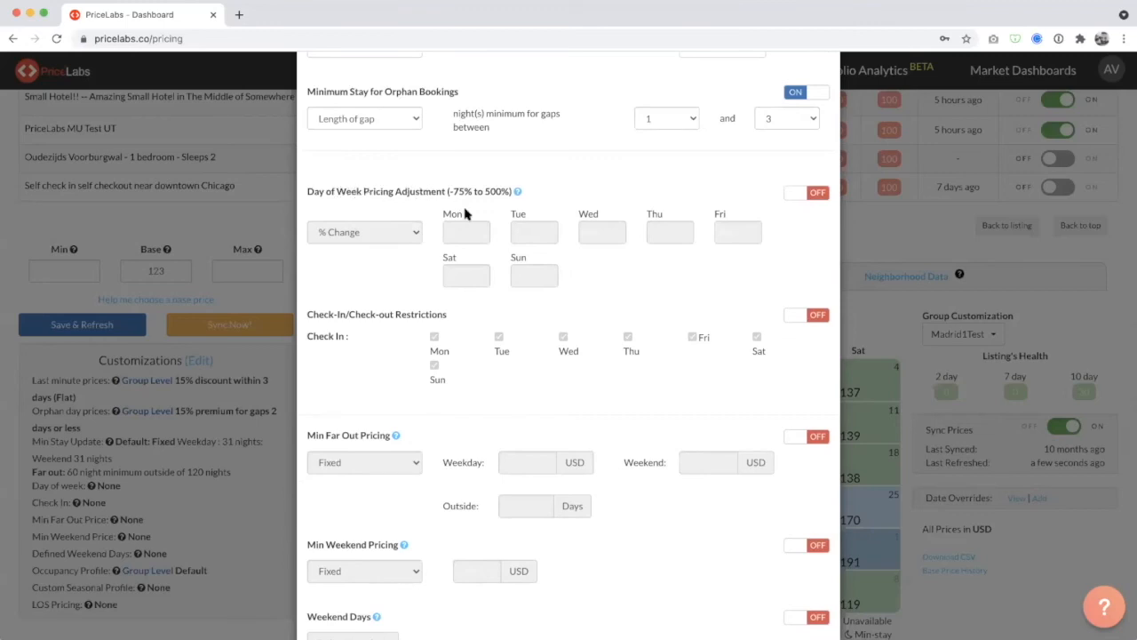
left_click(811, 199)
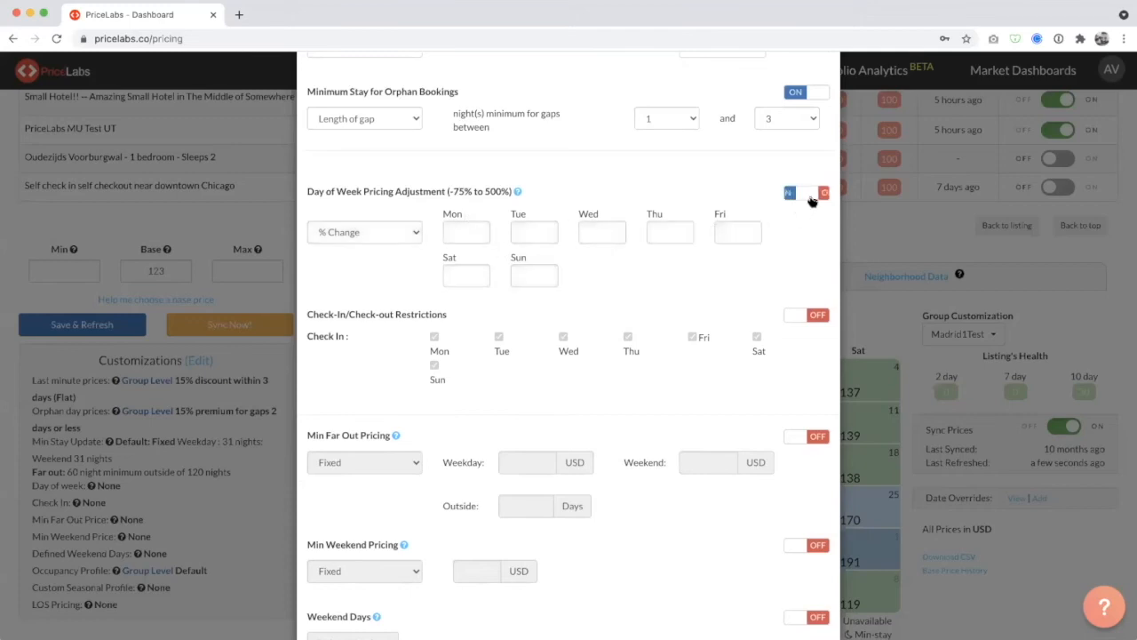
left_click(810, 199)
left_click(810, 199)
left_click(675, 234)
type("-10")
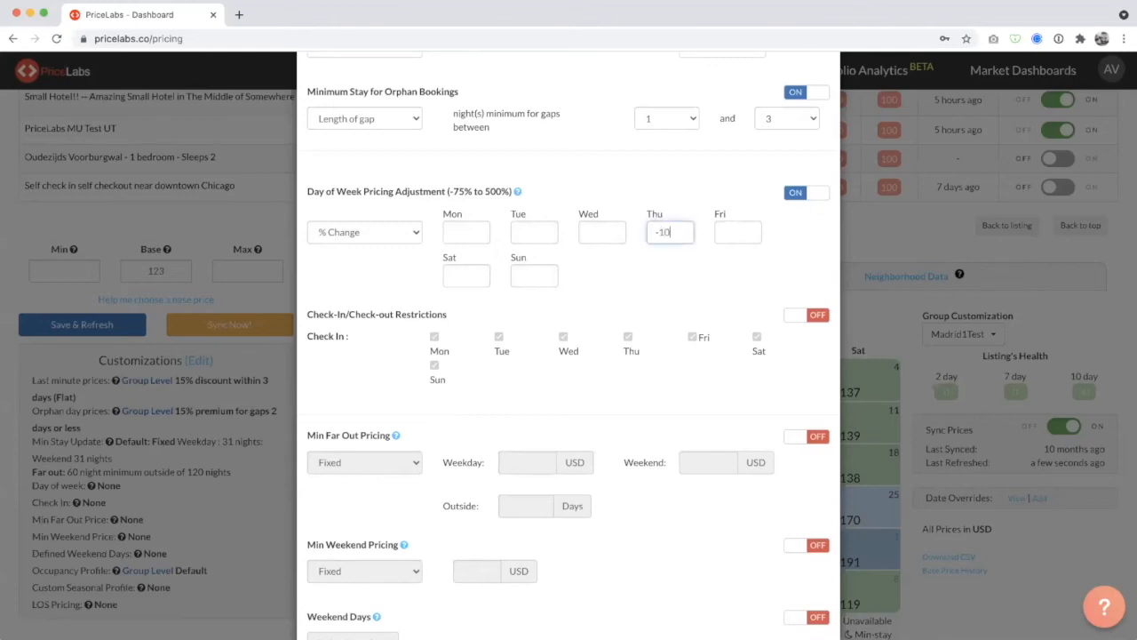
left_click(646, 284)
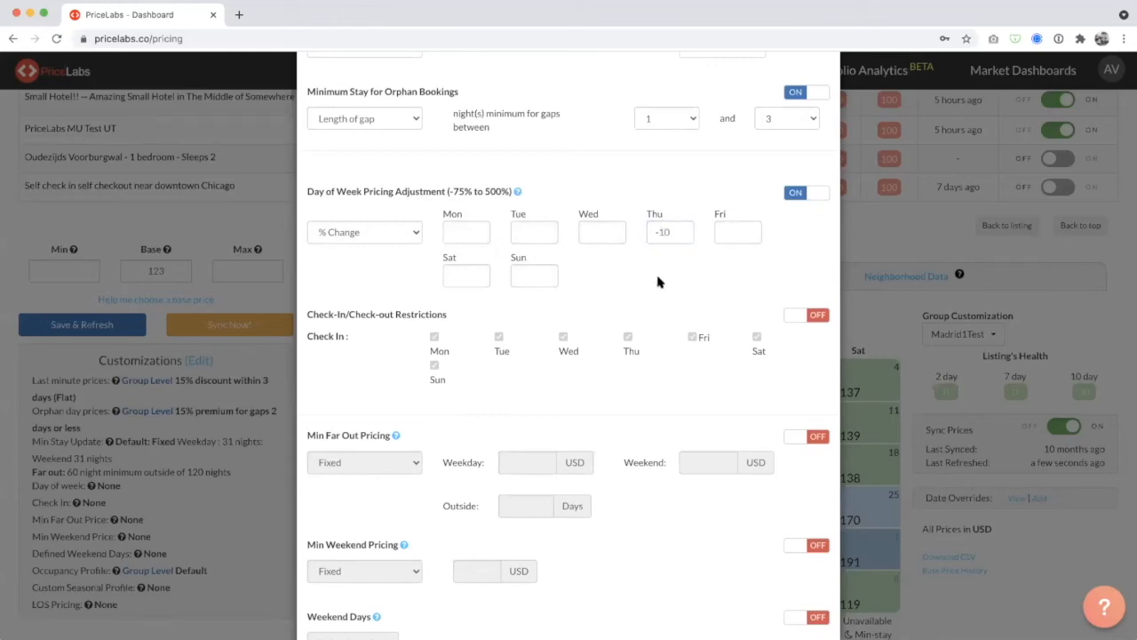
left_click(809, 199)
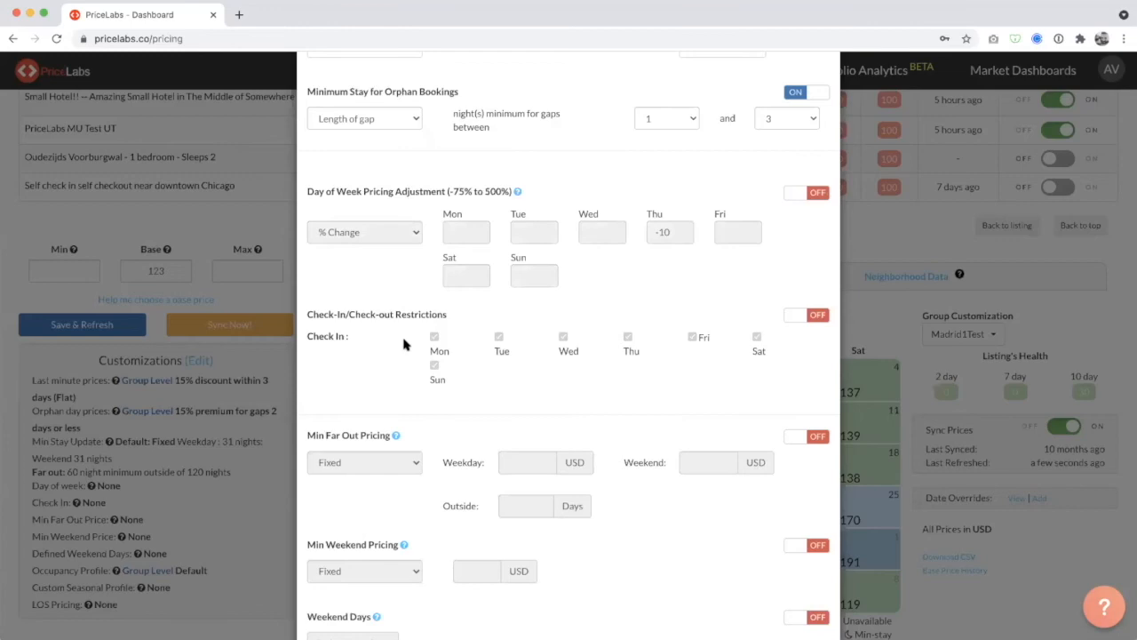
Review the weekdays available for check-in under Check-In/Check-out Restrictions.
scroll(601, 261, "down", 3)
left_click_drag(430, 197, 761, 201)
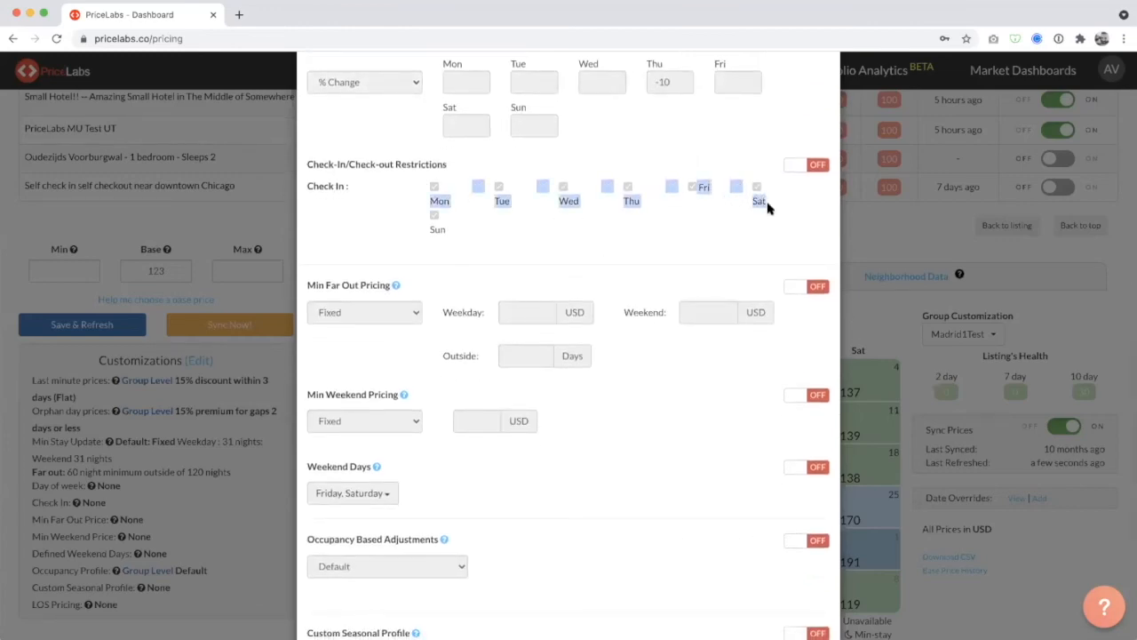
left_click(754, 221)
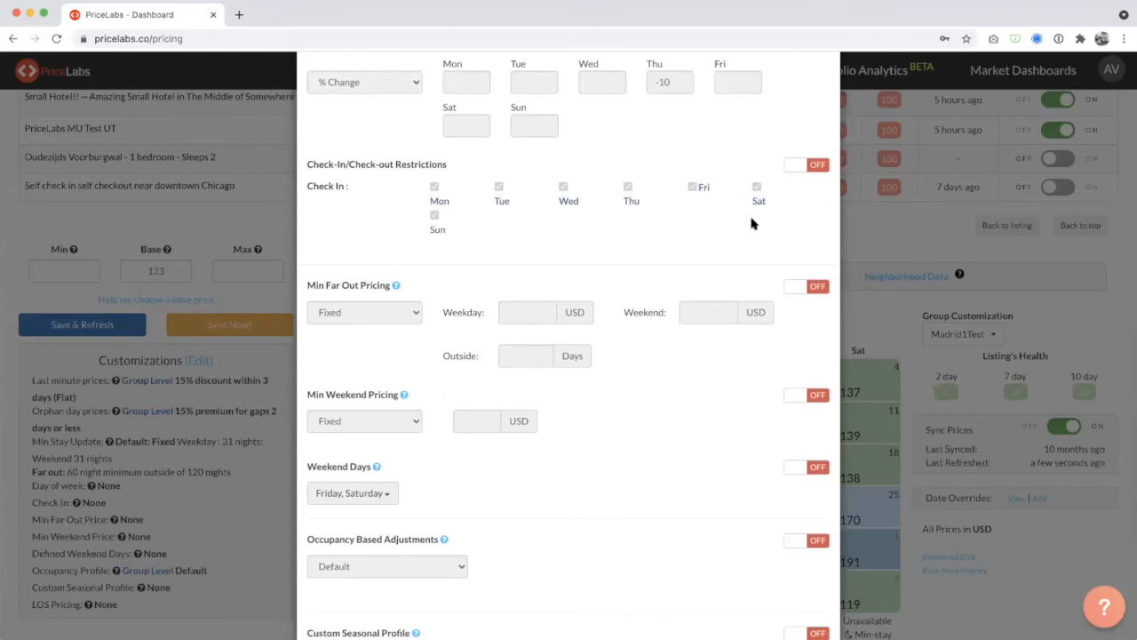
Try enabling Min Far Out Pricing, leave the customizations unsaved and set the listing's minimum price to 50.
scroll(653, 342, "down", 2)
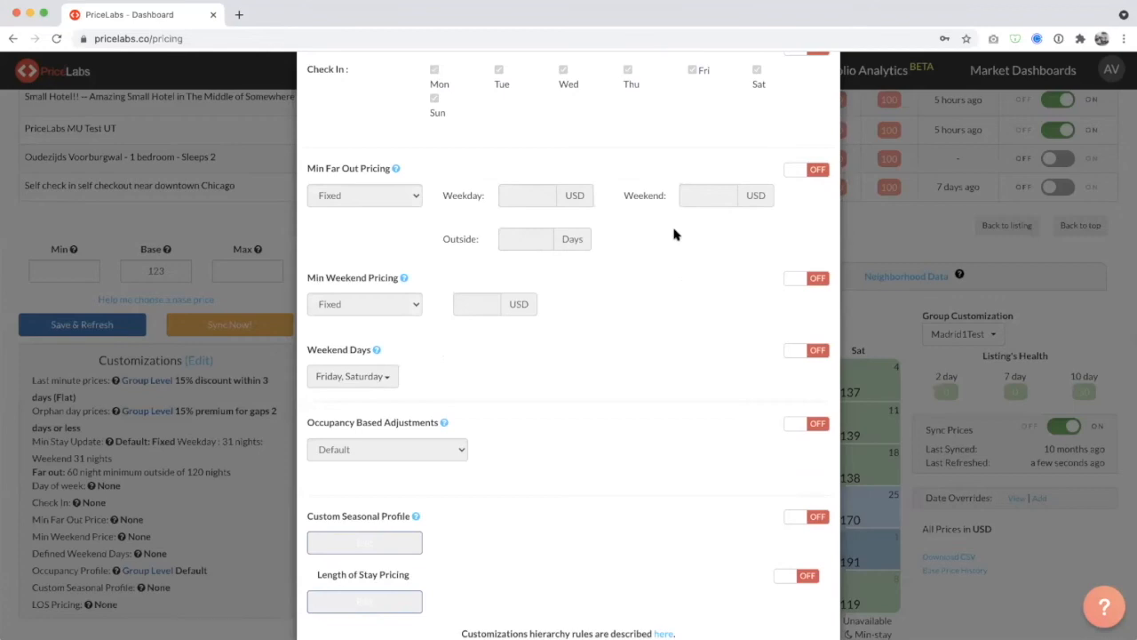
left_click(823, 172)
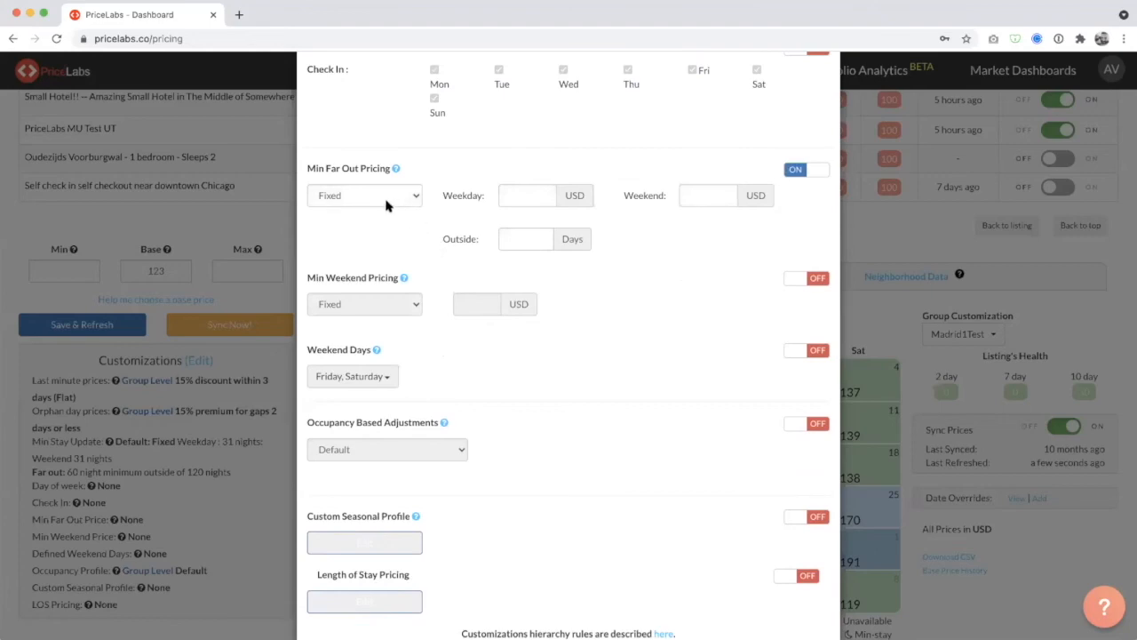
left_click(74, 270)
left_click(73, 270)
type("50")
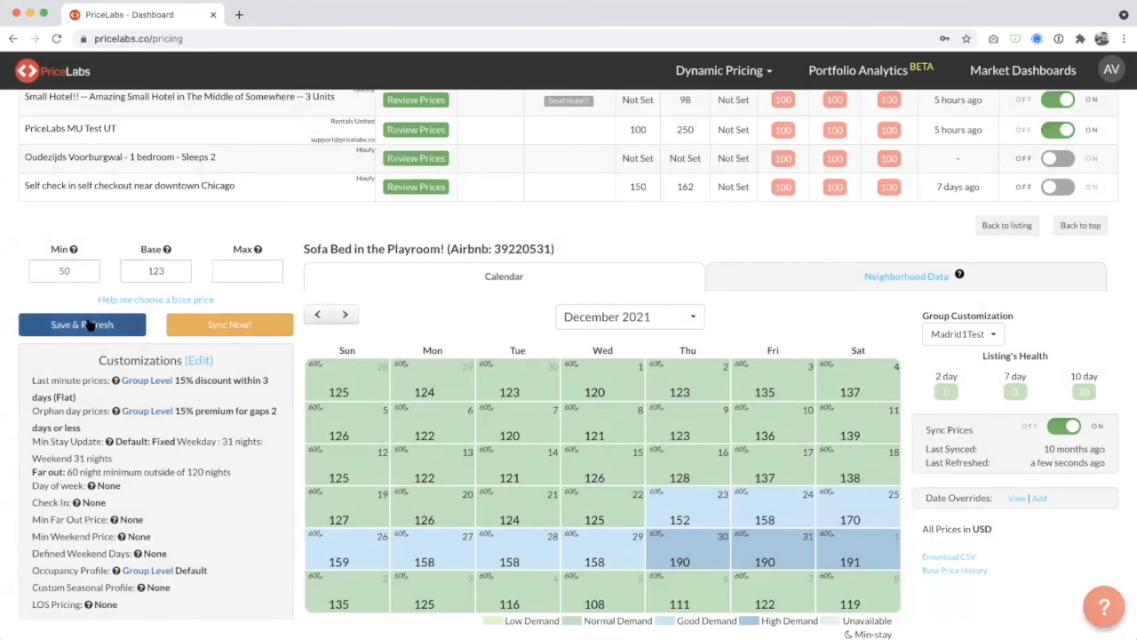
Enable fixed Min Far Out Pricing outside 7 days, with 54 USD on weekdays and 56 USD on weekends.
left_click(194, 362)
scroll(498, 307, "down", 10)
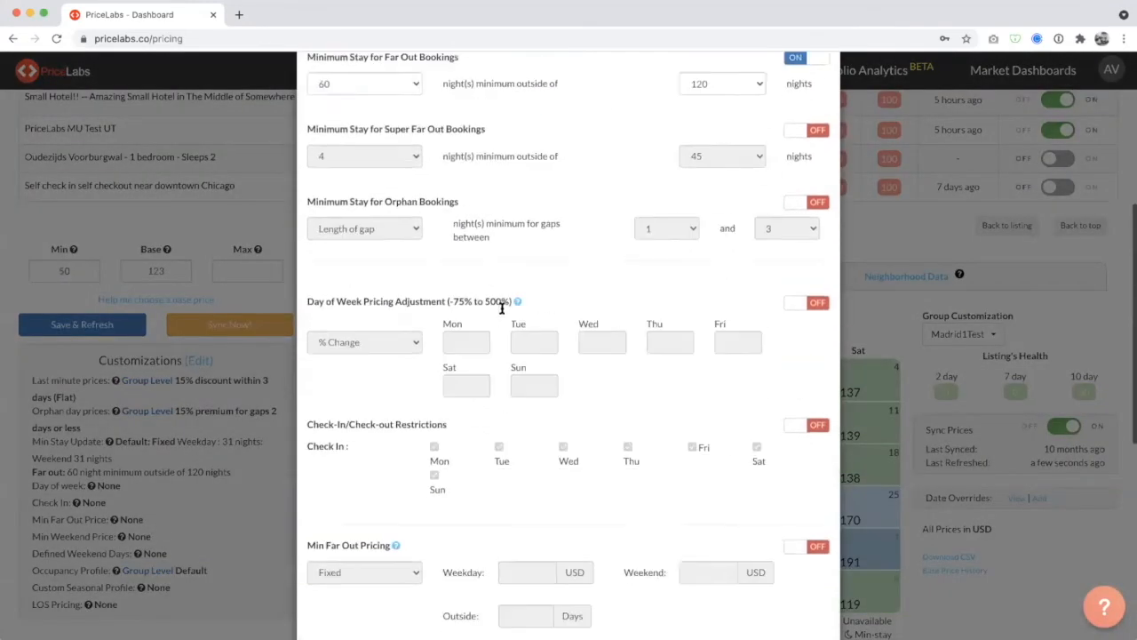
scroll(501, 313, "down", 2)
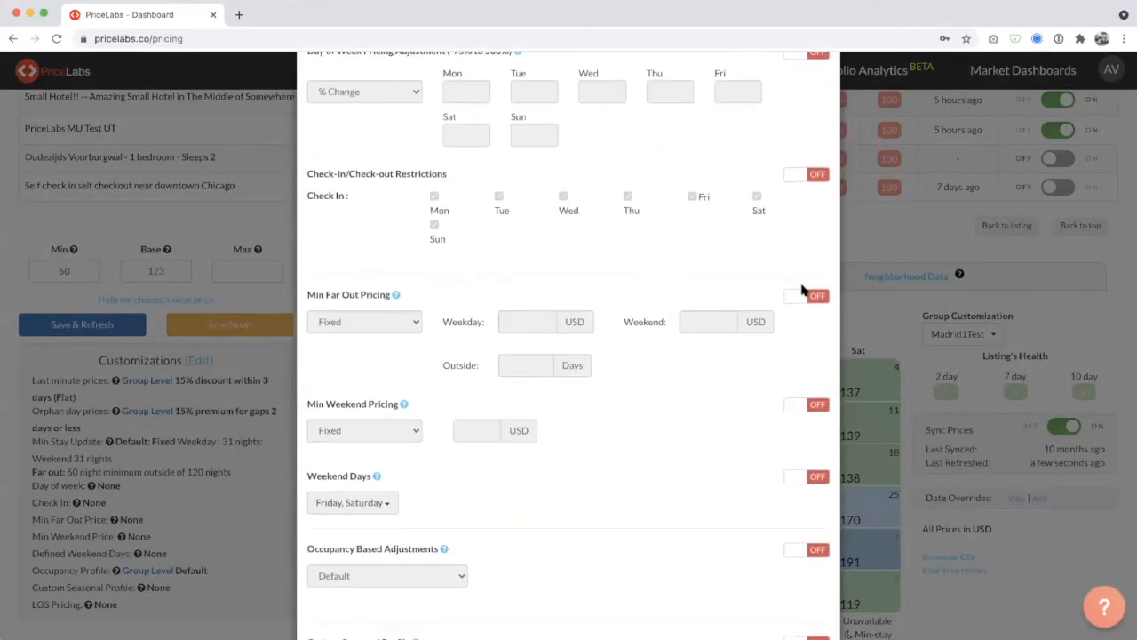
left_click(807, 299)
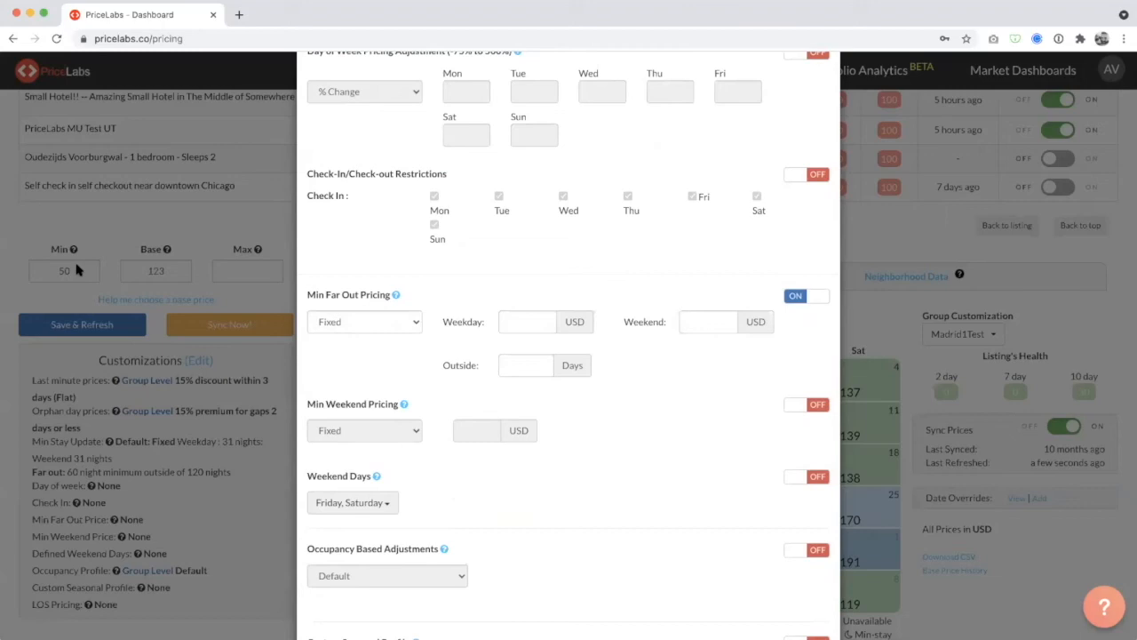
left_click(534, 374)
type("7")
left_click(520, 320)
type("54")
left_click(694, 321)
type("56")
Review the far out weekday and weekend minimums, set the outside period to 2 days, and leave the customizations unsaved.
left_click(655, 370)
left_click(534, 321)
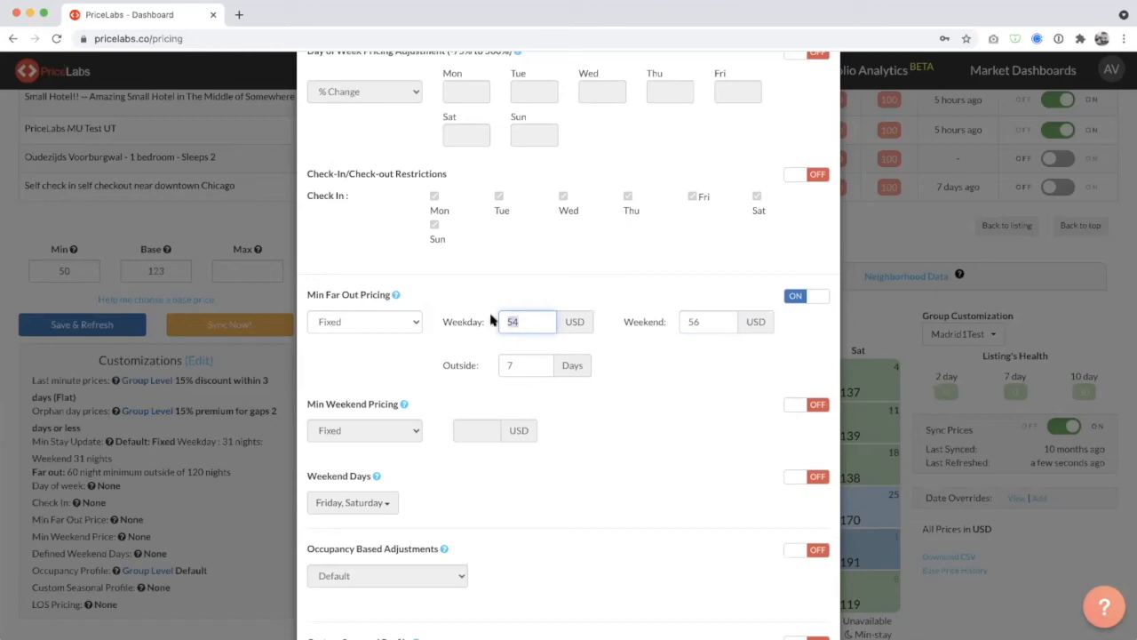
left_click_drag(525, 322, 503, 322)
left_click_drag(712, 322, 672, 323)
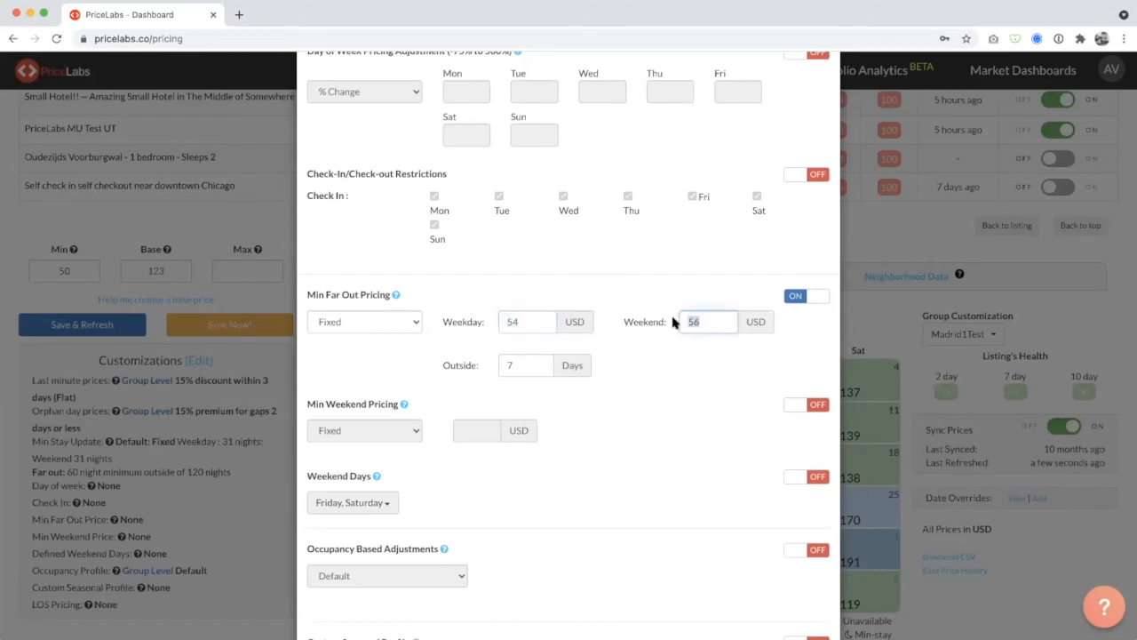
left_click(631, 364)
left_click(528, 367)
key("BackSpace")
type("2")
left_click(597, 410)
left_click(245, 317)
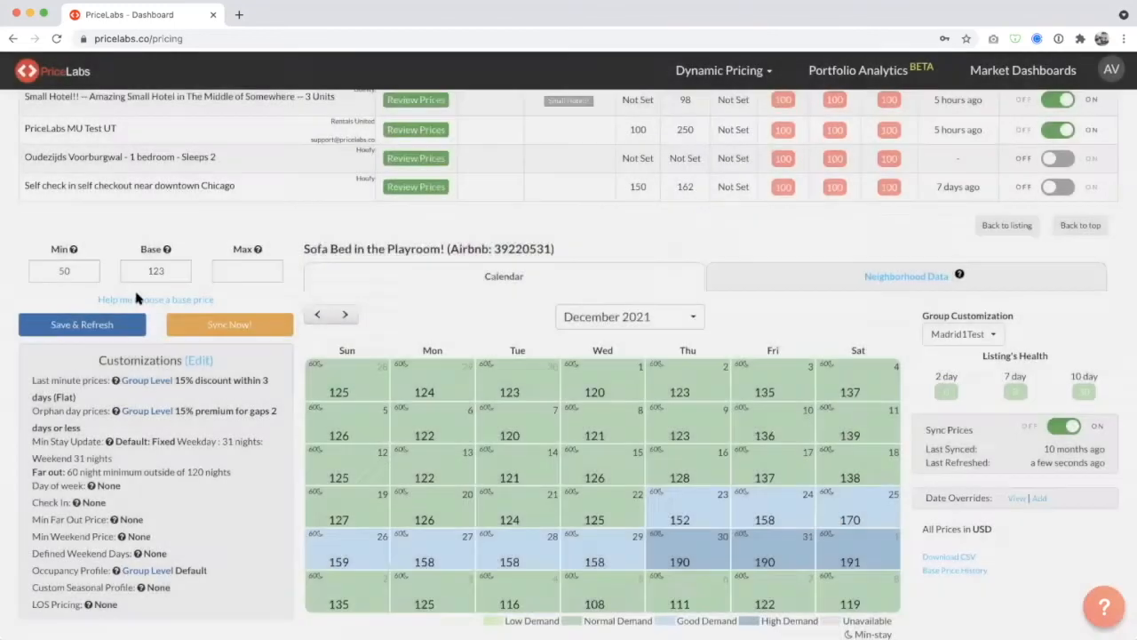
Set the listing's minimum price to 45.
left_click(83, 263)
key("shift+Right")
key("shift+Right")
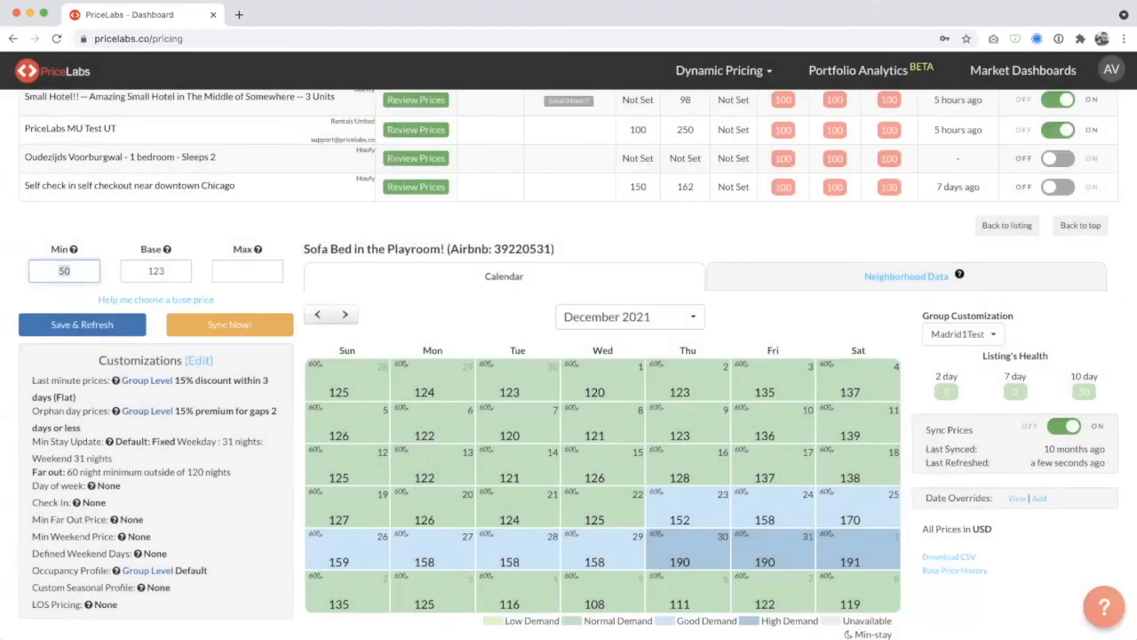
type("45")
Reopen the listing customizations and enable Min Far Out Pricing for dates outside 2 days.
left_click(196, 361)
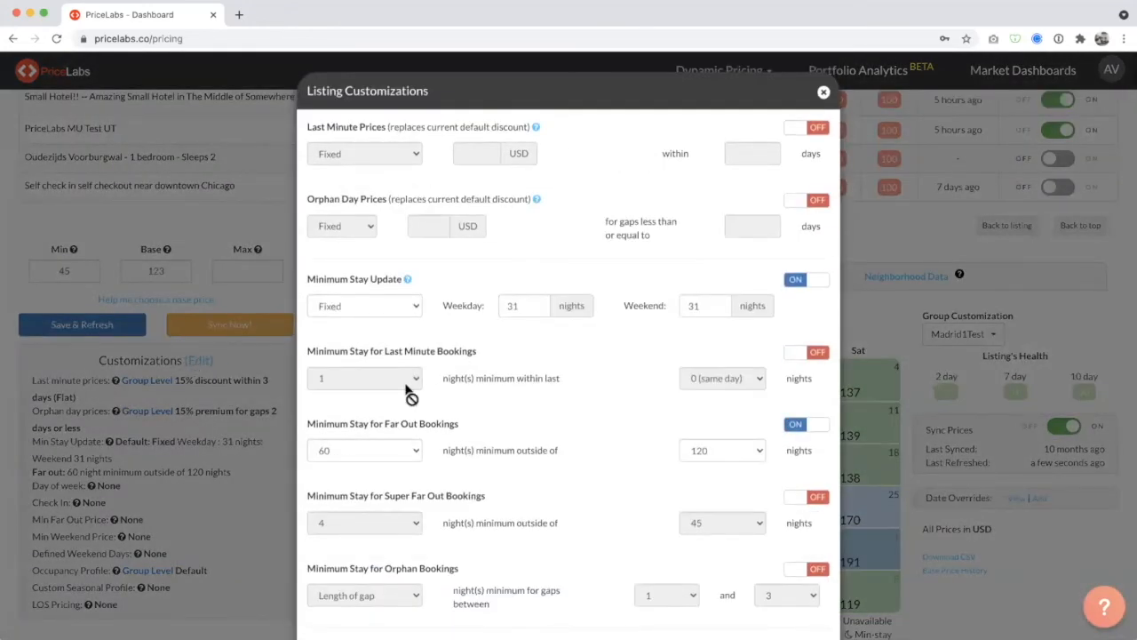
scroll(411, 391, "down", 10)
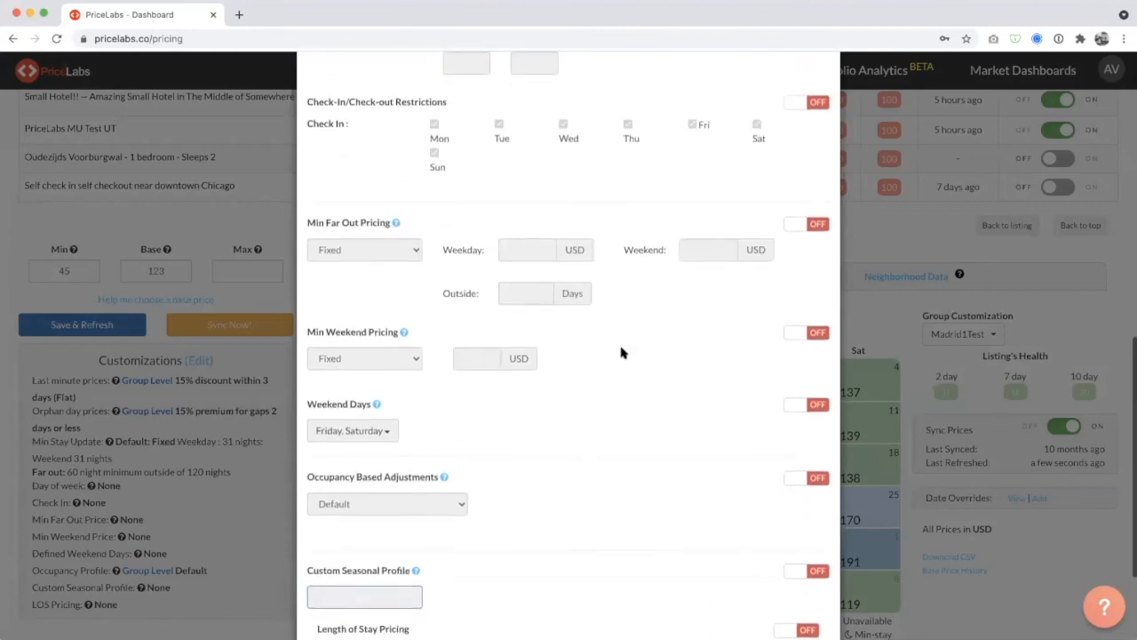
scroll(621, 352, "up", 5)
scroll(621, 353, "down", 6)
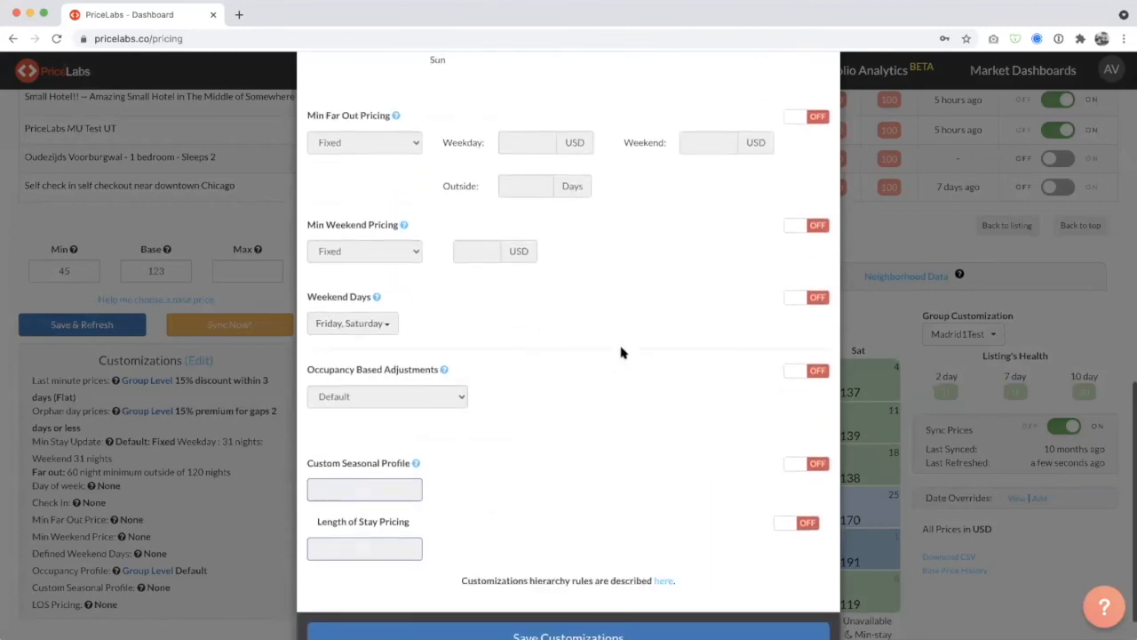
scroll(622, 353, "up", 2)
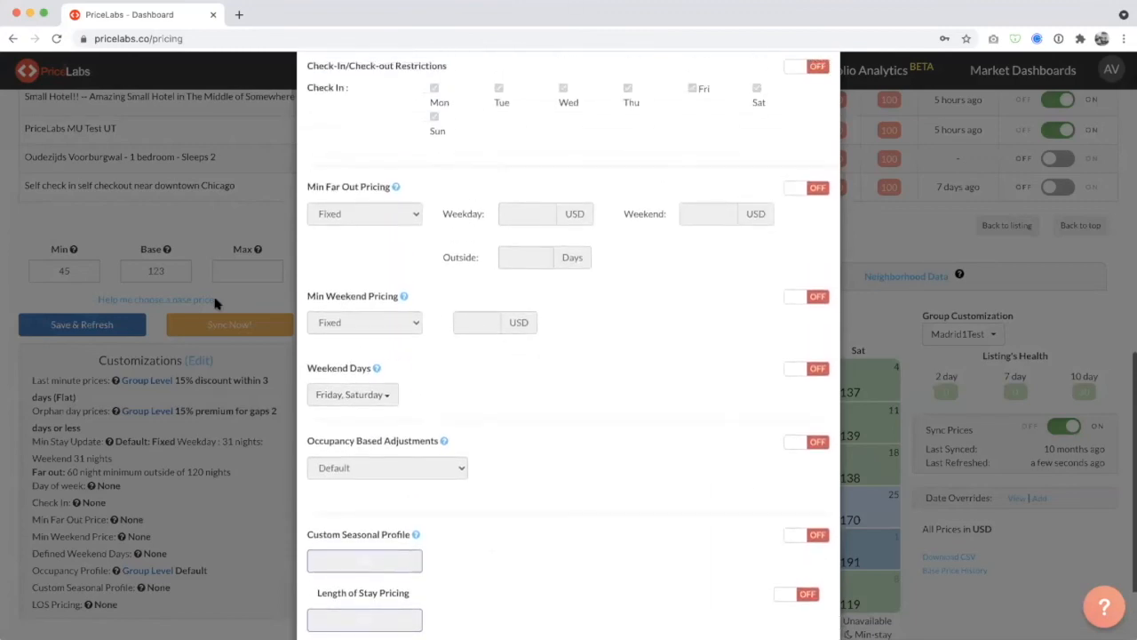
left_click(817, 187)
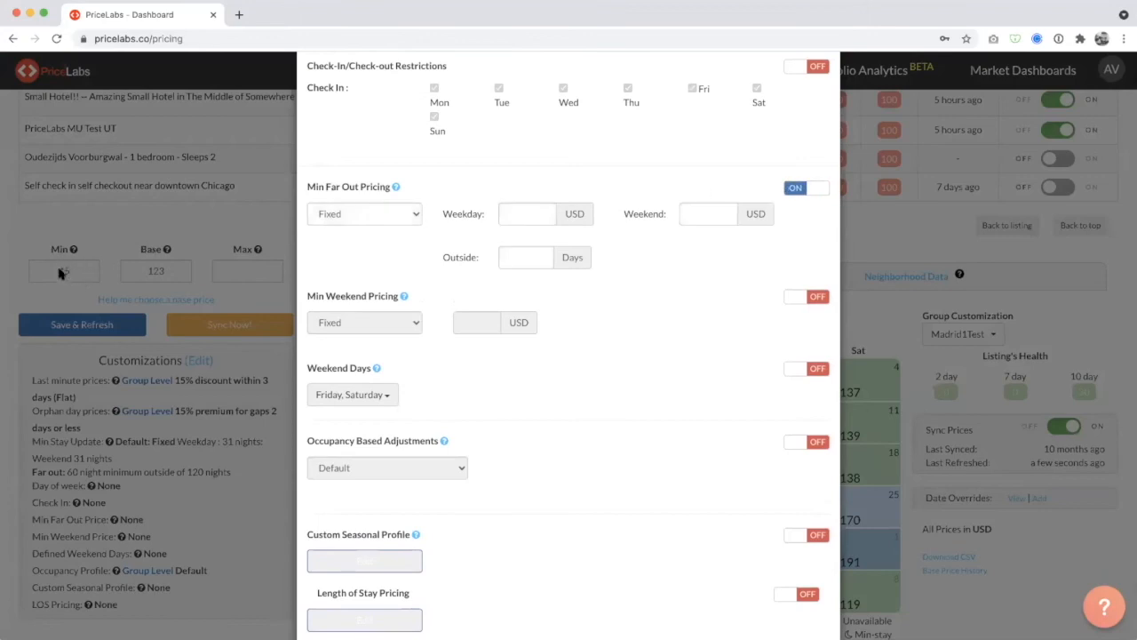
left_click(516, 258)
type("2")
Set the fixed far out minimum prices to 50 USD for weekdays and 55 USD for weekends.
left_click(520, 221)
type("50")
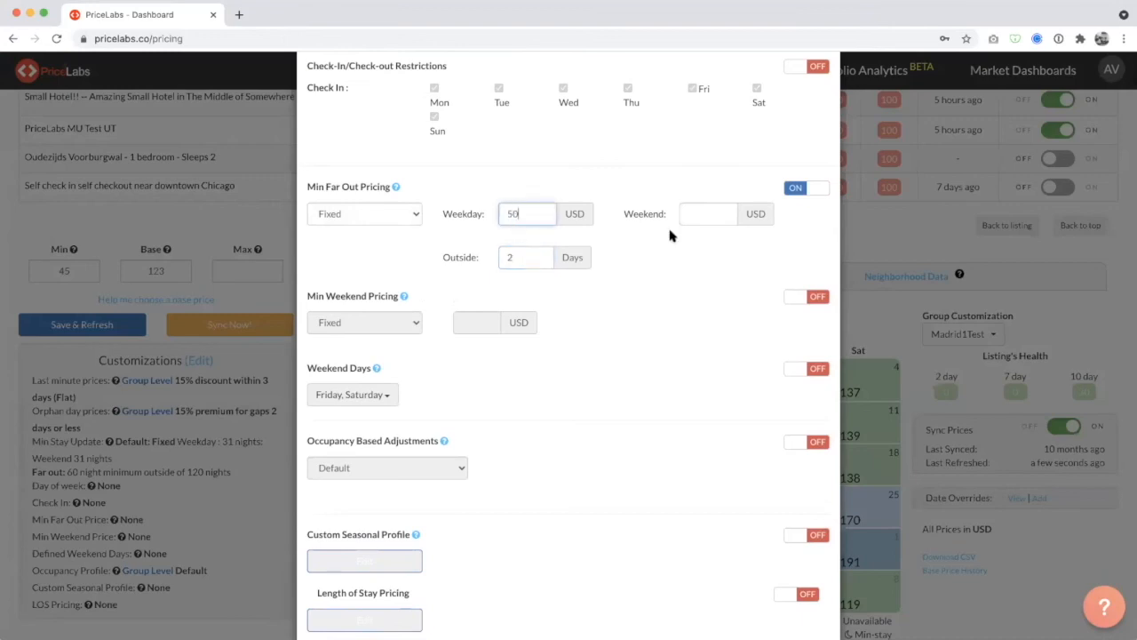
left_click(693, 219)
type("55")
left_click(531, 257)
left_click_drag(524, 215, 501, 216)
left_click(620, 309)
Enable Min Weekend Pricing as a 67% change on min price.
left_click(807, 298)
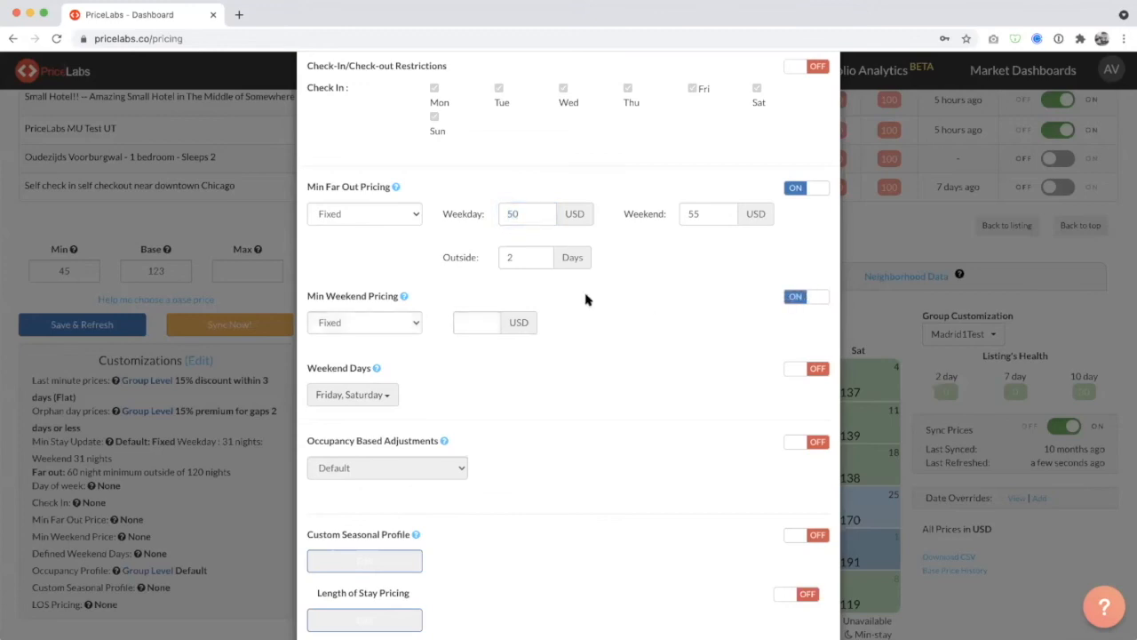
left_click(365, 323)
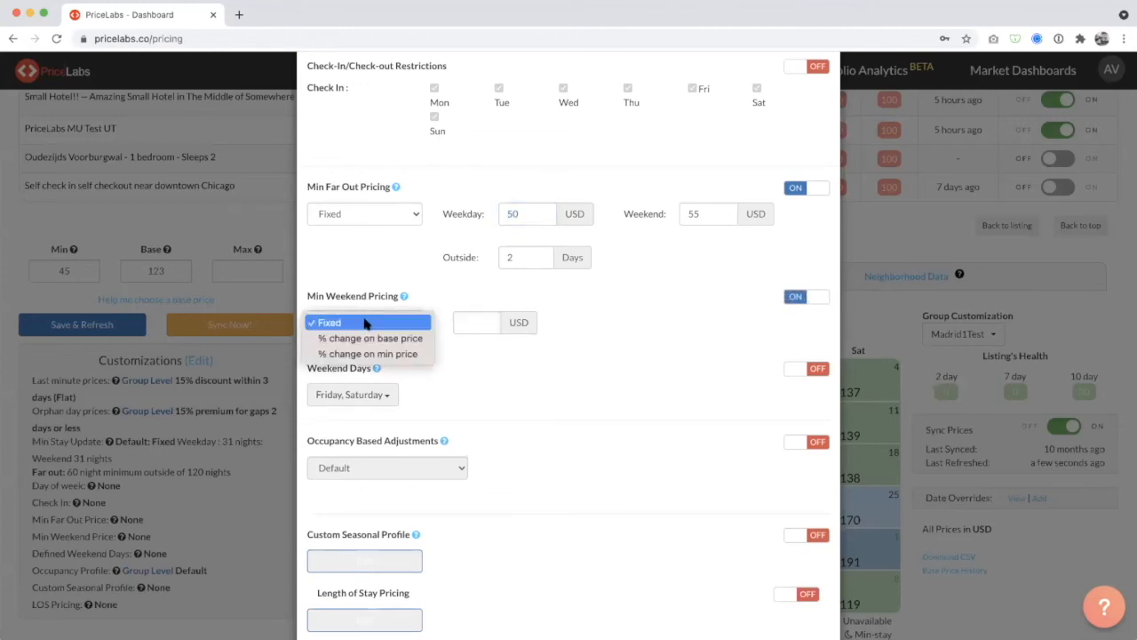
left_click(503, 370)
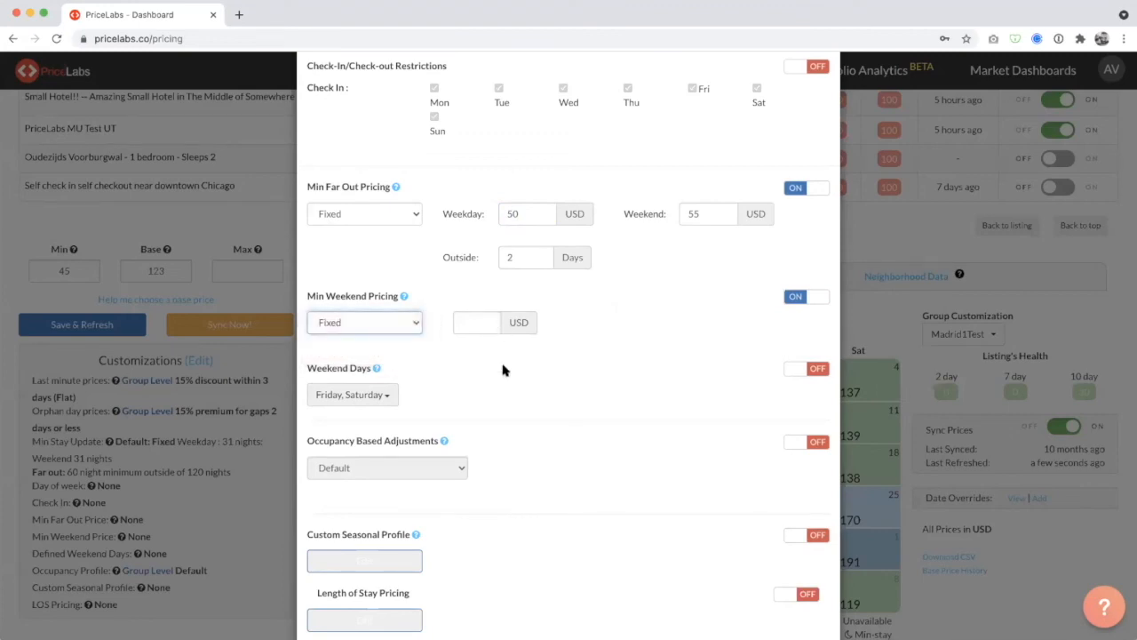
left_click(389, 327)
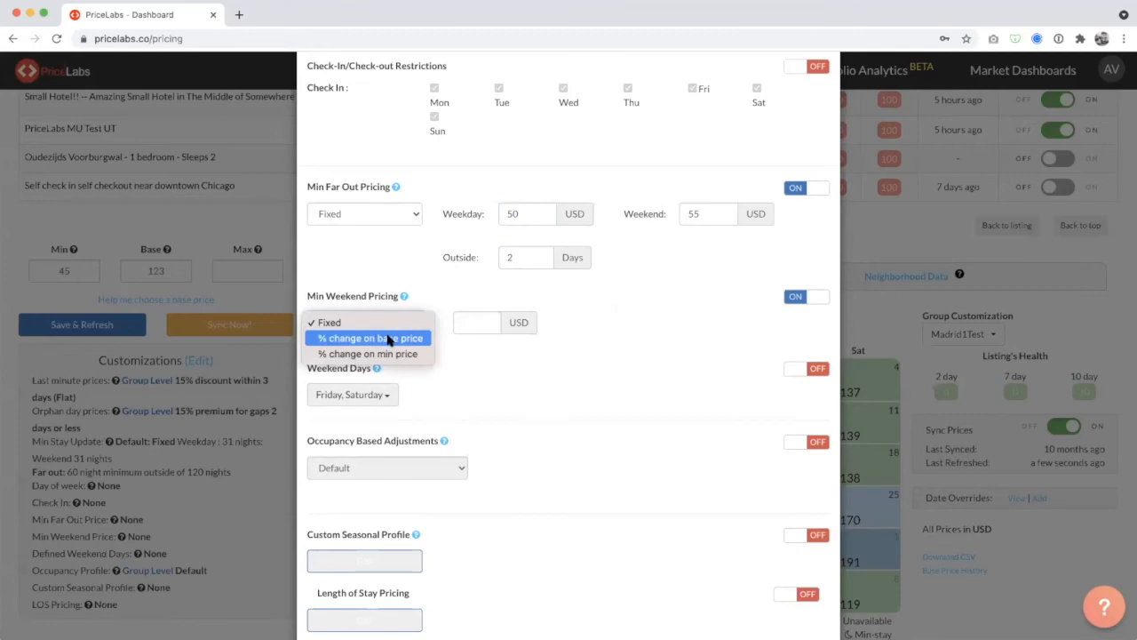
left_click(386, 354)
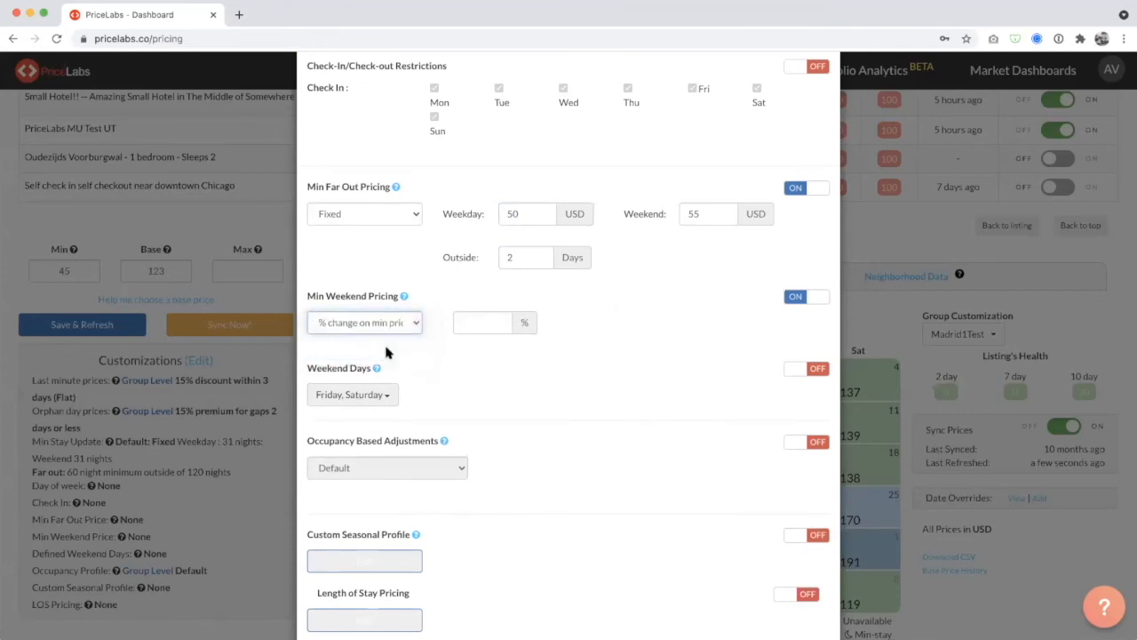
left_click(487, 322)
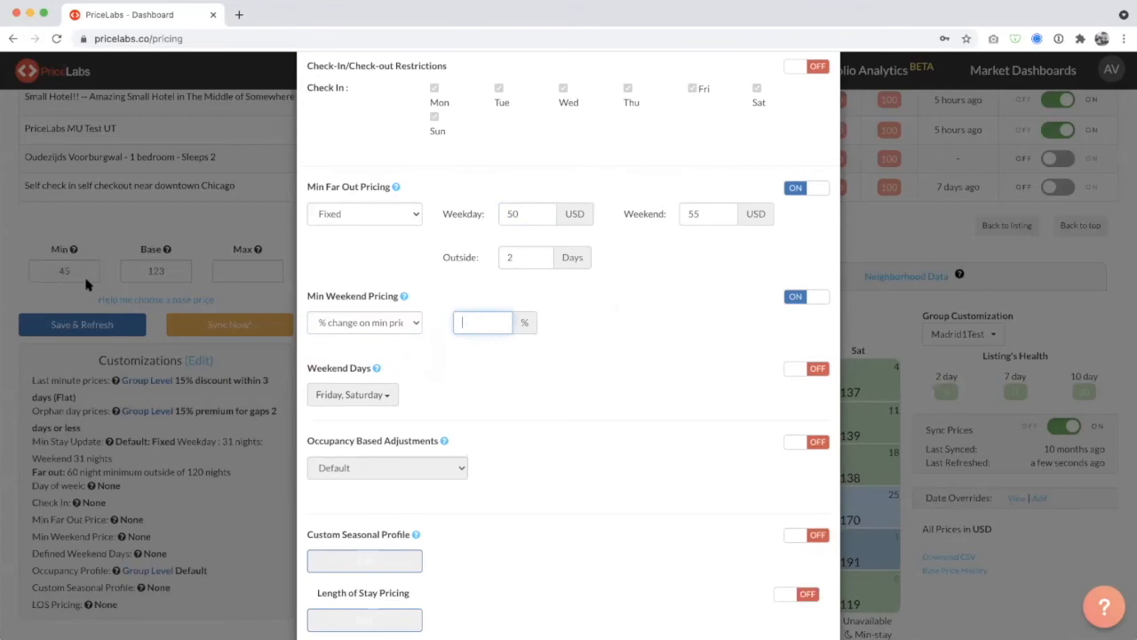
left_click(480, 332)
left_click(484, 328)
type("67")
Switch Min Weekend Pricing to a fixed amount of 67 USD.
left_click(393, 323)
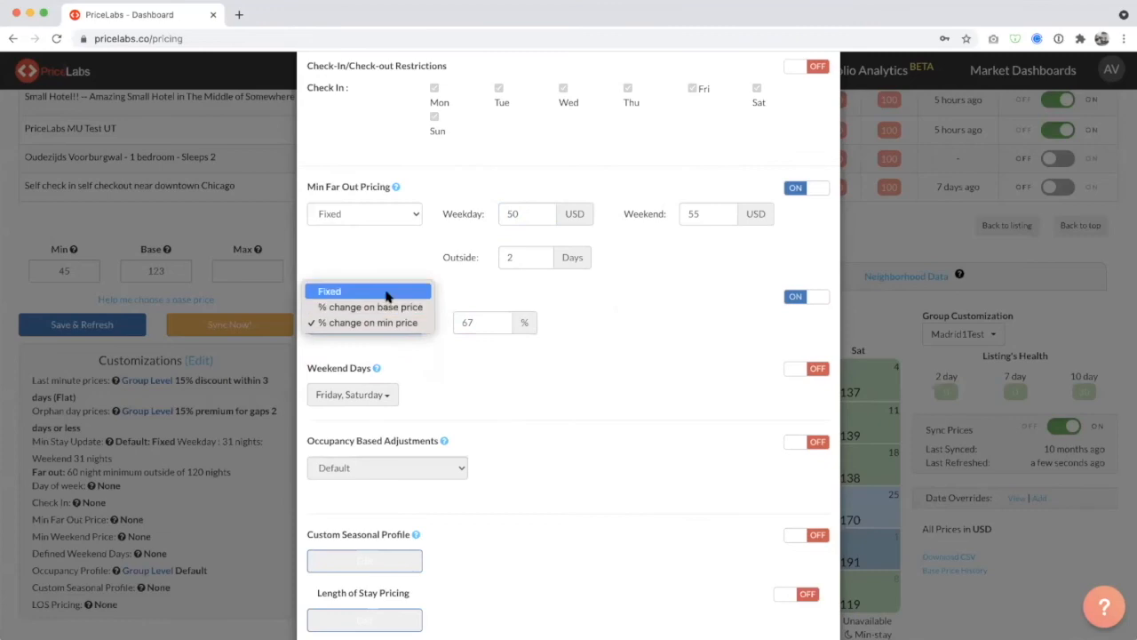
left_click(476, 313)
left_click(487, 325)
type("67")
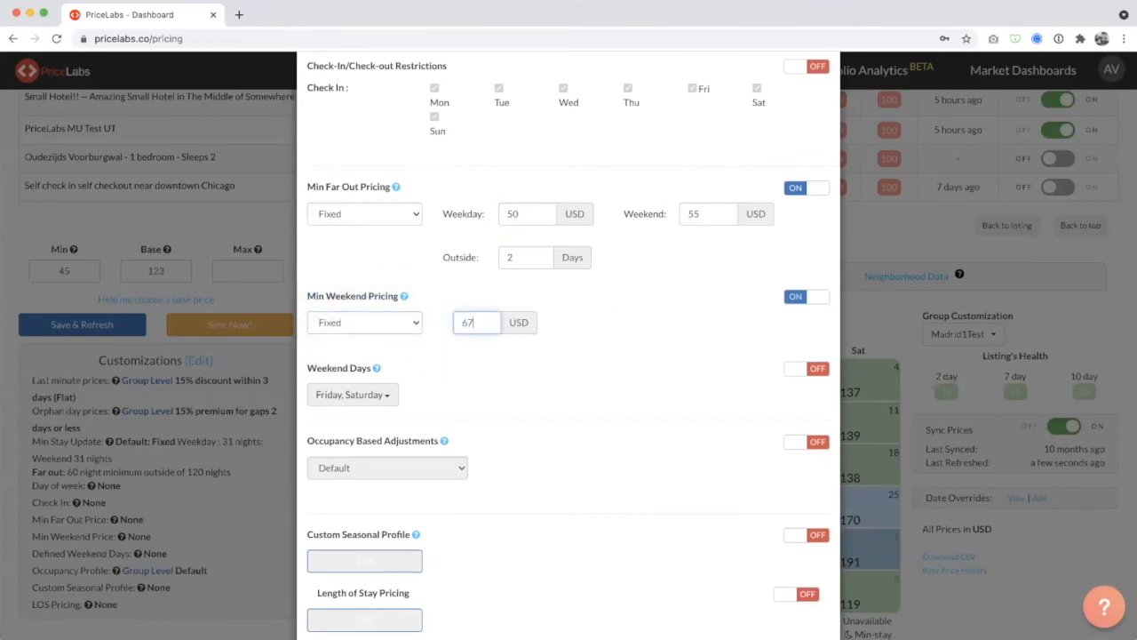
left_click(560, 350)
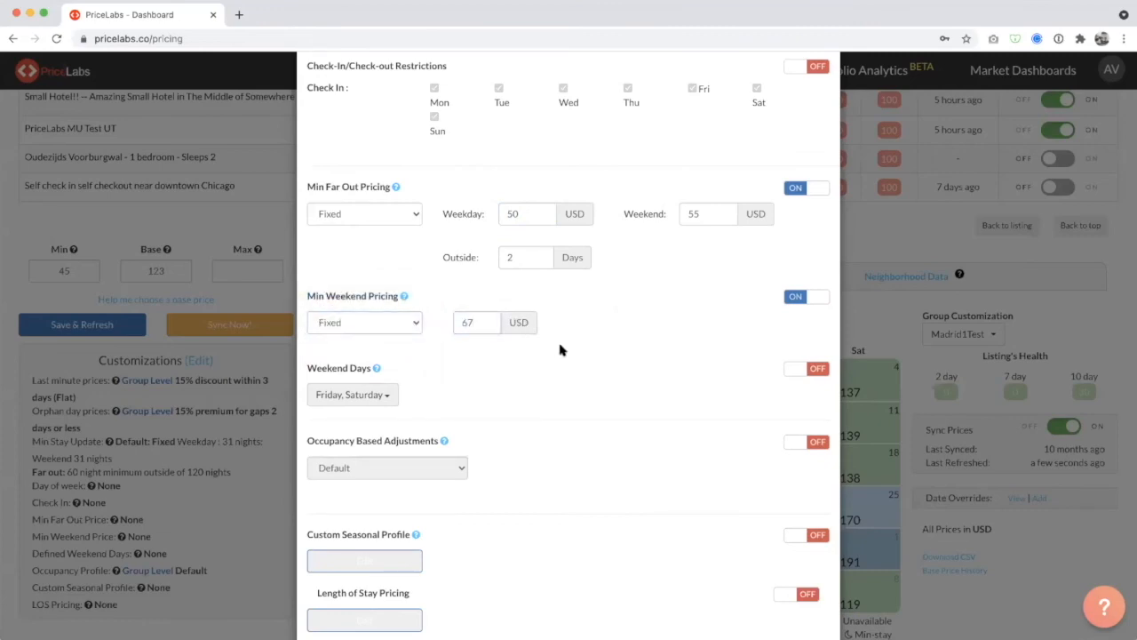
Try the custom Weekend Days setting by viewing its weekday choices, and turn it back off.
left_click(812, 369)
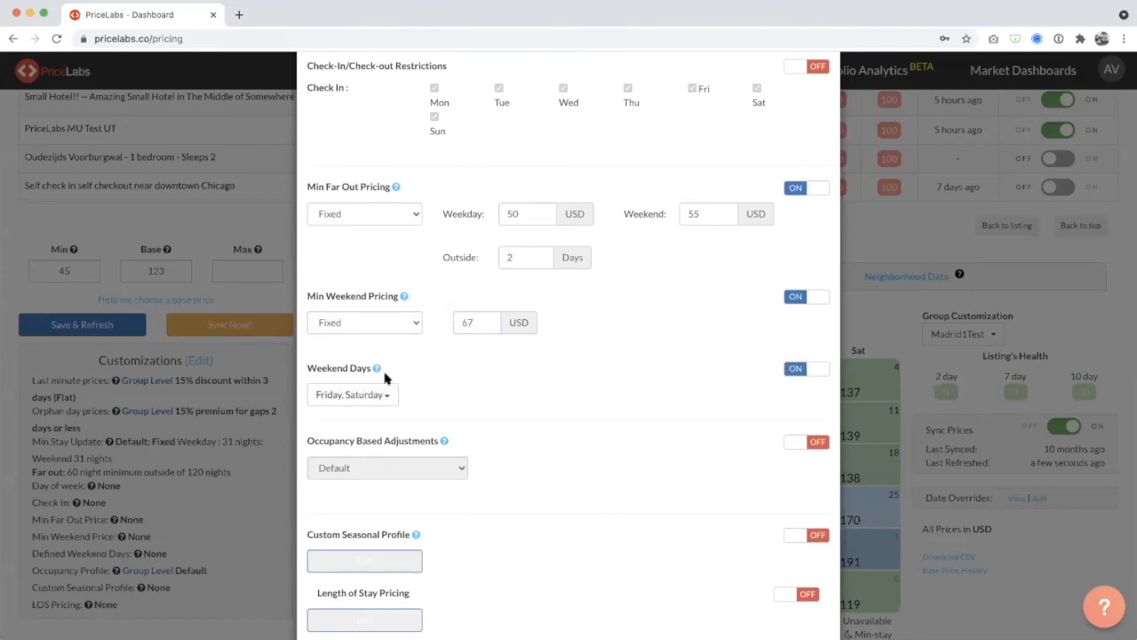
left_click(358, 396)
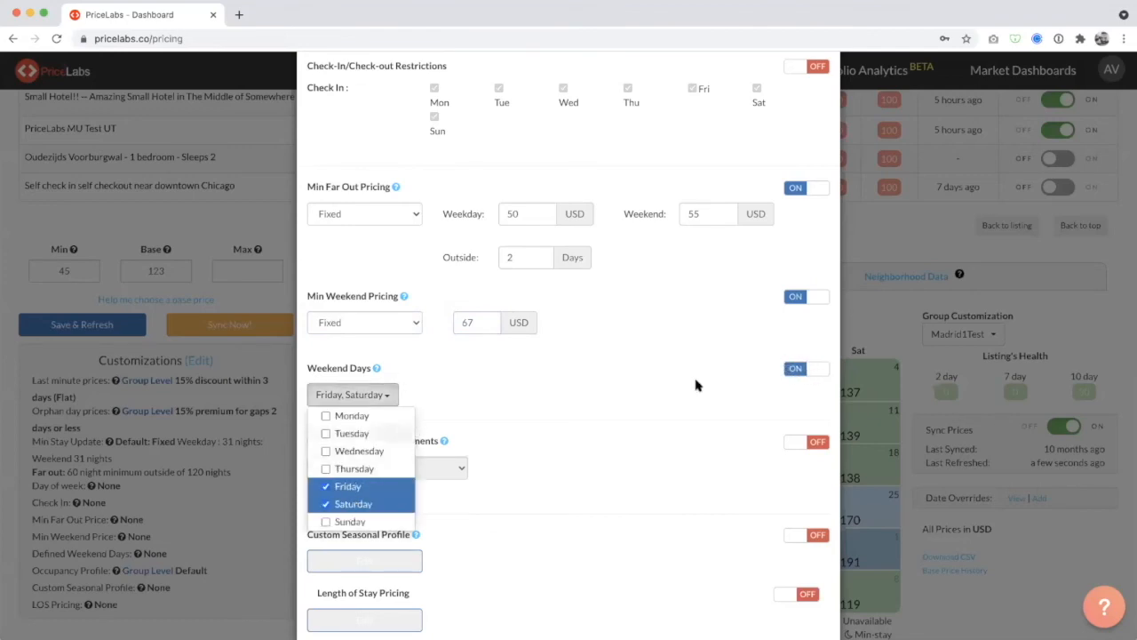
left_click(799, 376)
left_click(798, 375)
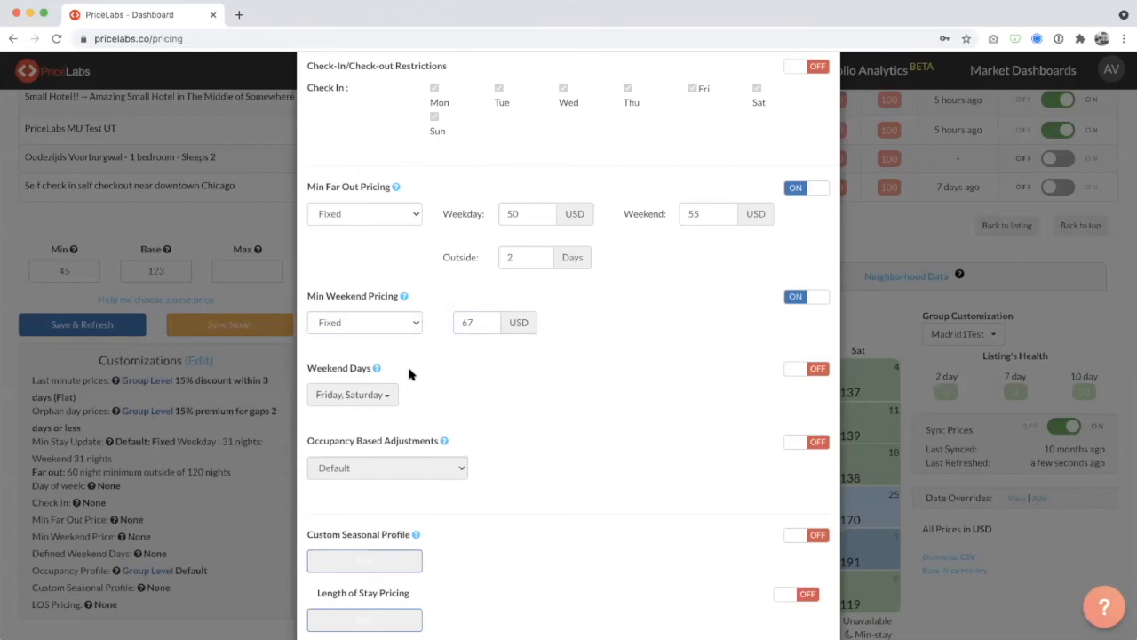
Turn off the Min Weekend Pricing and Min Far Out Pricing customizations.
left_click(815, 299)
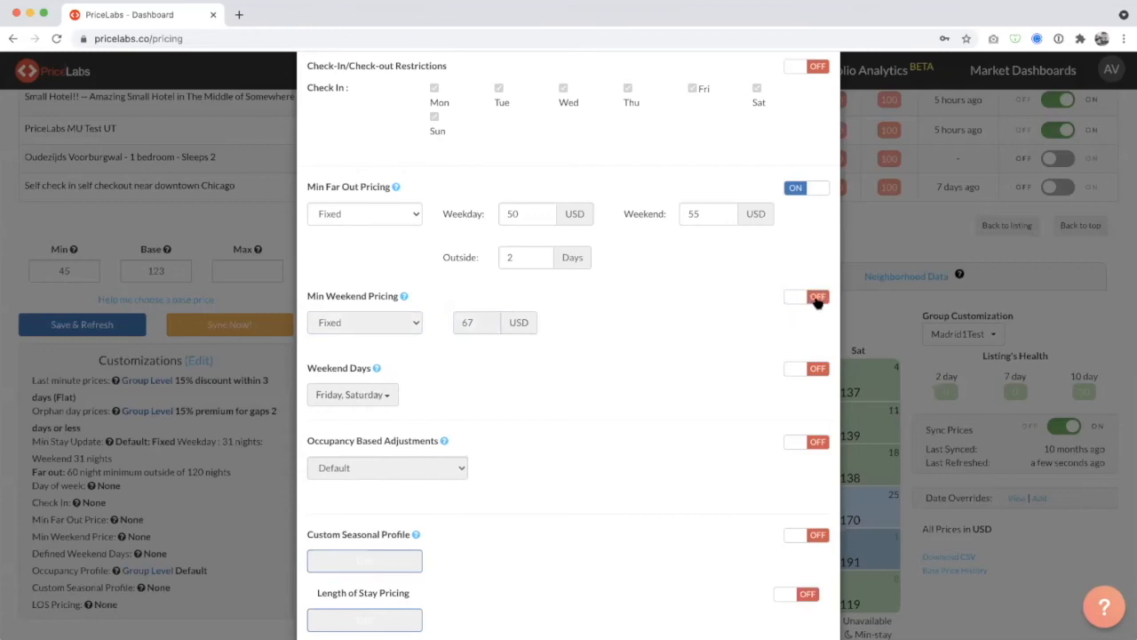
scroll(456, 380, "down", 3)
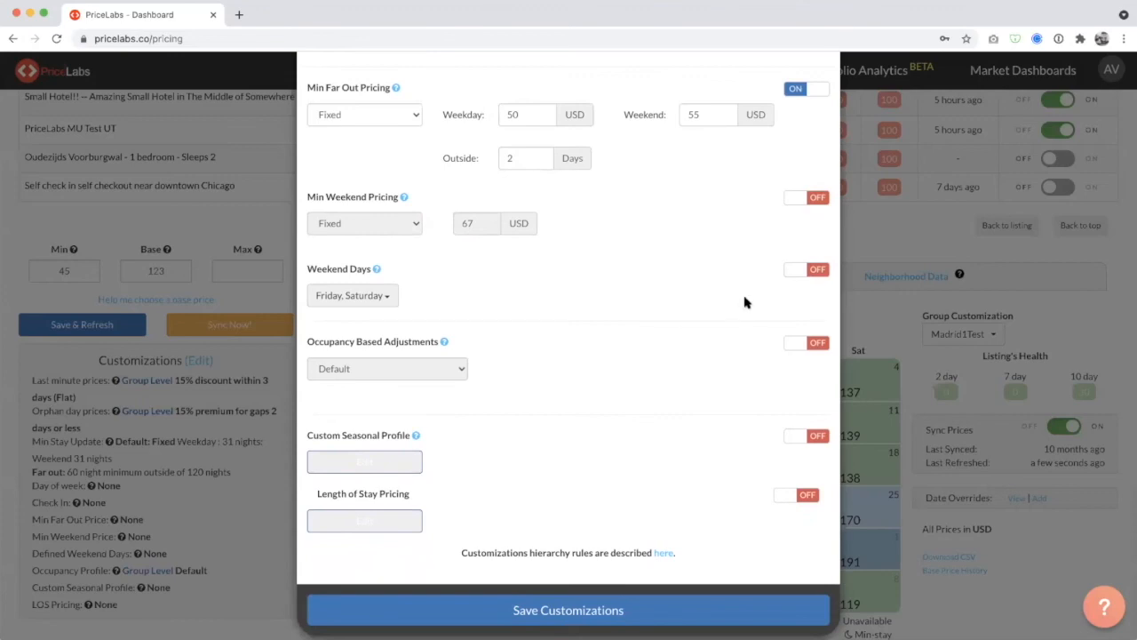
scroll(744, 300, "up", 2)
left_click(813, 165)
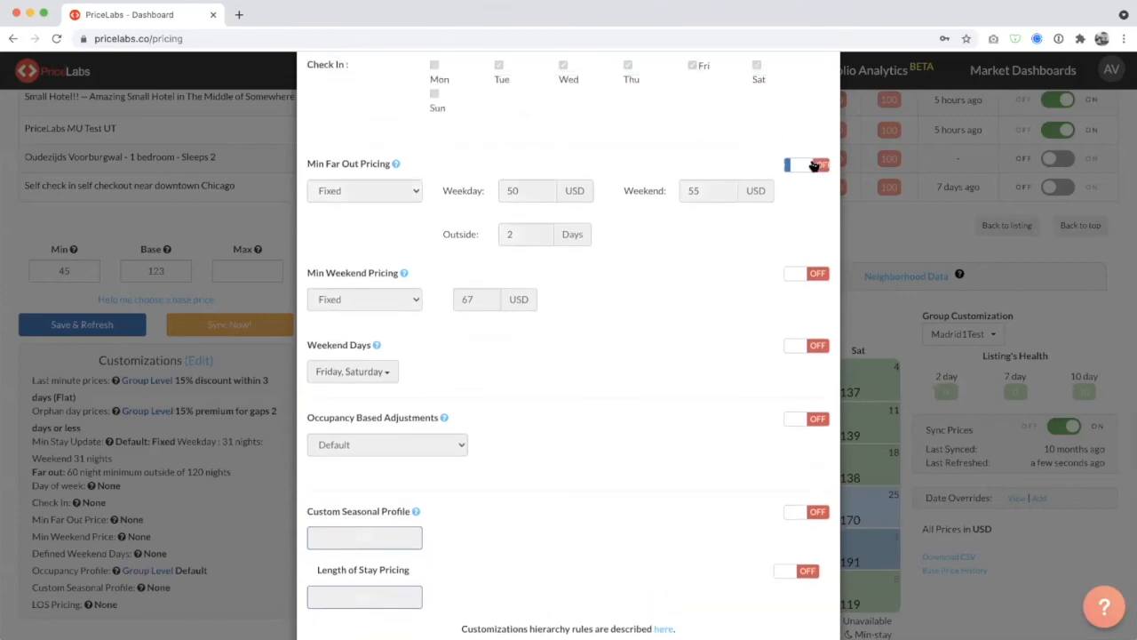
Enable Occupancy Based Adjustments and switch its discount profile to Aggressive.
scroll(813, 165, "down", 2)
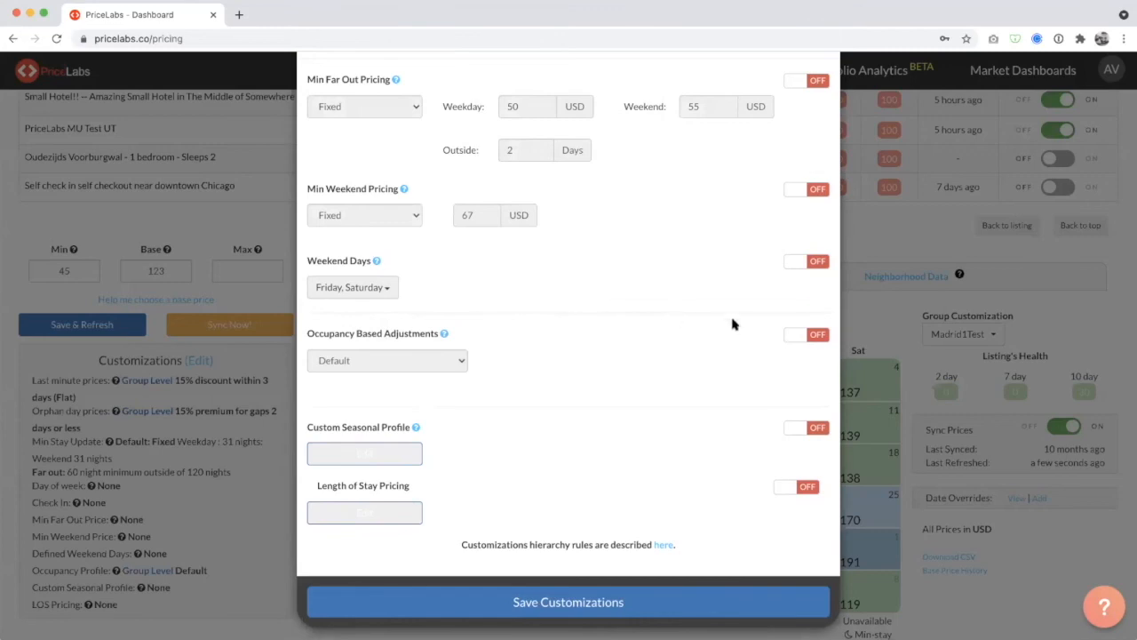
left_click(818, 334)
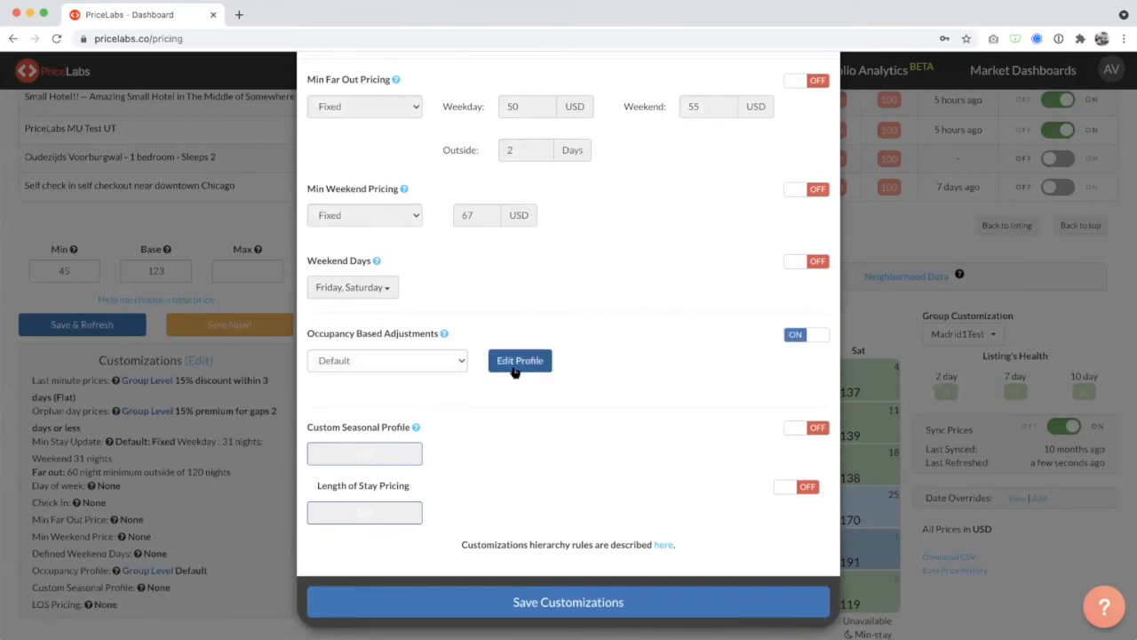
left_click(512, 370)
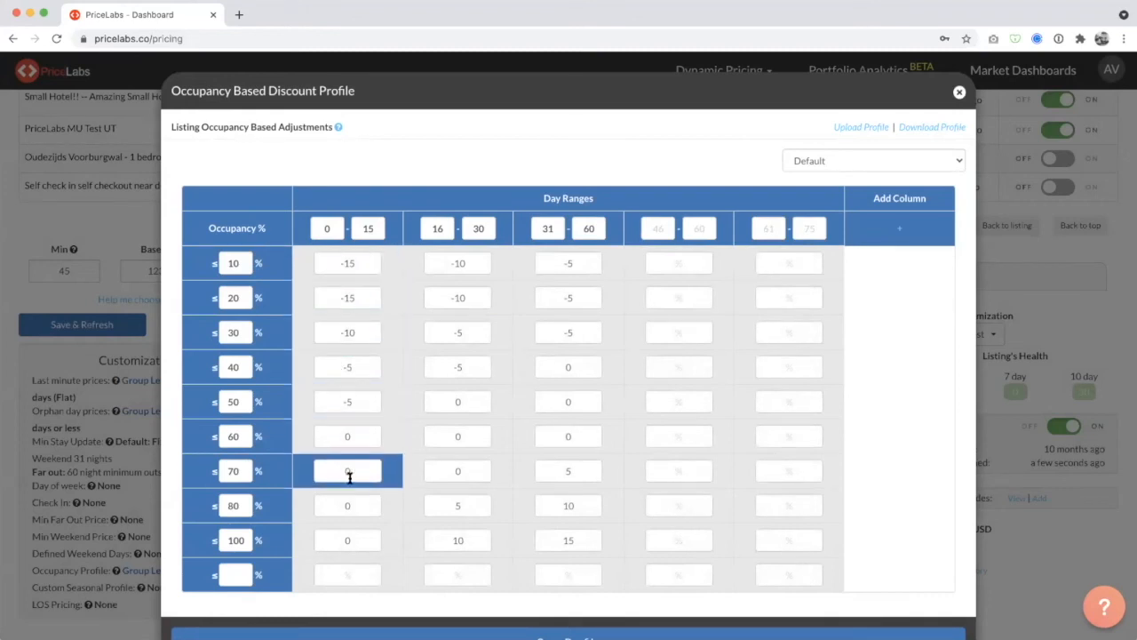
left_click(911, 168)
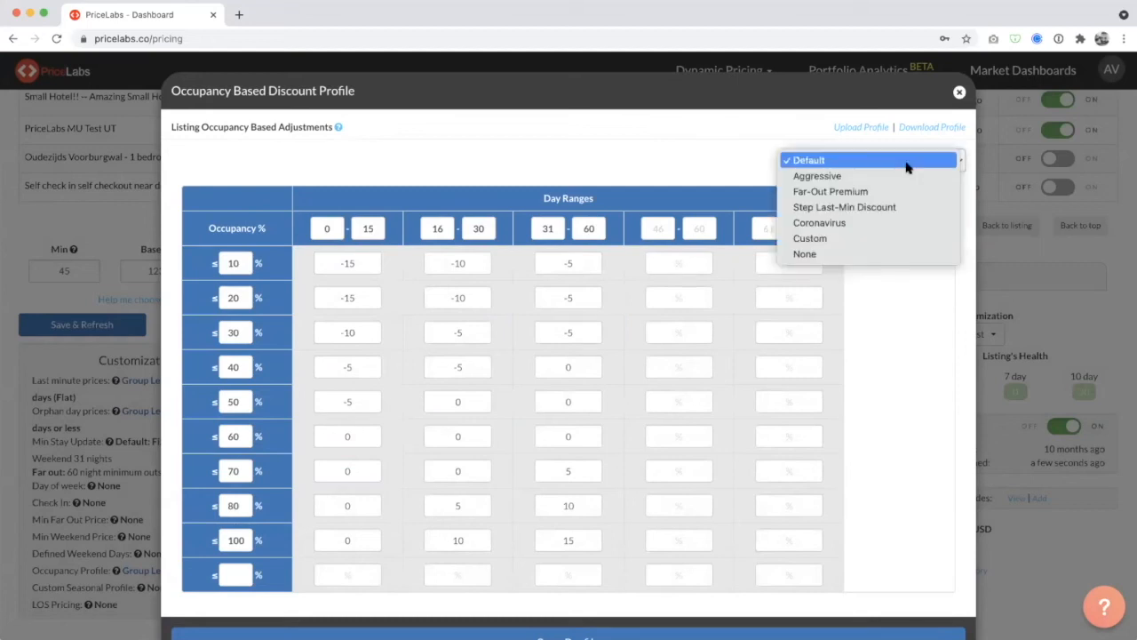
left_click(818, 175)
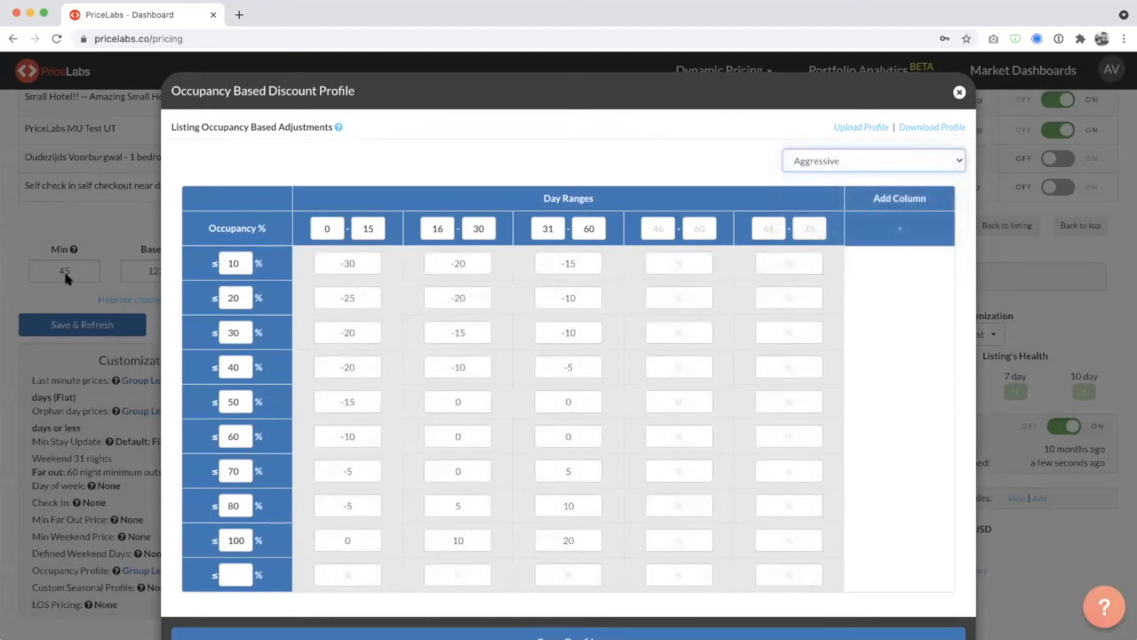
Examine the Aggressive profile's 0–15 day range and its adjustment for occupancy of 10% or less.
left_click(330, 228)
left_click_drag(314, 232, 380, 228)
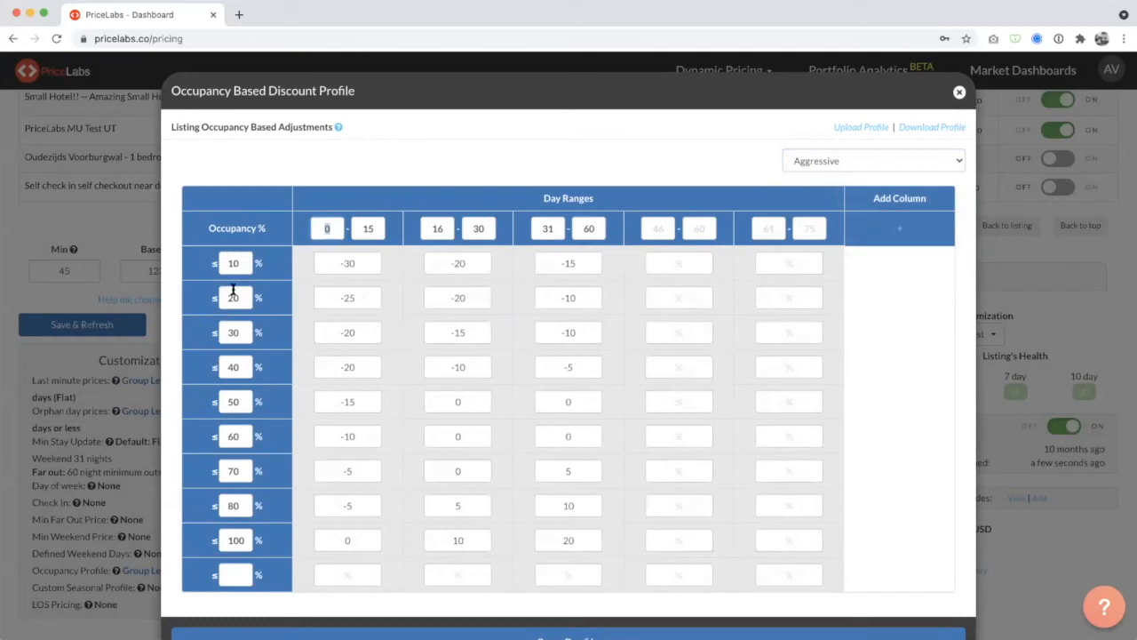
left_click(344, 230)
double_click(368, 229)
double_click(230, 264)
double_click(325, 264)
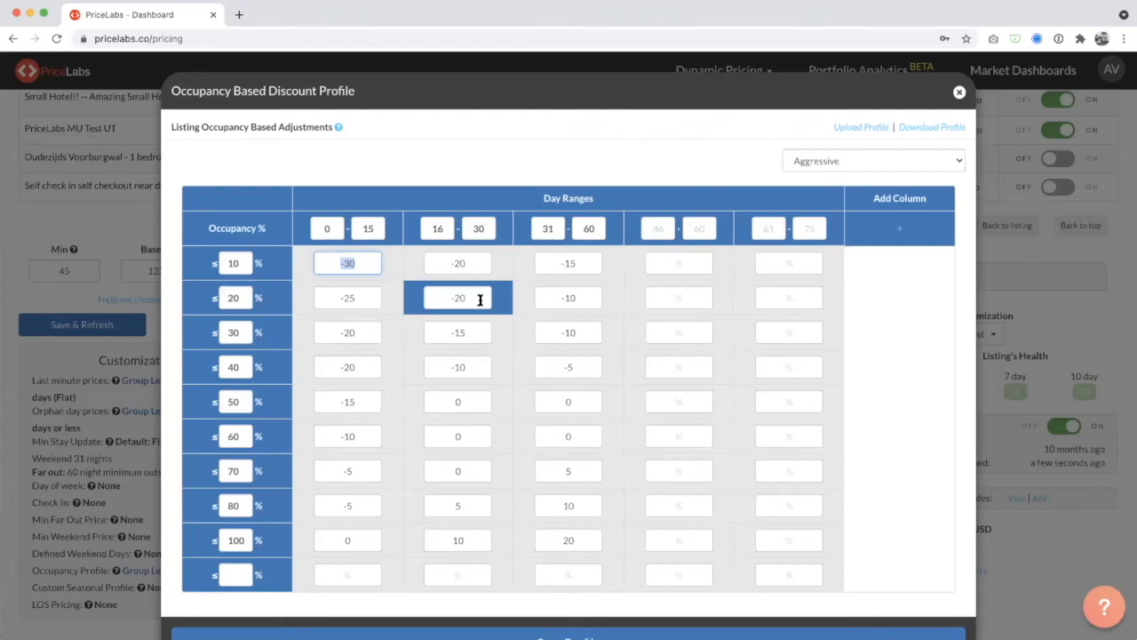
Compare the 0–15 day adjustments across the 10%, 30% and 40% occupancy rows.
left_click(348, 263)
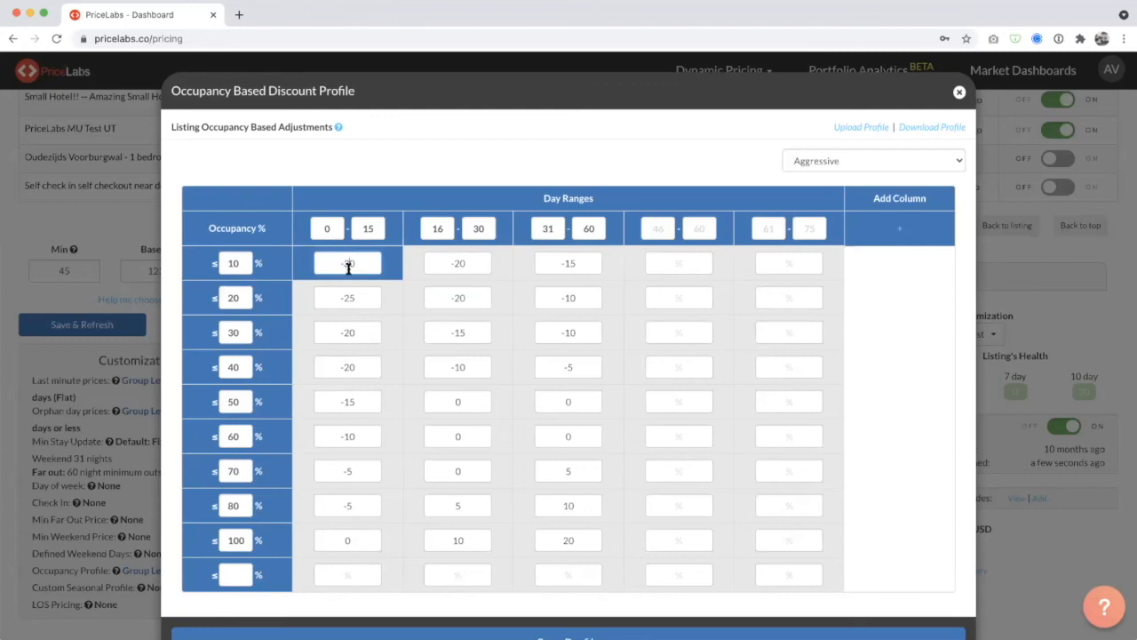
left_click(346, 333)
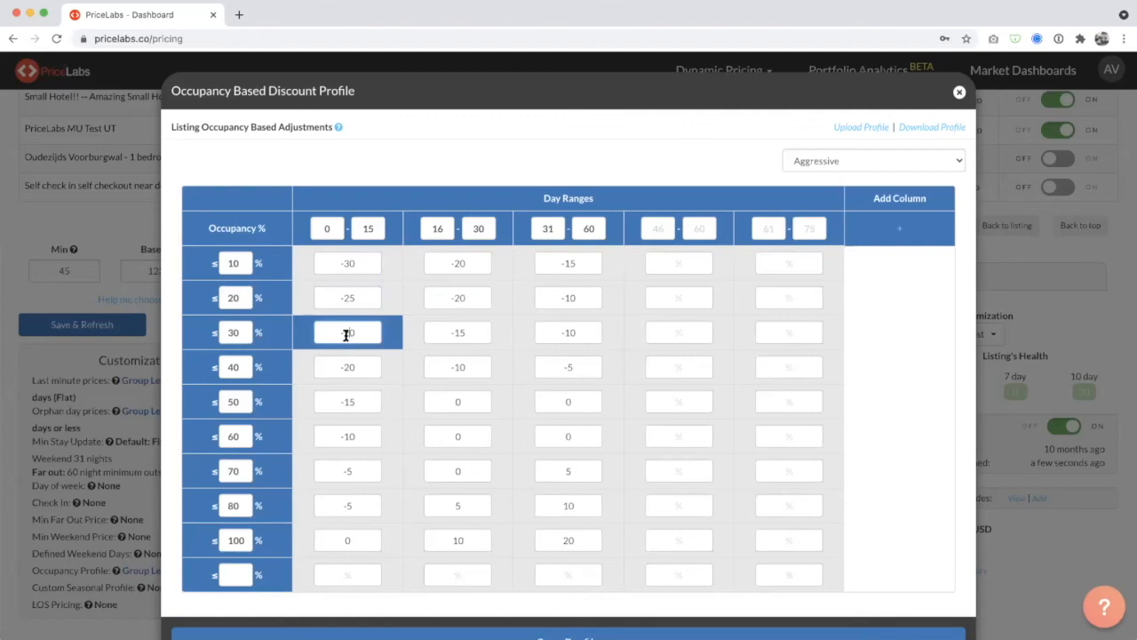
left_click(351, 261)
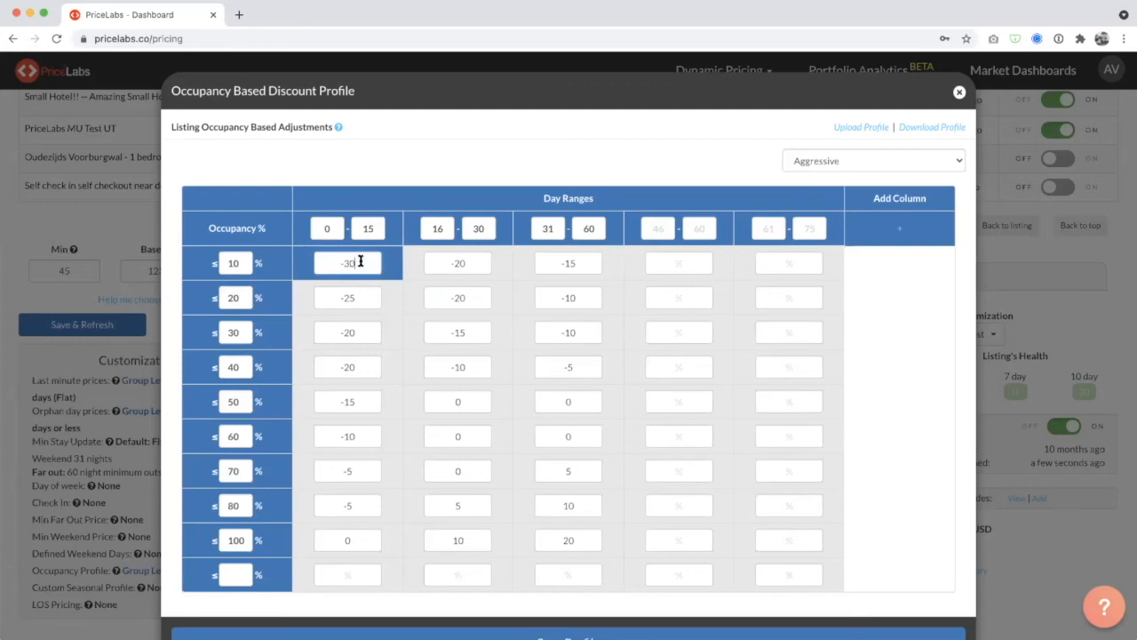
left_click_drag(242, 262, 215, 262)
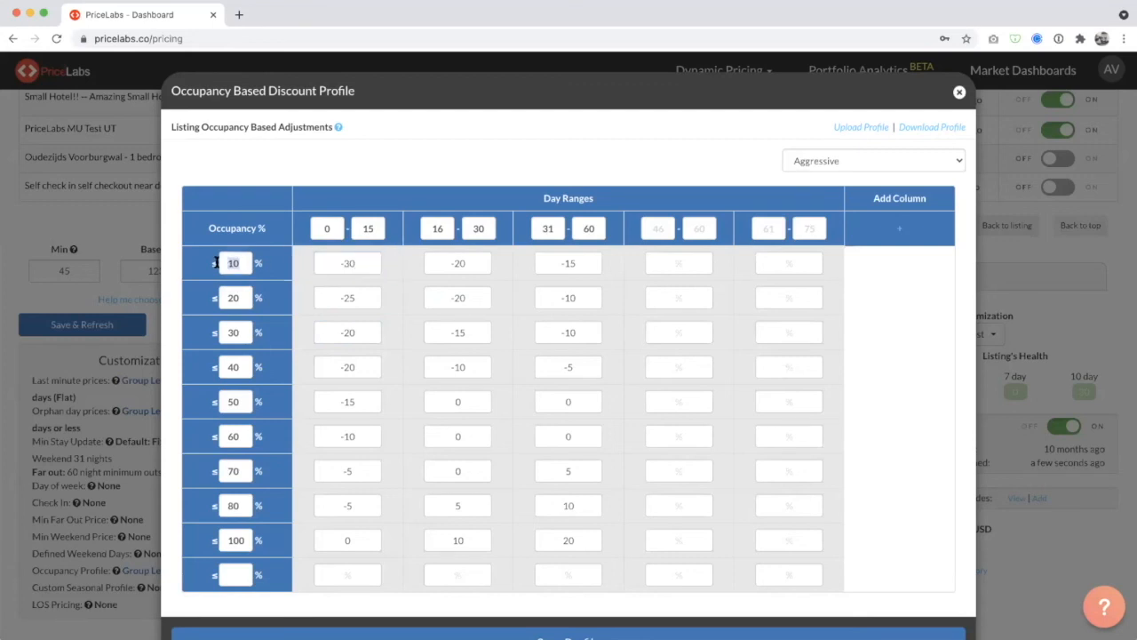
left_click_drag(362, 259, 314, 260)
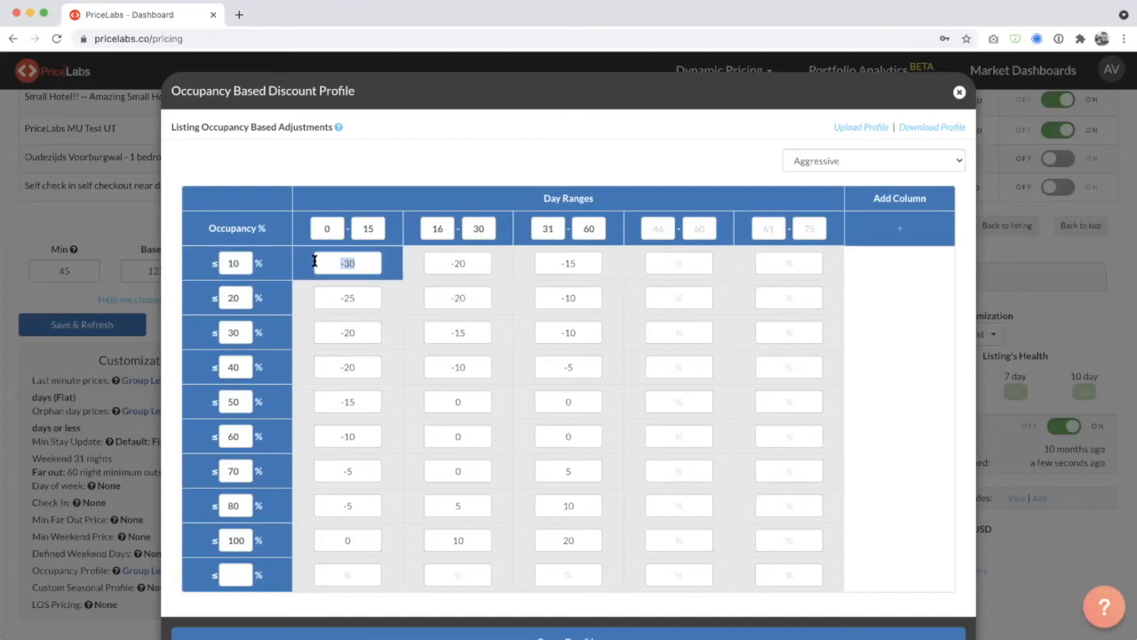
left_click(375, 260)
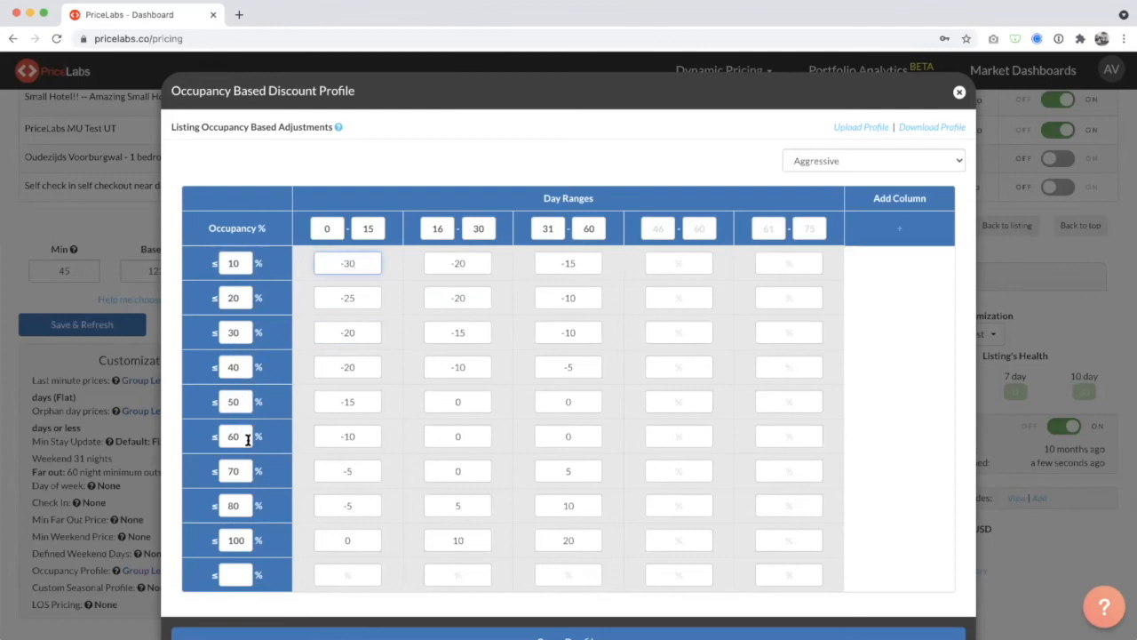
left_click_drag(364, 365, 313, 364)
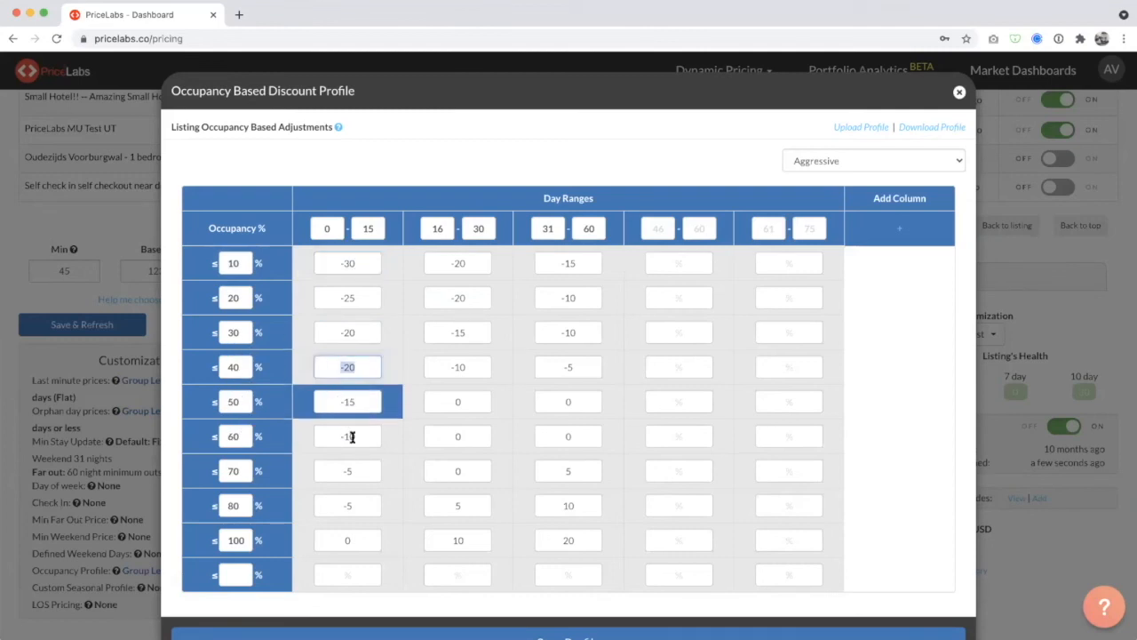
Examine the adjustments for 70% and 80% occupancy in the 16–30 and 31–60 day ranges.
left_click(579, 462)
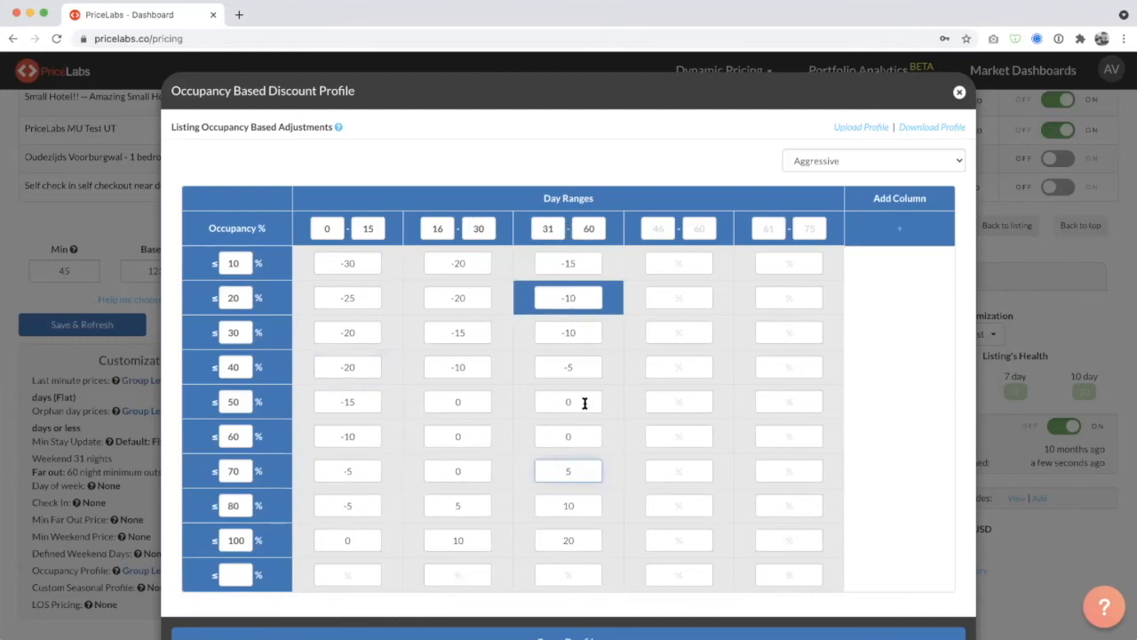
left_click_drag(586, 466, 559, 467)
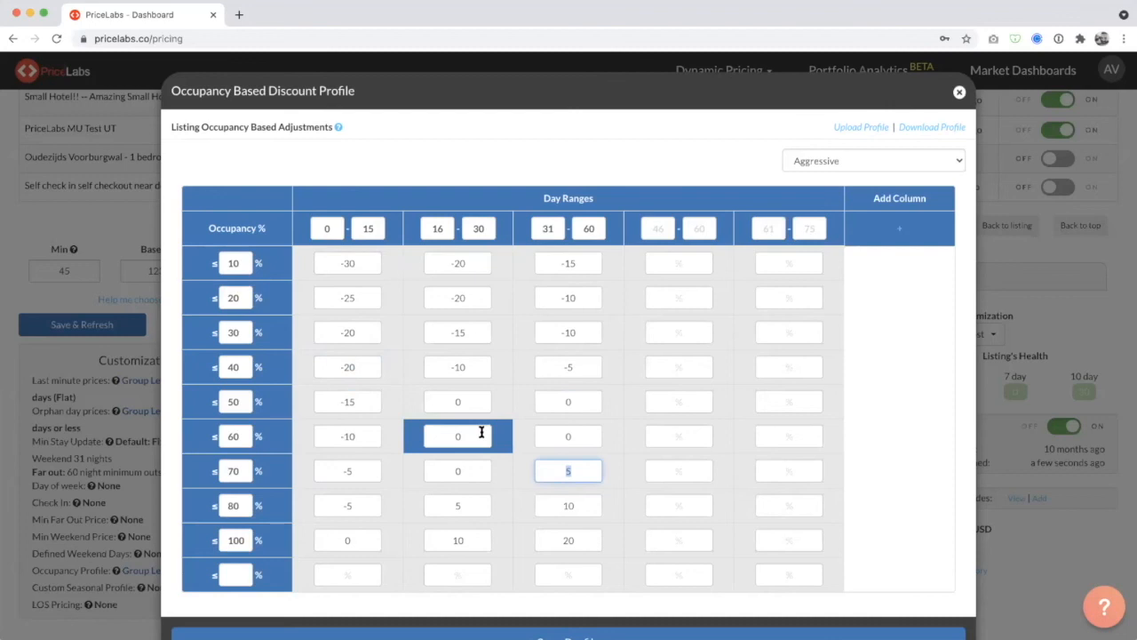
left_click(458, 506)
left_click(570, 508)
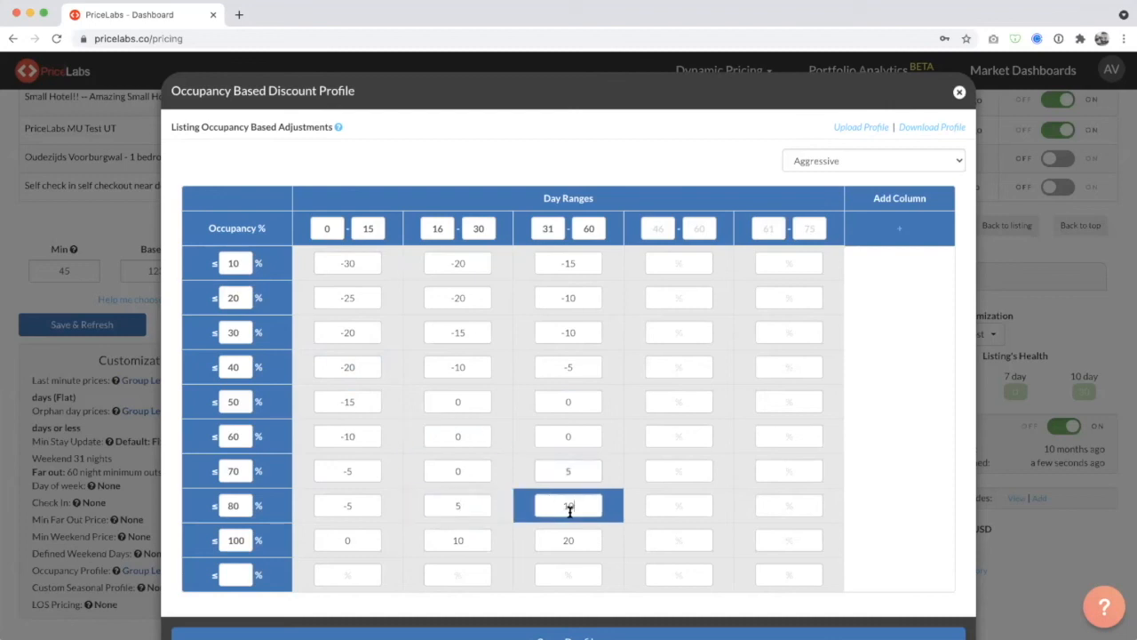
left_click(451, 506)
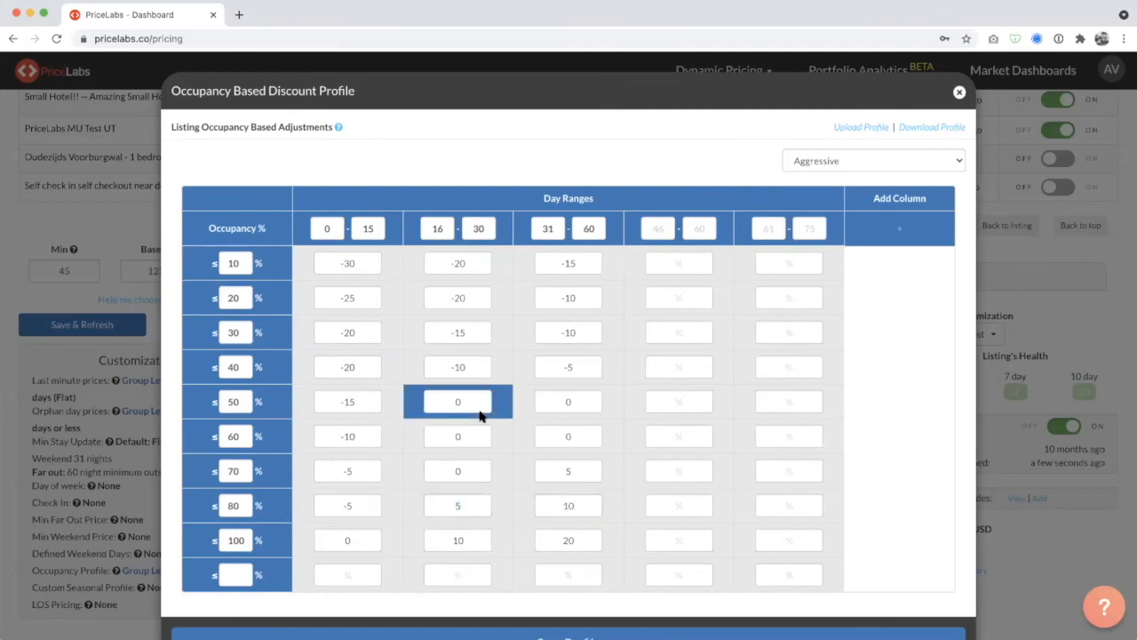
View the list of preset occupancy profiles while keeping Aggressive selected.
left_click(854, 162)
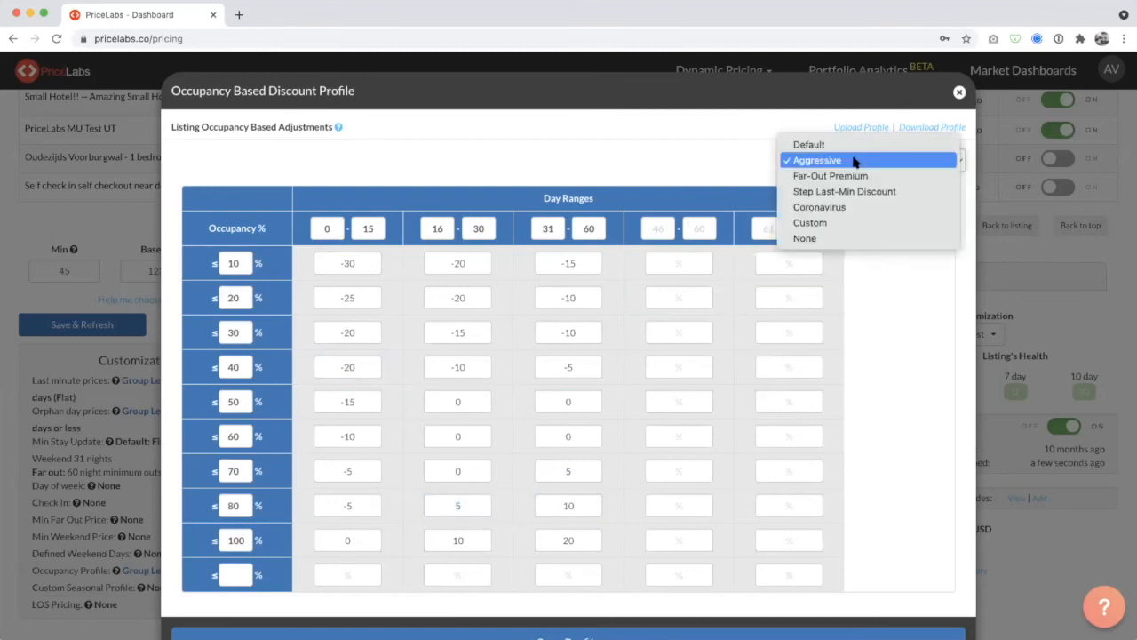
left_click(854, 162)
left_click(854, 162)
left_click(854, 161)
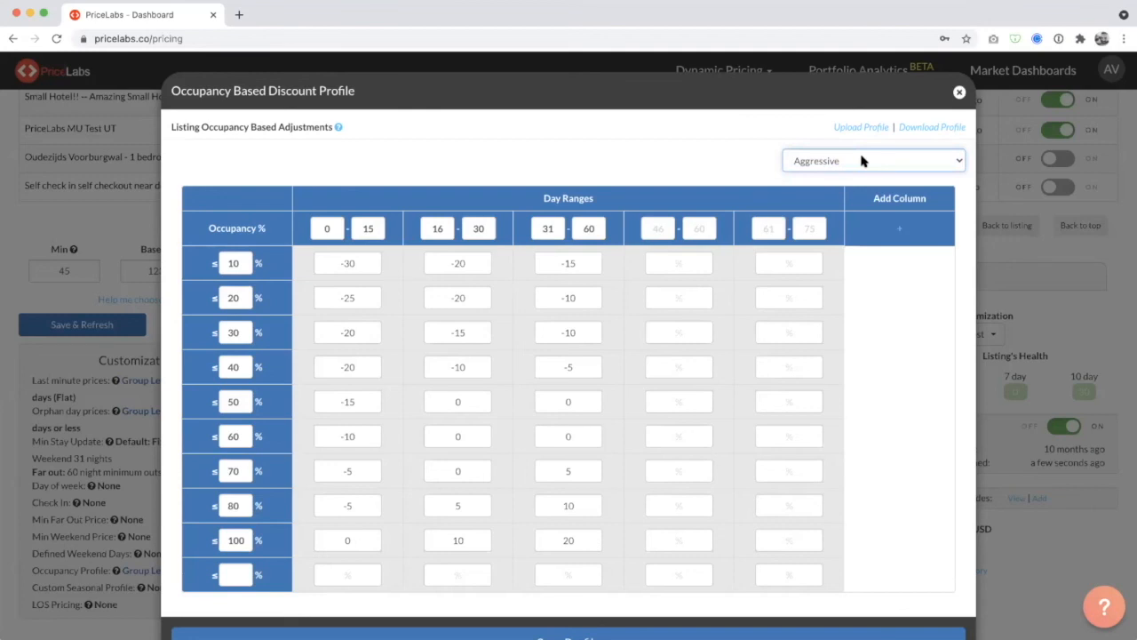
Close the occupancy discount profile and leave the listing customizations without saving.
left_click(959, 92)
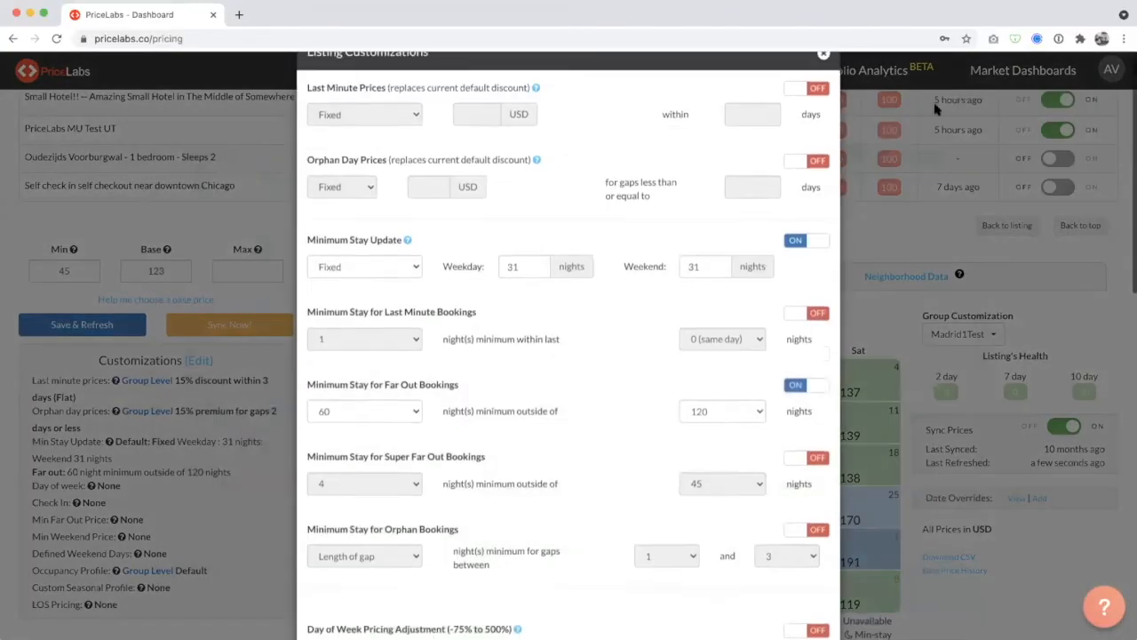
scroll(688, 281, "down", 10)
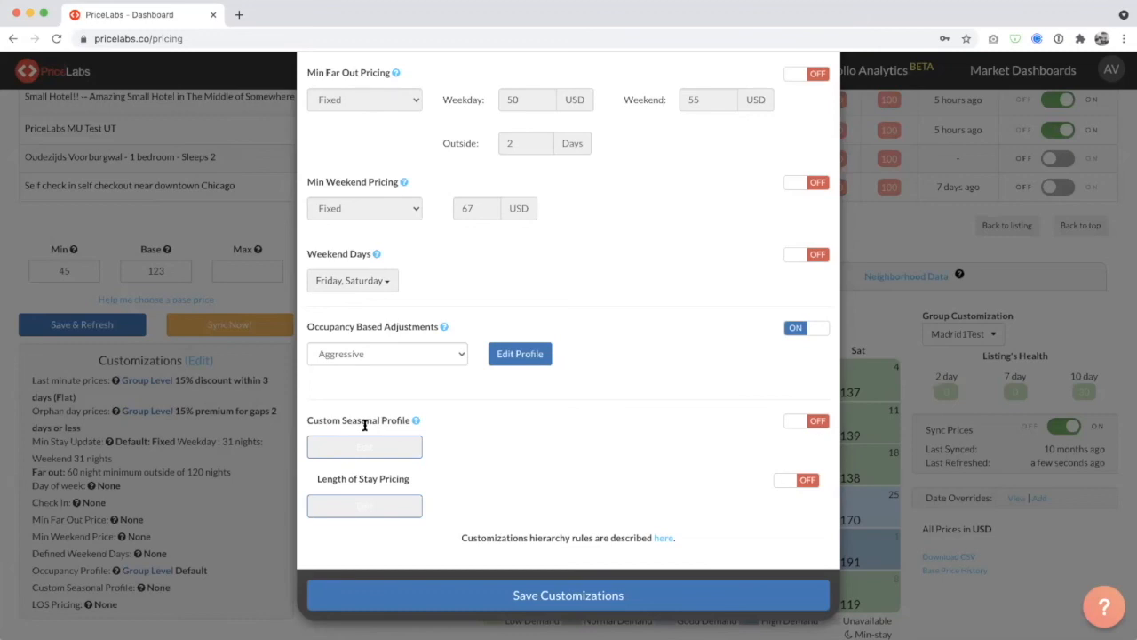
left_click(1083, 391)
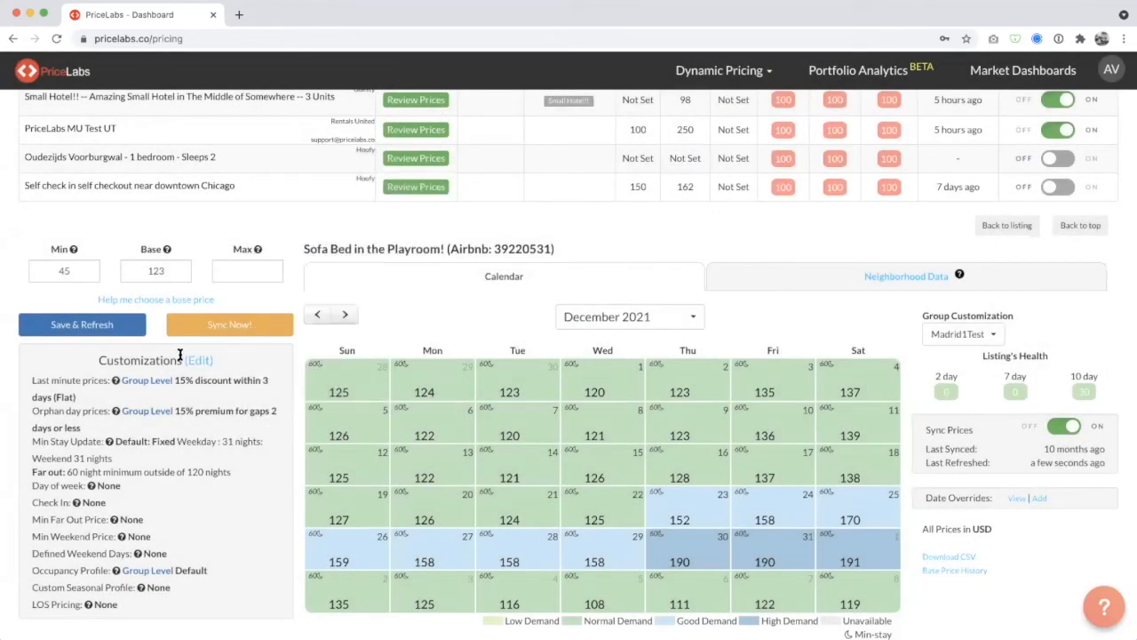
Reopen the listing's customizations for editing and turn on Orphan Day Prices and Last Minute Prices.
double_click(163, 271)
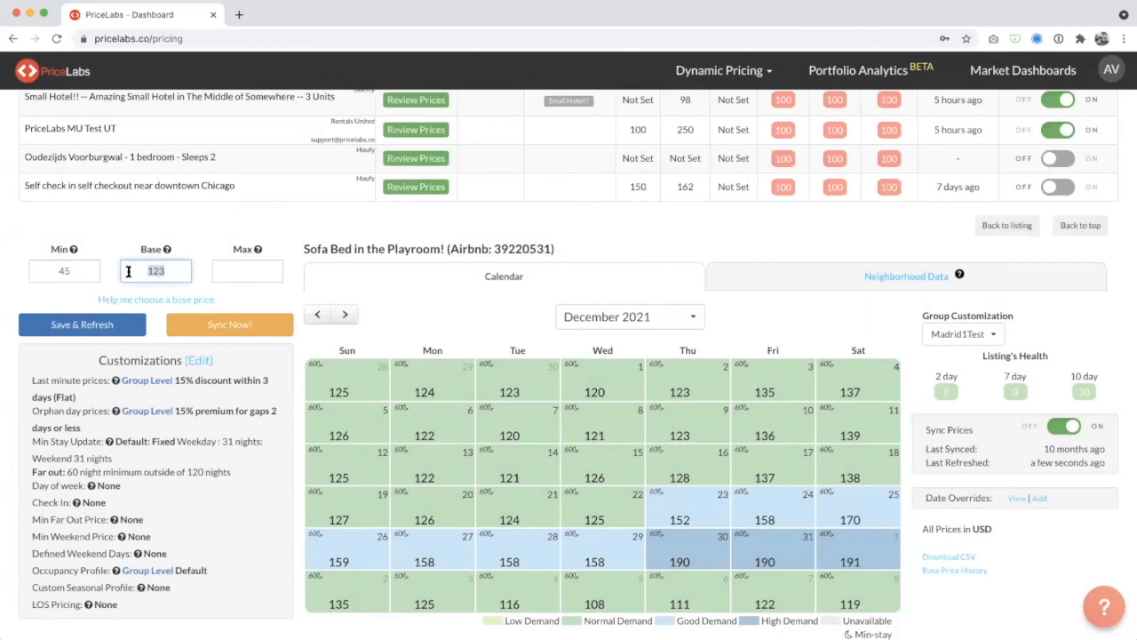
left_click(198, 360)
left_click(815, 200)
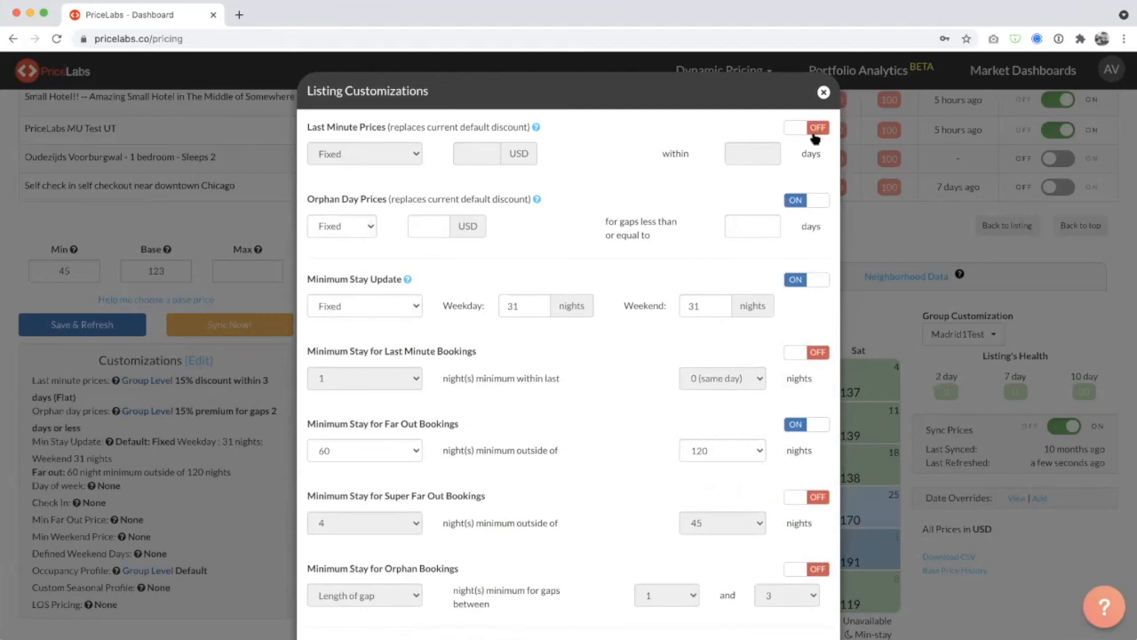
left_click(817, 130)
Turn on the minimum stay settings for last minute, super far out and orphan bookings.
left_click(818, 355)
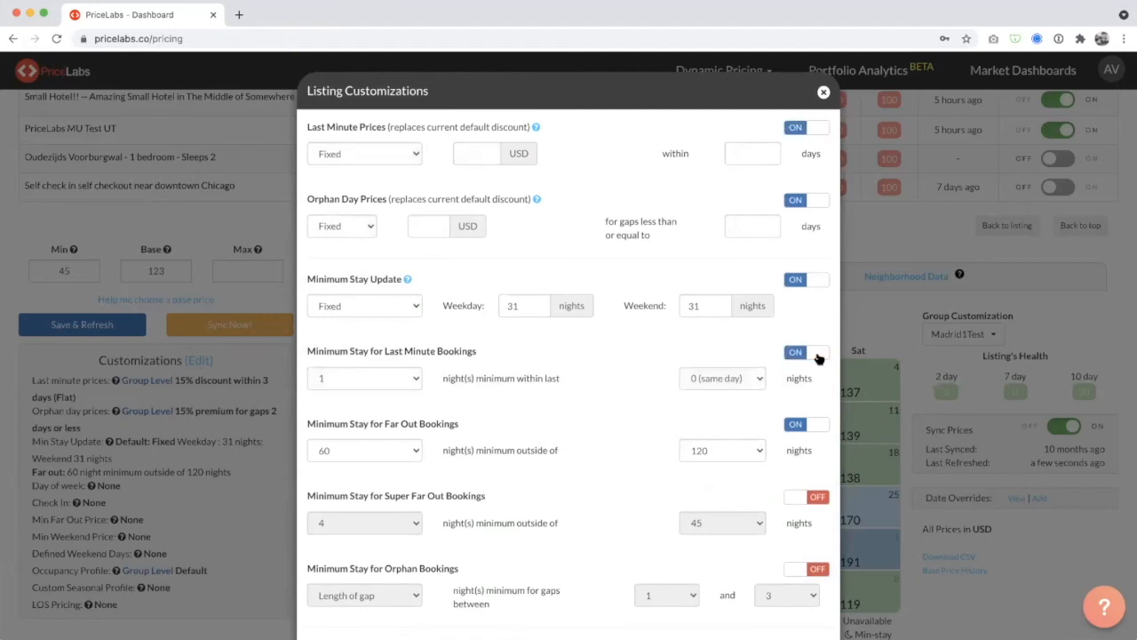
scroll(817, 360, "down", 2)
left_click(817, 357)
left_click(816, 431)
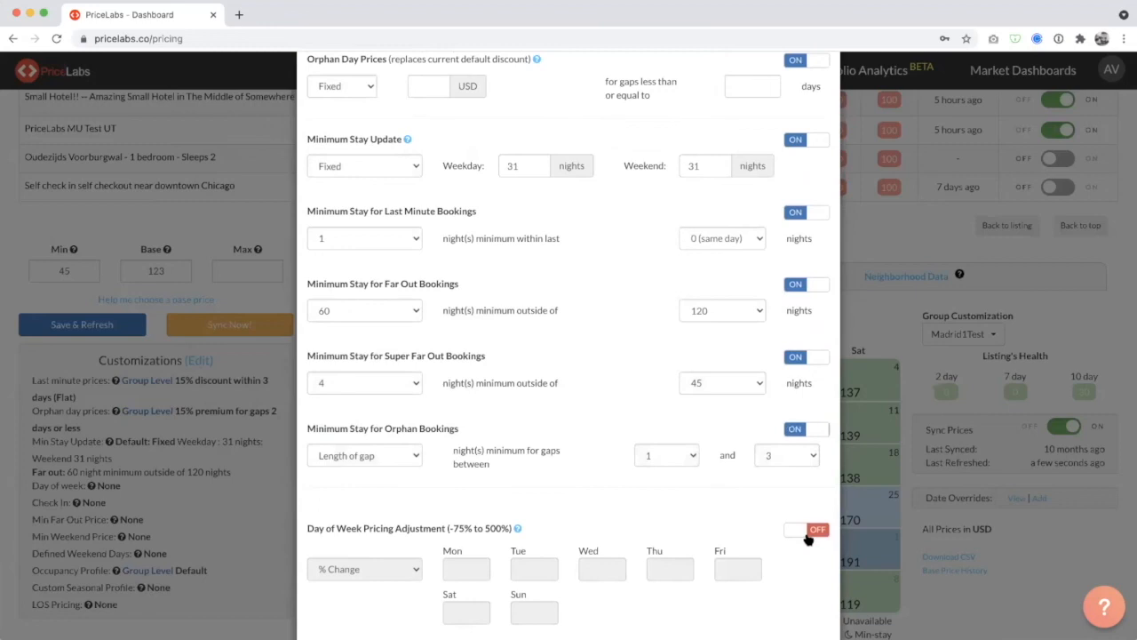
Turn on Day of Week Pricing Adjustment, Check-In/Check-out Restrictions and Min Far Out Pricing.
left_click(810, 531)
scroll(807, 533, "down", 3)
scroll(806, 534, "down", 1)
left_click(815, 512)
left_click(817, 393)
Review all the listing customization sections, from Last Minute Prices through Occupancy Based Adjustments and Length of Stay Pricing.
scroll(812, 397, "down", 4)
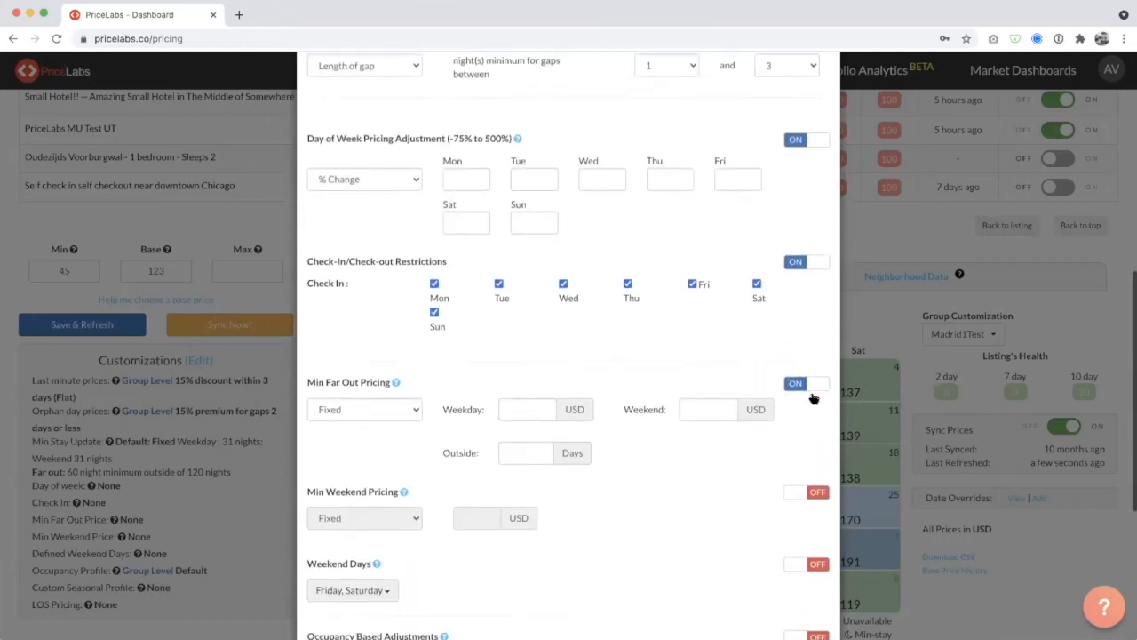
scroll(812, 396, "up", 5)
scroll(812, 398, "up", 4)
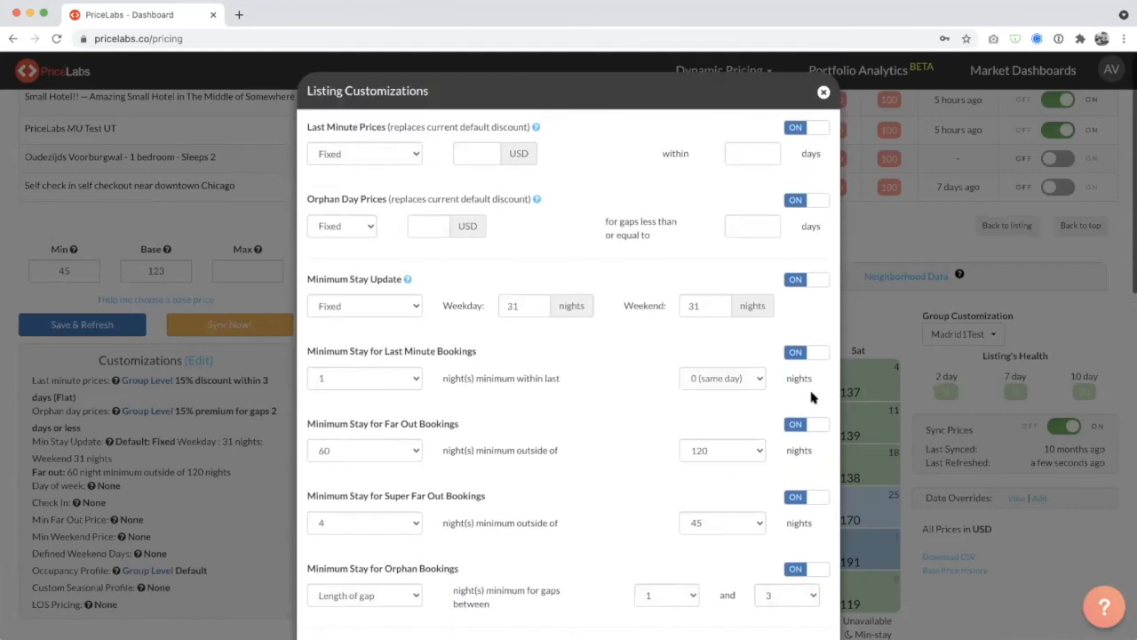
scroll(214, 515, "down", 3)
scroll(485, 431, "down", 7)
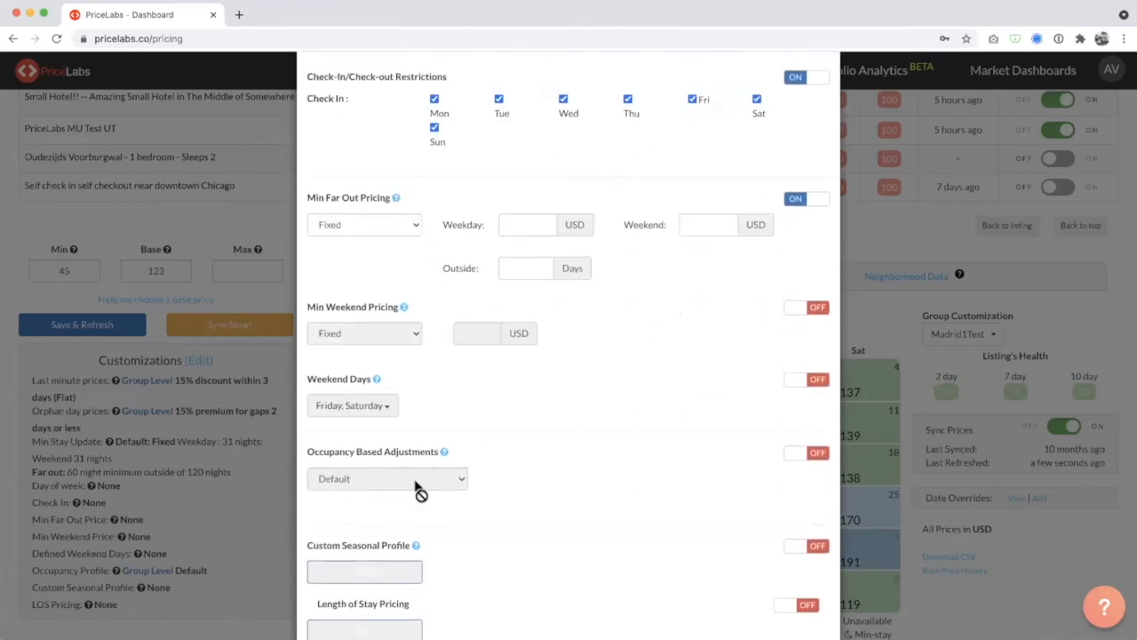
scroll(442, 363, "up", 5)
scroll(441, 362, "up", 4)
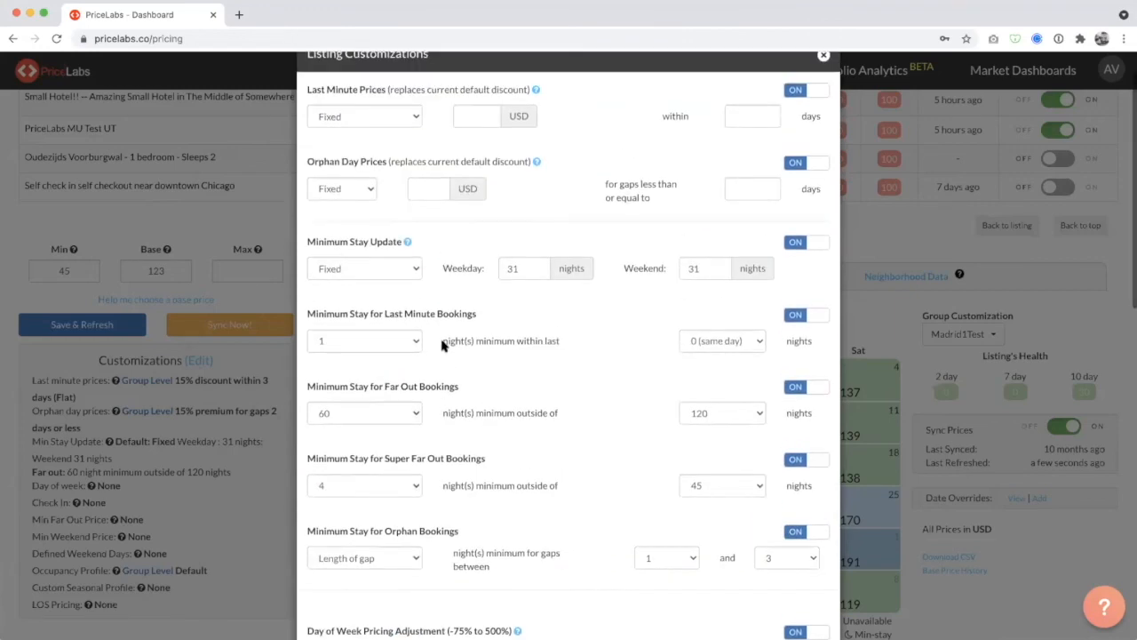
scroll(414, 127, "up", 1)
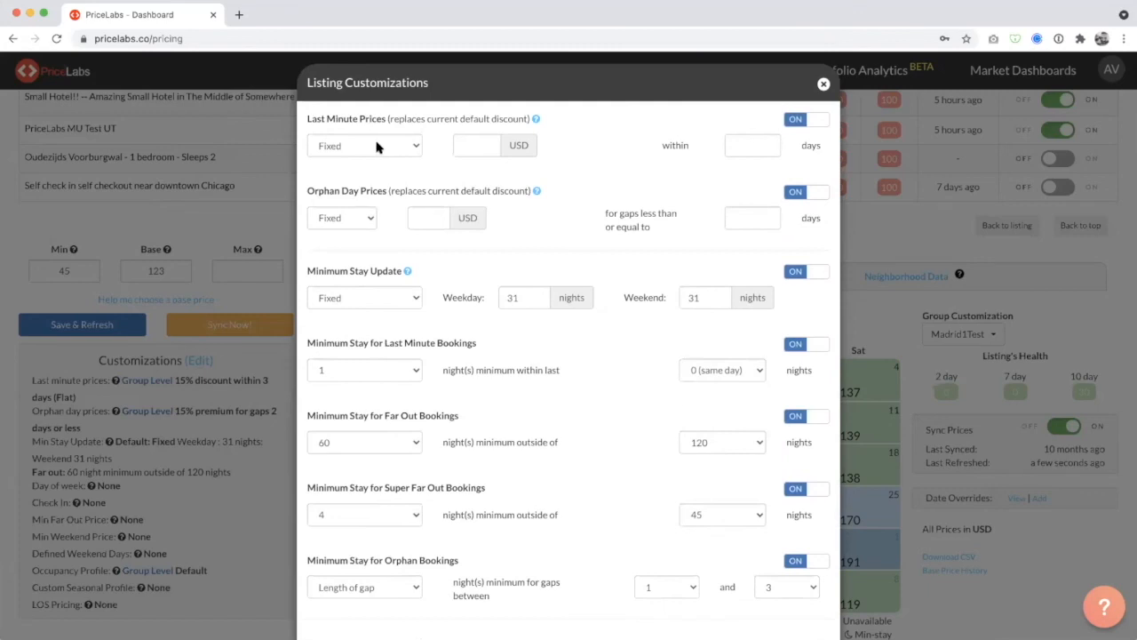
scroll(376, 147, "down", 7)
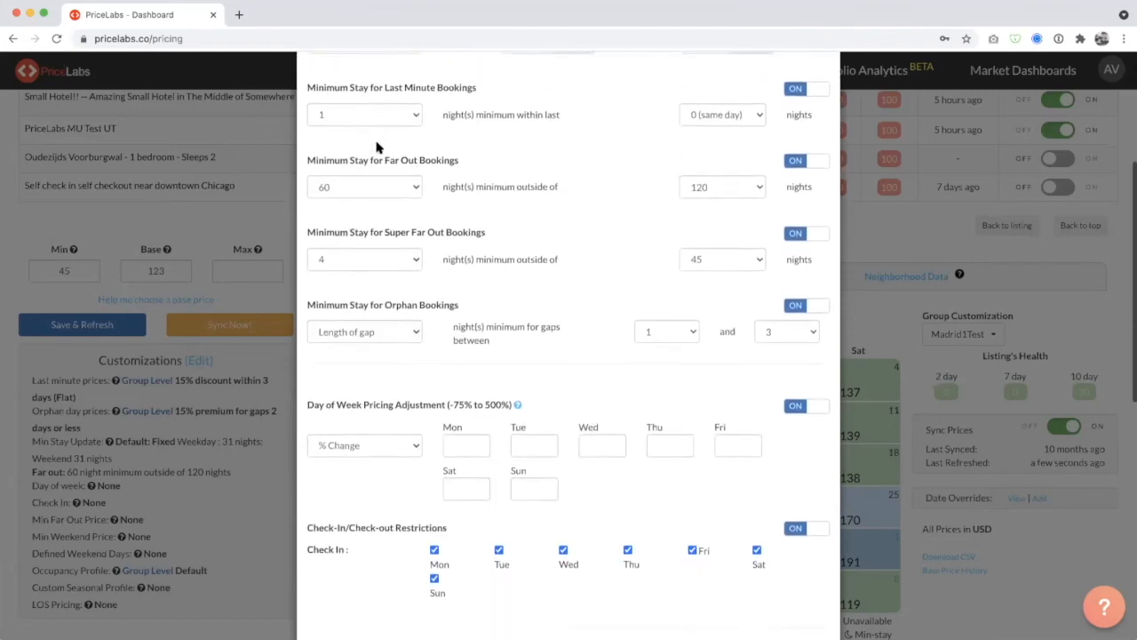
Review the remaining customization sections down to Length of Stay Pricing and leave the listing customizations without saving.
scroll(377, 147, "down", 1)
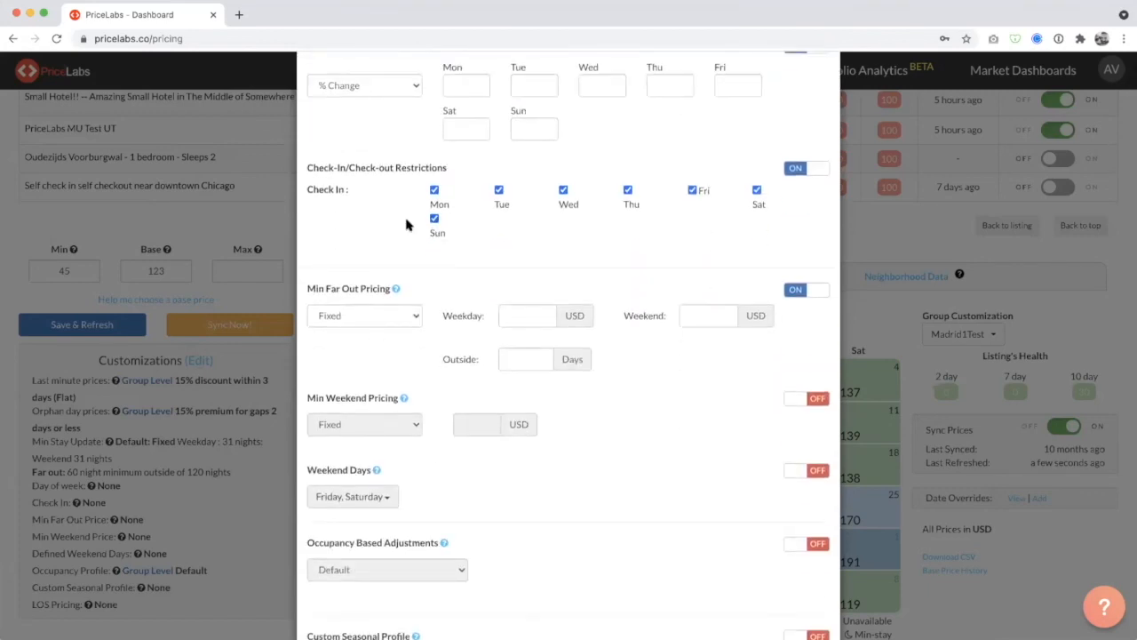
scroll(526, 180, "down", 2)
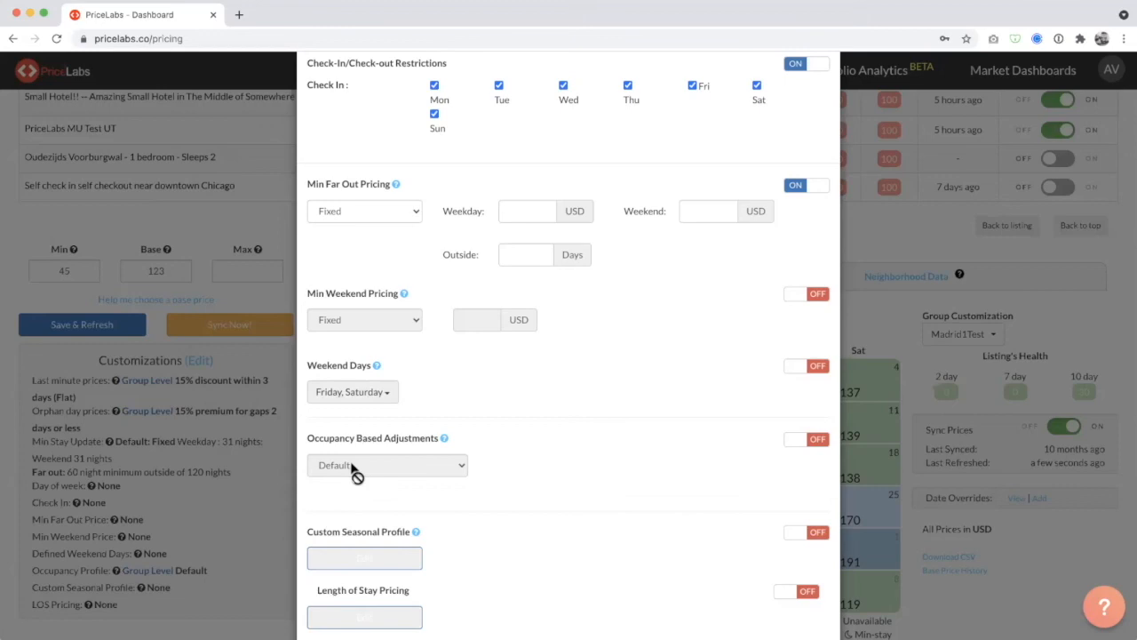
left_click(156, 277)
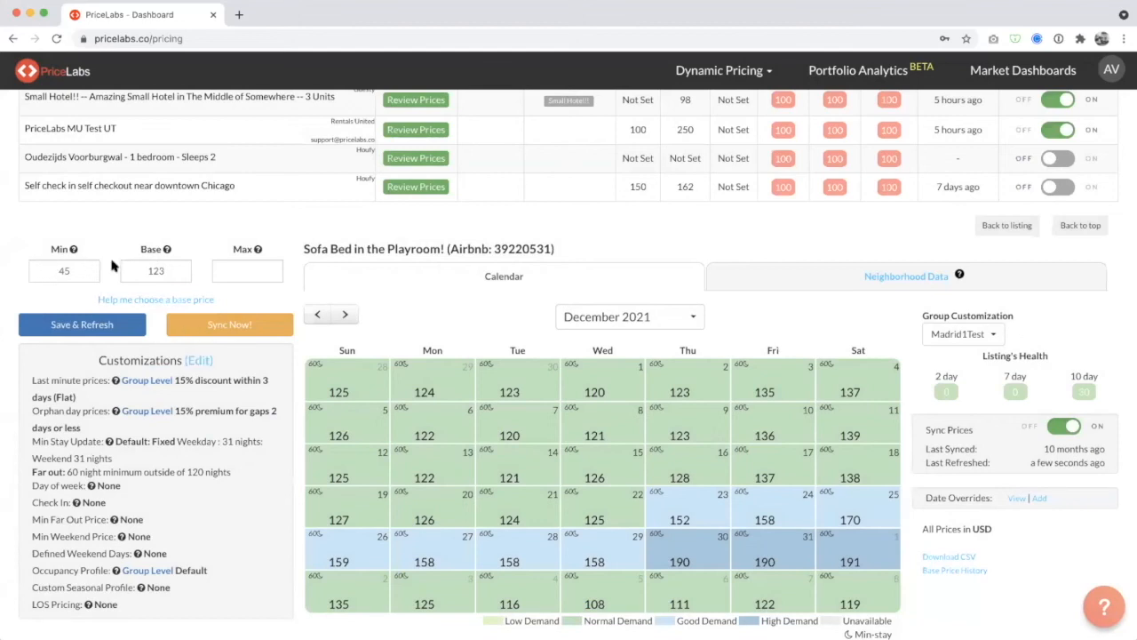
Check the listing's base and minimum price fields, and review its minimum stay customizations before closing them.
left_click(147, 268)
left_click(74, 268)
left_click(198, 360)
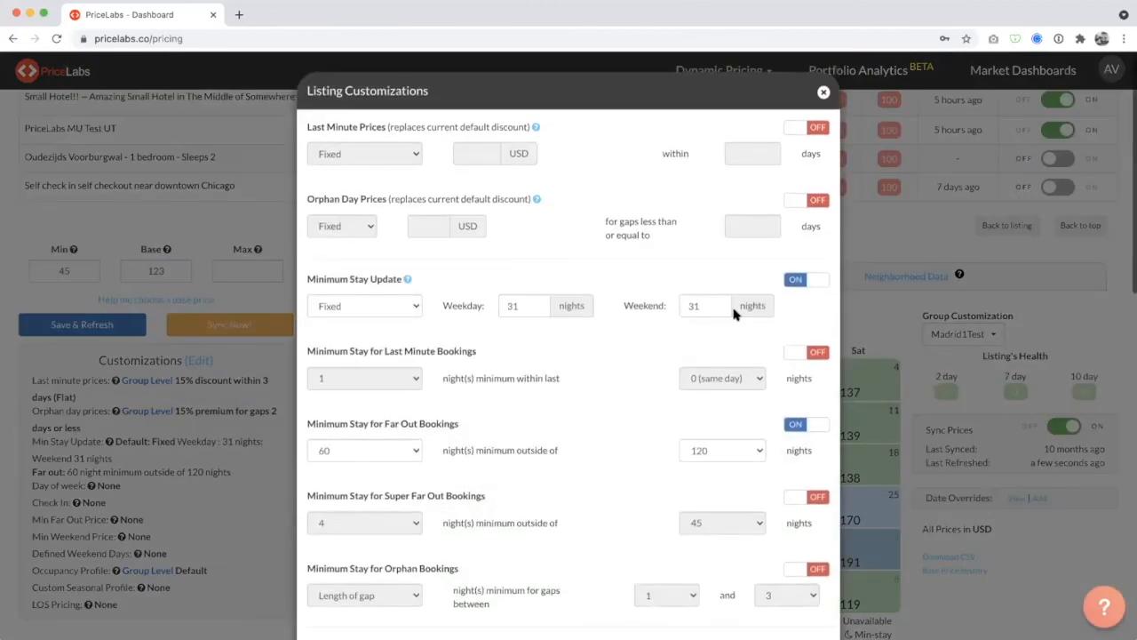
scroll(734, 313, "down", 4)
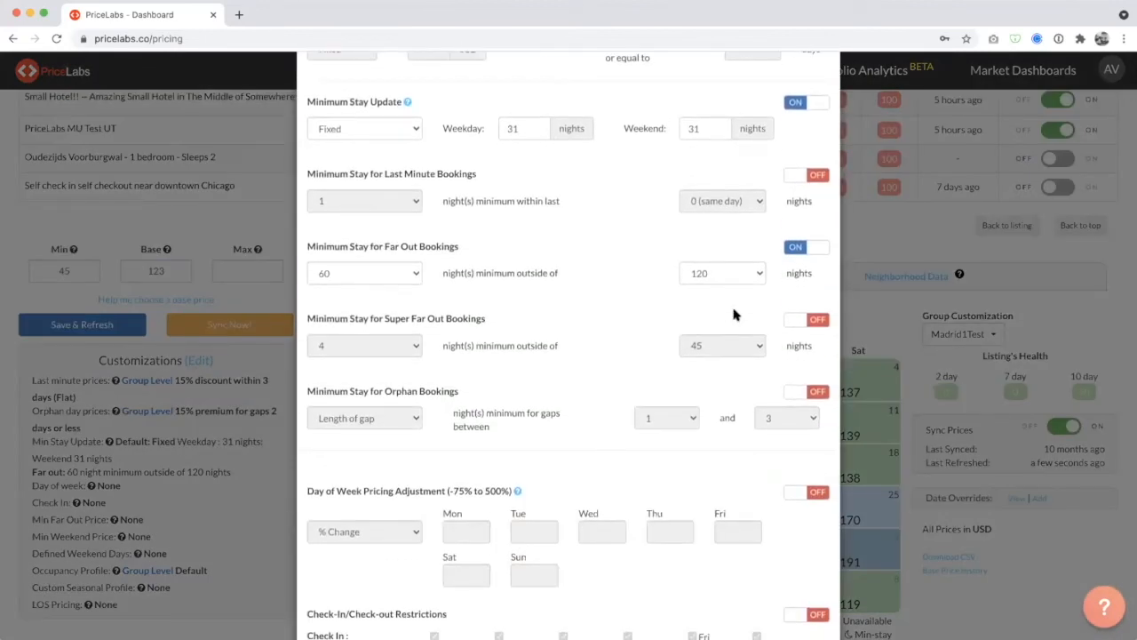
scroll(734, 313, "up", 4)
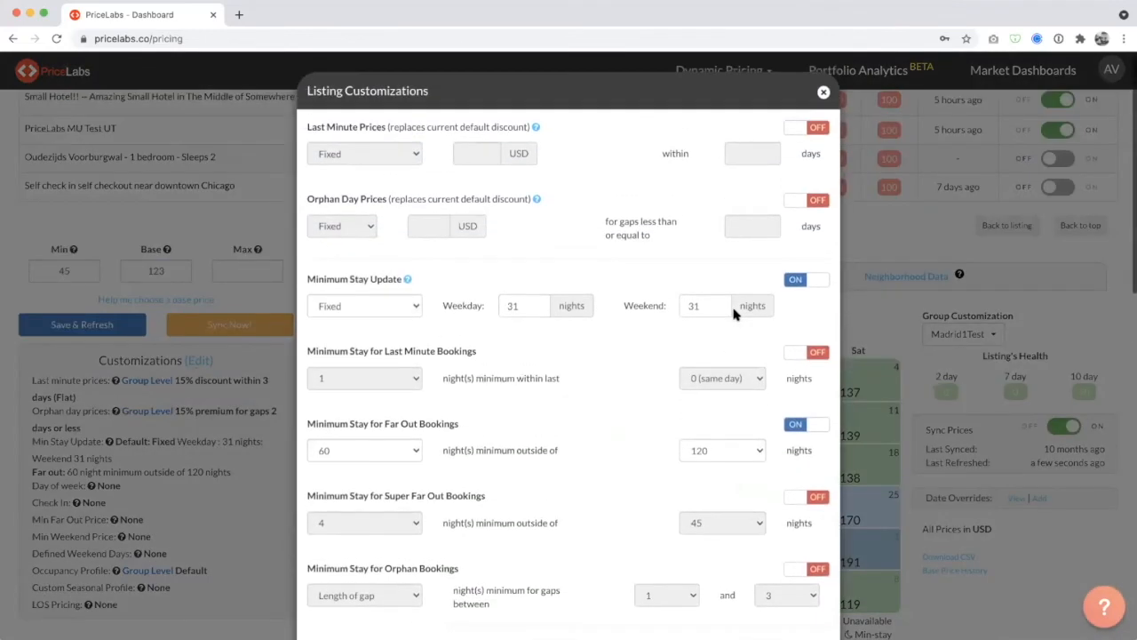
left_click(225, 255)
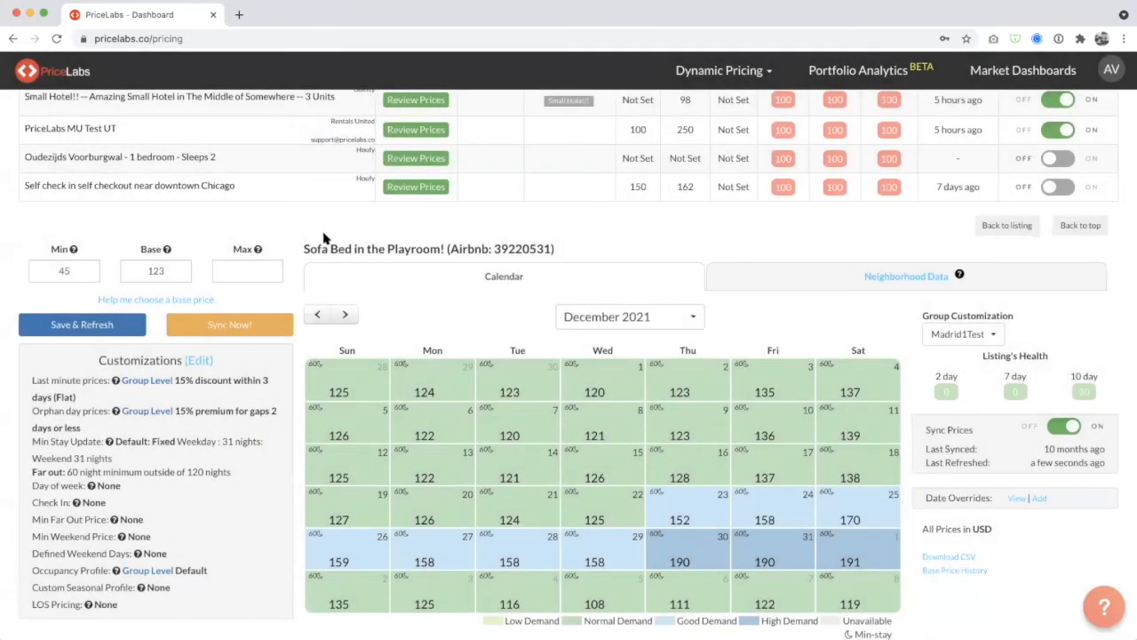
Browse the listing's price calendar ahead to February 2022 and back to September 2021 to compare minimum stays.
left_click(344, 313)
left_click(344, 313)
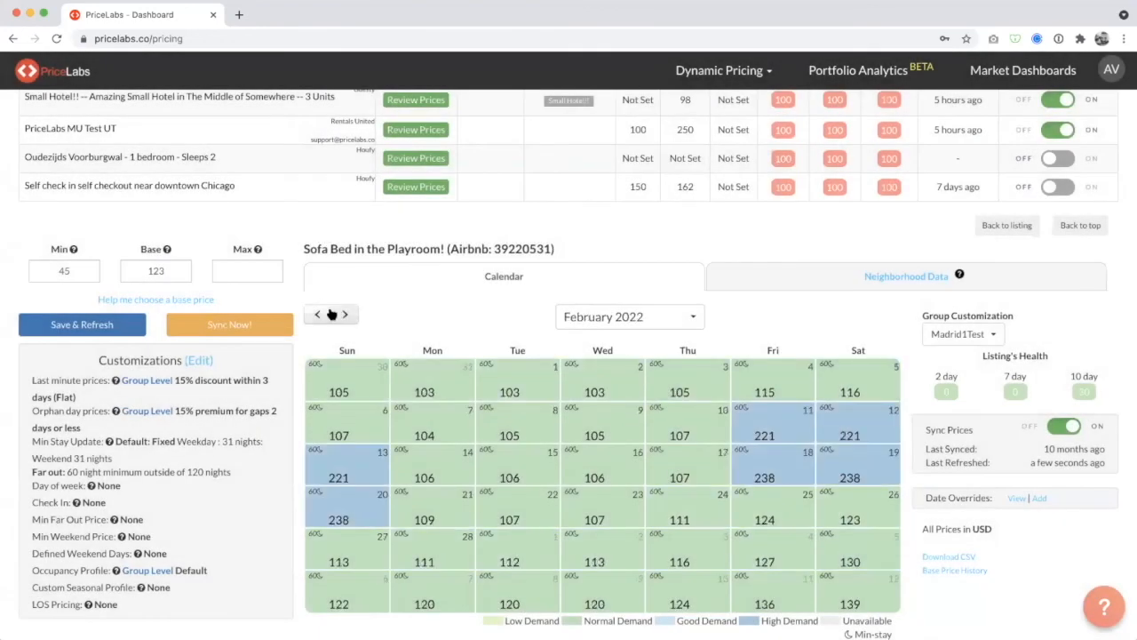
left_click(315, 317)
left_click(315, 317)
left_click(316, 316)
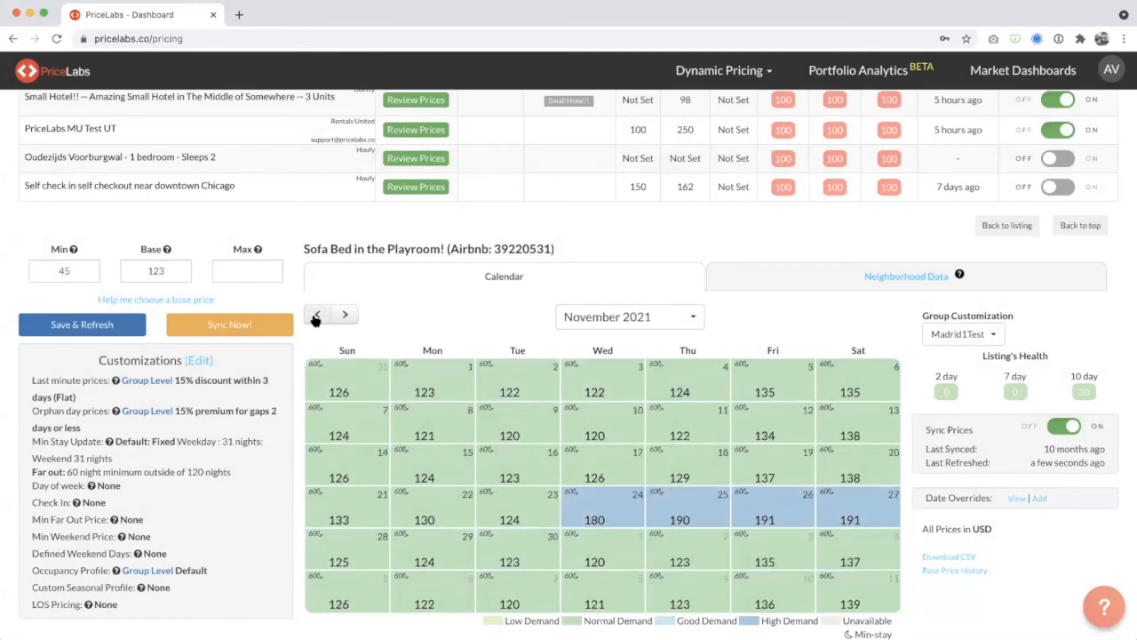
left_click(315, 317)
left_click(316, 317)
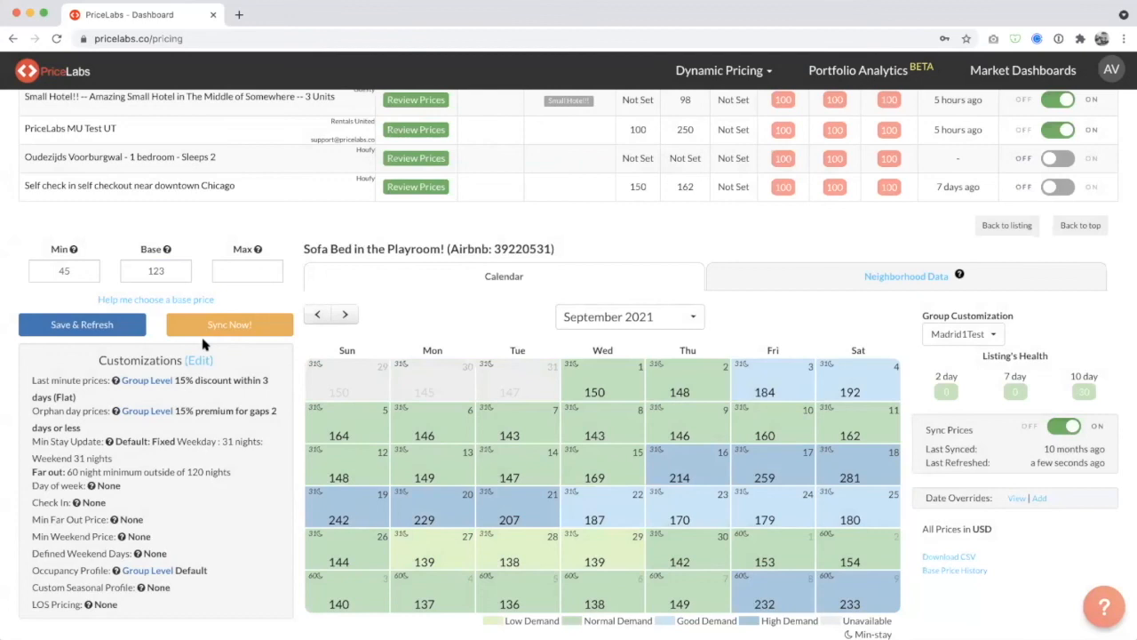
Reopen the listing customizations, examine the last minute, far out and orphan minimum stay settings, and close them unchanged.
left_click(202, 362)
scroll(656, 304, "down", 5)
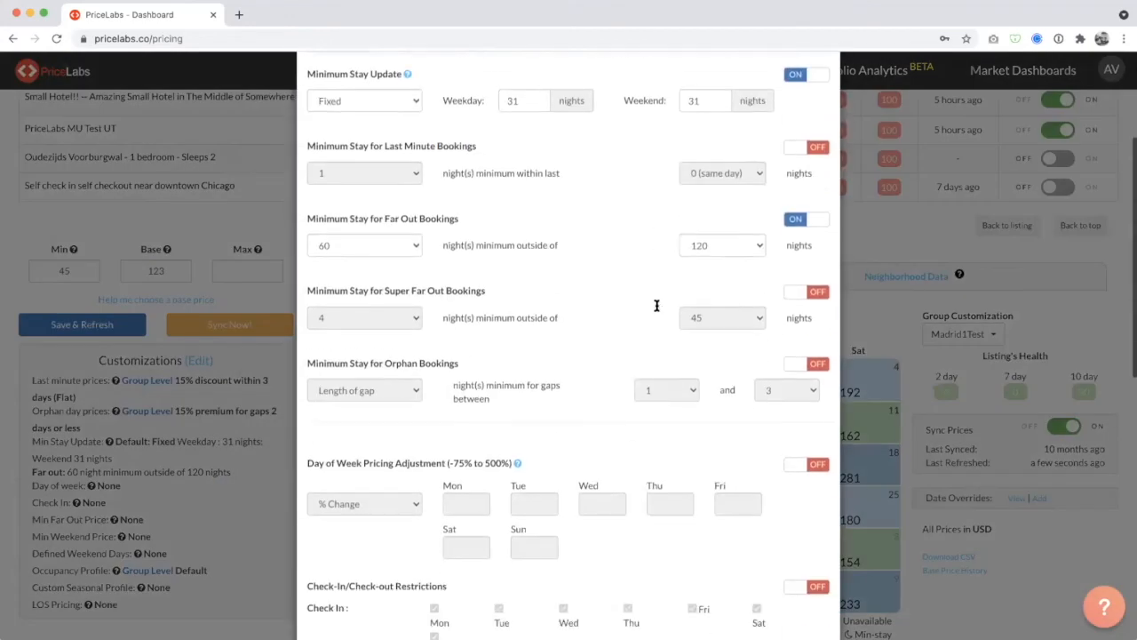
scroll(658, 305, "up", 3)
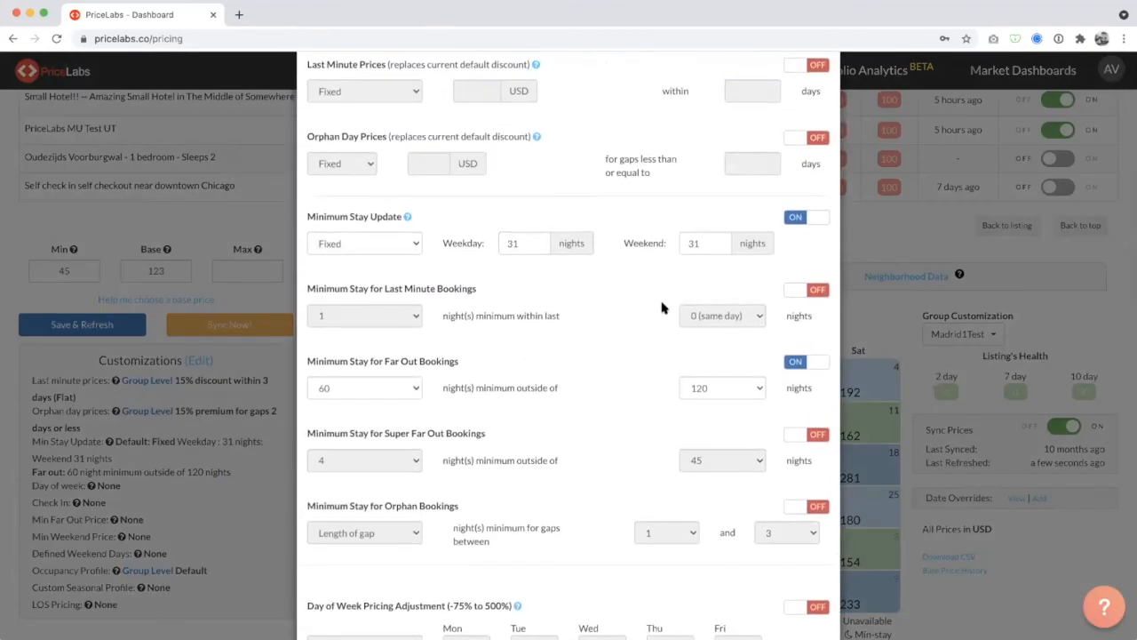
scroll(776, 302, "up", 1)
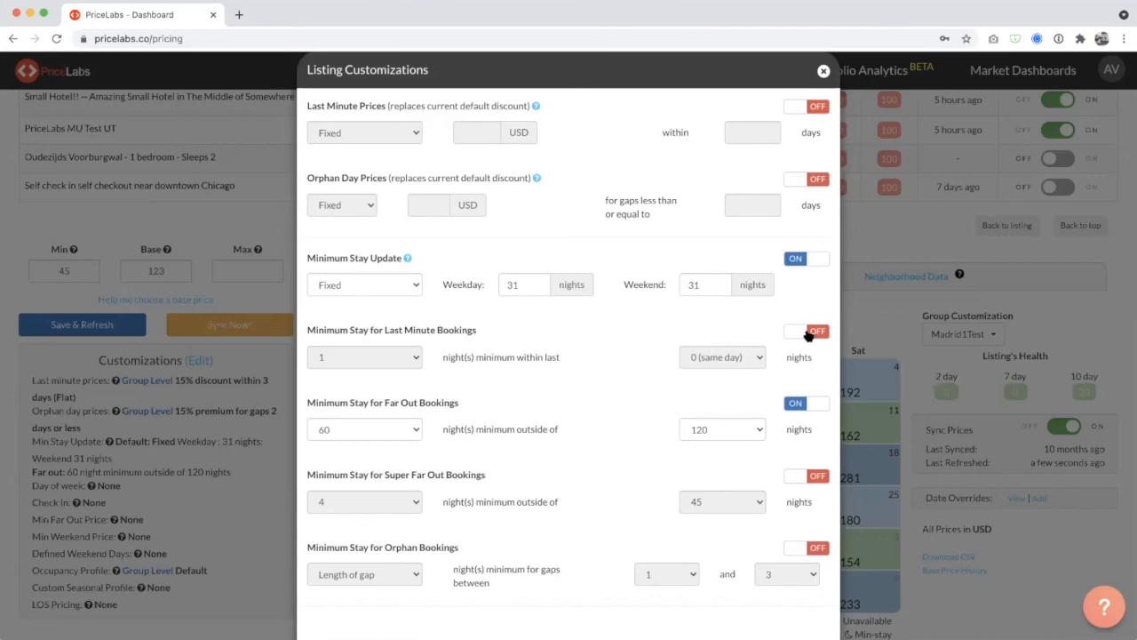
scroll(808, 334, "down", 1)
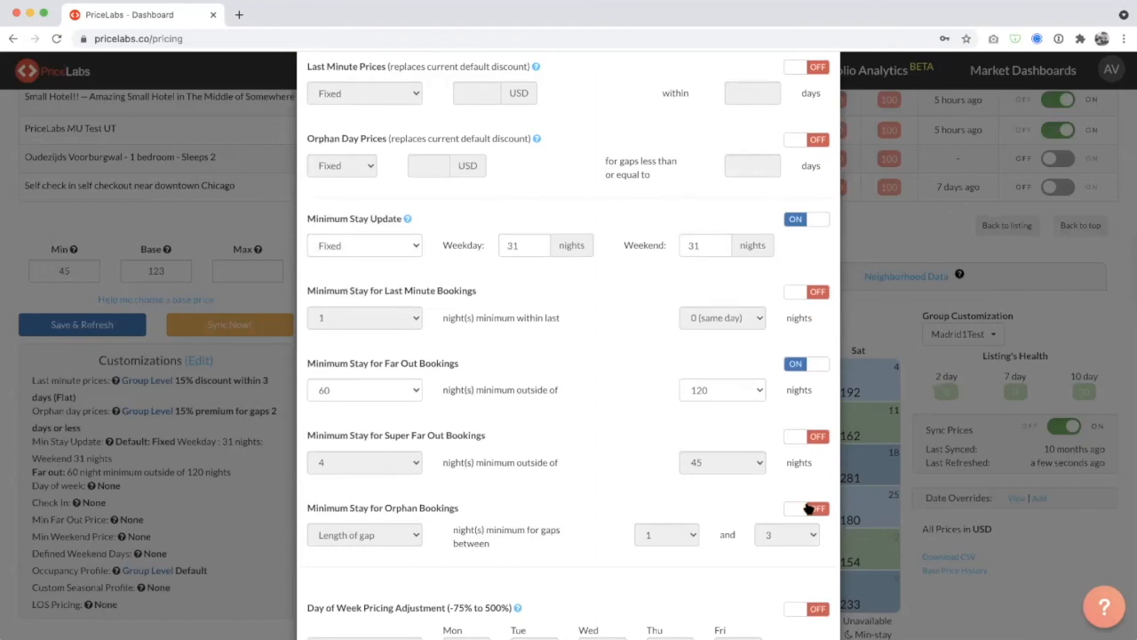
scroll(809, 509, "up", 1)
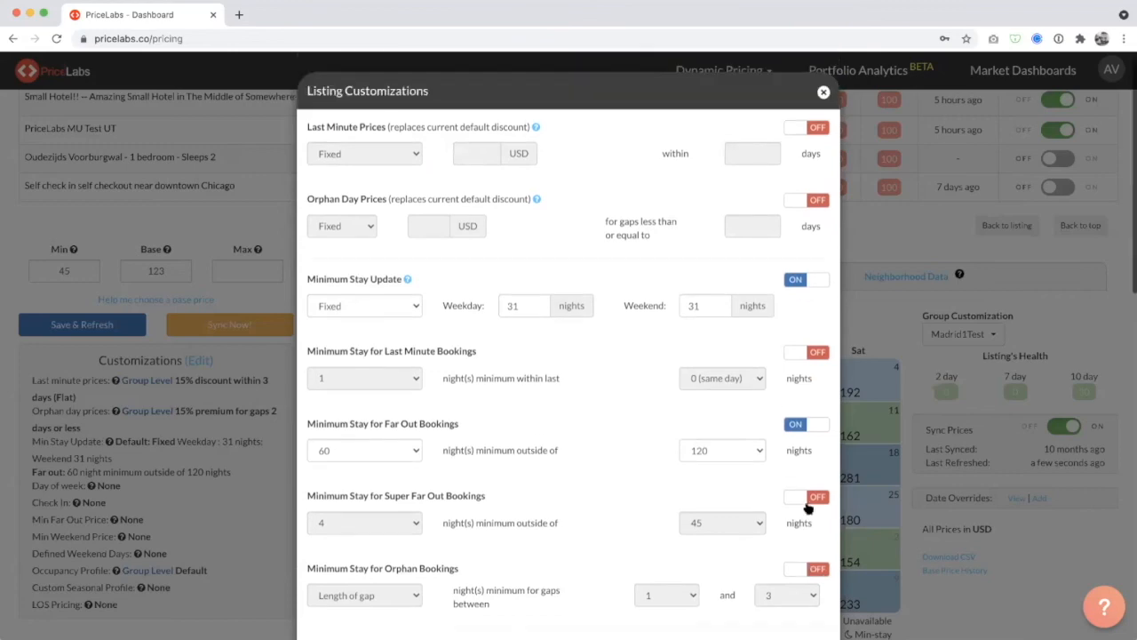
left_click(822, 93)
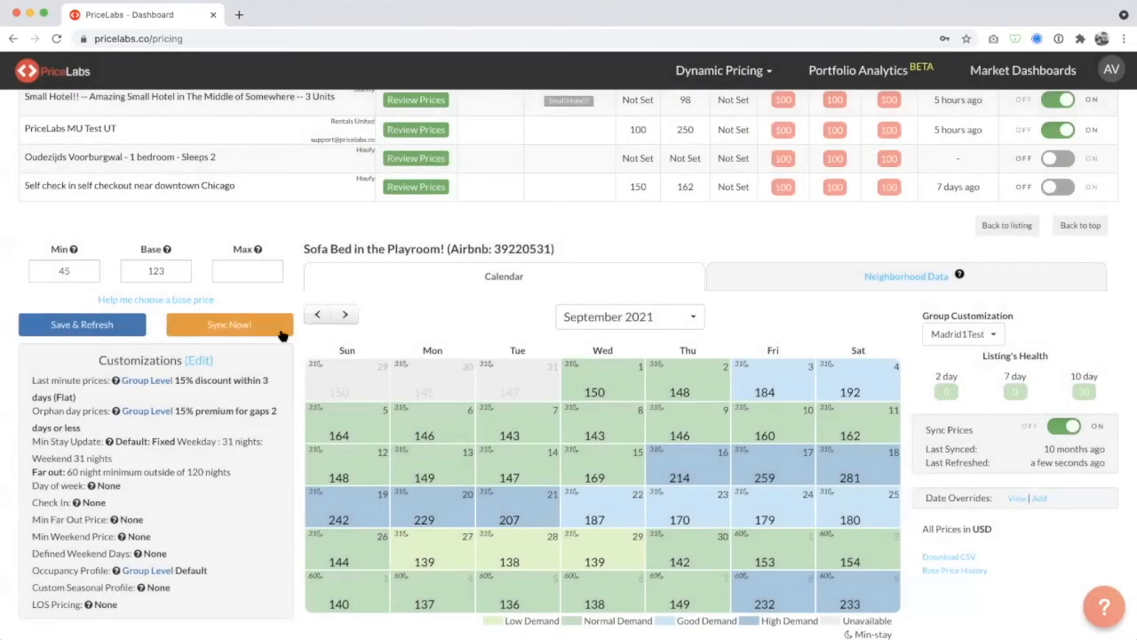
Show June 2021 in the price calendar and examine the price and minimum stay breakdown for June 10.
left_click(317, 314)
left_click(317, 313)
left_click(316, 312)
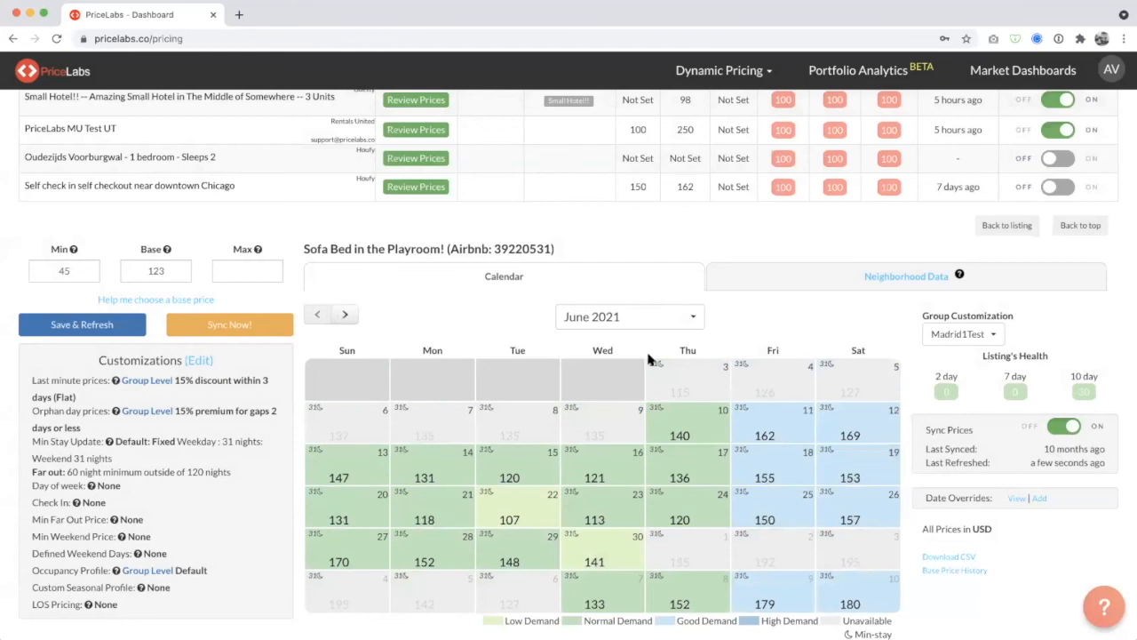
mouse_move(697, 427)
mouse_move(708, 388)
mouse_move(720, 430)
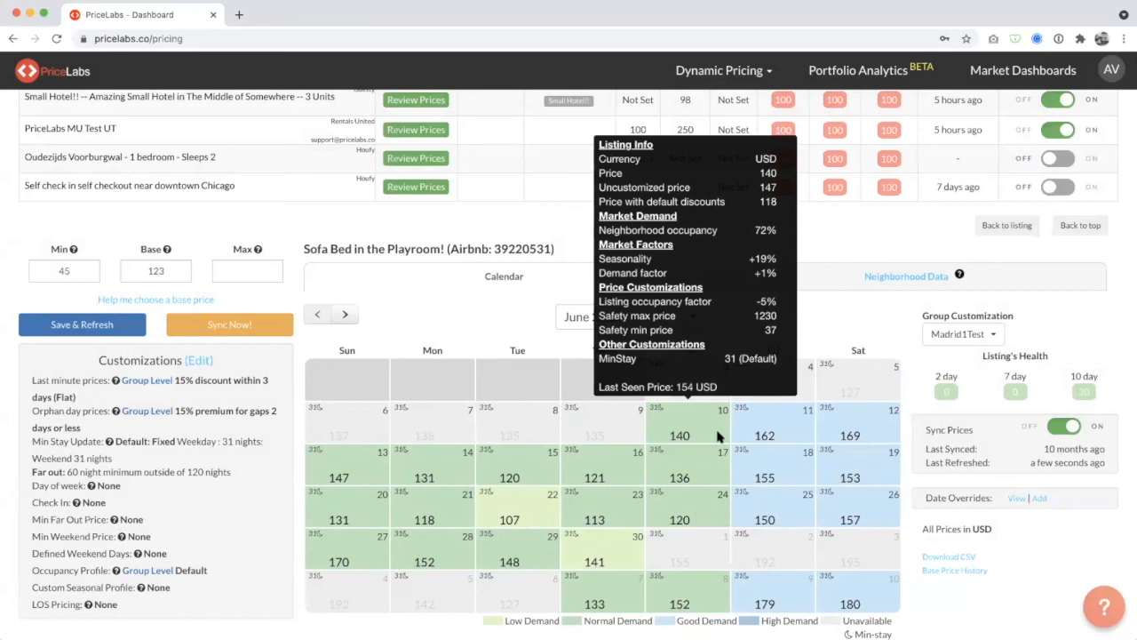
mouse_move(784, 434)
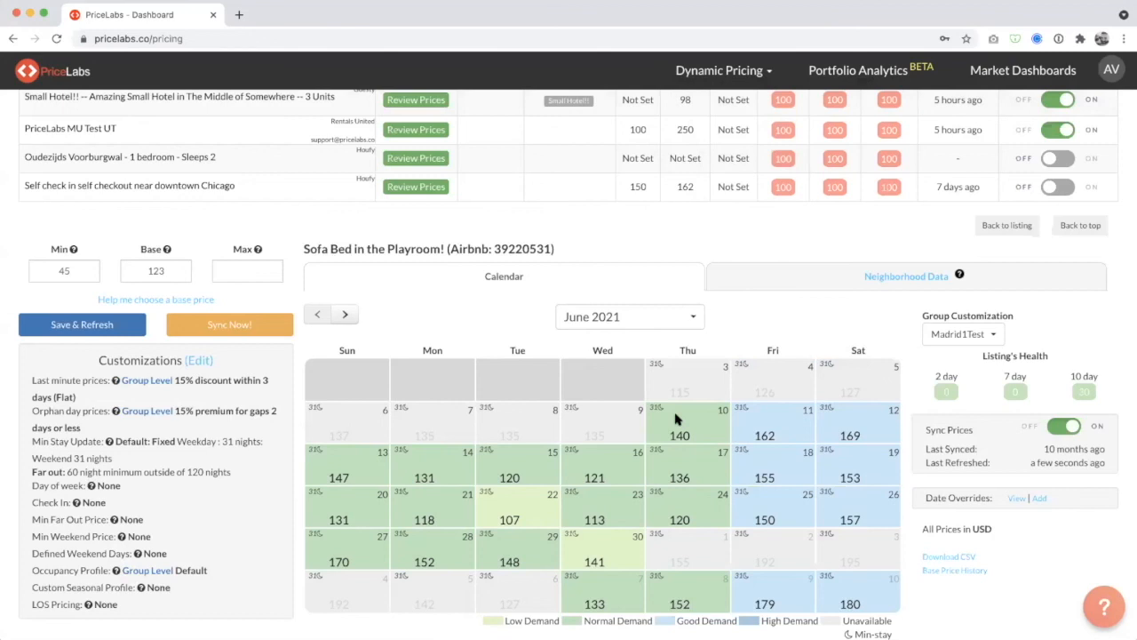
Add a date-specific override for Jun 10, 2021 with a minimum stay of 1, and save and refresh the listing.
left_click(686, 425)
left_click(515, 202)
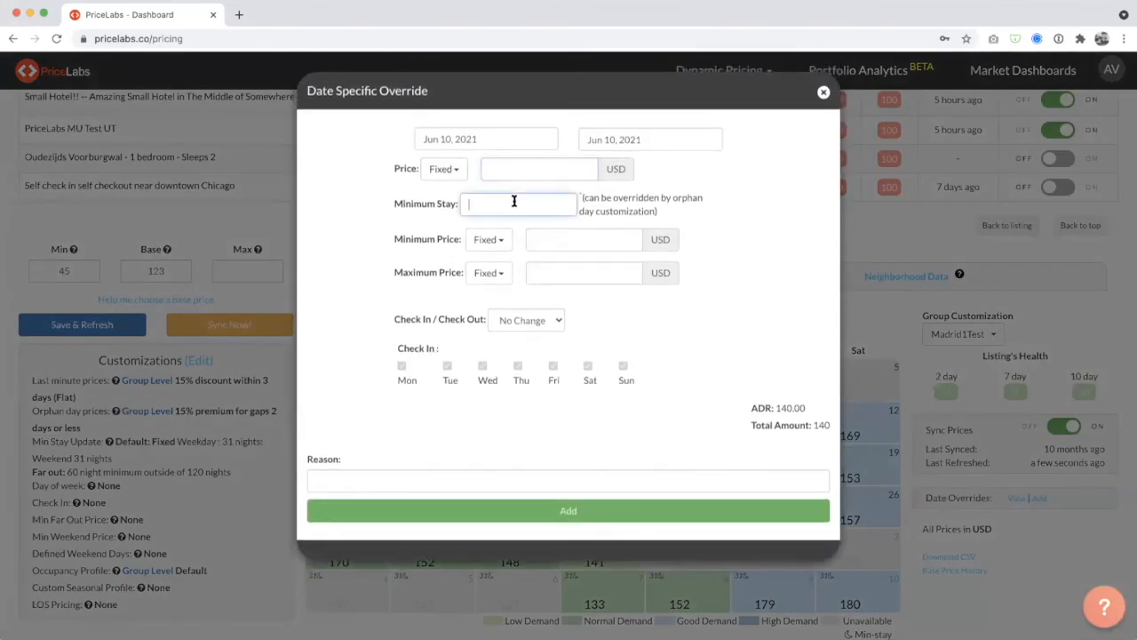
type("1")
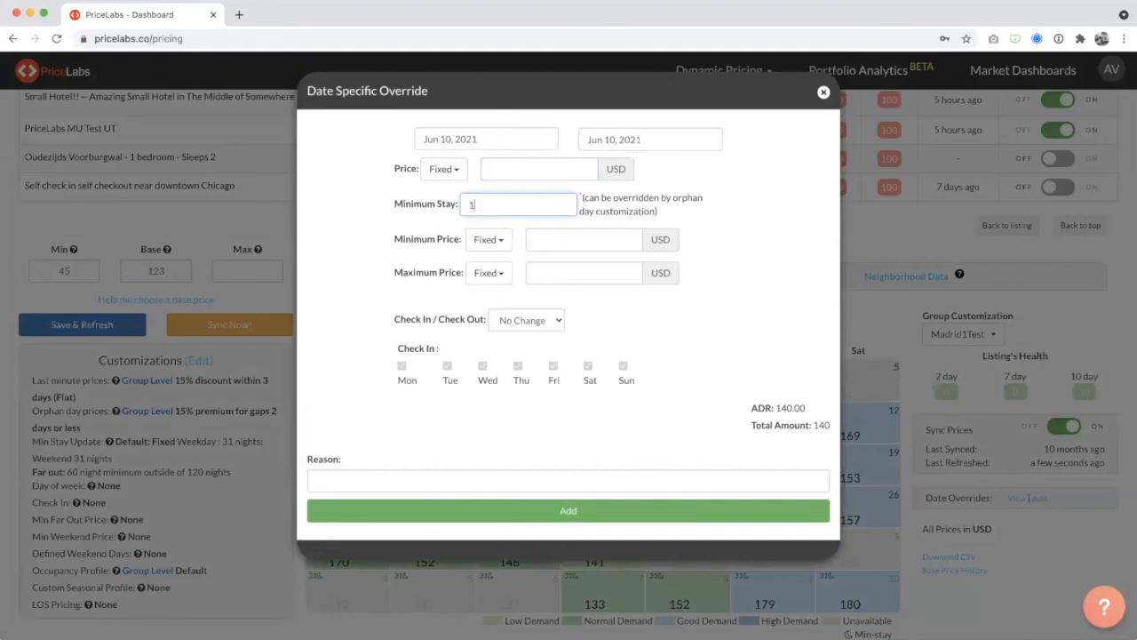
left_click(494, 511)
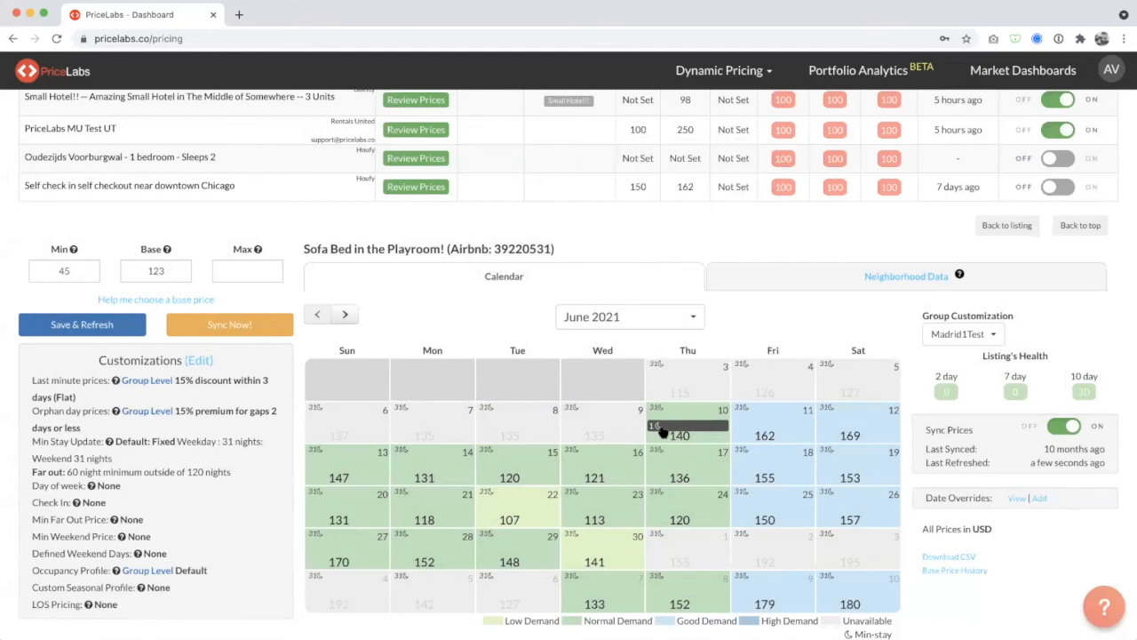
left_click(83, 325)
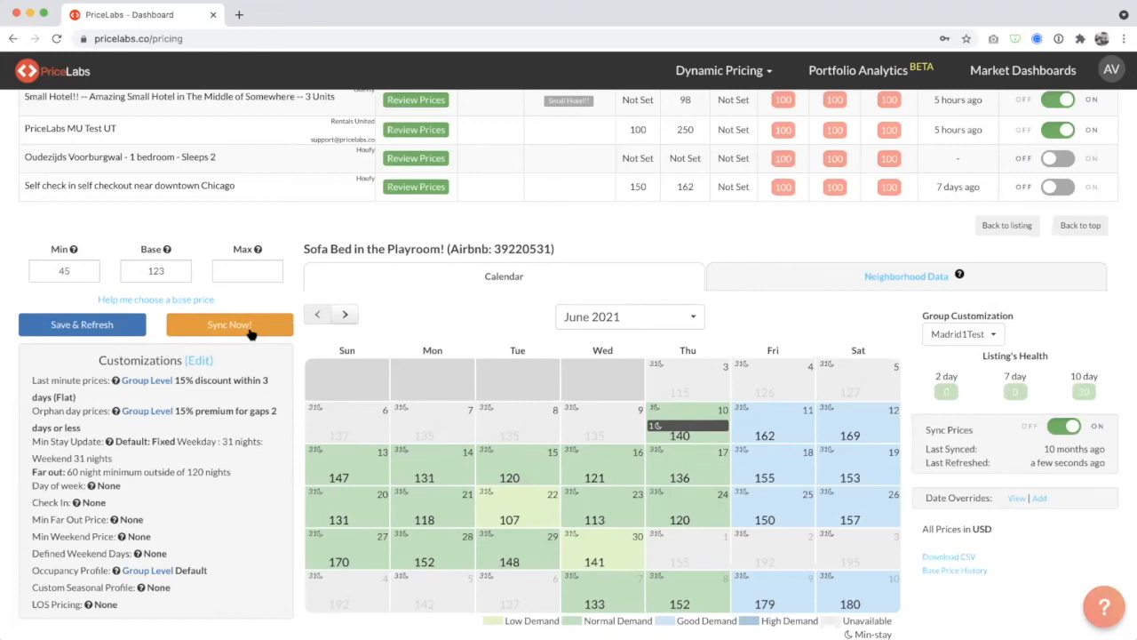
Look through the listing customizations once more and close them without changing anything.
left_click(197, 360)
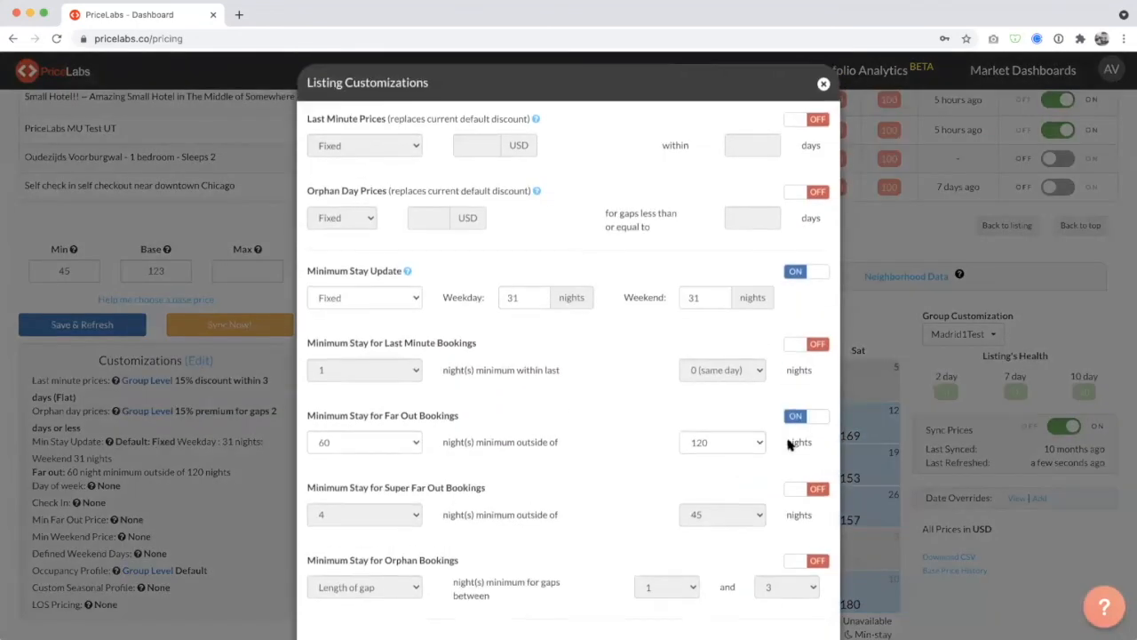
scroll(791, 447, "down", 3)
scroll(794, 414, "up", 3)
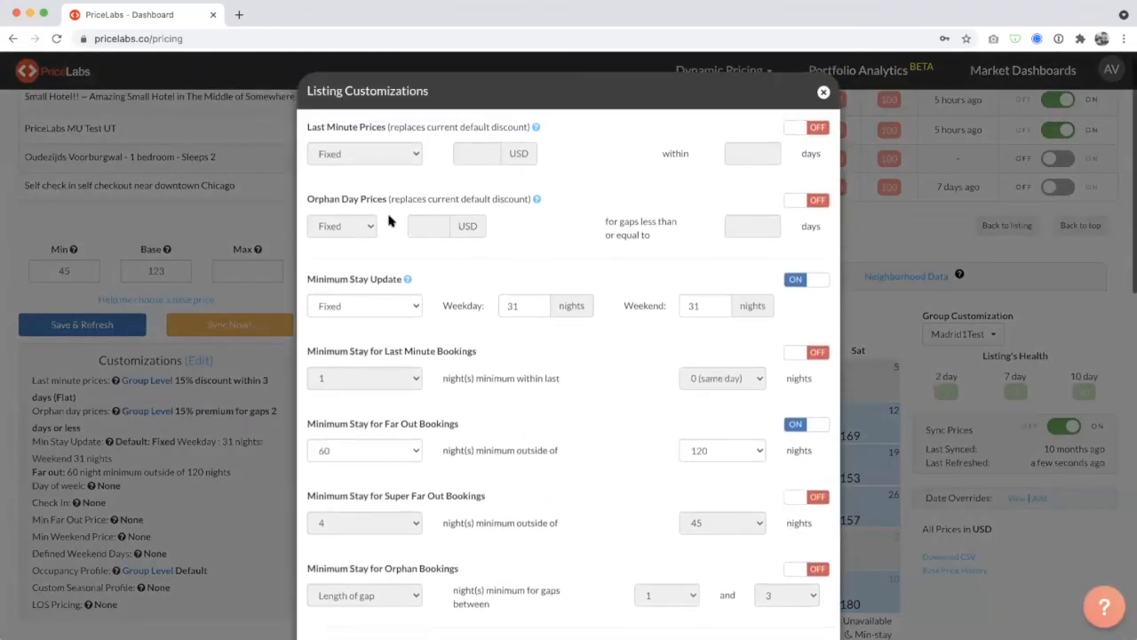
left_click(823, 92)
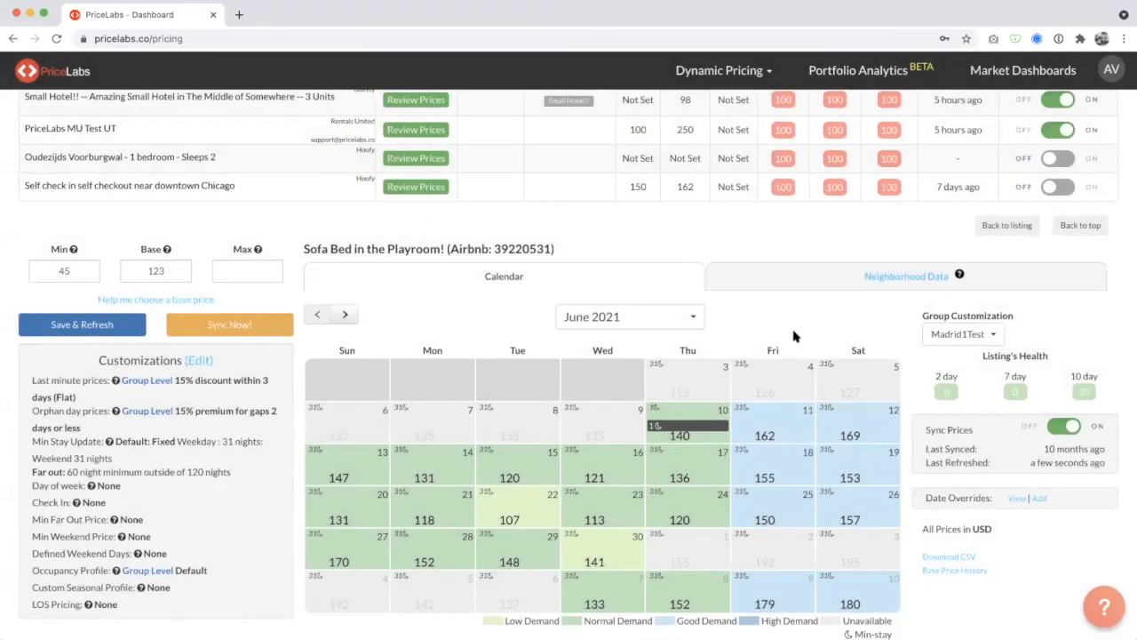
Update the Jun 10, 2021 override with a -10% change on the recommended price and save it over the existing override.
left_click(690, 426)
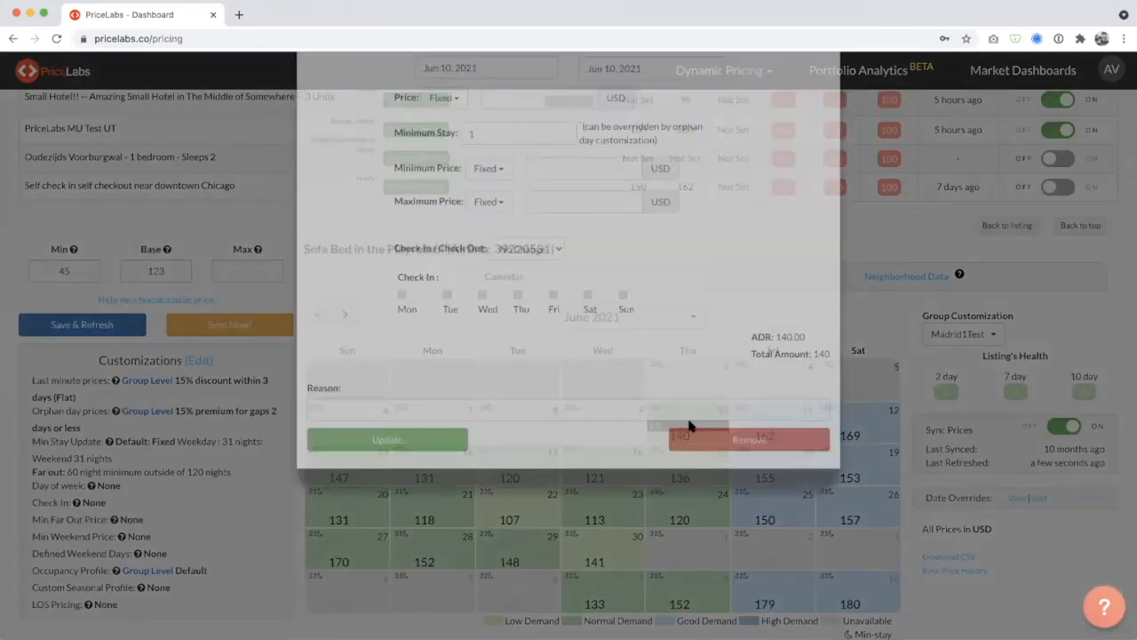
left_click(505, 208)
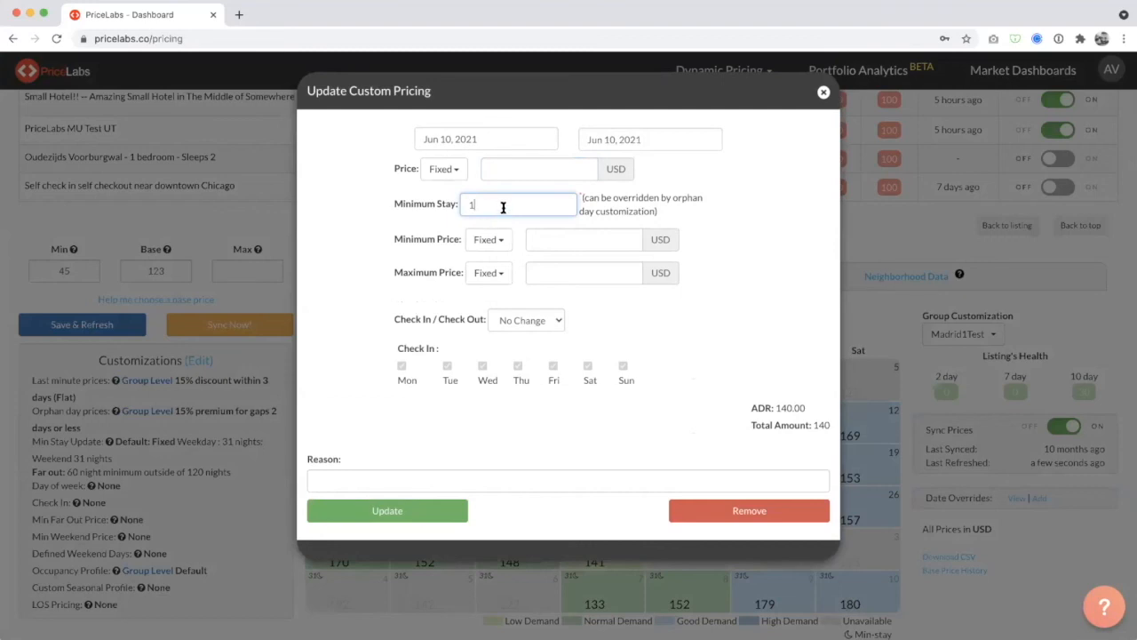
left_click(487, 168)
left_click(462, 170)
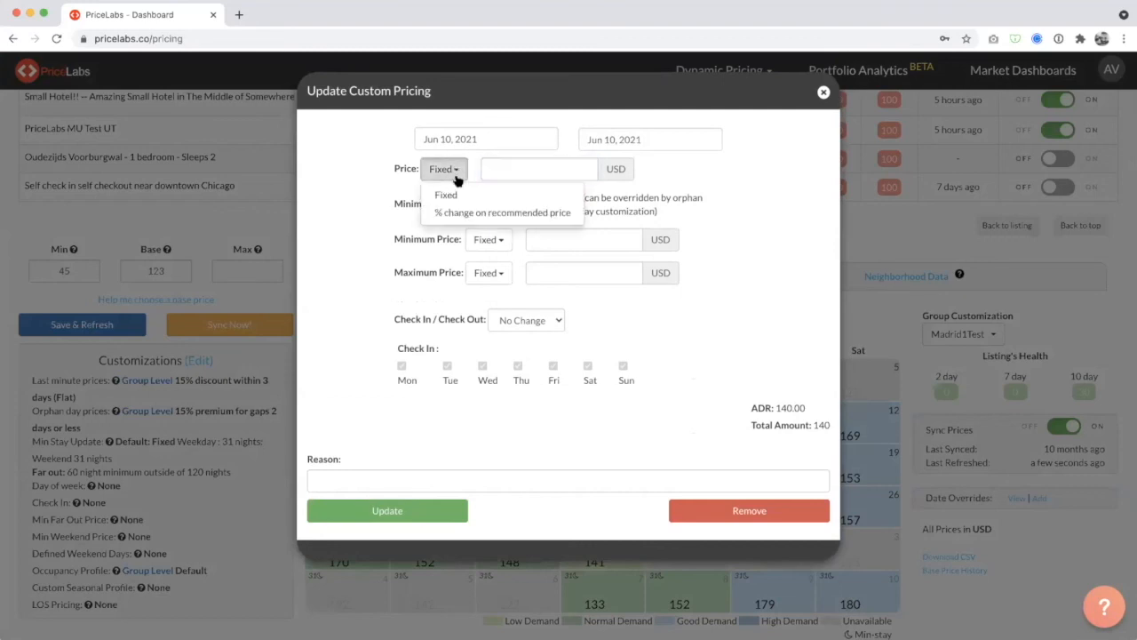
left_click(469, 207)
left_click(628, 169)
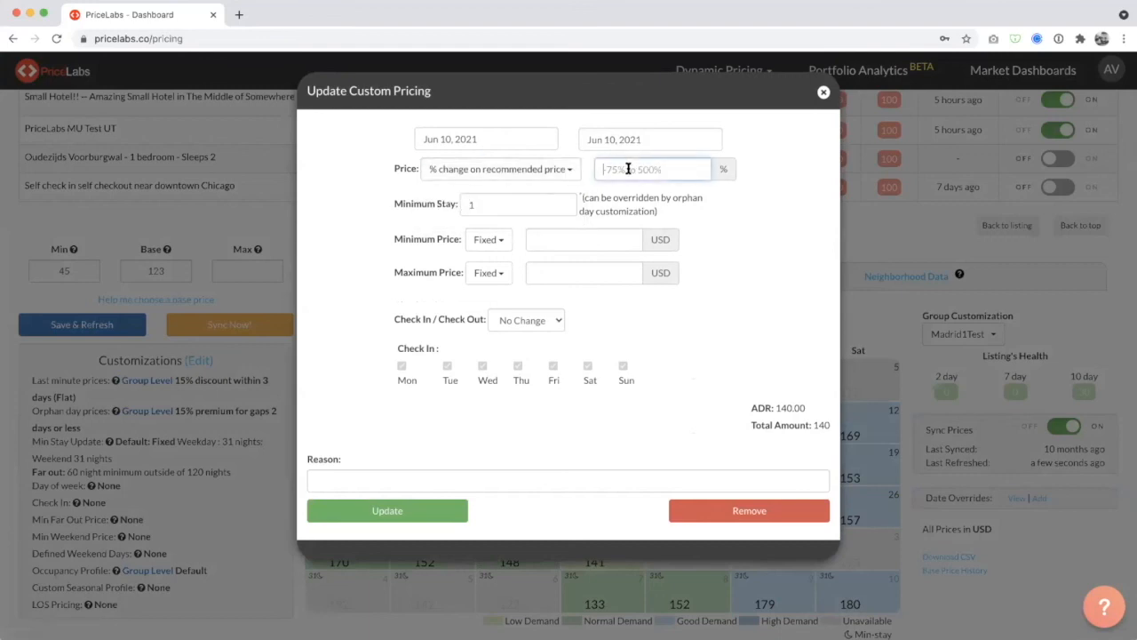
type("-10")
left_click(435, 510)
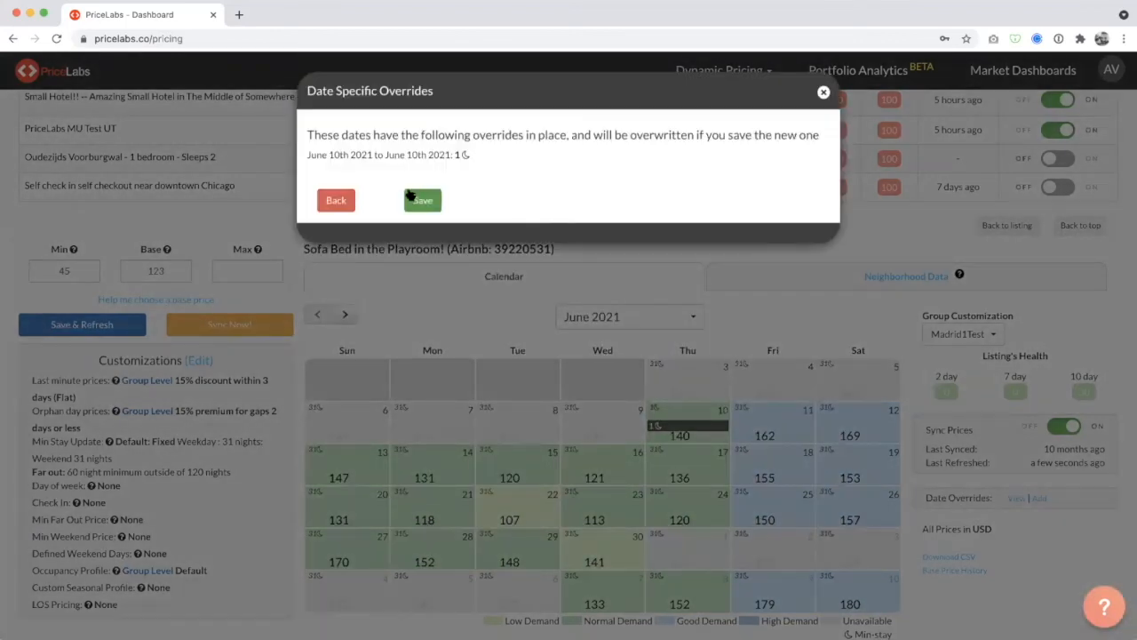
left_click(421, 199)
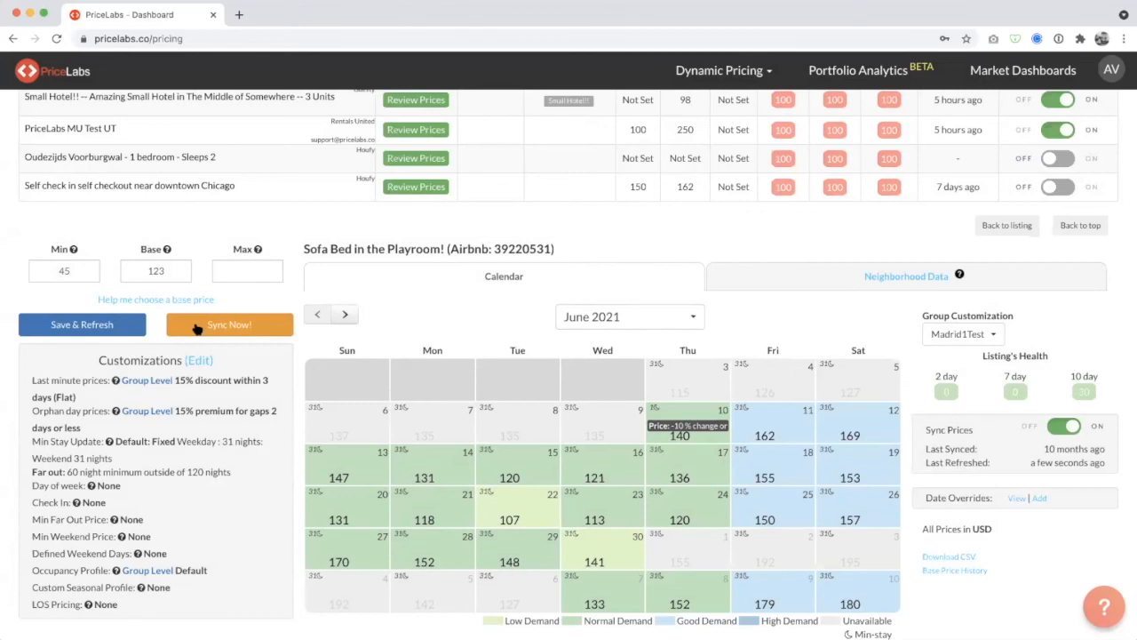
Reopen the listing customizations, and switch Minimum Stay for Last Minute Bookings on and back off.
left_click(199, 360)
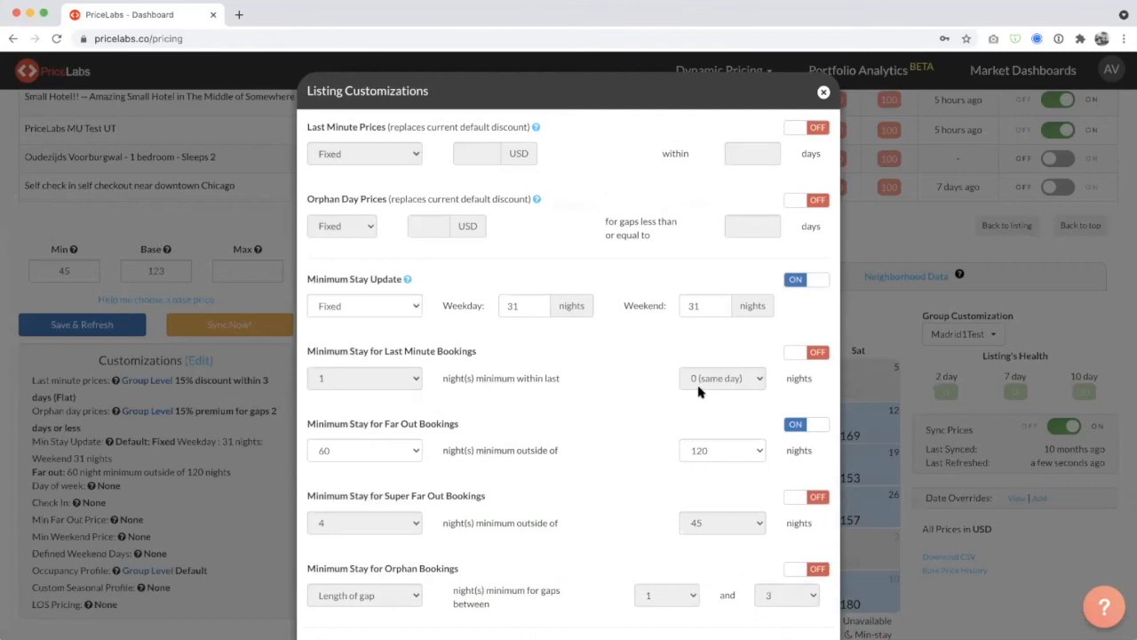
left_click(811, 353)
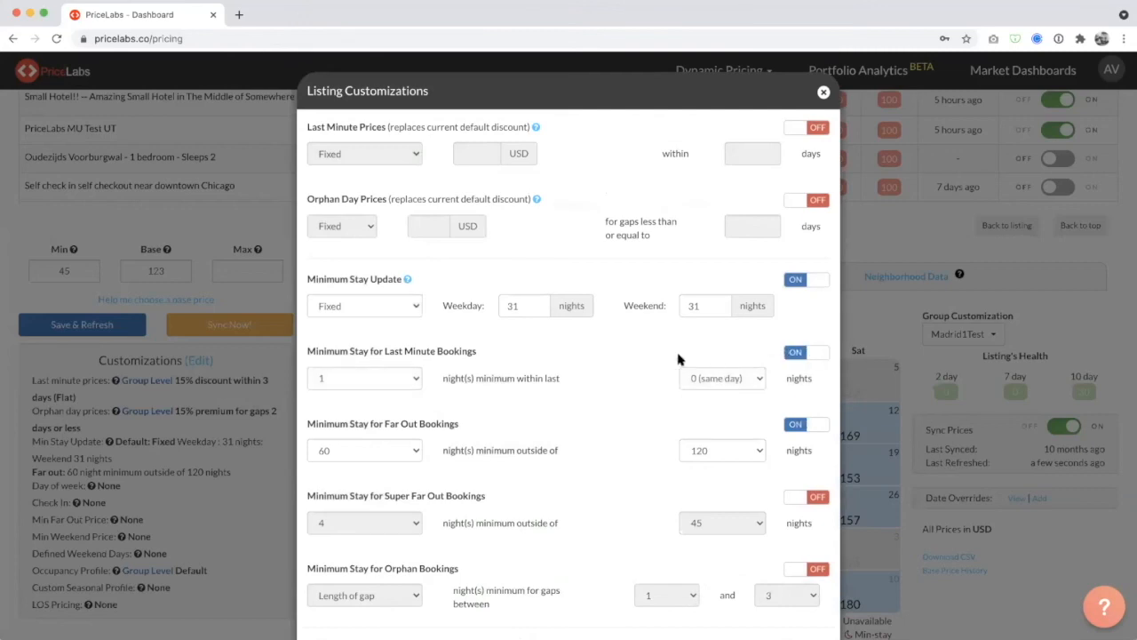
left_click(736, 378)
left_click(817, 352)
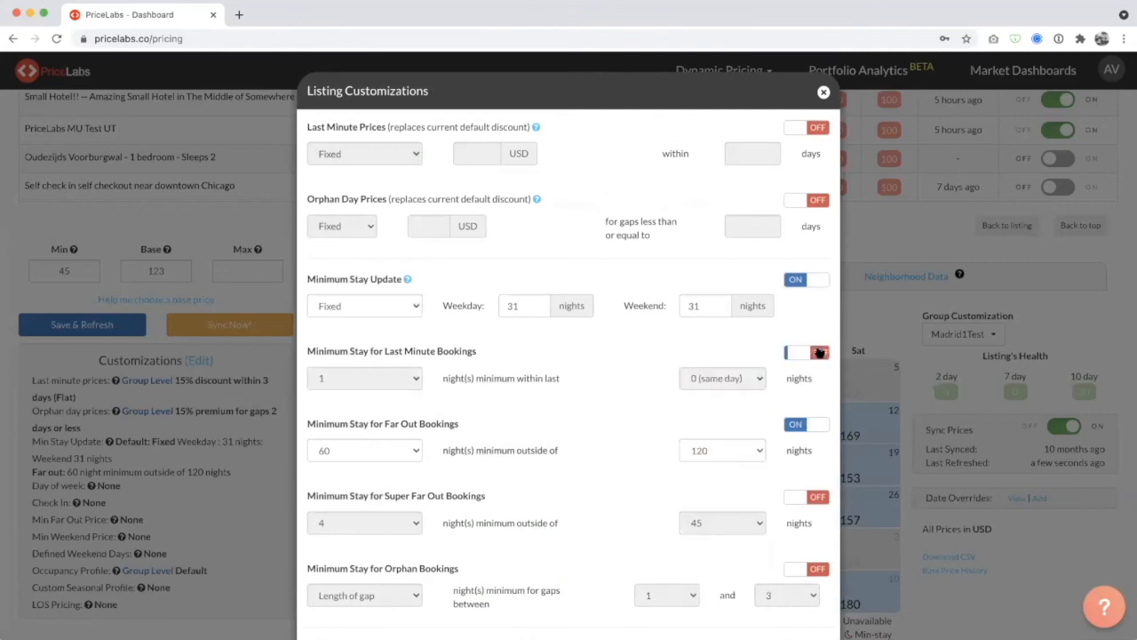
Close the listing customizations and inspect the price breakdowns for Jul 13 and 14, 2021 in the calendar.
scroll(815, 484, "down", 1)
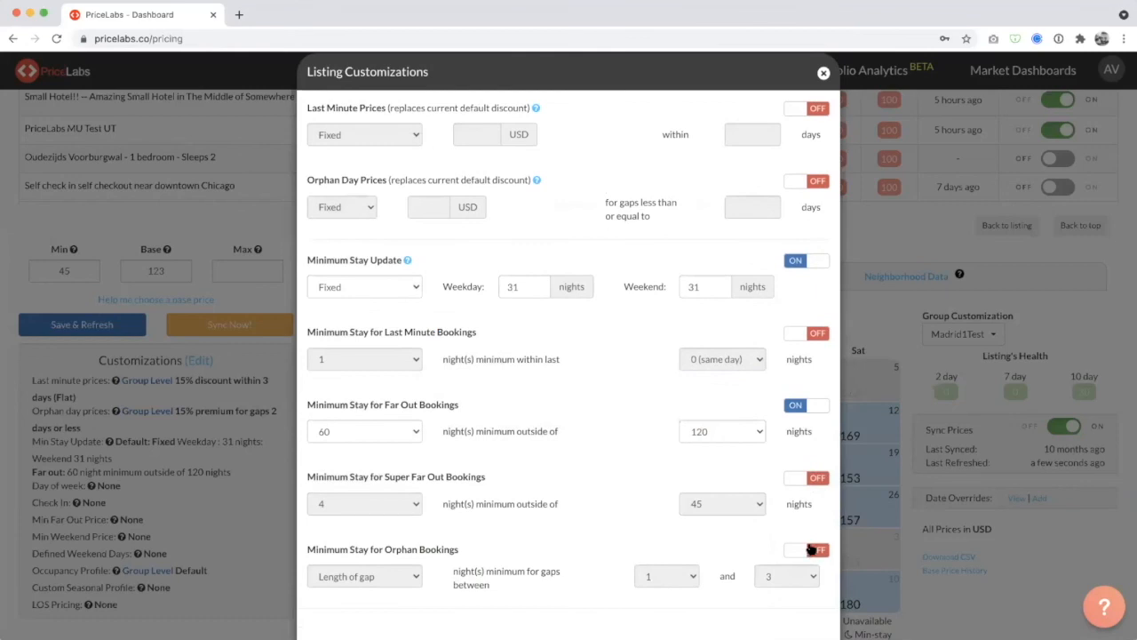
left_click(823, 73)
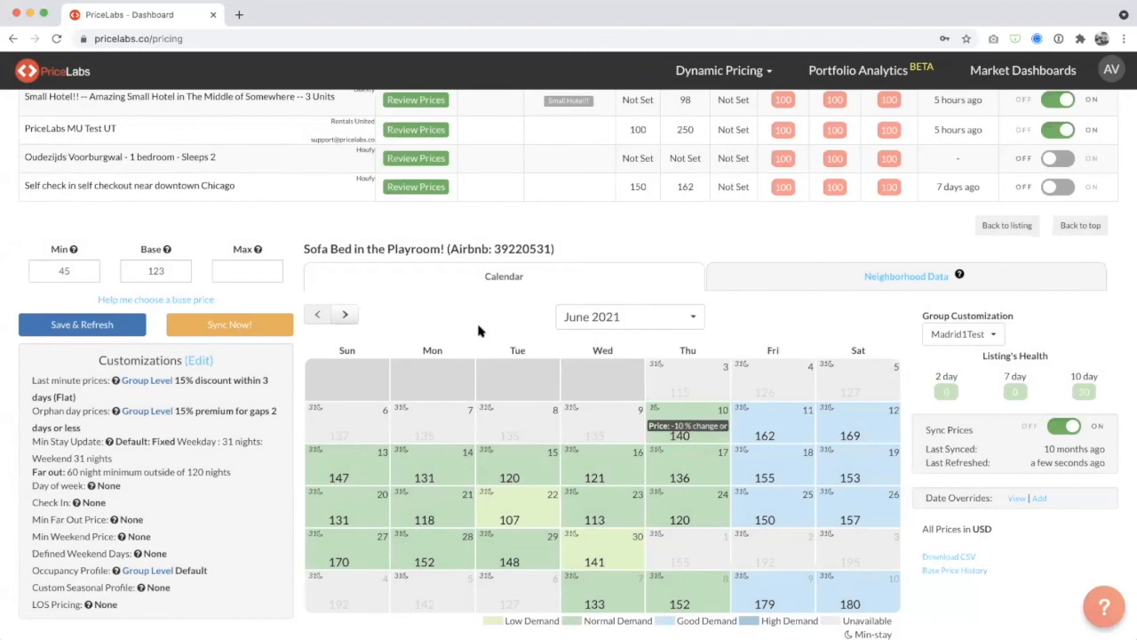
left_click(335, 318)
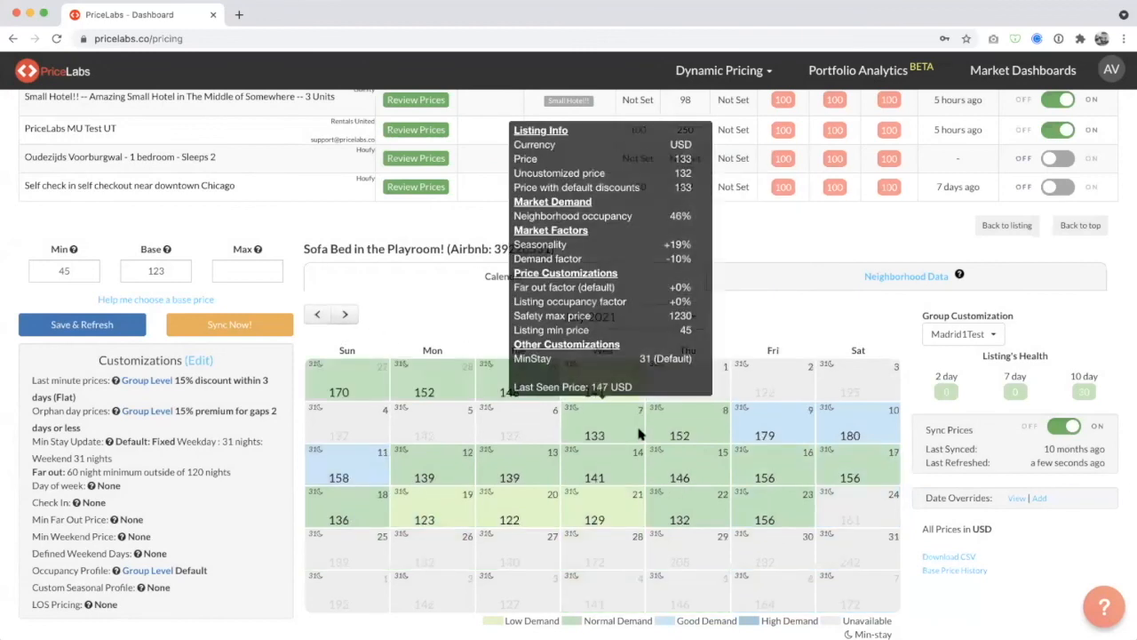
mouse_move(608, 472)
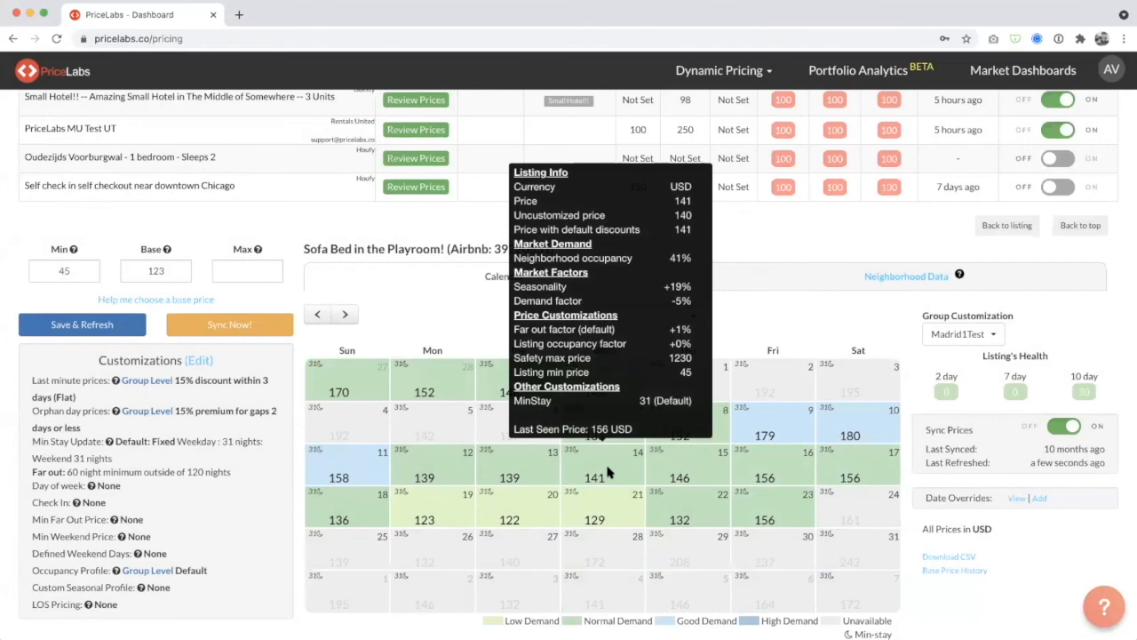
mouse_move(502, 472)
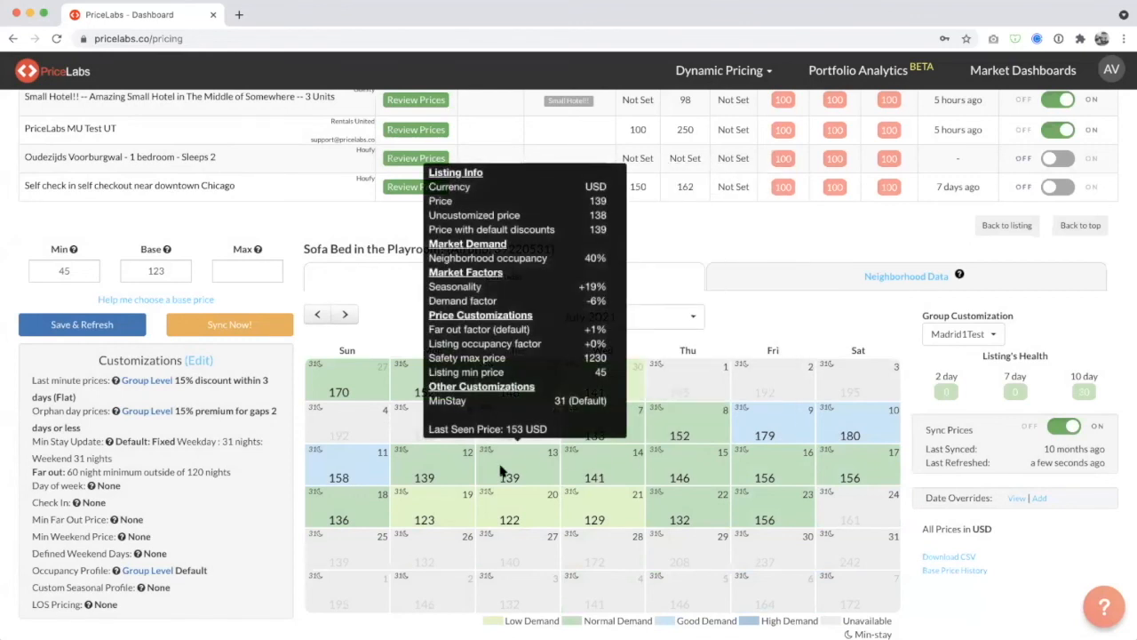
Open the date-specific override form for Jul 14, 2021, check its minimum stay field, and close it without adding an override.
left_click(602, 463)
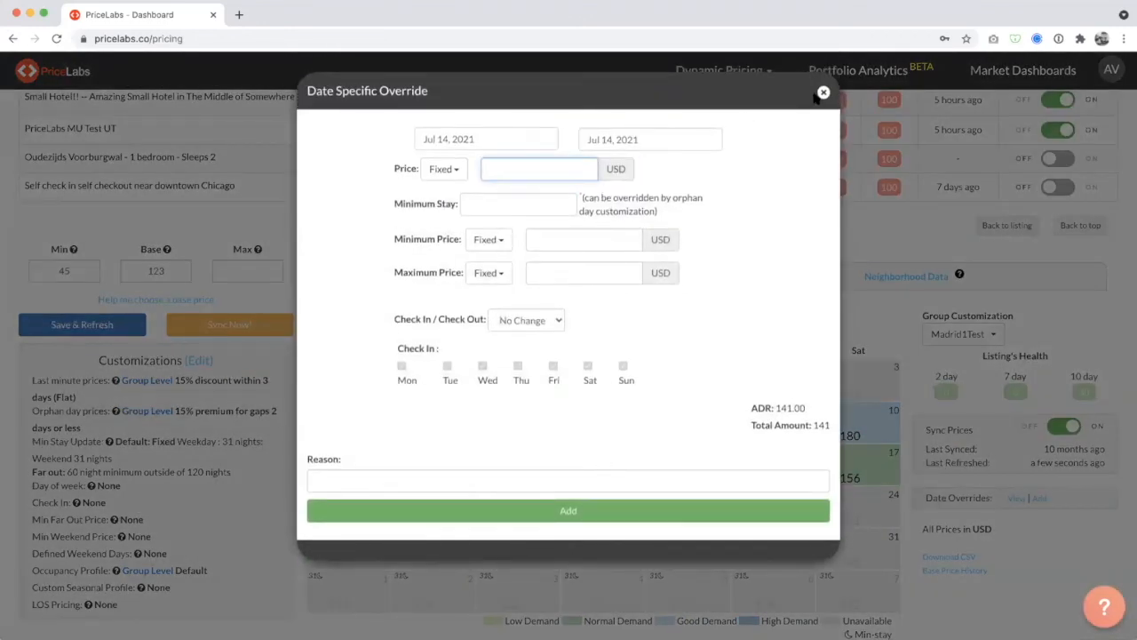
left_click(469, 205)
left_click(824, 93)
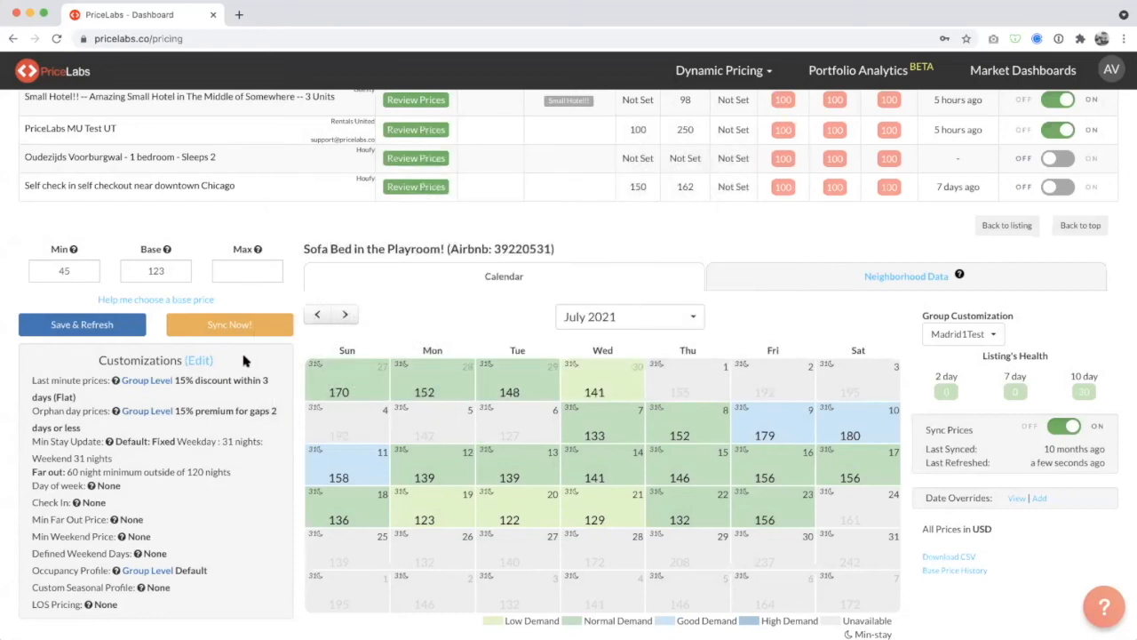
Review the listing's minimum stay customizations again and close them without making changes.
scroll(313, 281, "up", 5)
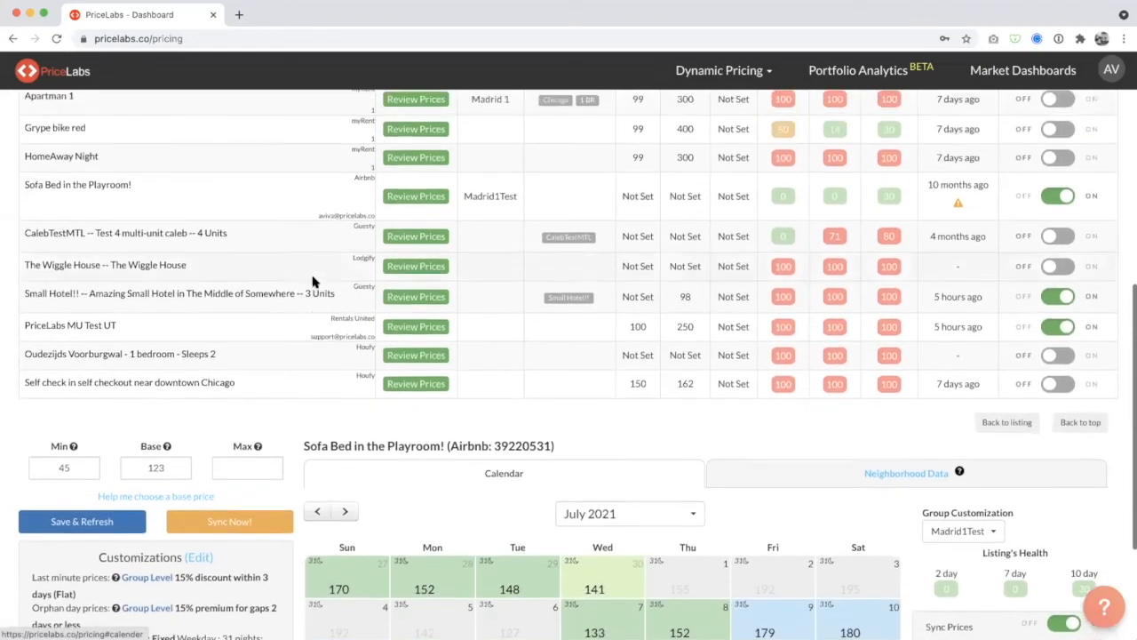
scroll(382, 356, "down", 4)
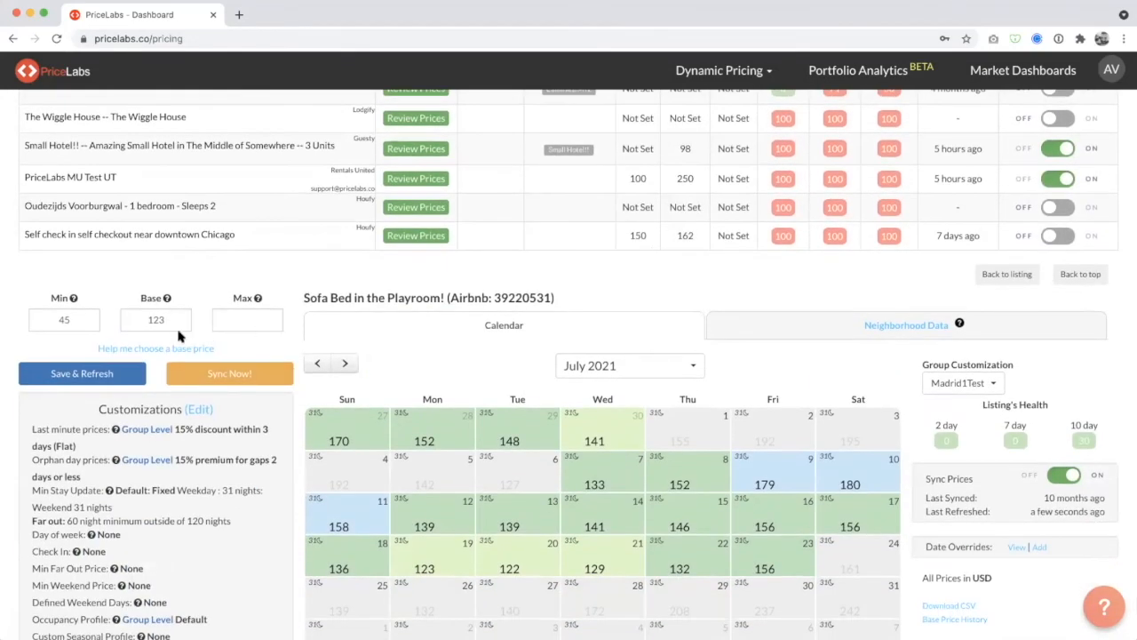
scroll(178, 336, "down", 1)
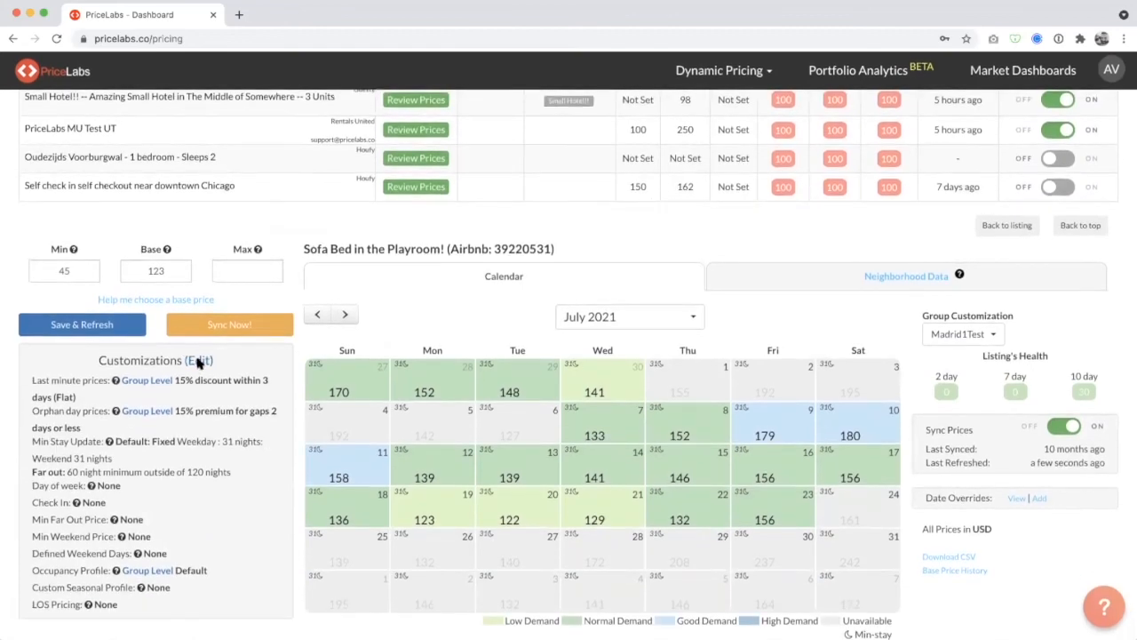
left_click(198, 363)
scroll(650, 350, "down", 3)
scroll(653, 350, "up", 3)
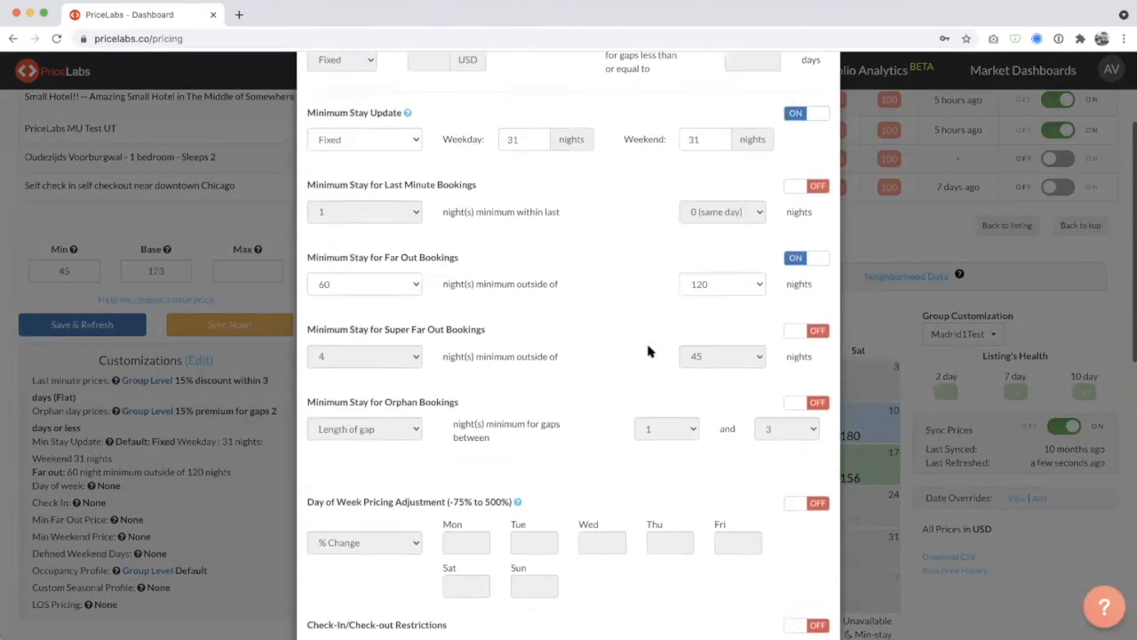
left_click(824, 92)
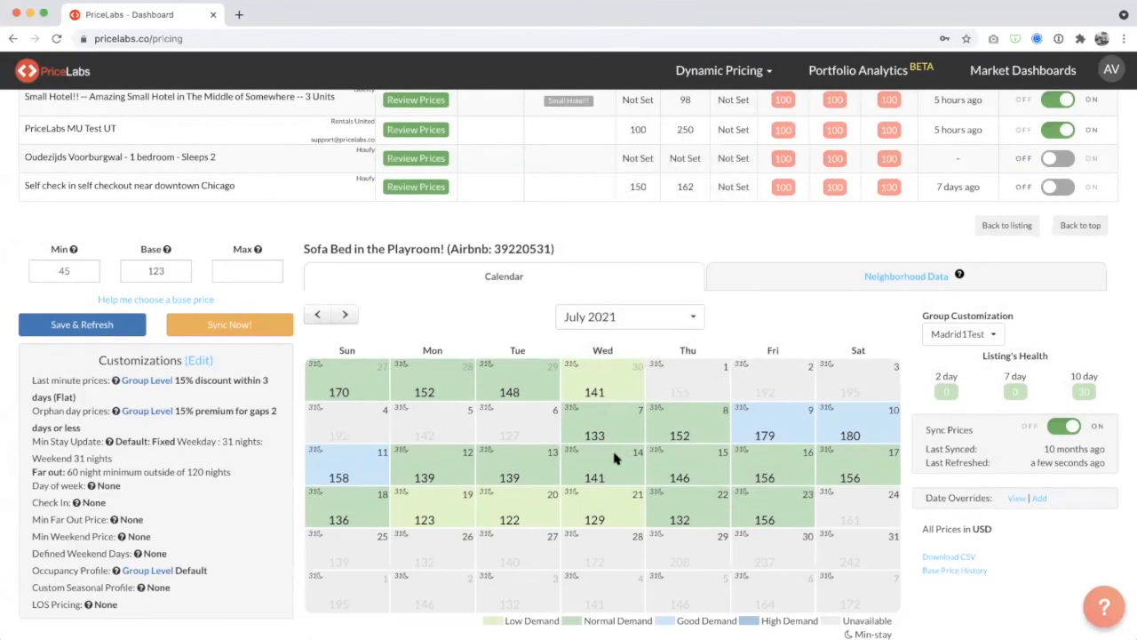
Advance the listing's calendar month by month to November 2021 to check the far-out prices and minimum stays.
left_click(346, 315)
left_click(345, 315)
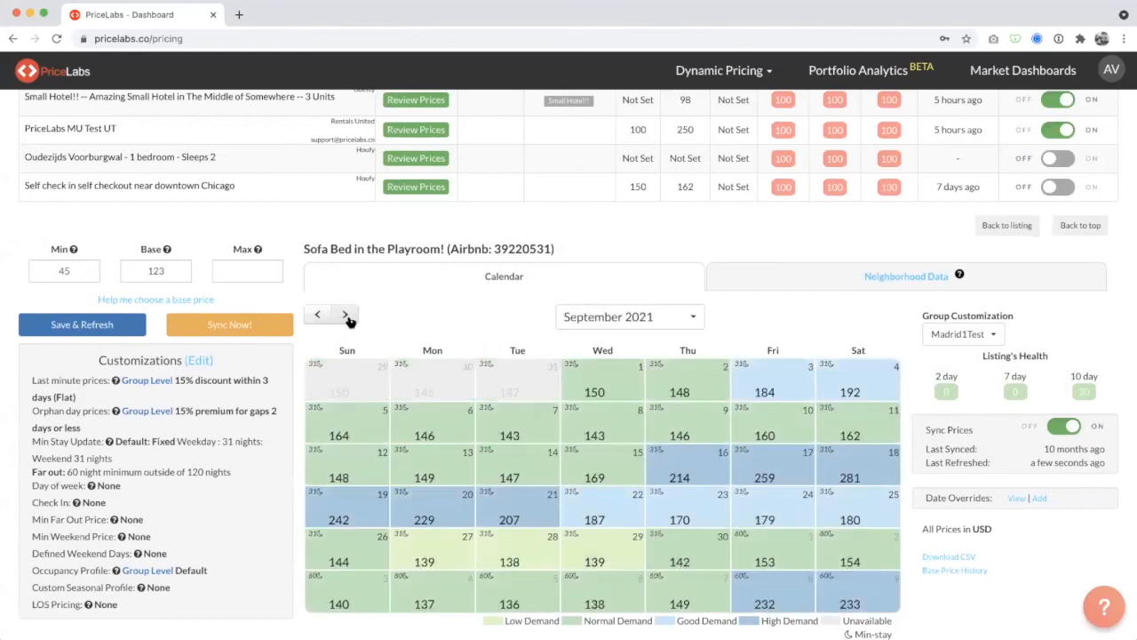
left_click(346, 316)
left_click(347, 317)
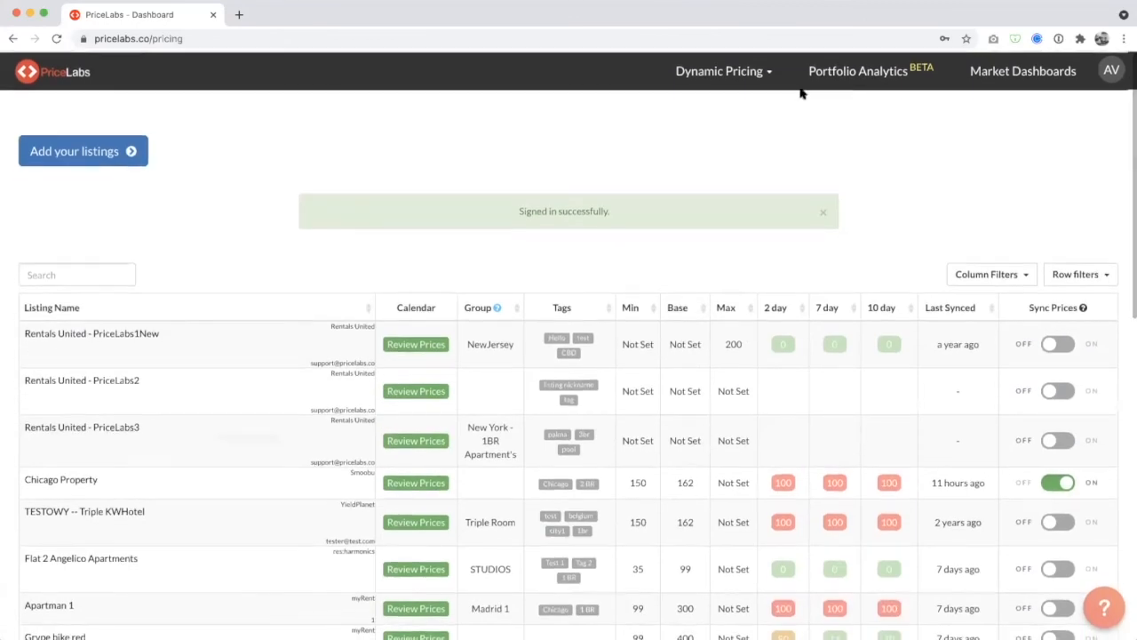
Open the Multicalendar and look through the daily prices, minimum stays and overrides across all listings for June 2021.
left_click(768, 75)
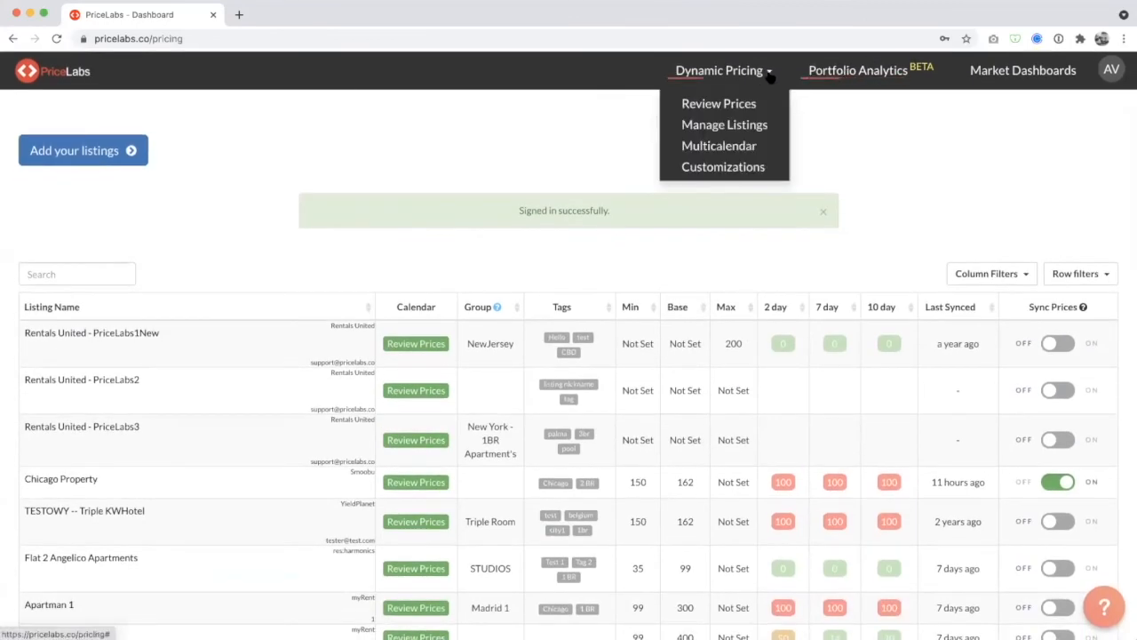
left_click(745, 149)
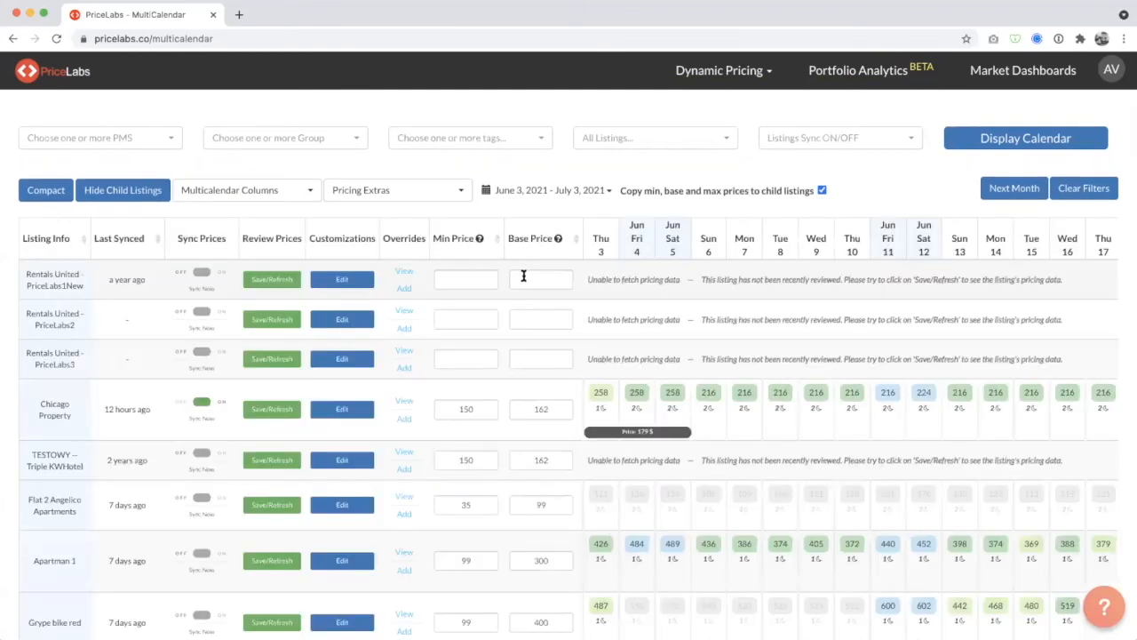
scroll(643, 397, "down", 2)
scroll(714, 396, "right", 5)
scroll(713, 400, "down", 1)
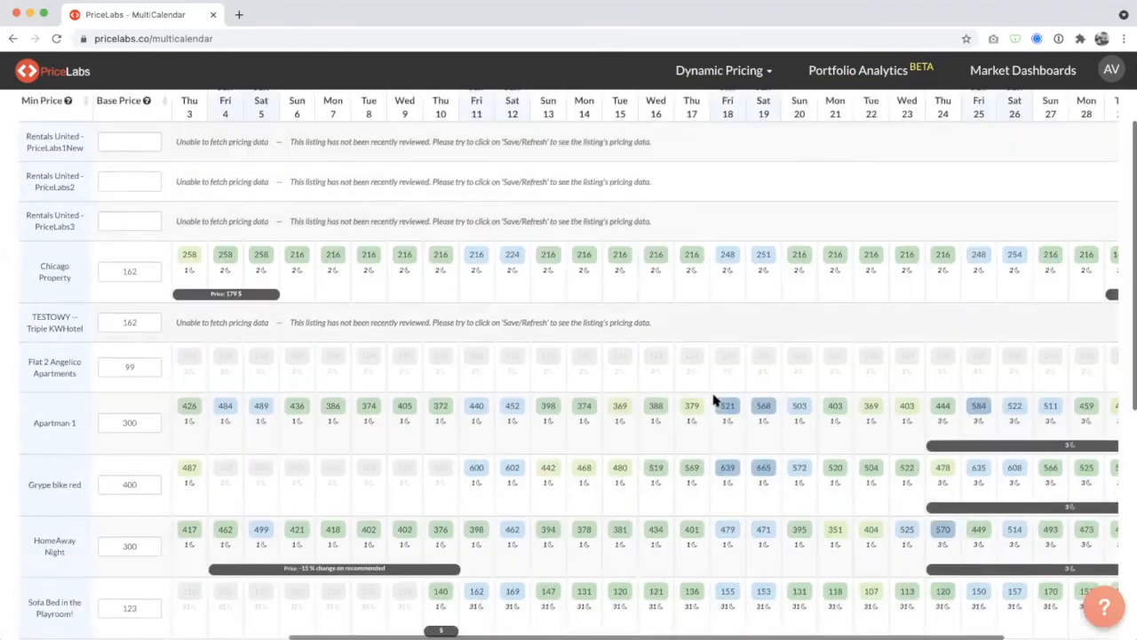
scroll(713, 400, "down", 1)
scroll(401, 325, "left", 3)
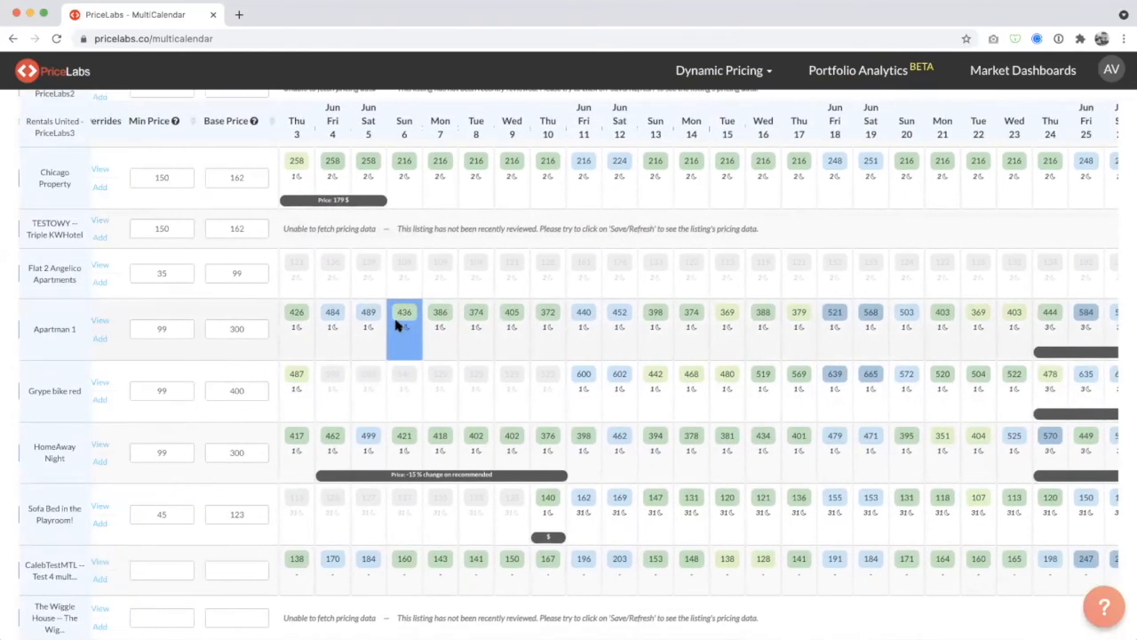
mouse_move(663, 315)
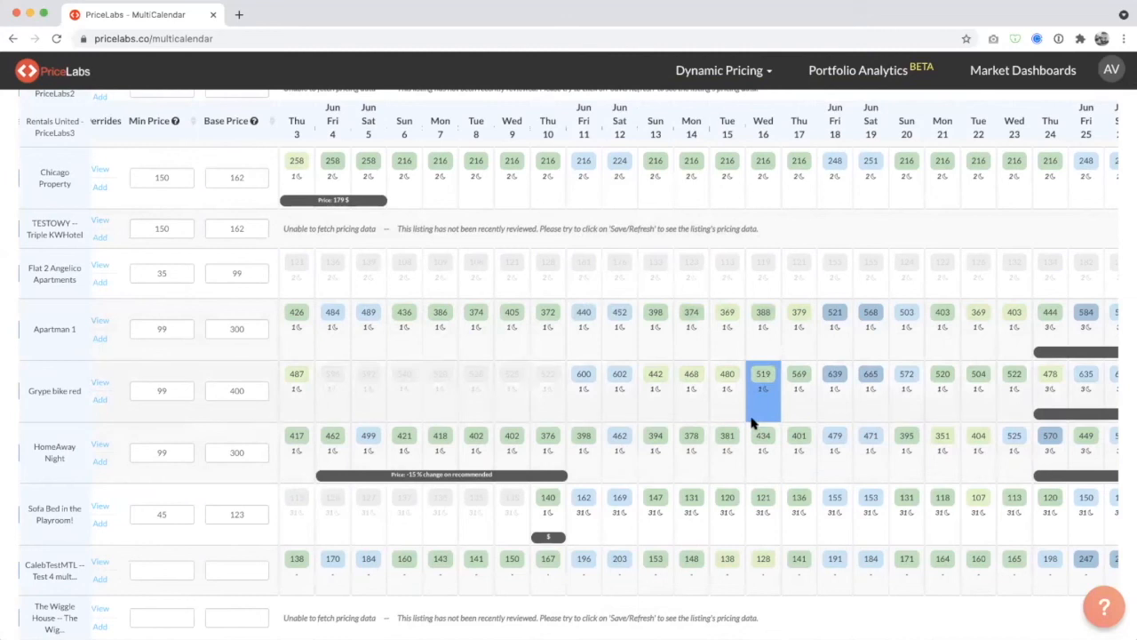
scroll(751, 424, "left", 5)
scroll(752, 424, "up", 5)
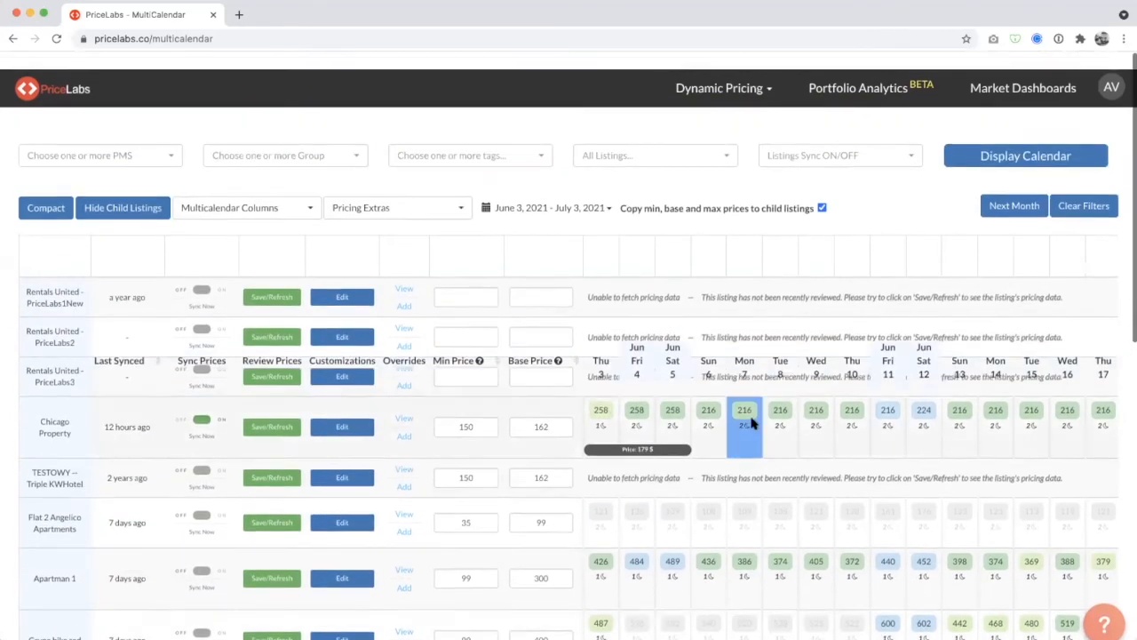